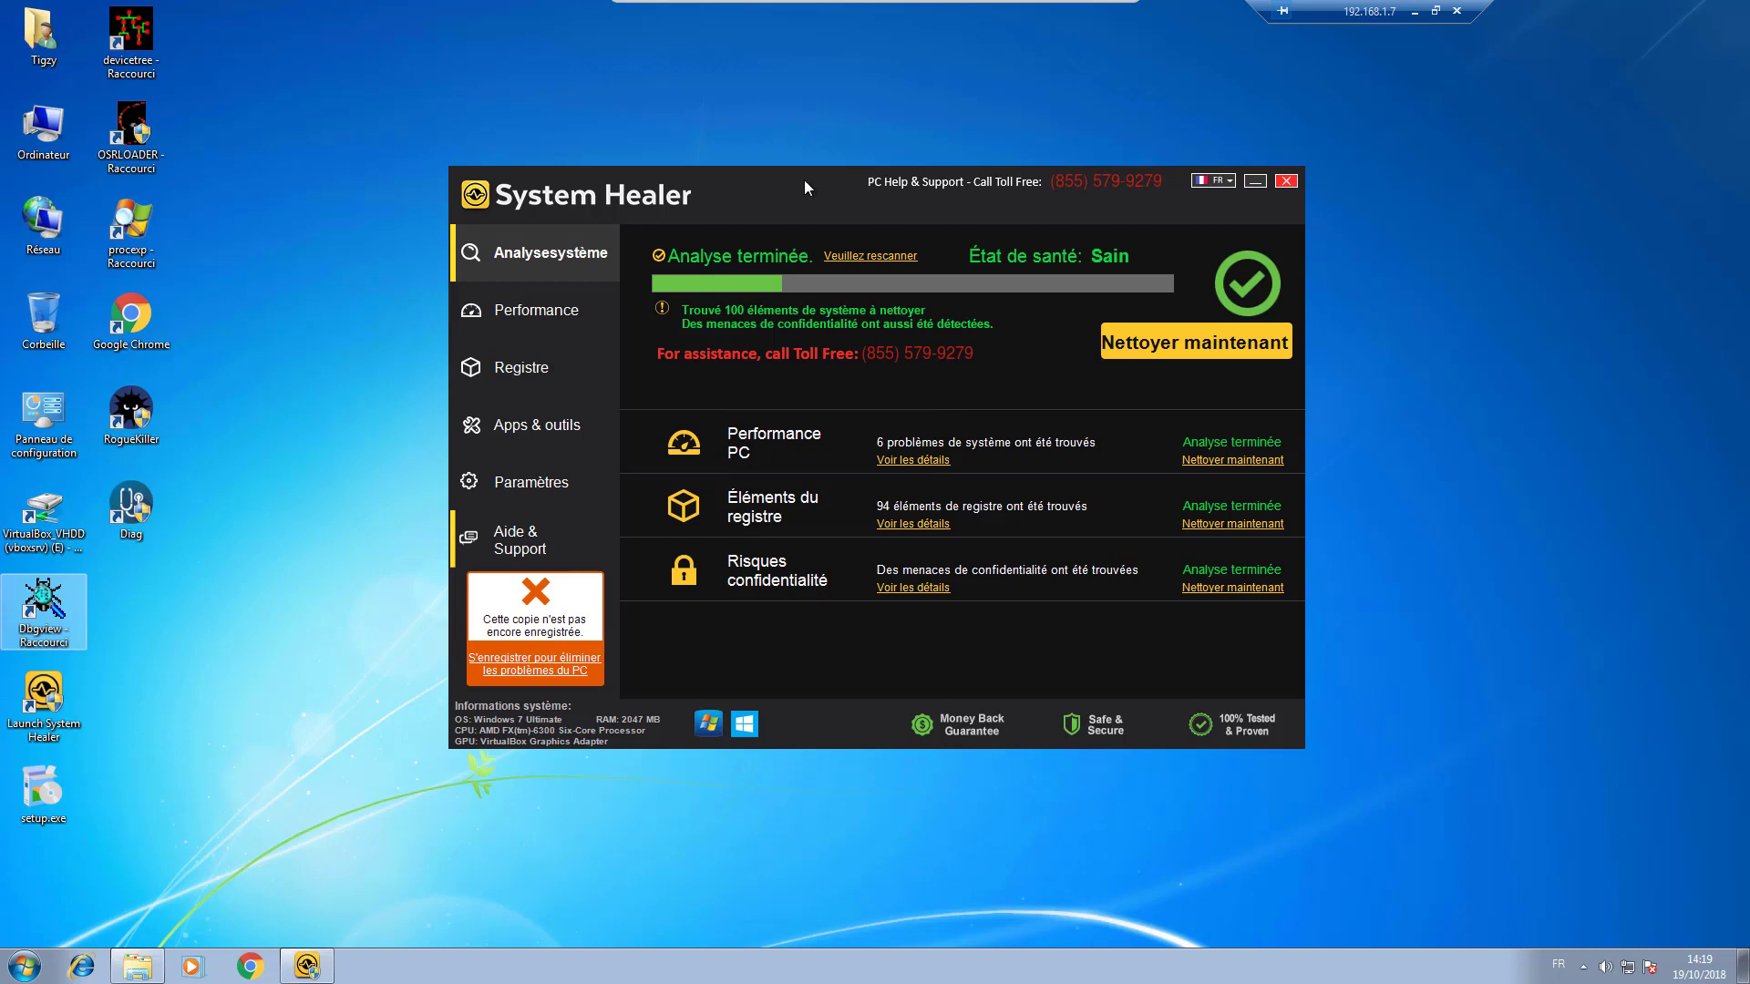
Clear the desktop icon selection and launch Adlice Diag from its desktop shortcut
click(264, 738)
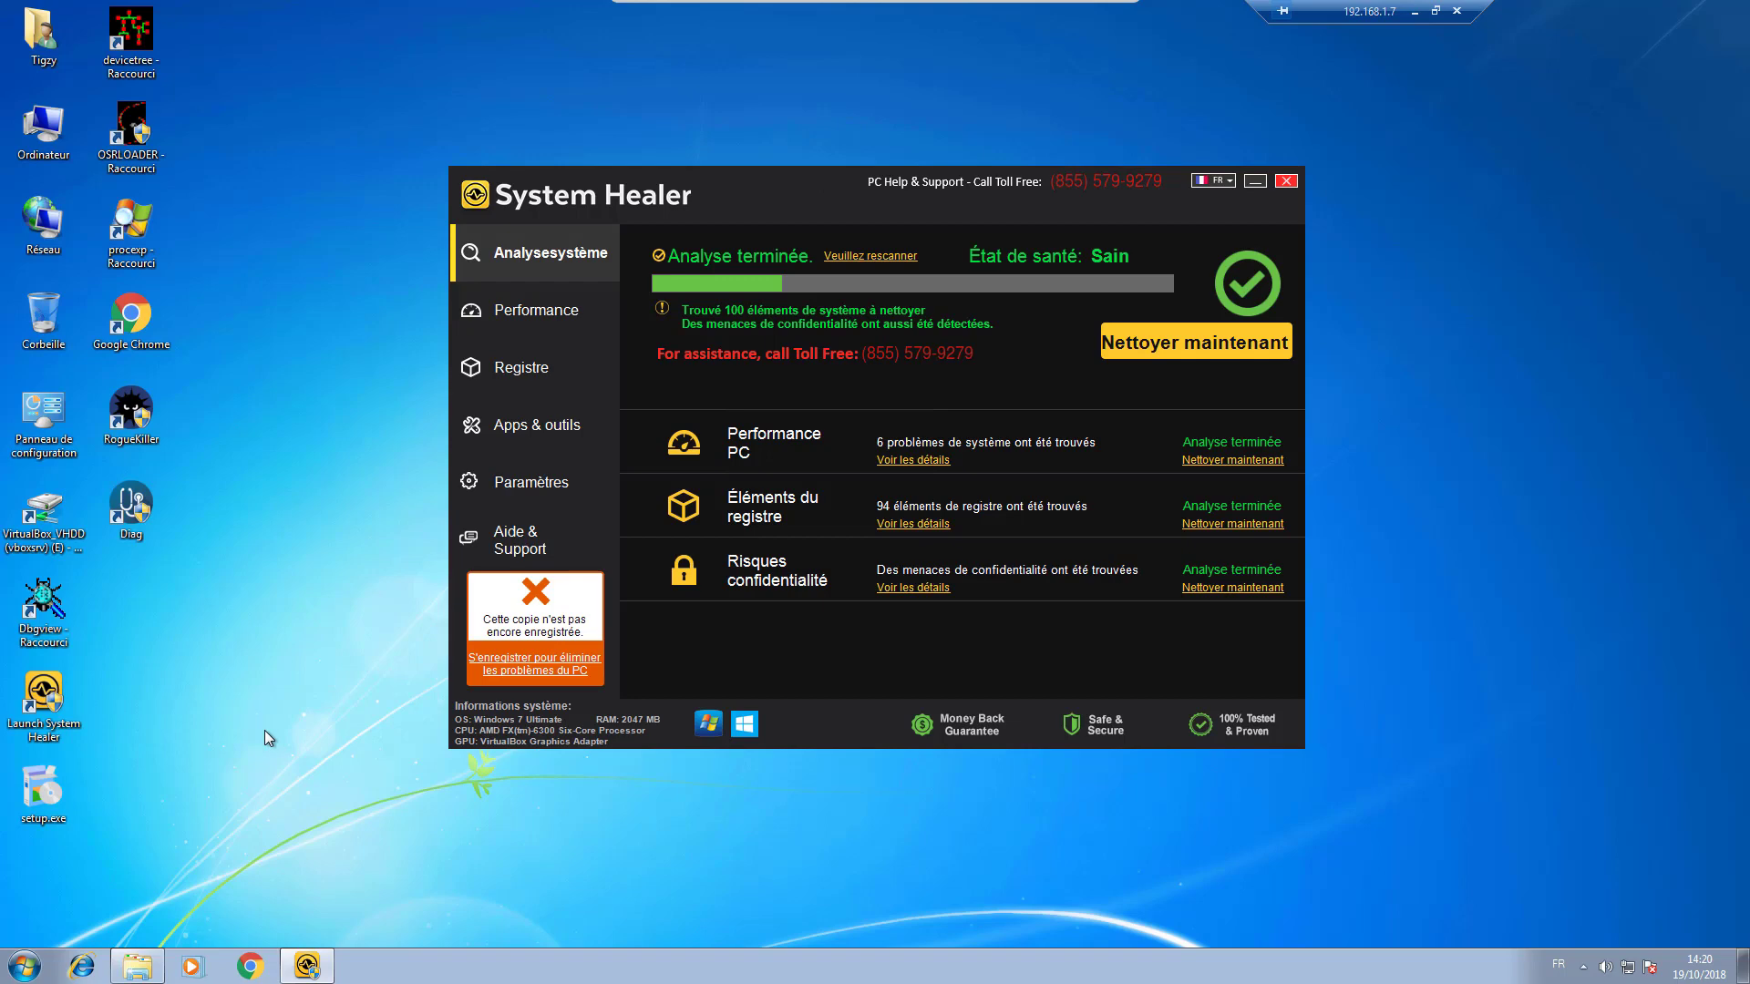
double_click(136, 500)
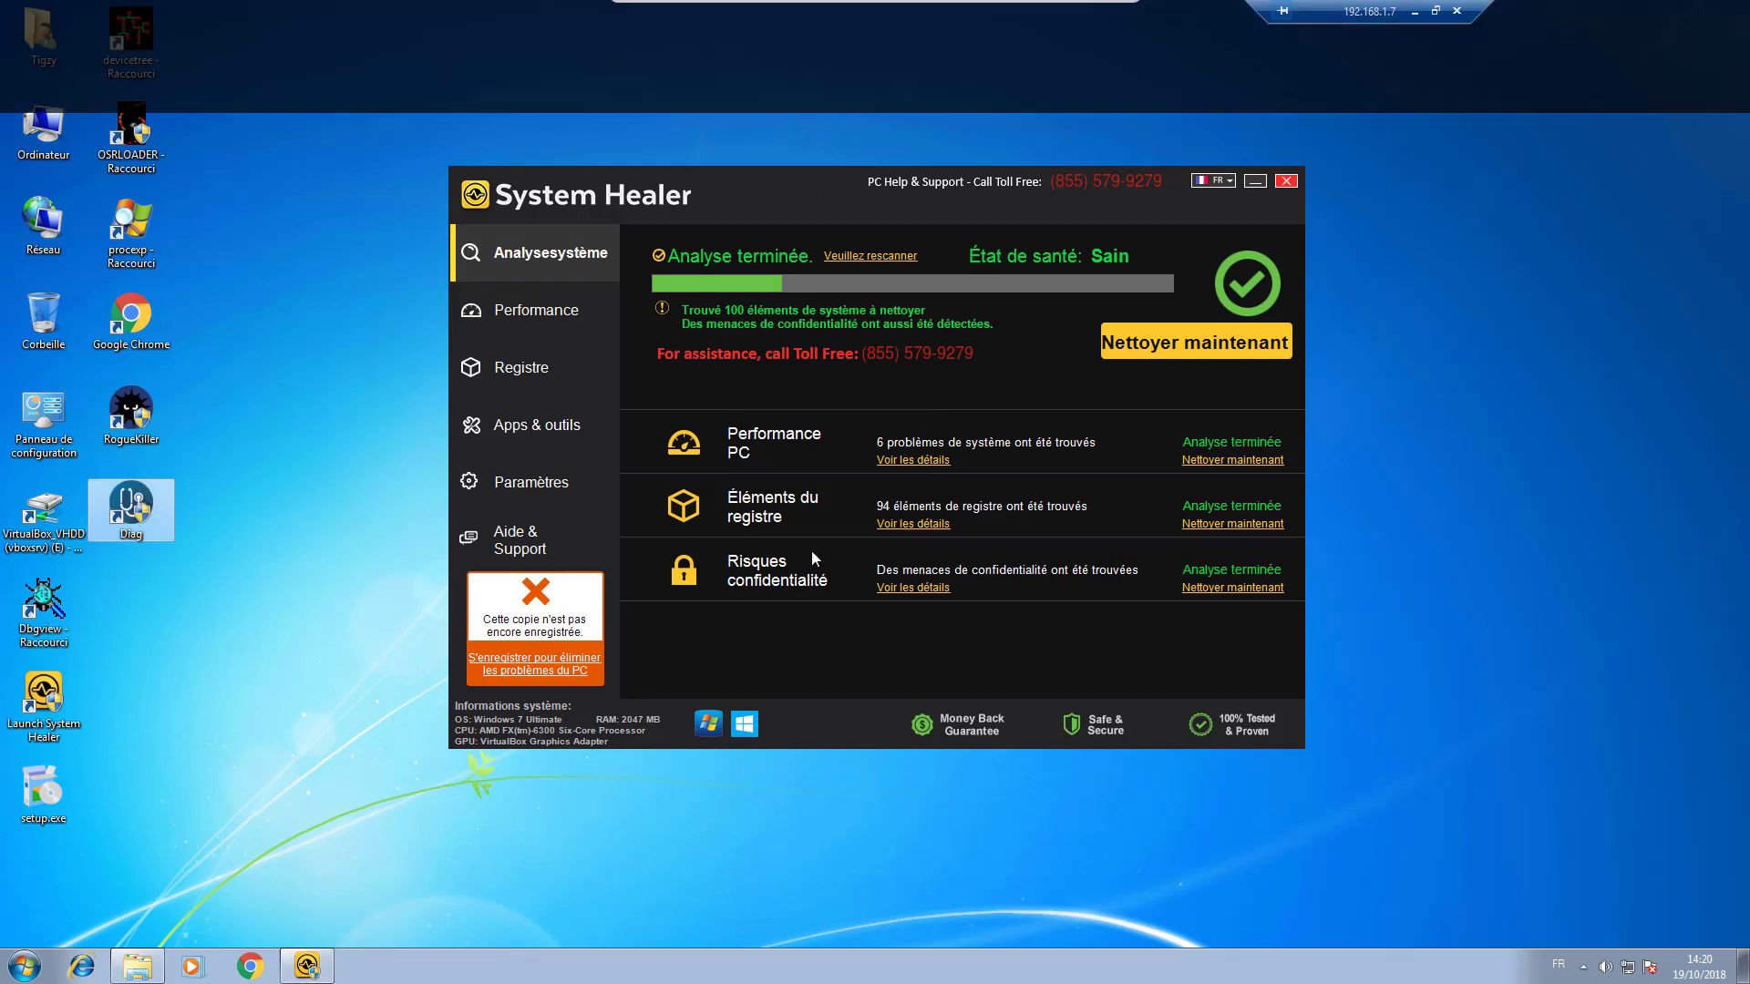
Grant admin rights and run a default-rules scan (1826 checked, 10 detected), then view results
click(957, 519)
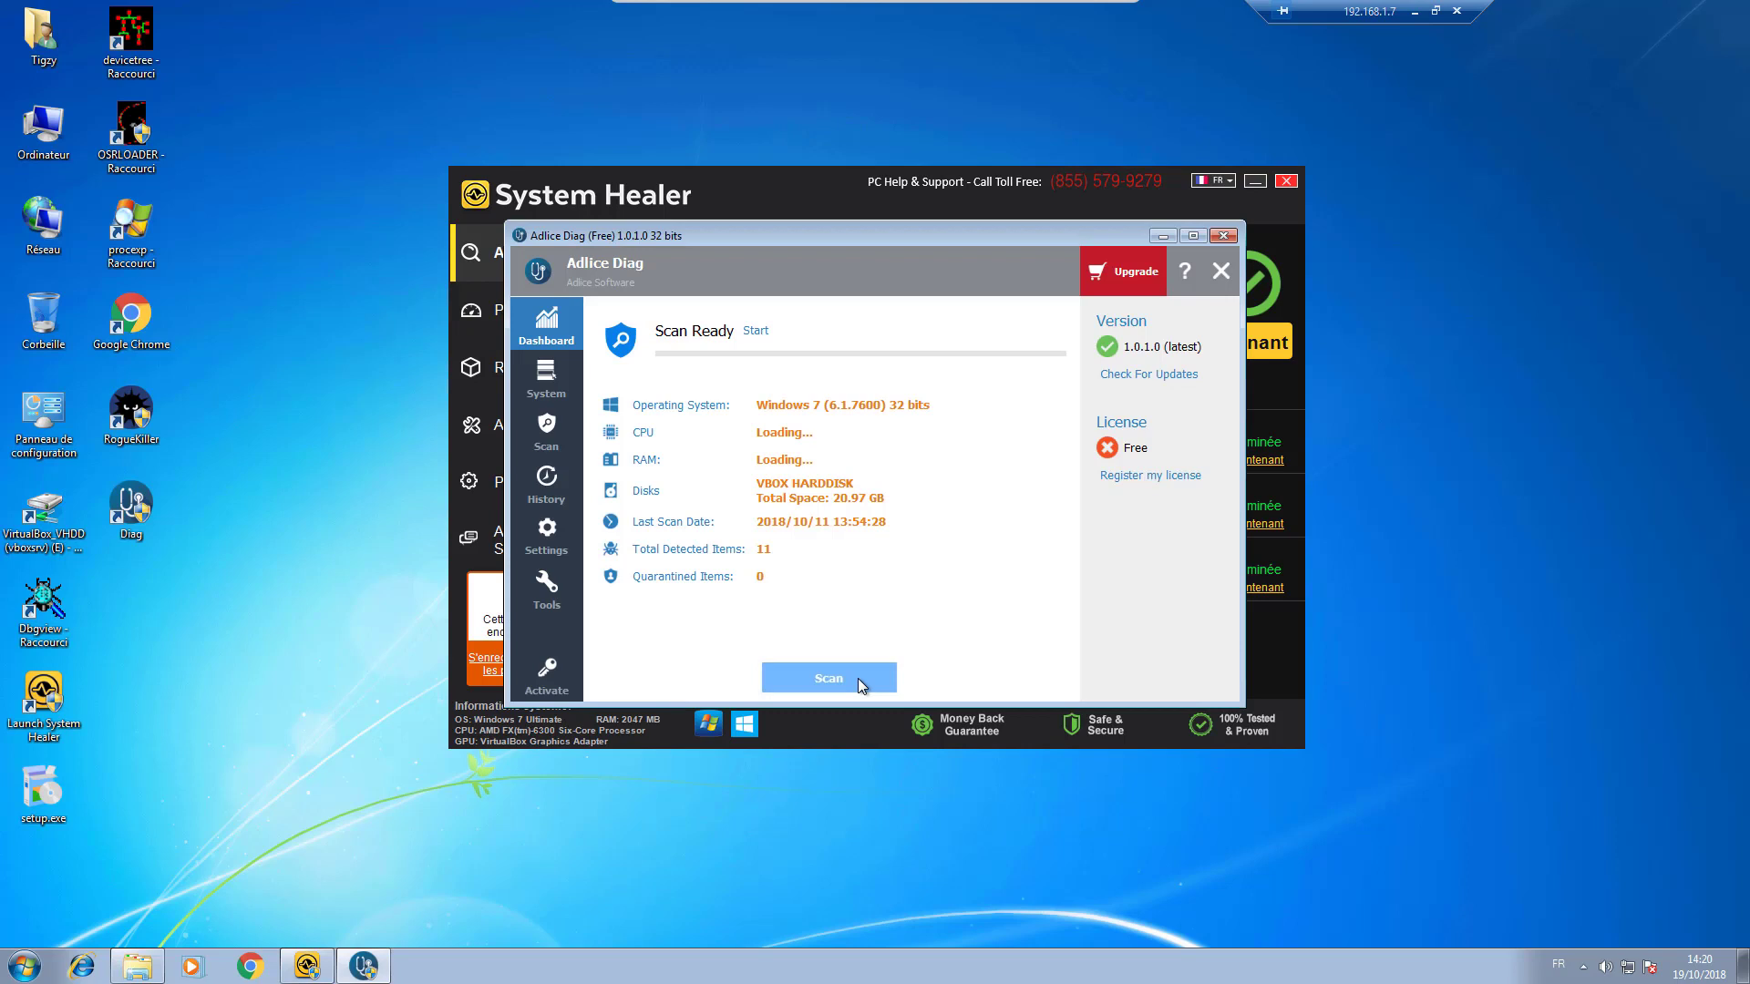
click(857, 678)
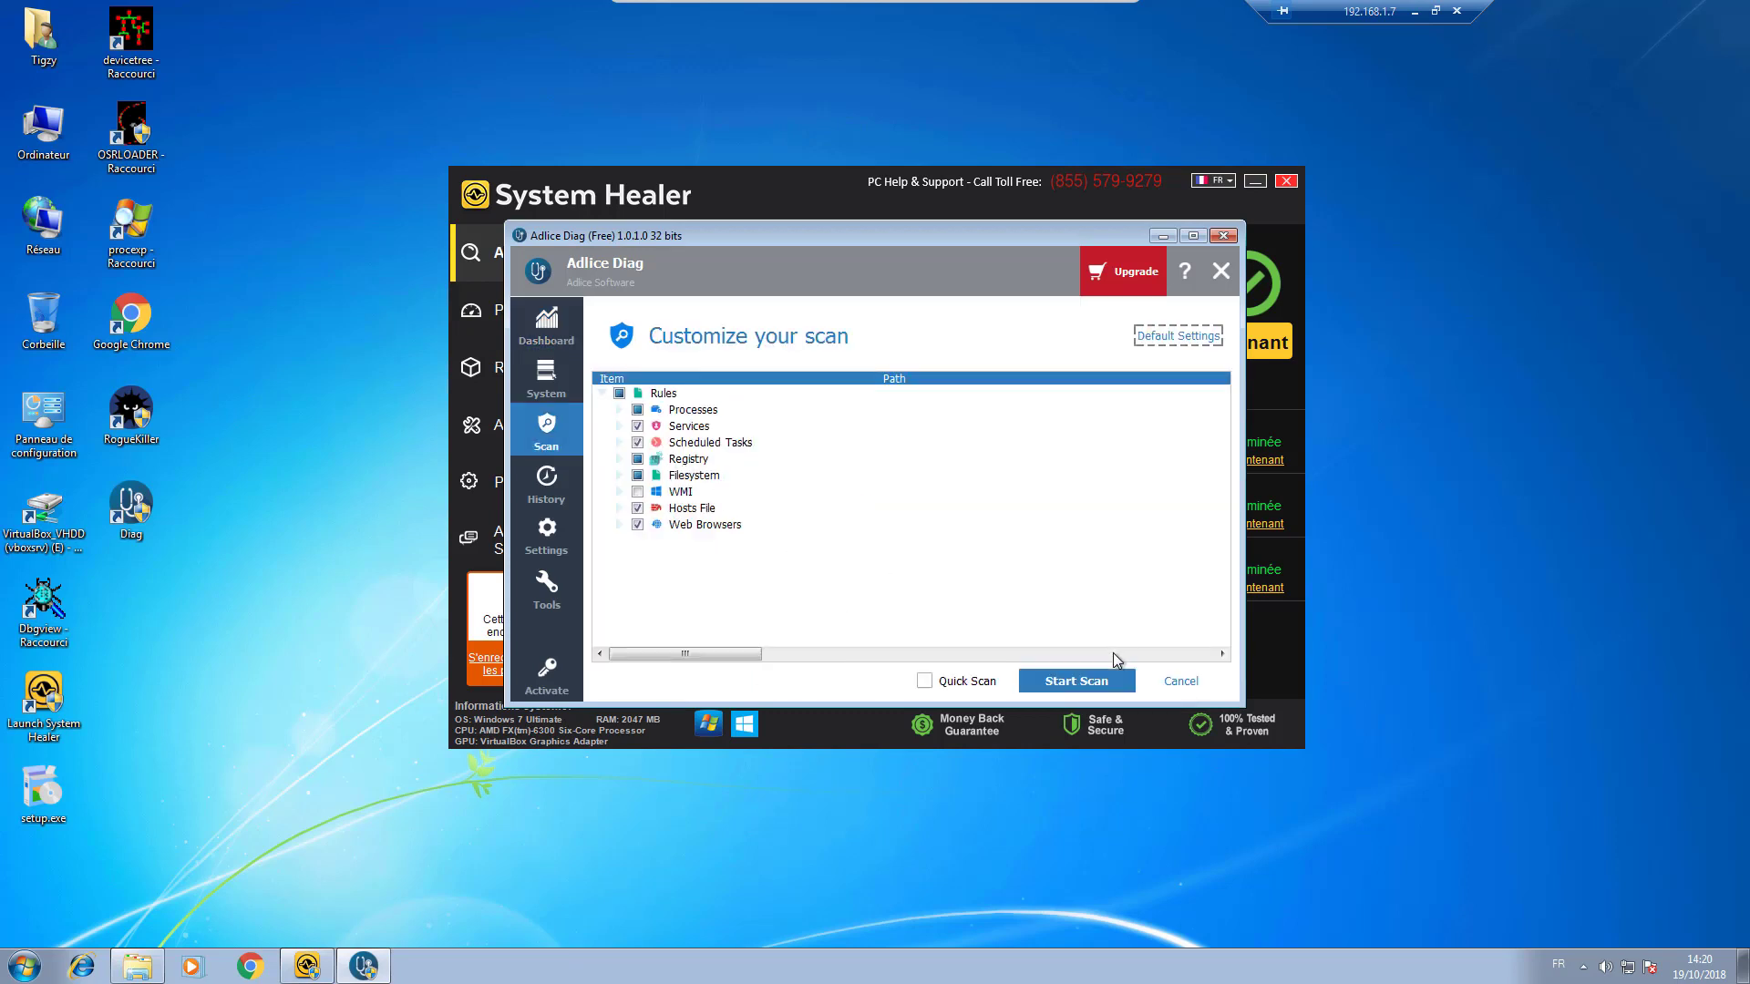
click(1070, 680)
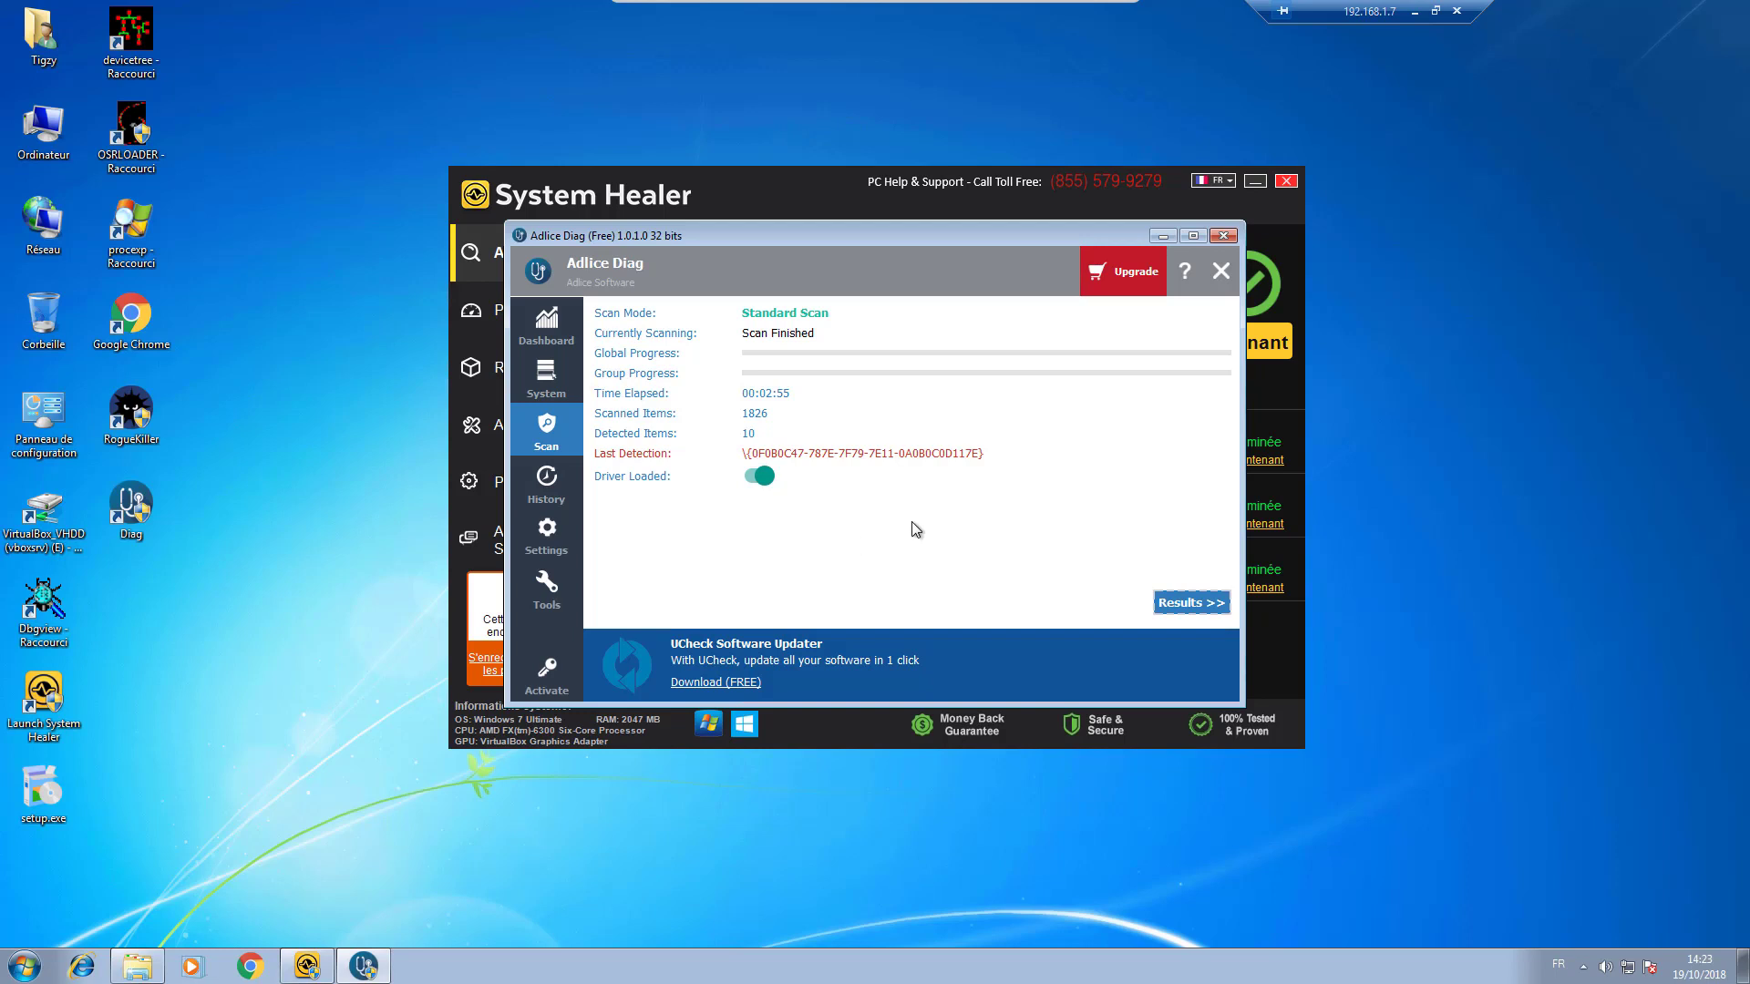
click(1168, 604)
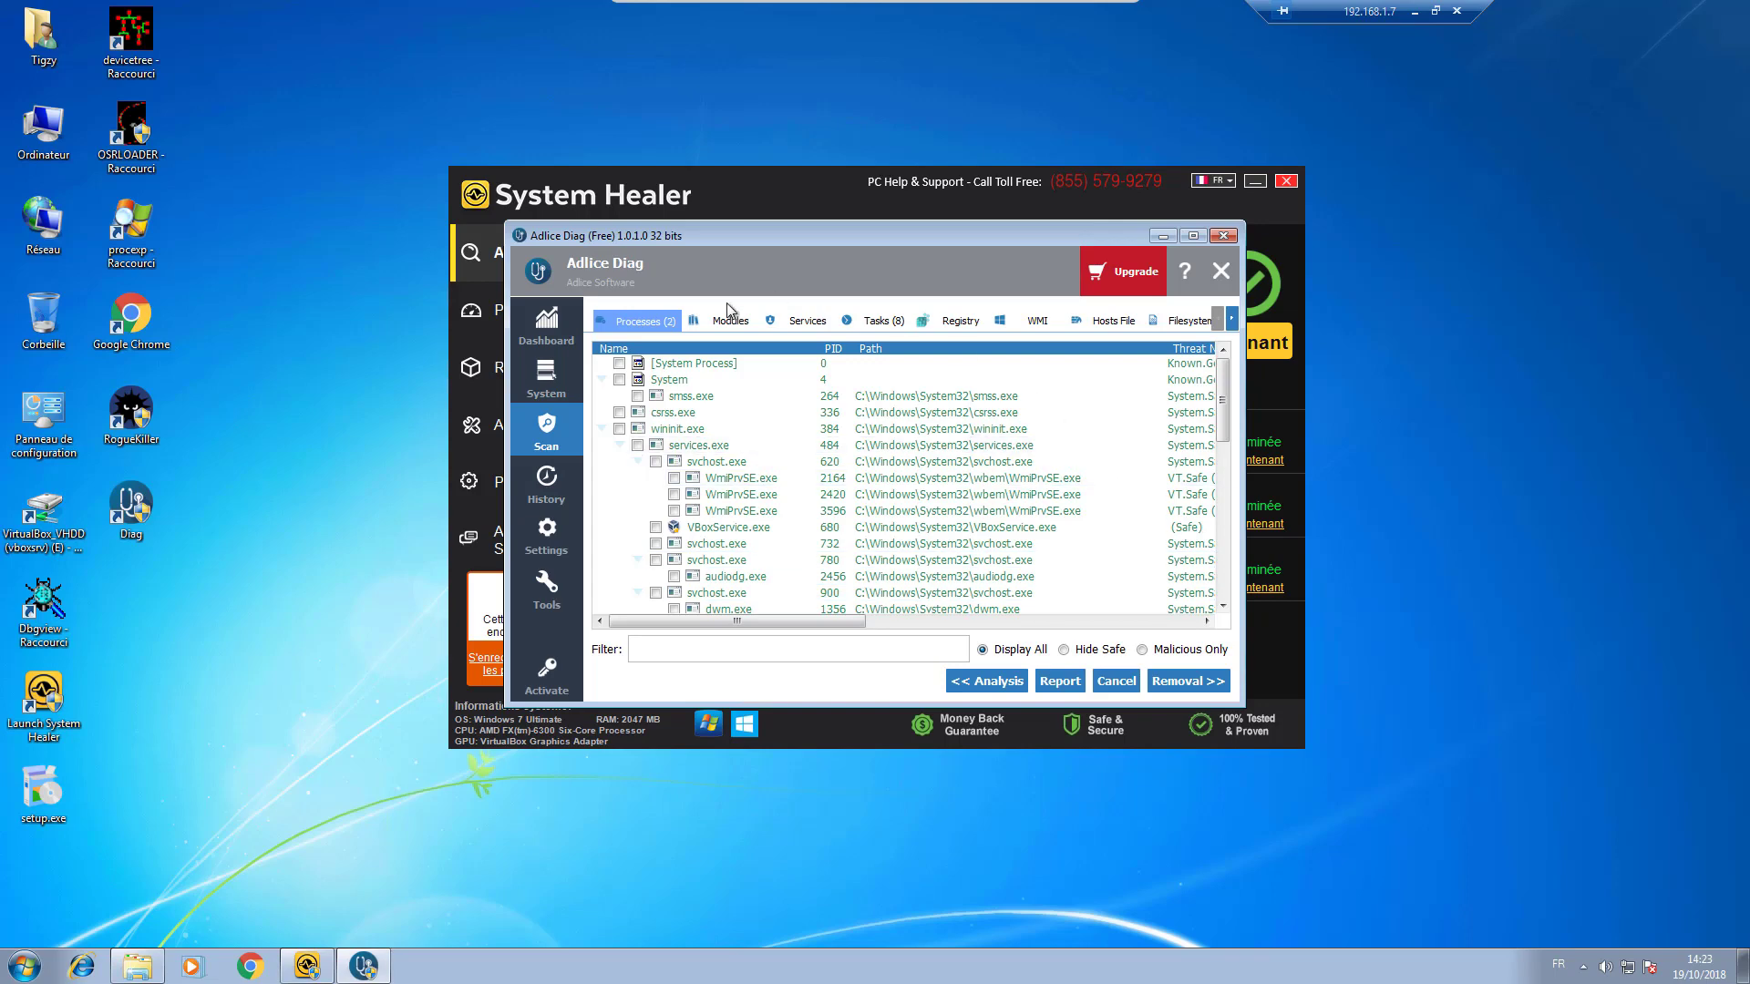
Scroll to the red System Healer adware entries and open the full scan report
scroll(1105, 453, down, 8)
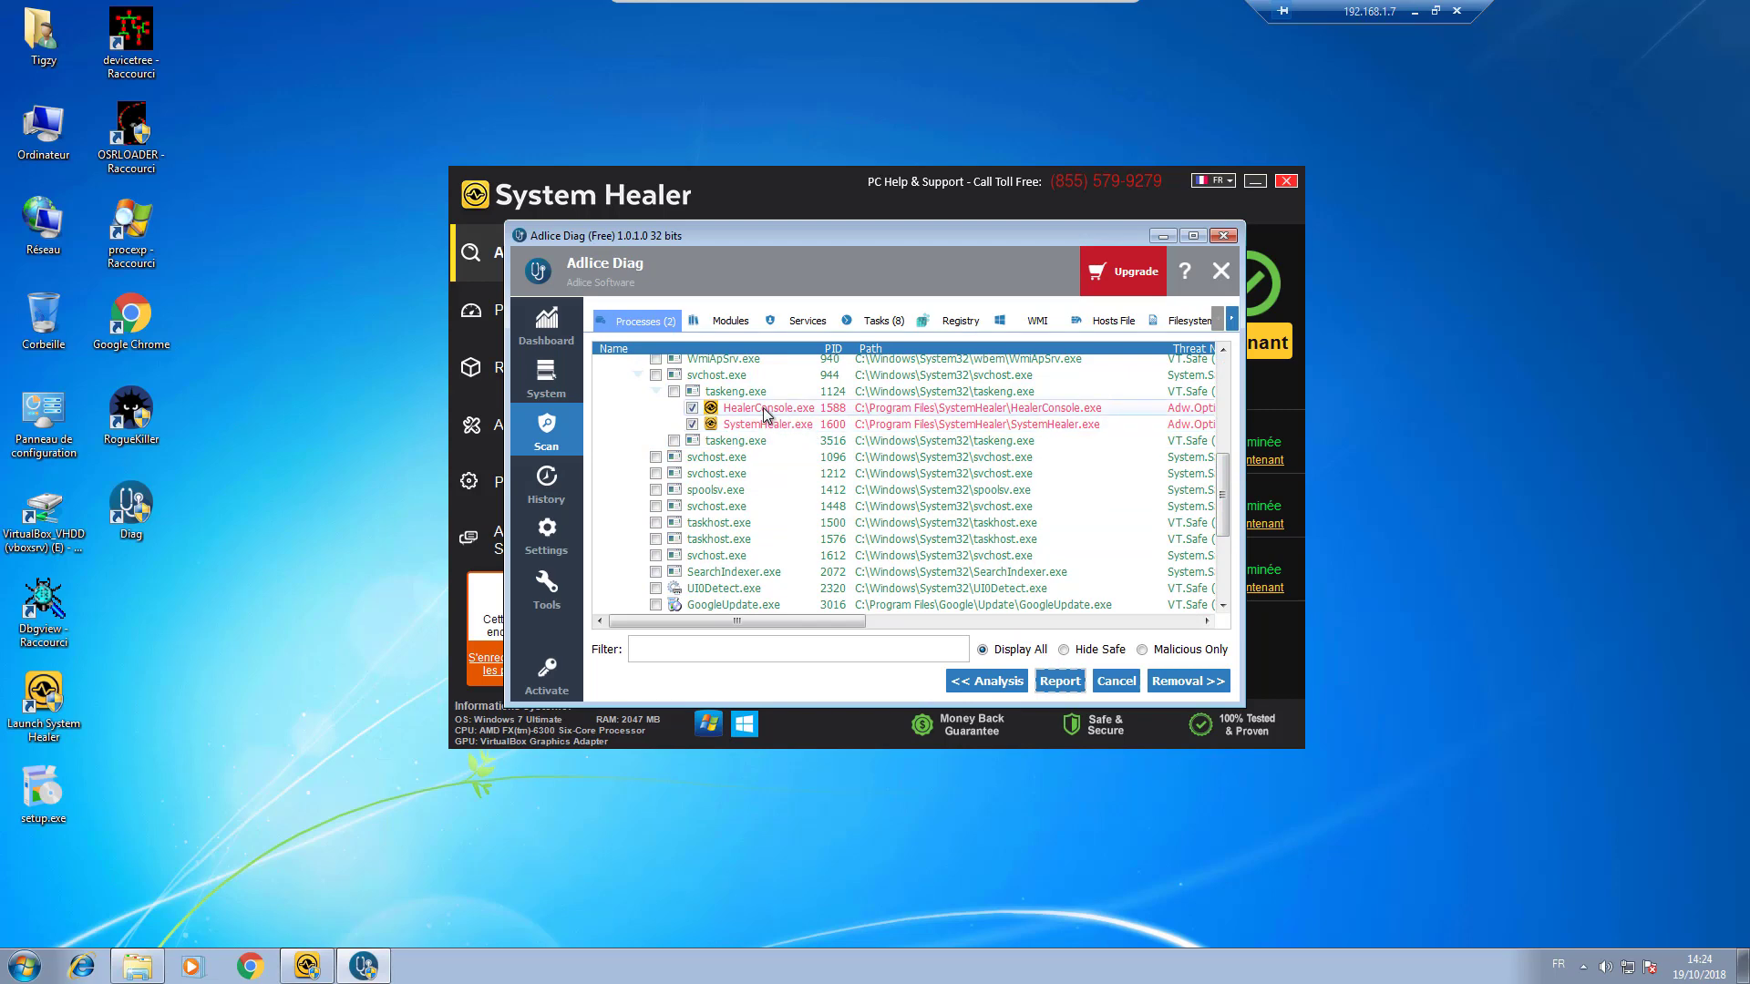
click(1062, 681)
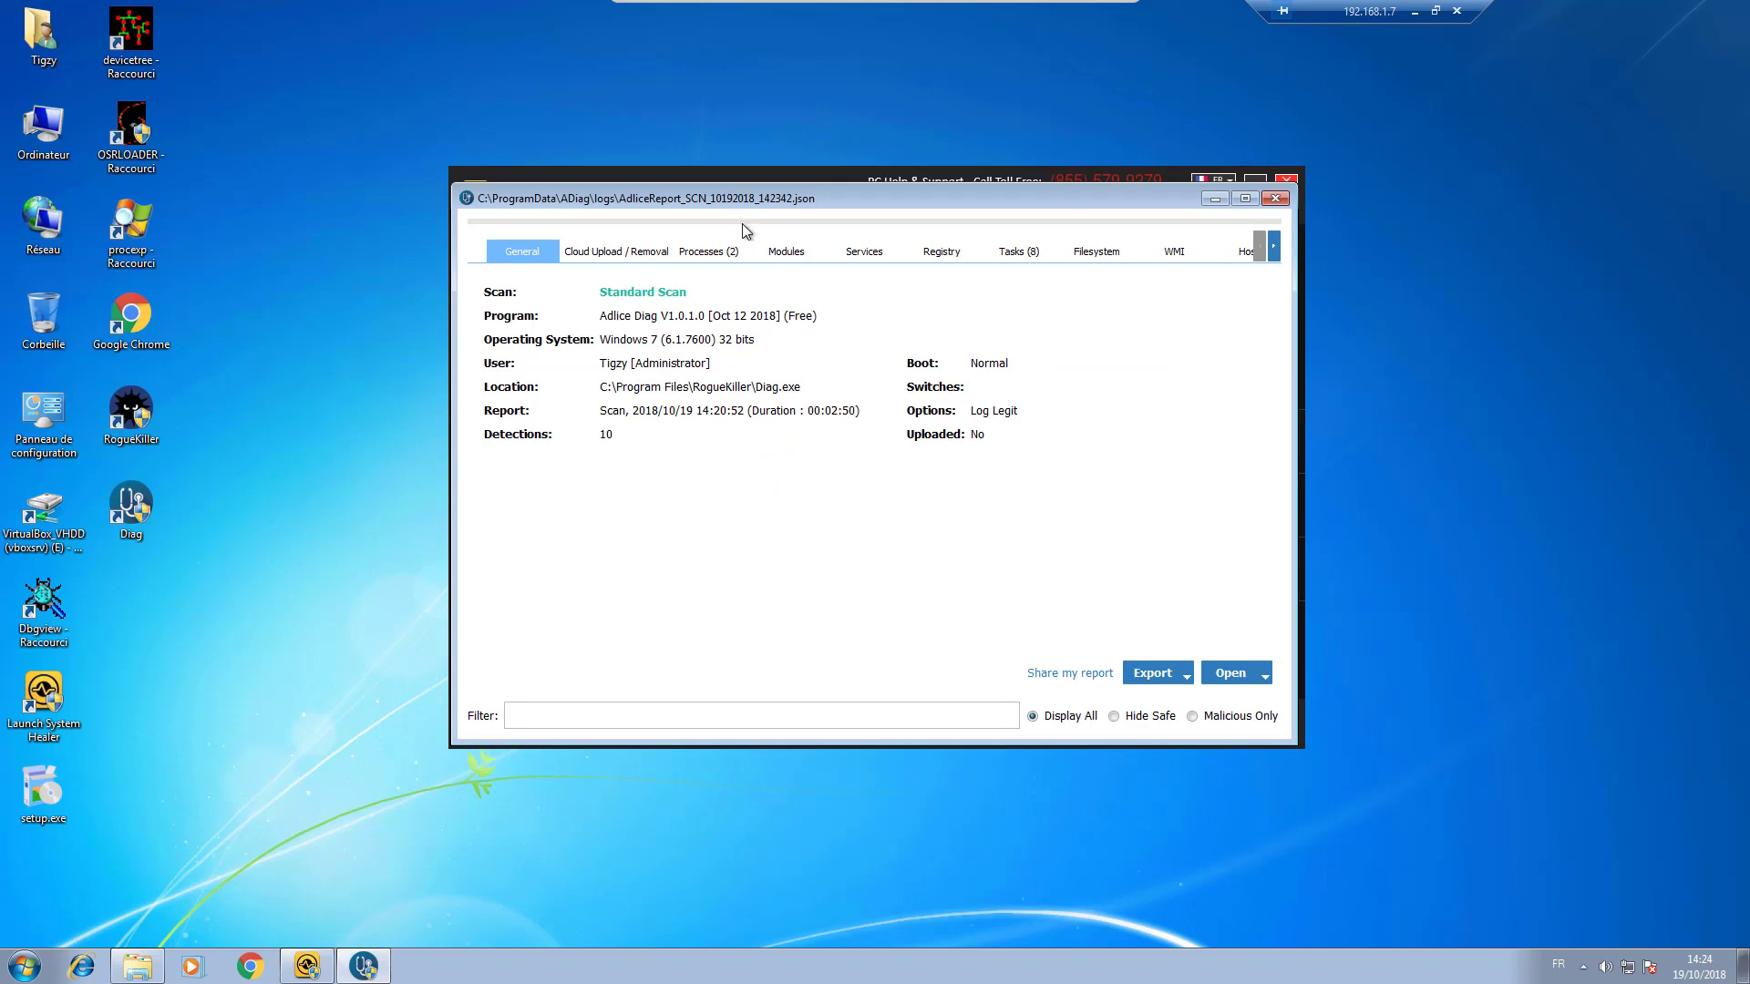
Reposition the report window and switch to its Cloud Upload / Removal page
mouse_move(816, 193)
mouse_down()
mouse_move(494, 353)
mouse_move(481, 381)
mouse_up()
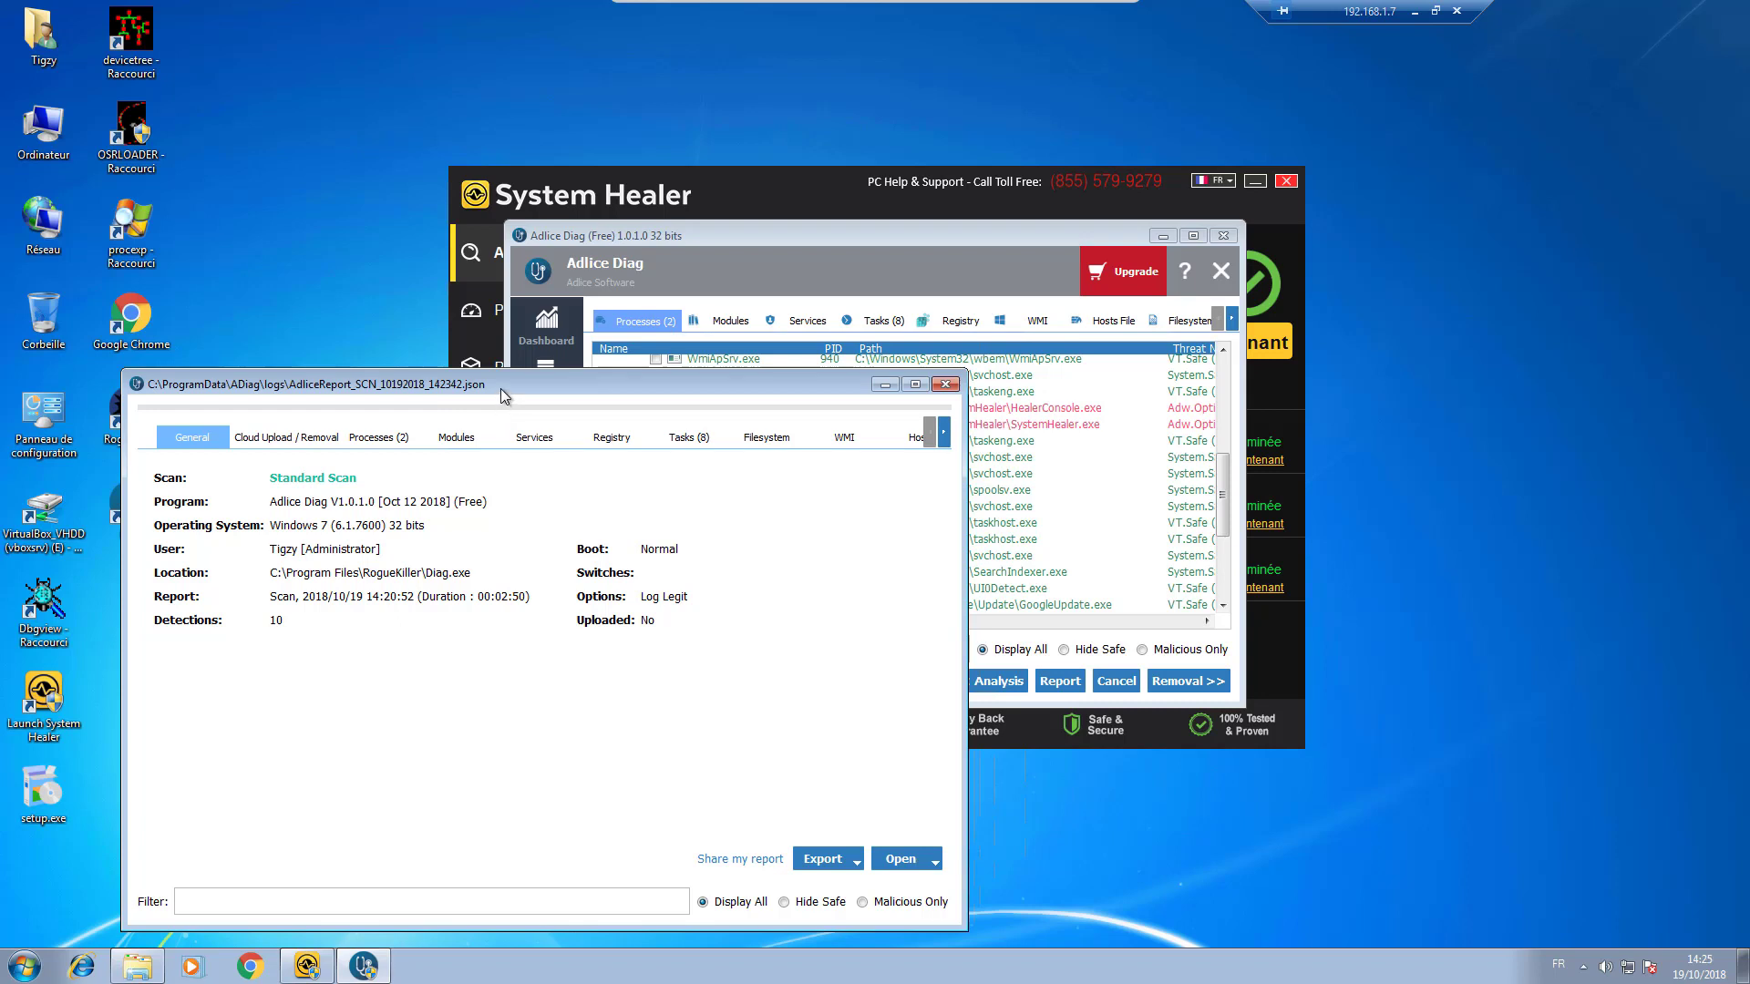
drag(500, 391, 634, 299)
click(403, 348)
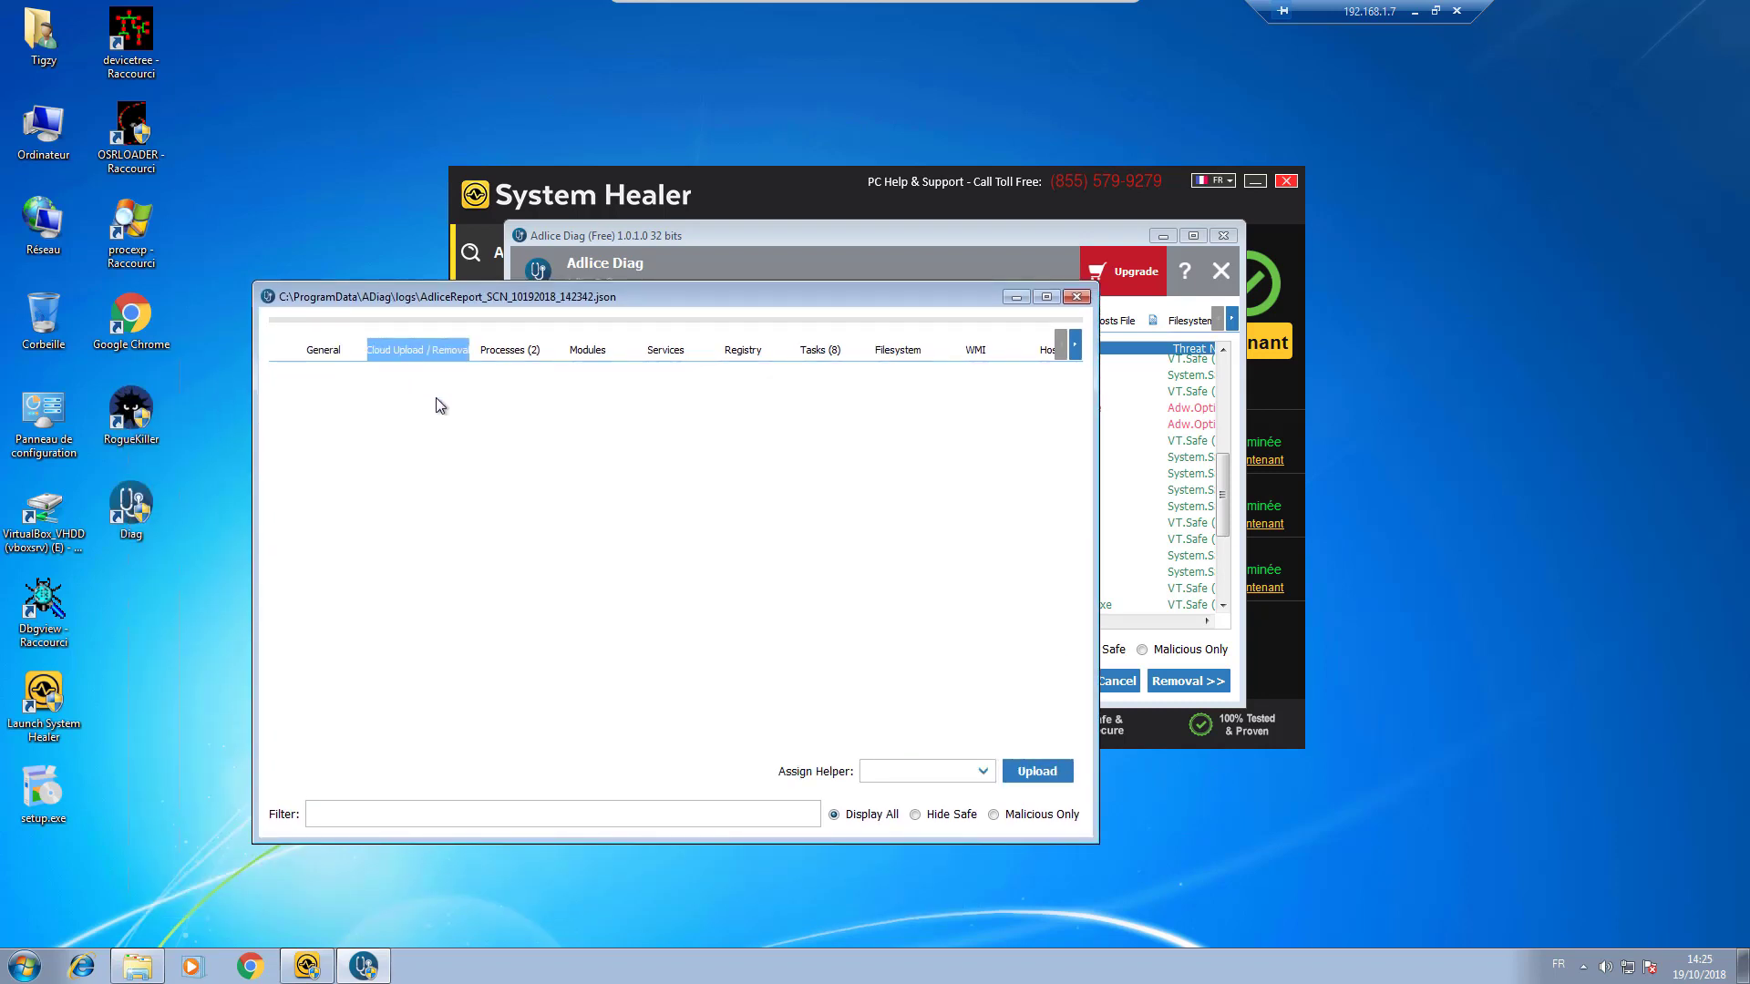
Assign the first listed helper to the report and upload it to the cloud
click(981, 772)
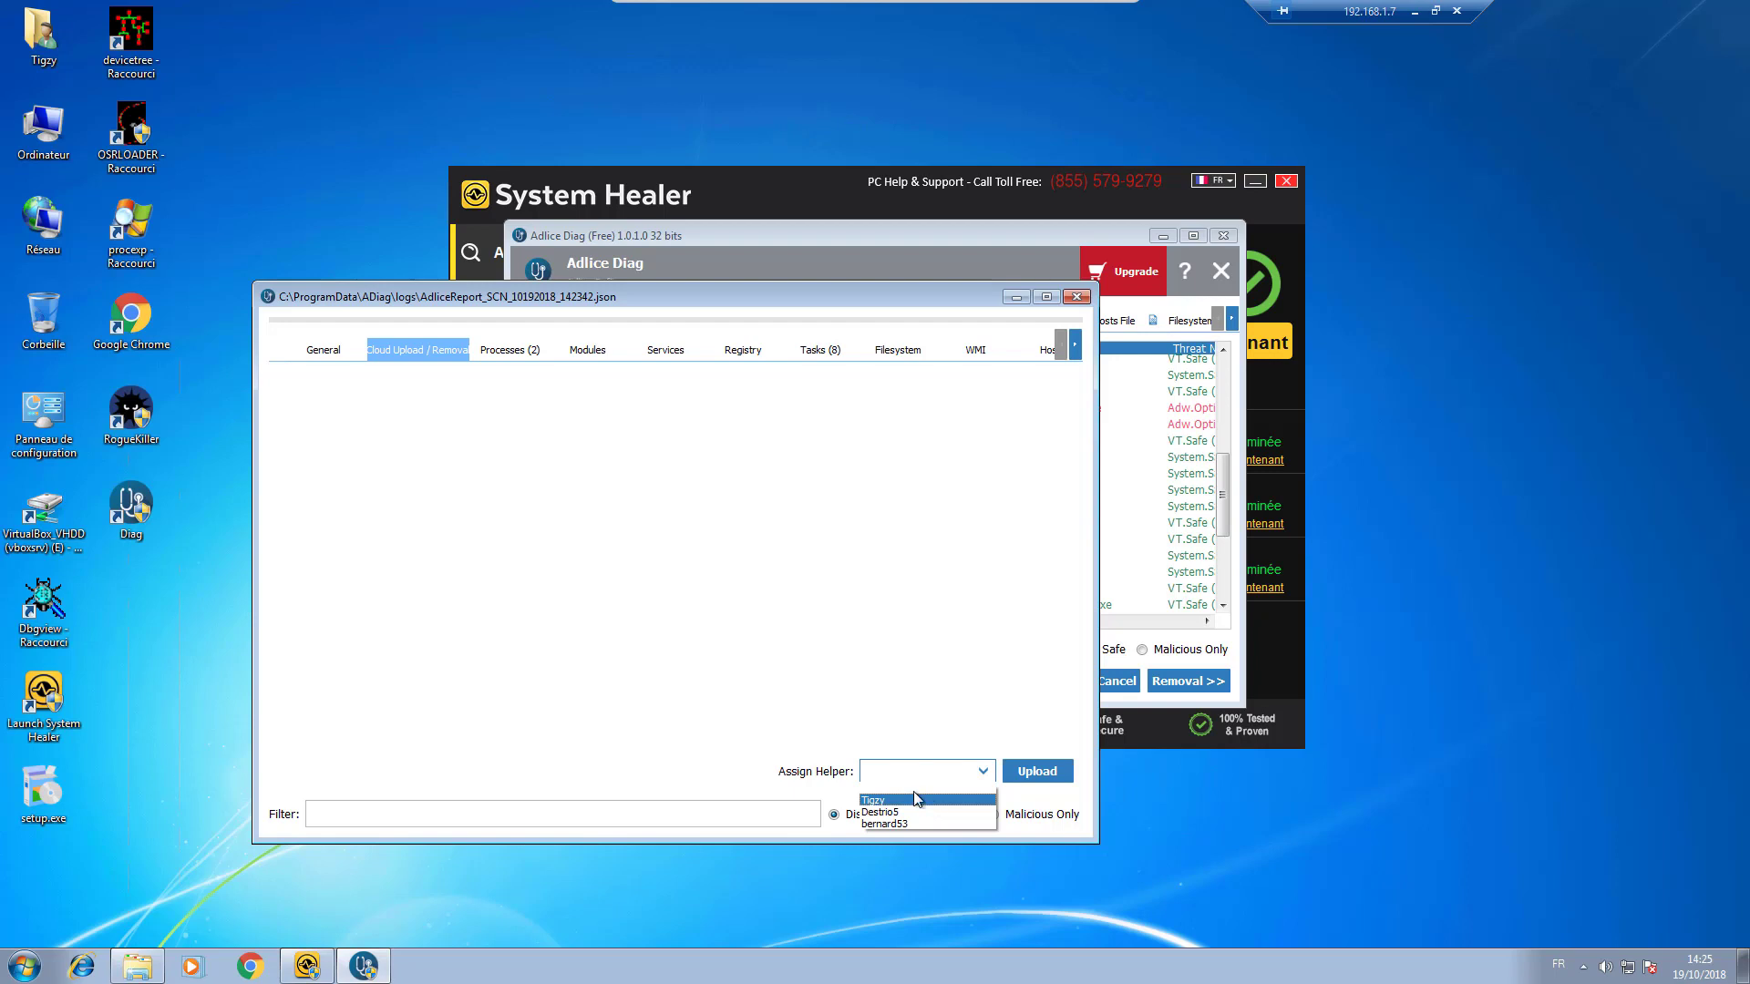
click(945, 689)
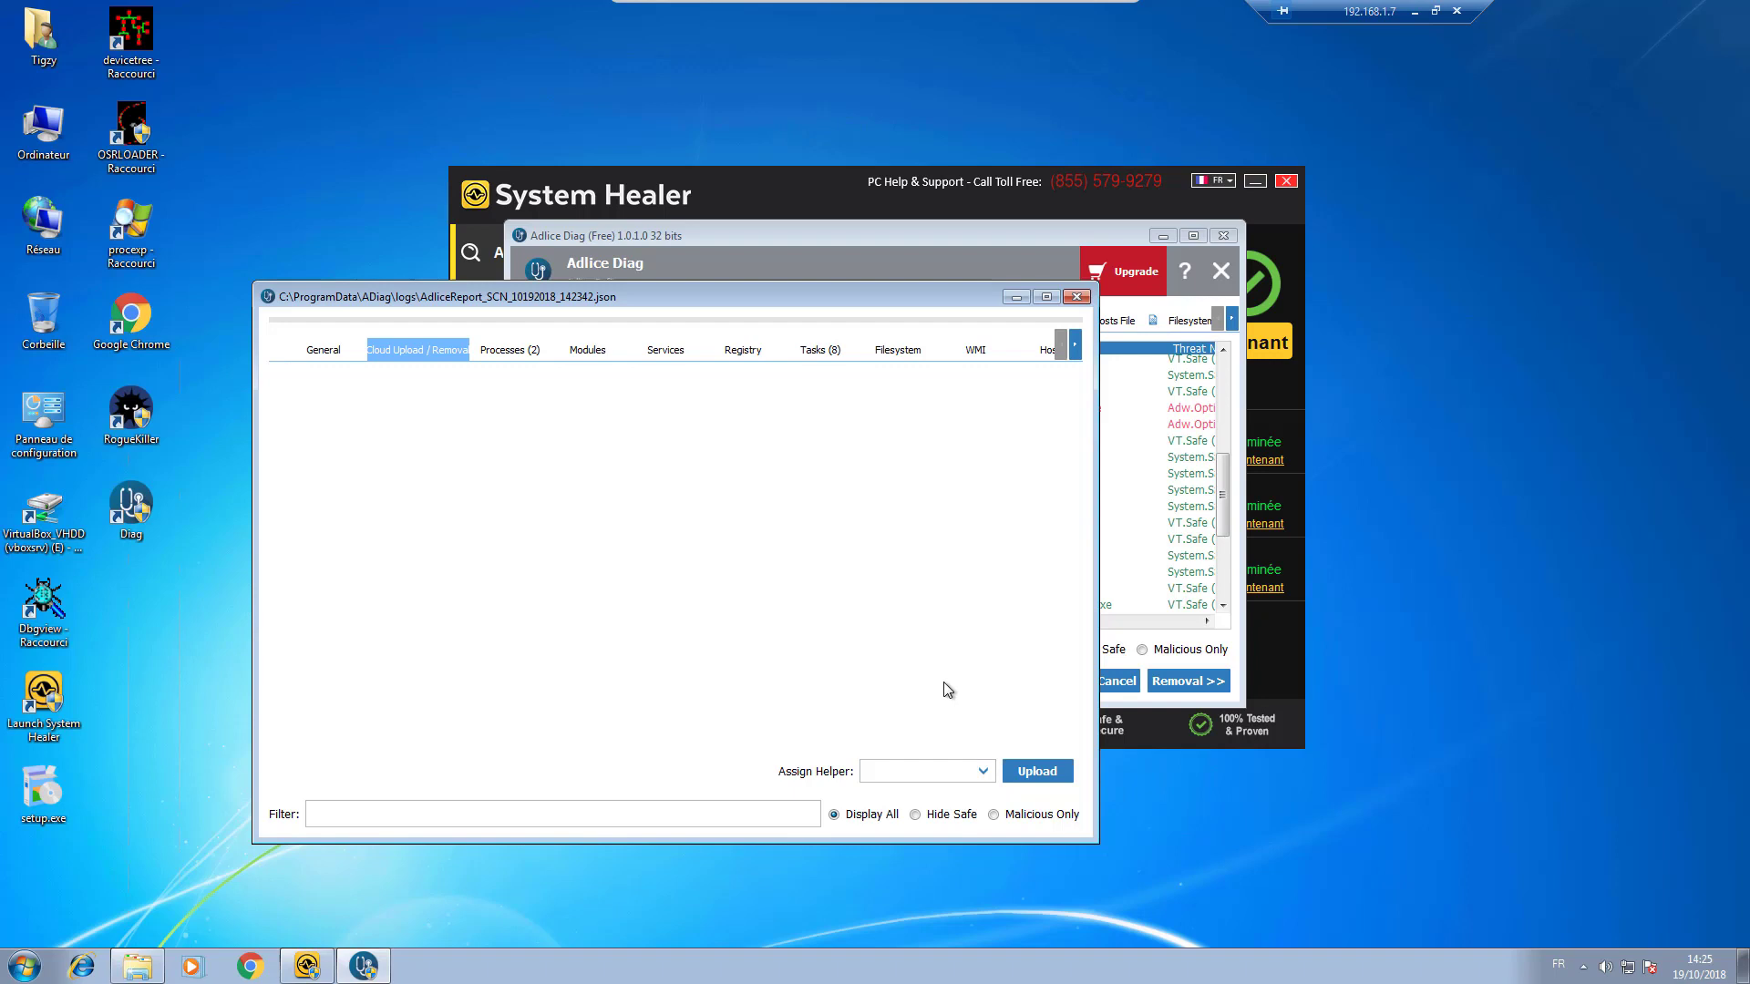
click(985, 764)
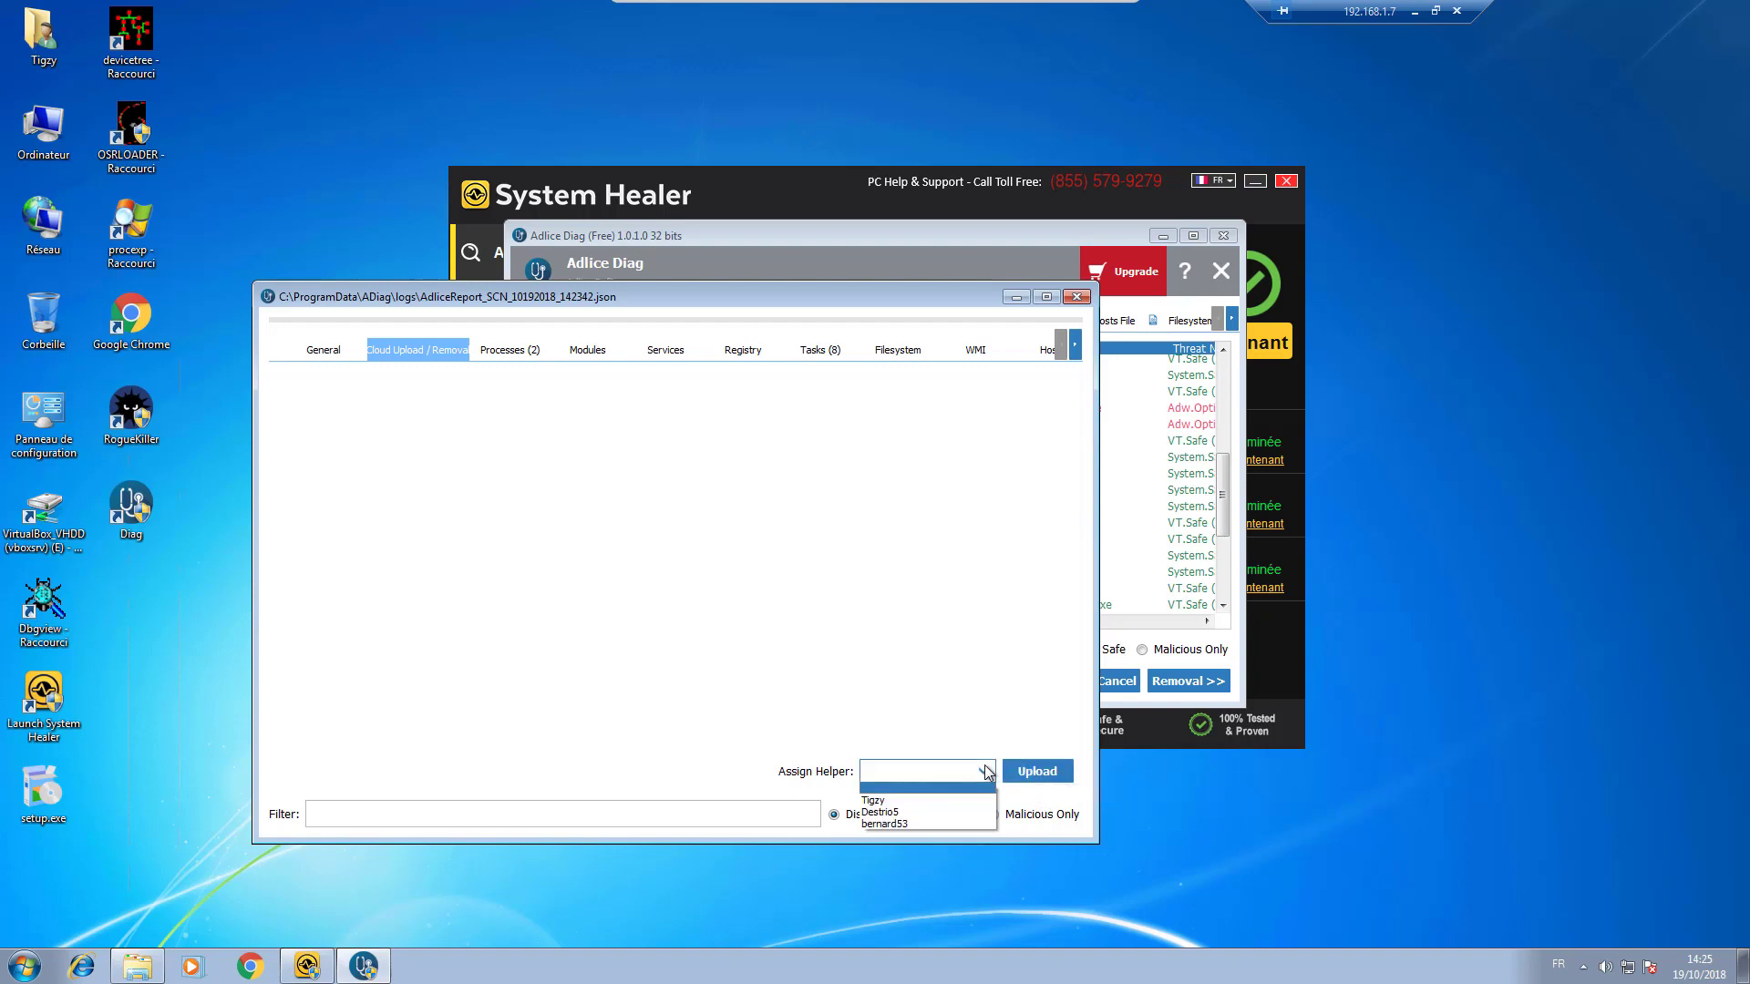
click(899, 798)
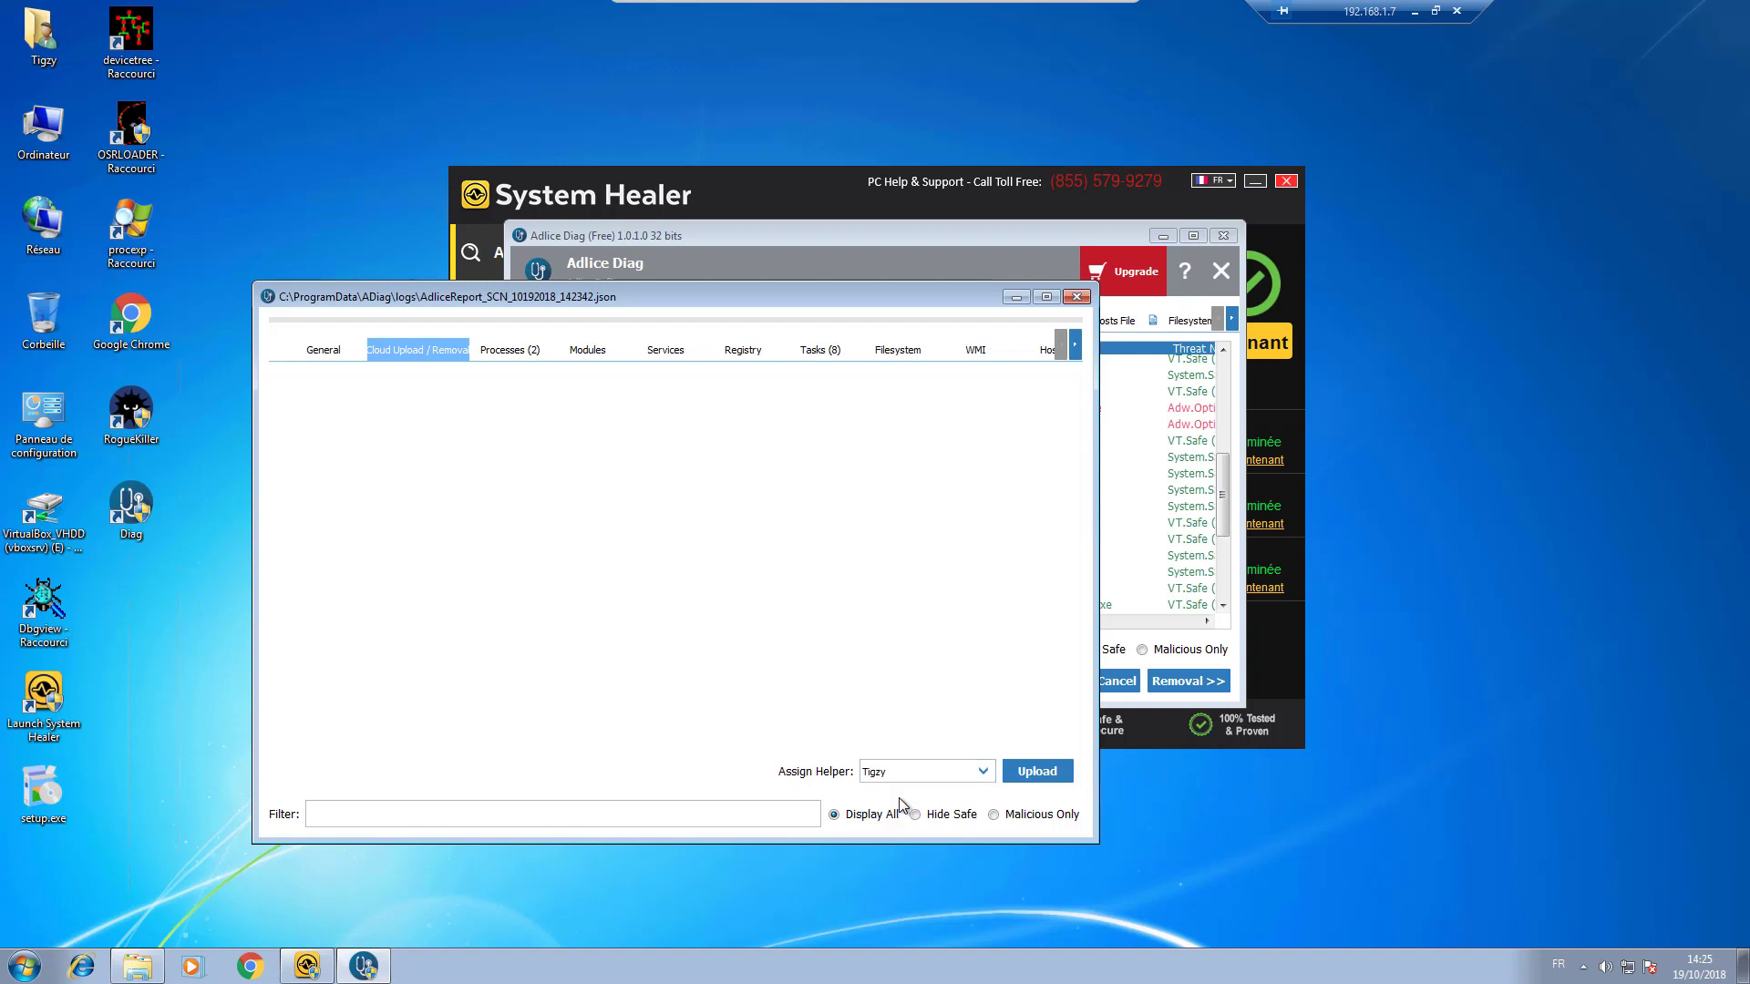
click(1039, 771)
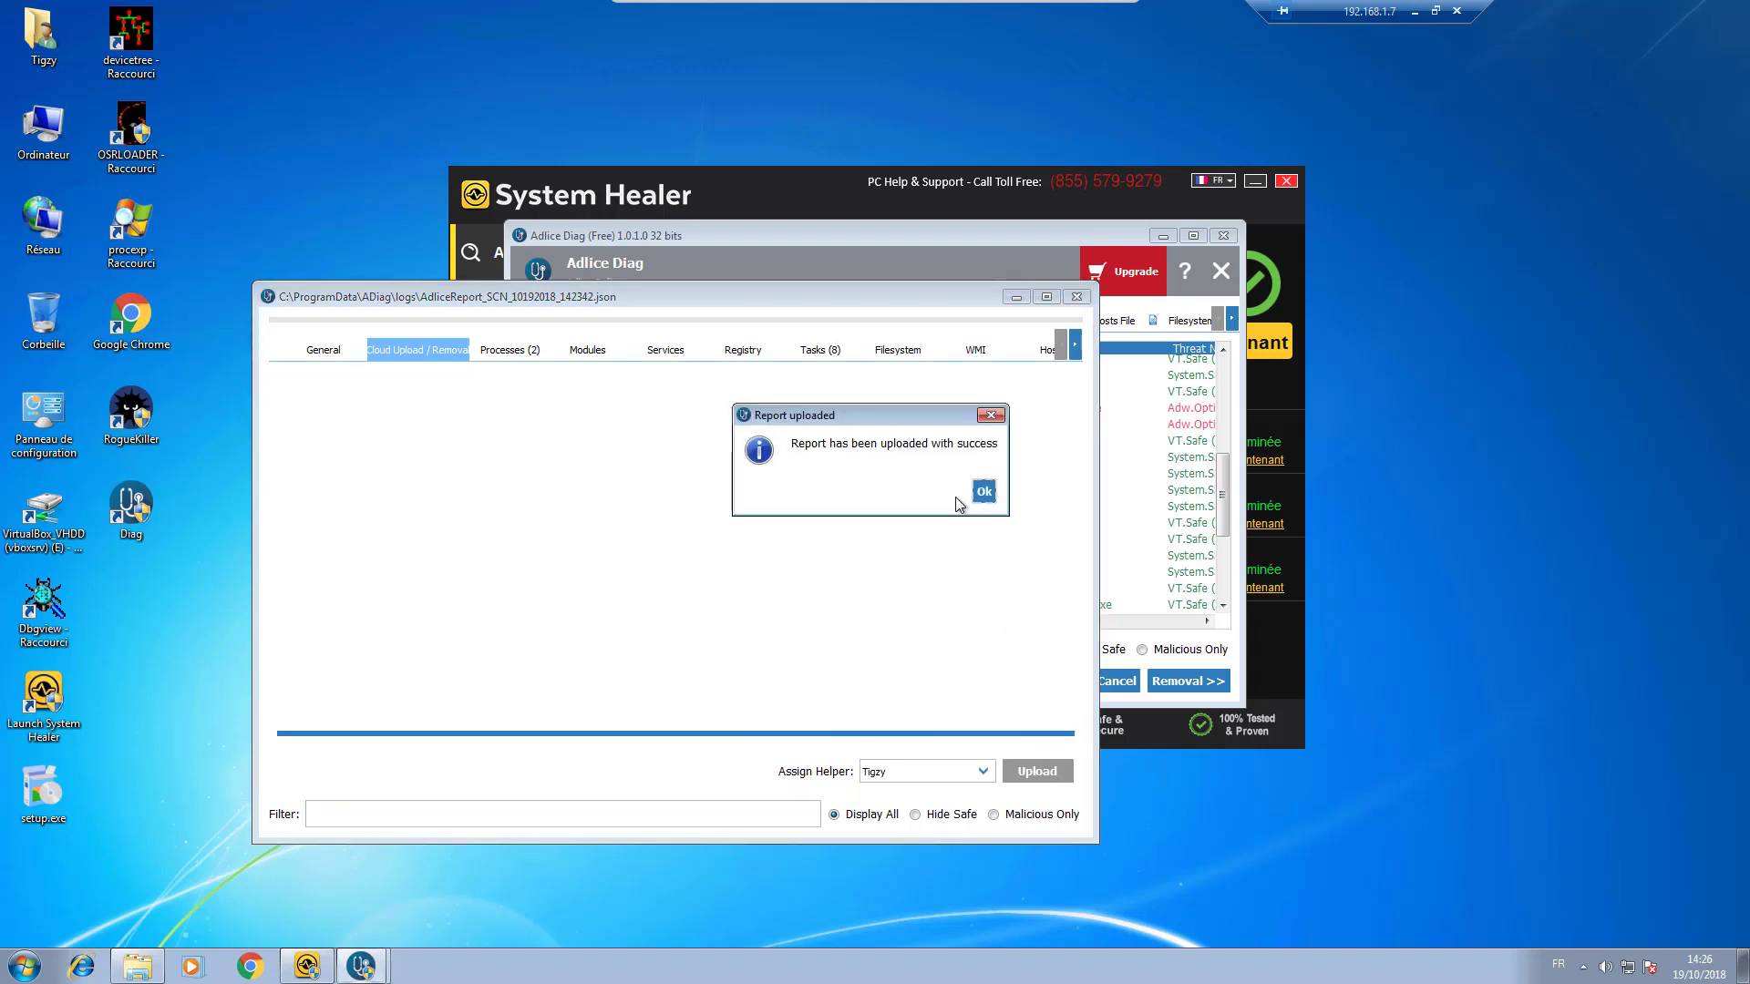
click(983, 491)
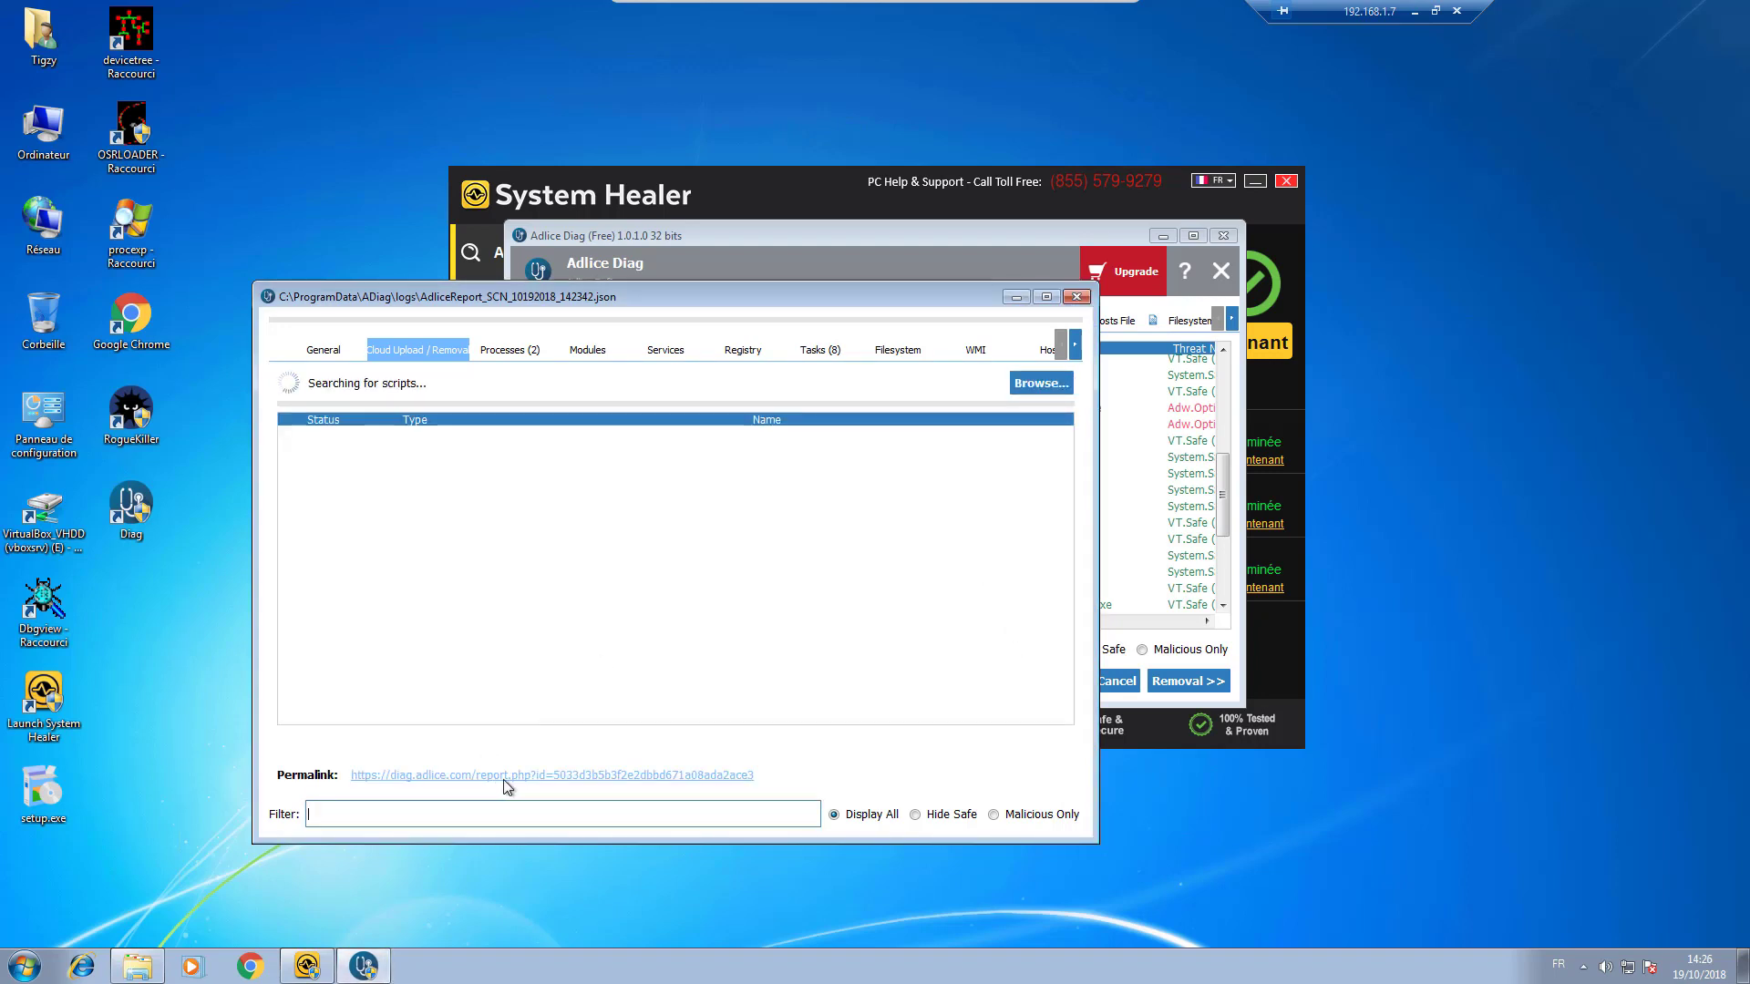
Copy the report permalink and paste it into a new Chrome tab's address bar
right_click(525, 775)
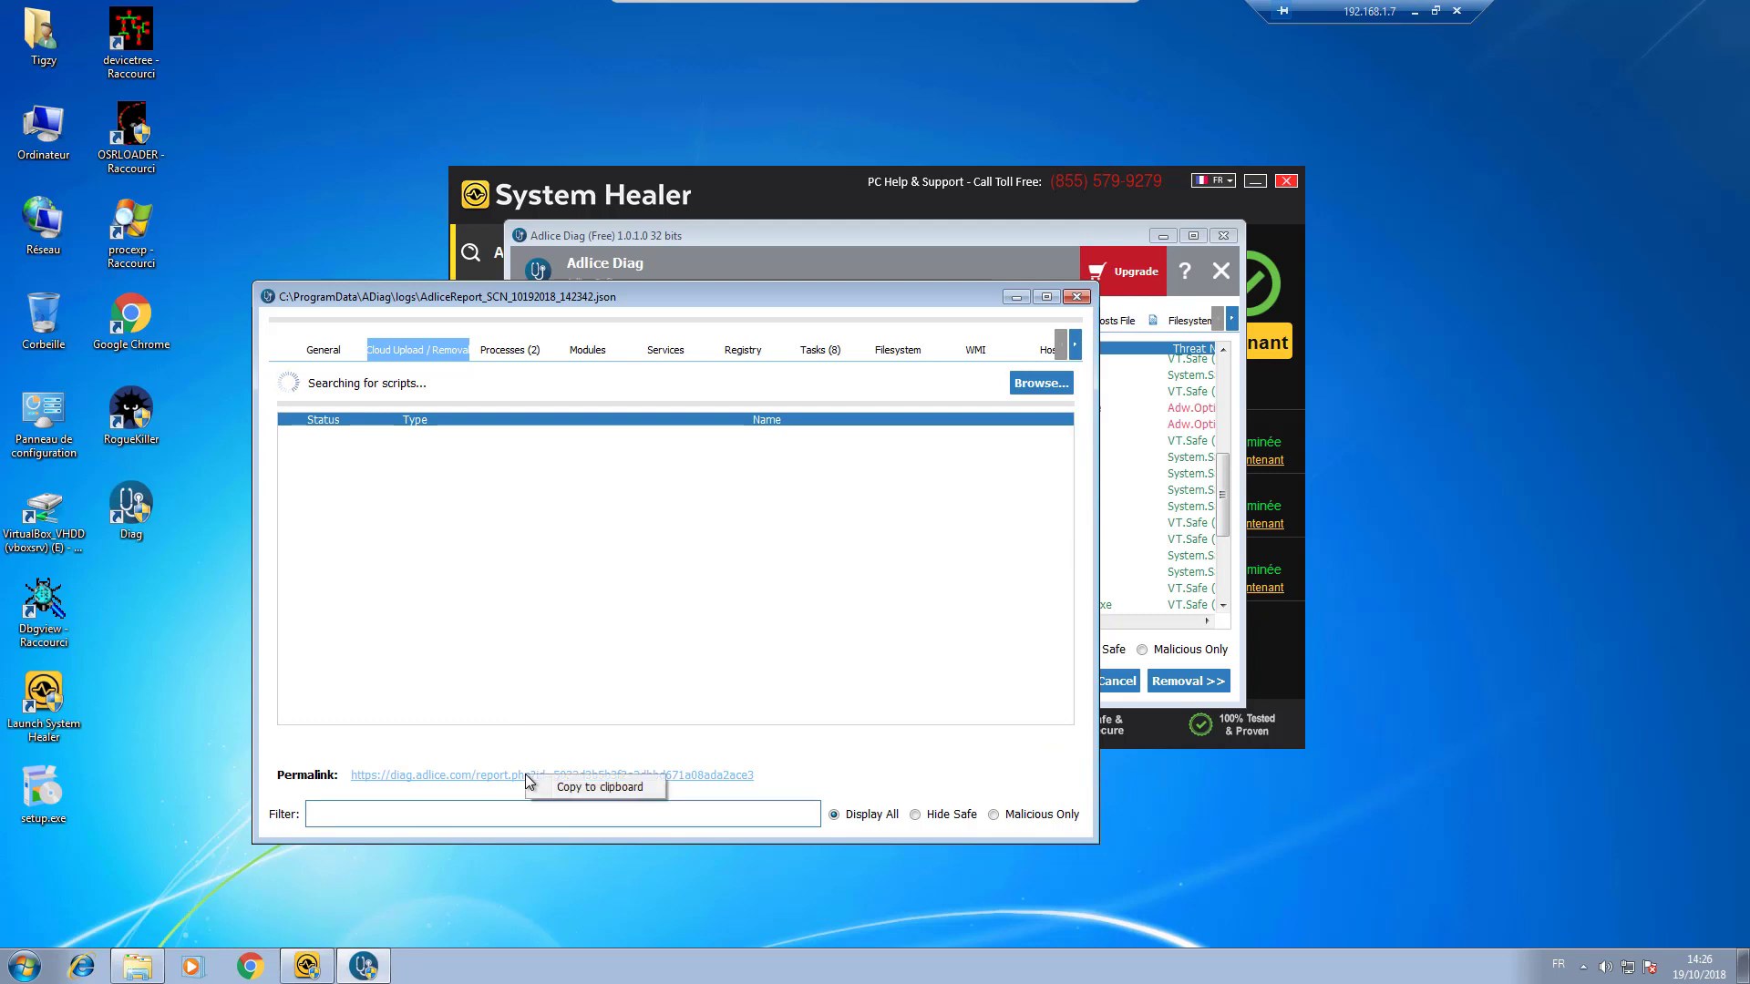
click(615, 788)
click(248, 965)
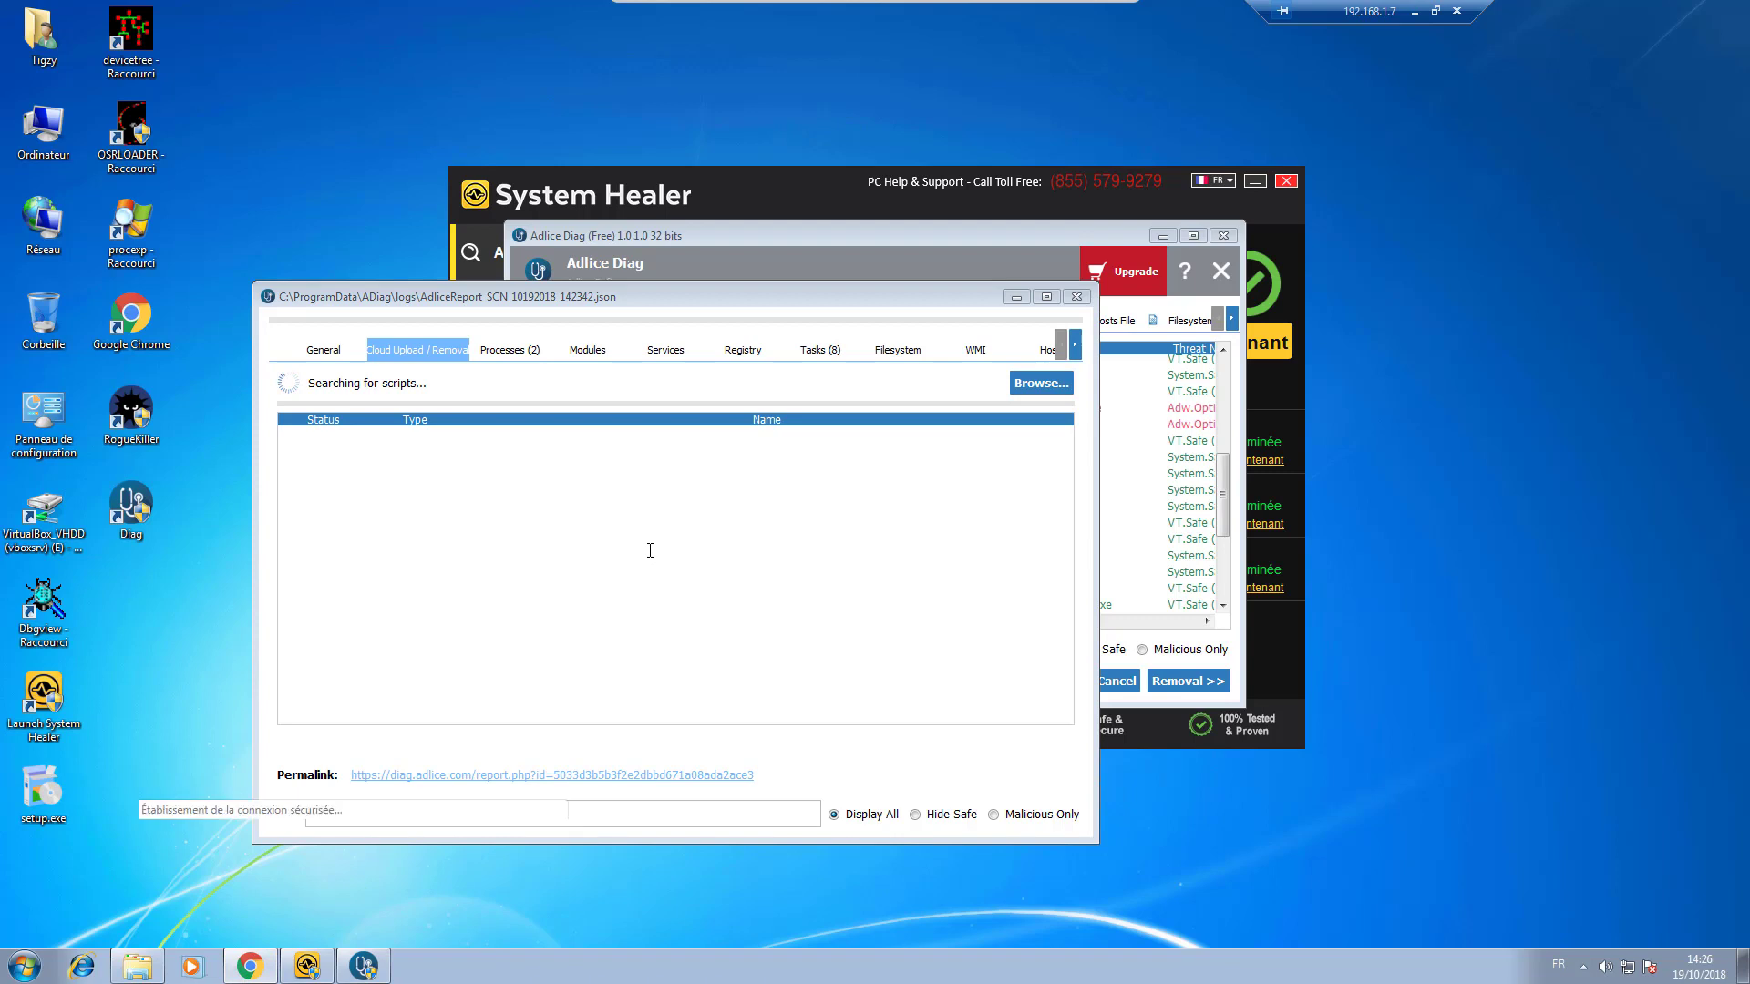
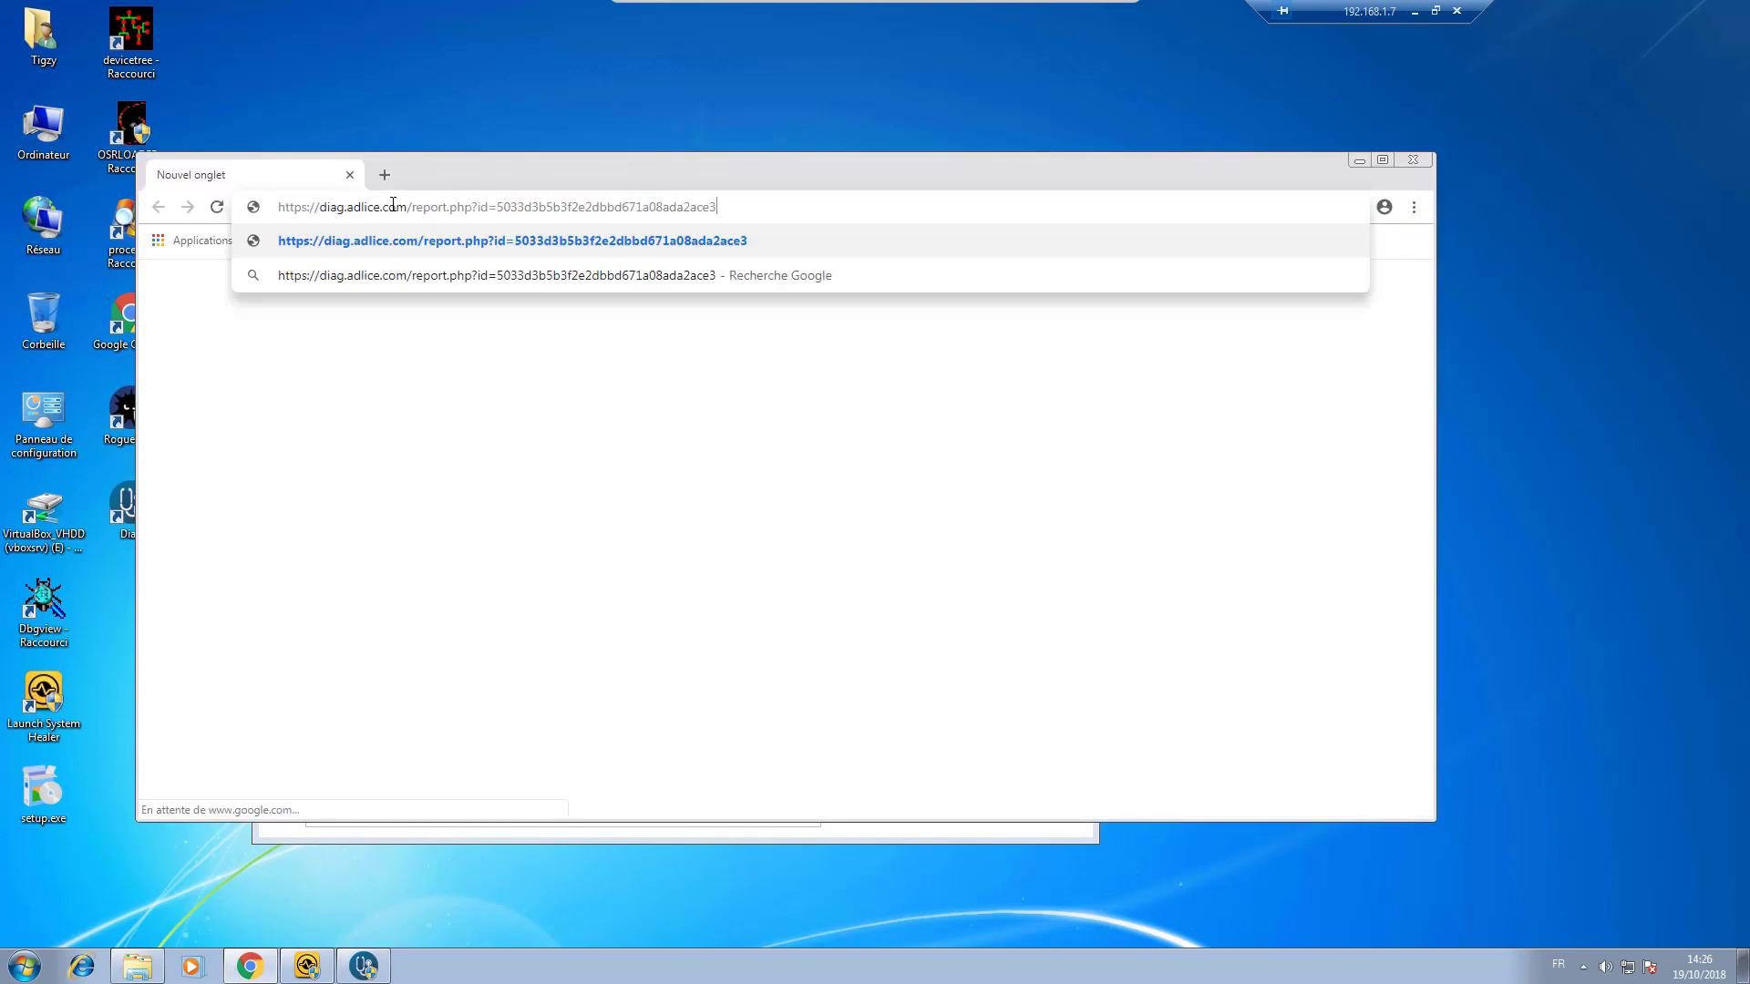
Load the online report in a maximized Chrome window, declining page translation
key(Return)
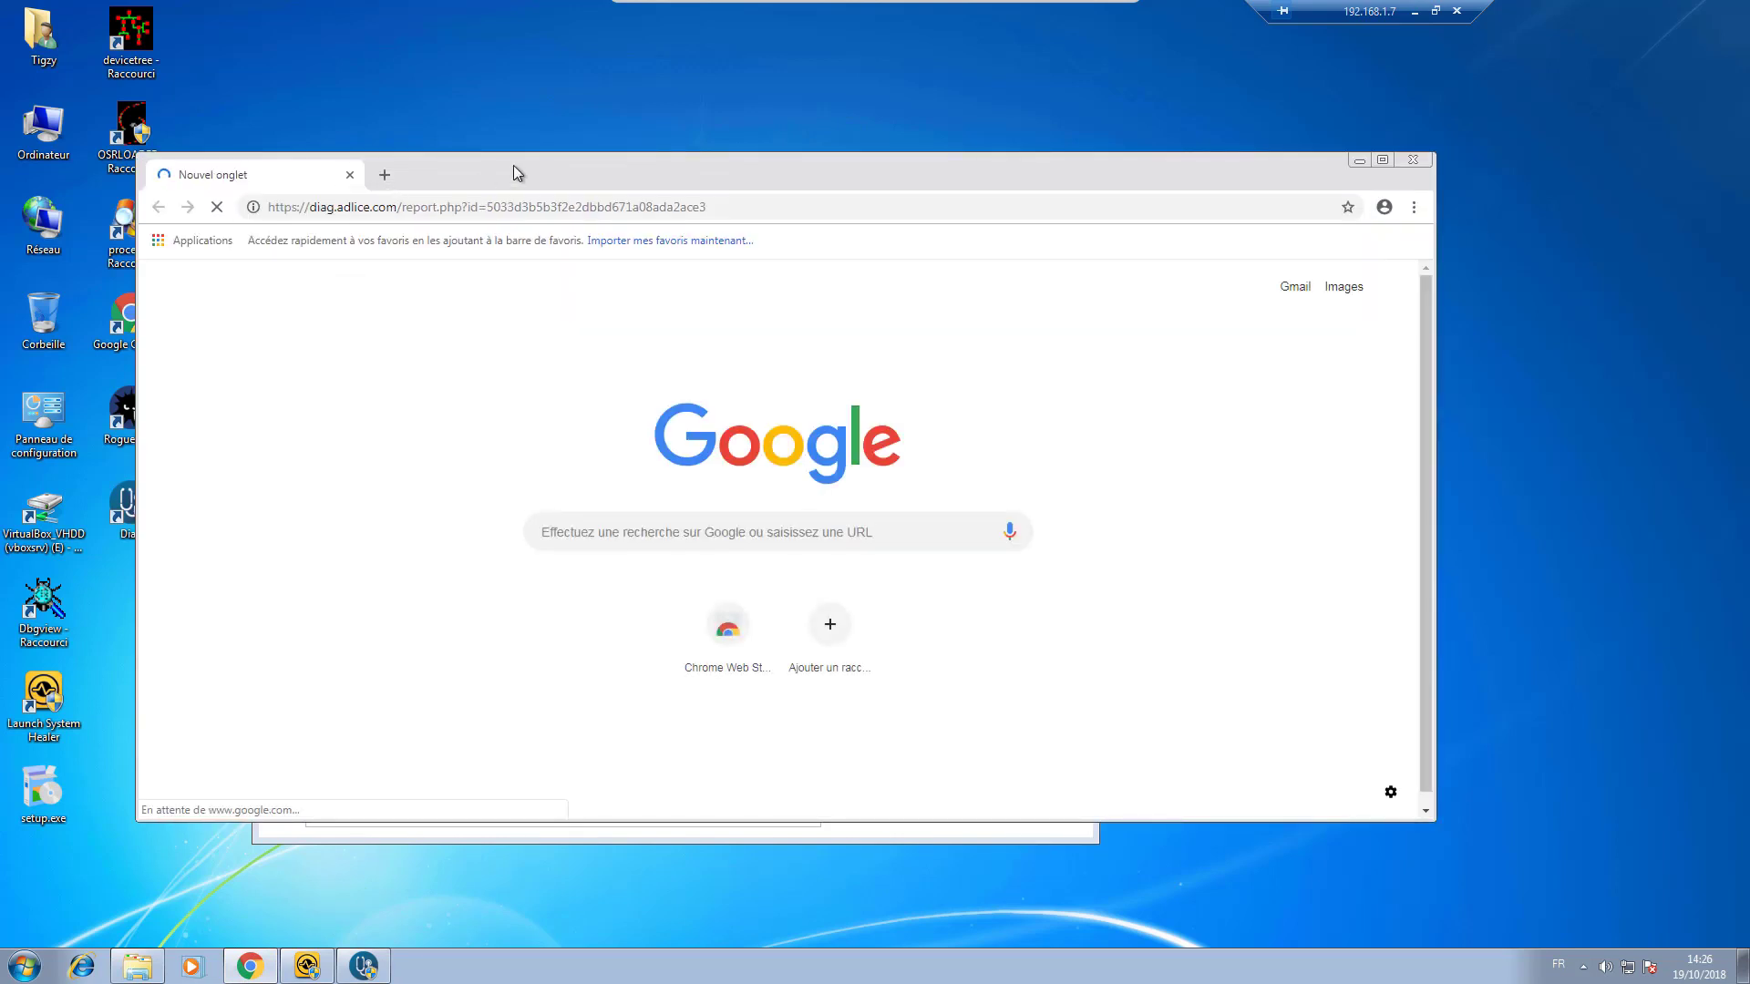
double_click(514, 168)
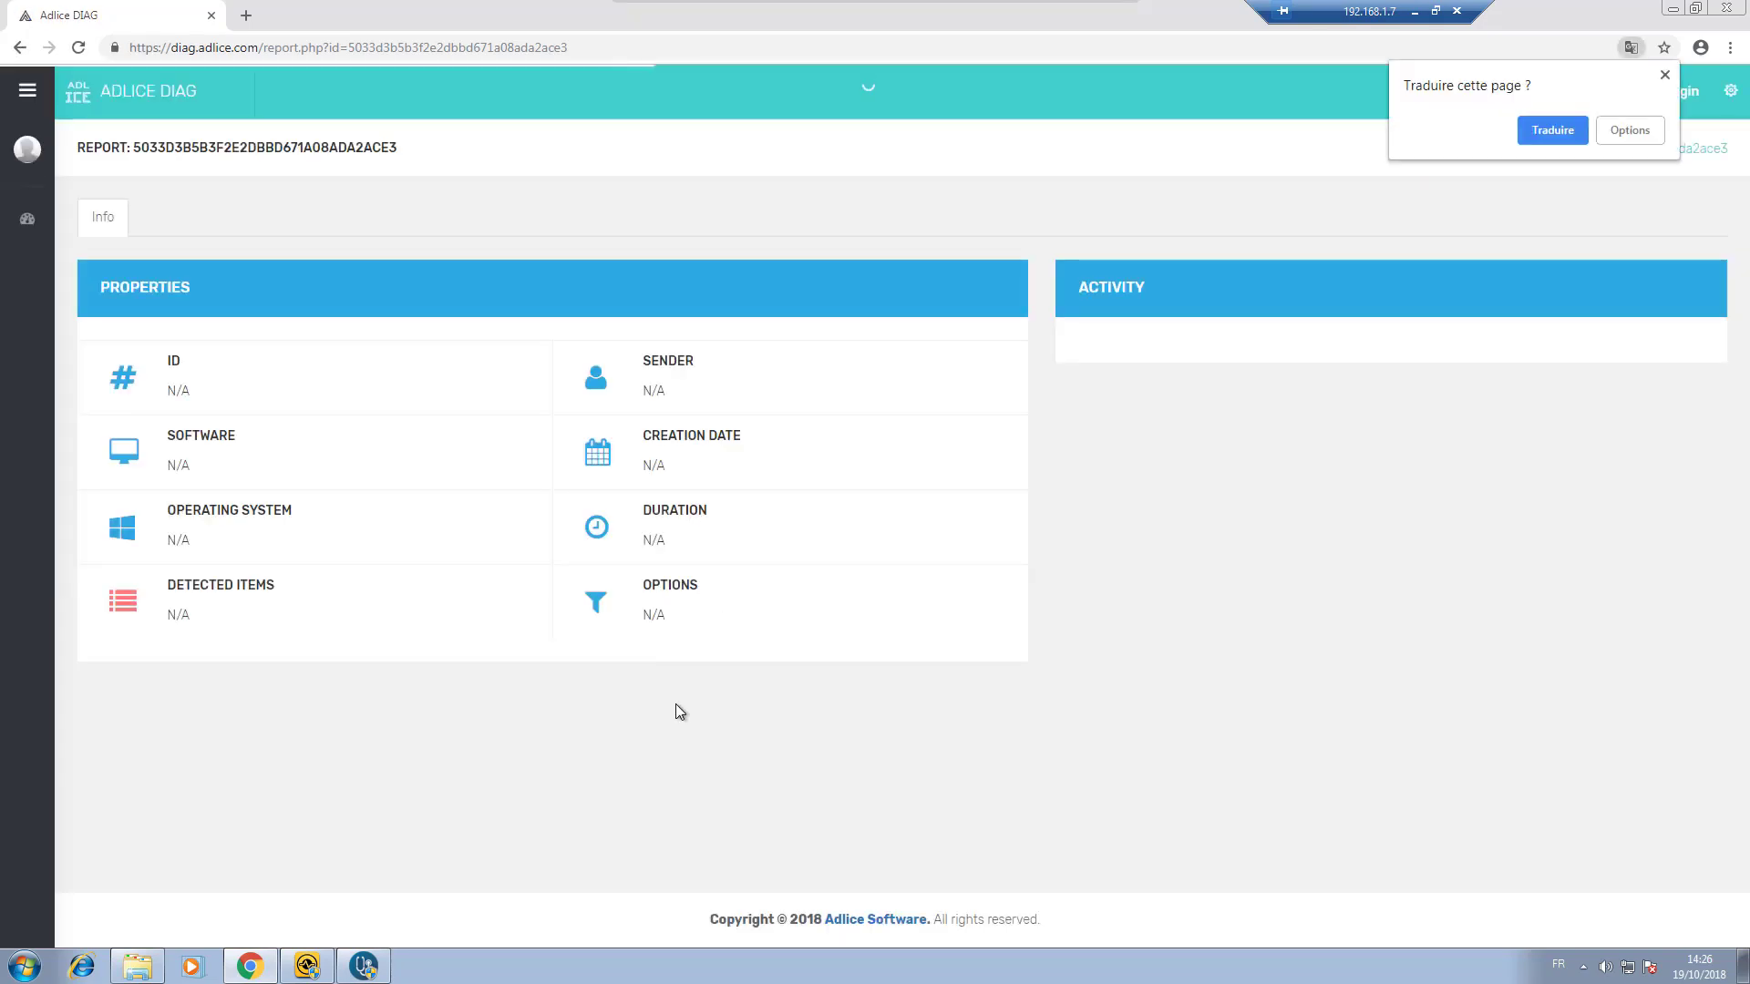
click(1664, 76)
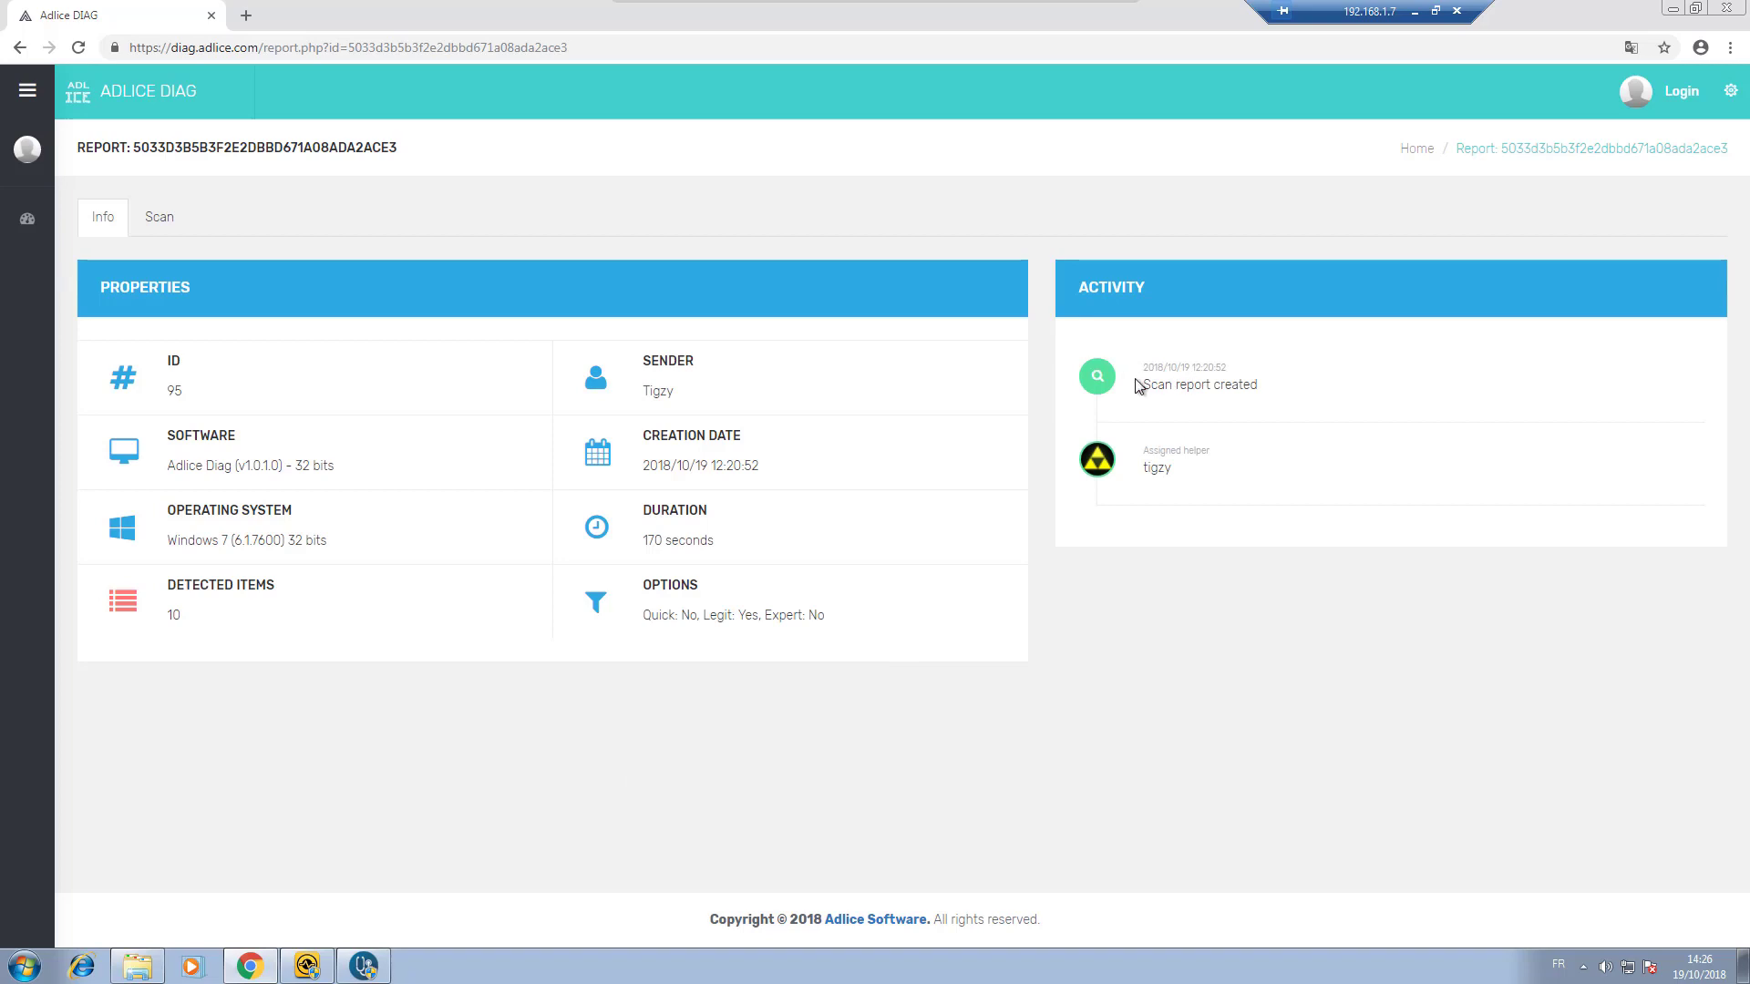
Review the report's Info activity against the local Diag window, then open its Scan details
drag(1229, 367, 1156, 367)
click(1306, 344)
click(364, 966)
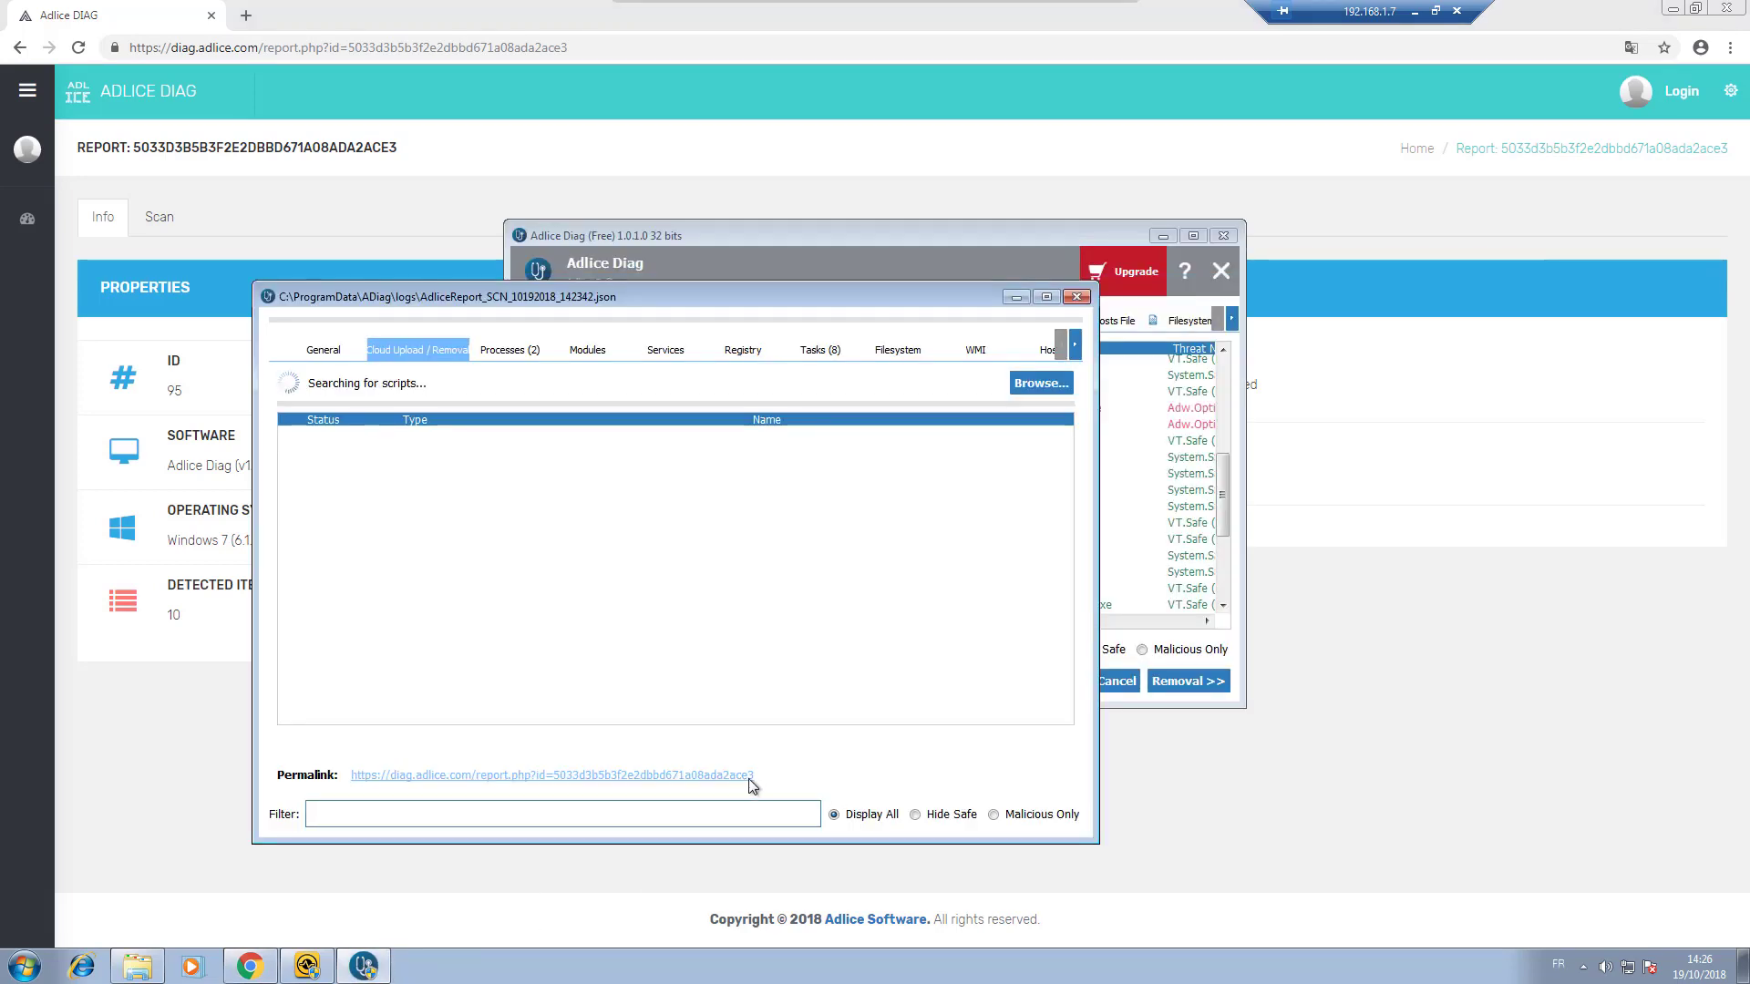
click(1413, 546)
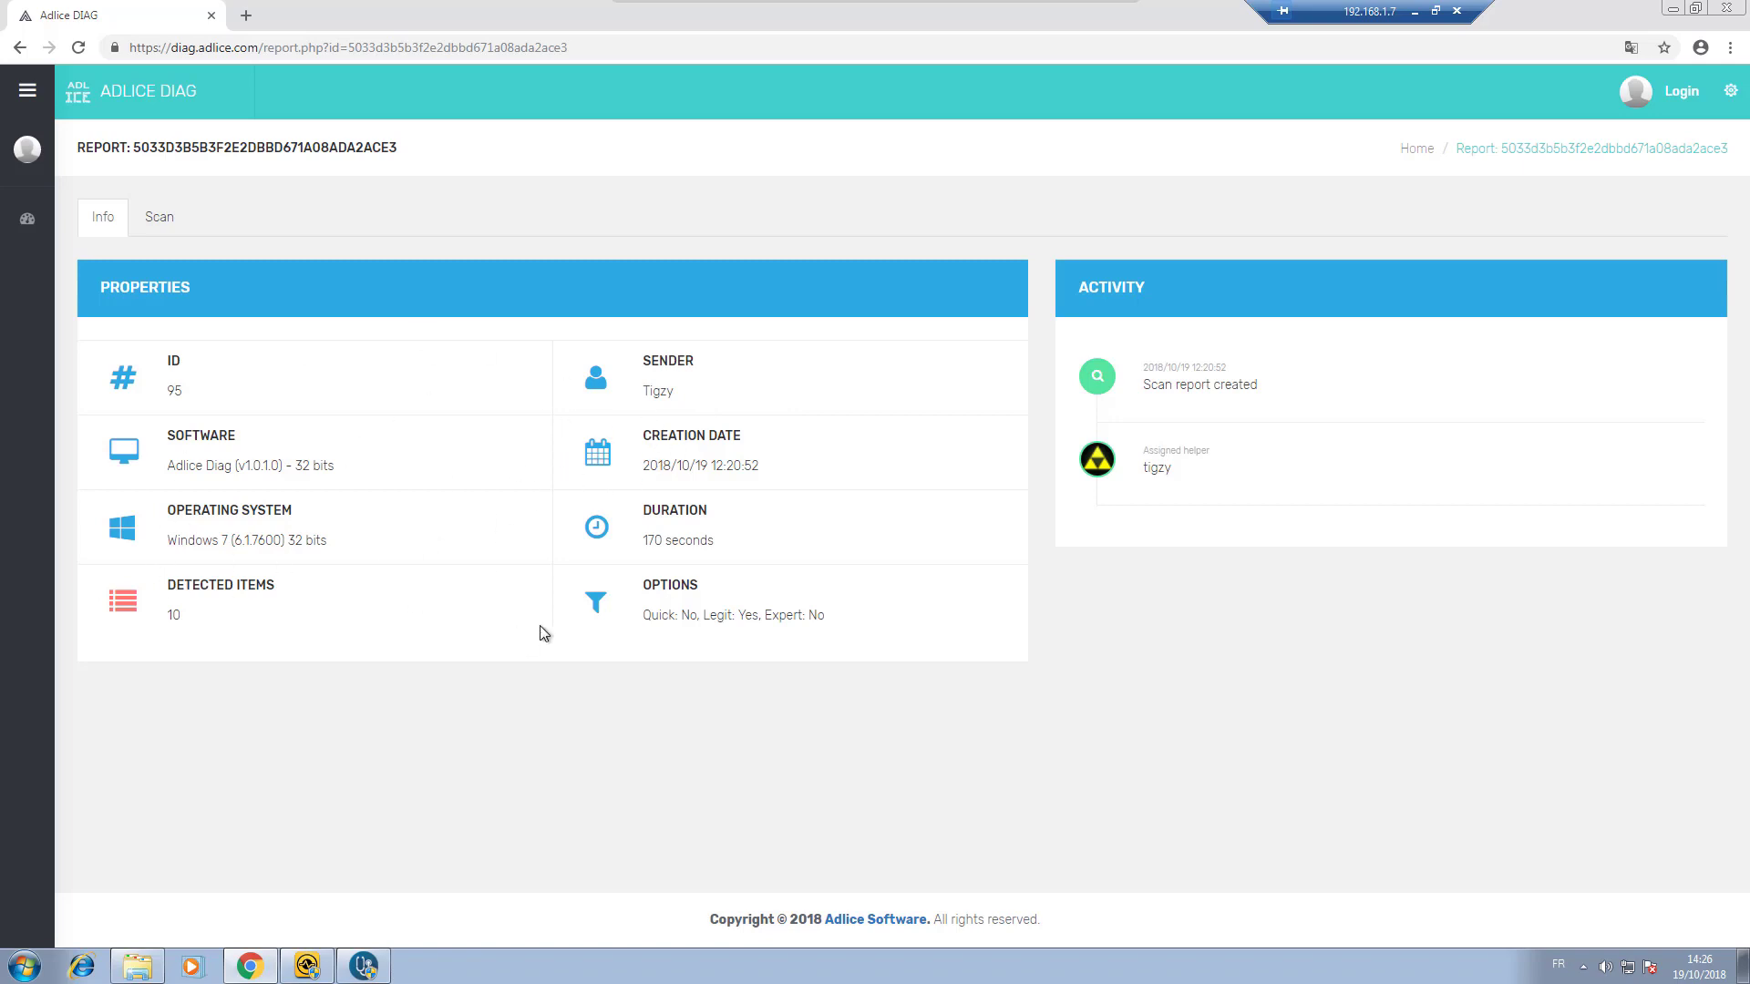
click(170, 217)
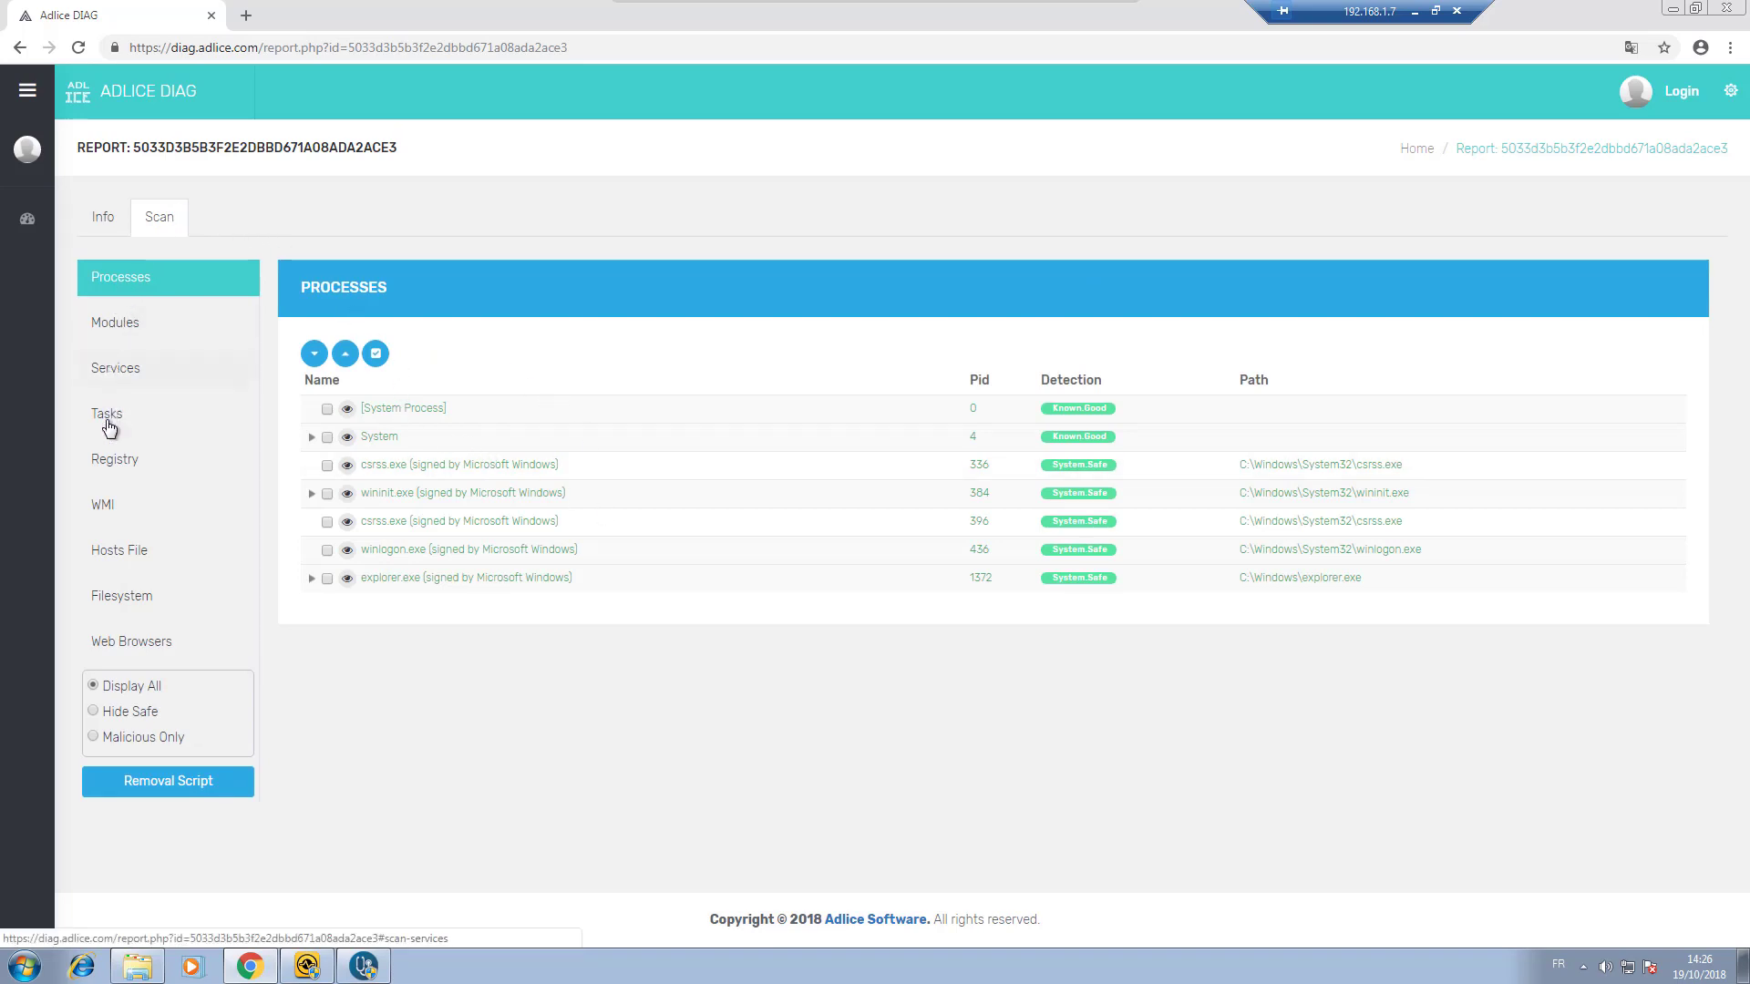
Compare the local report's process list with the fully expanded online process tree
click(363, 966)
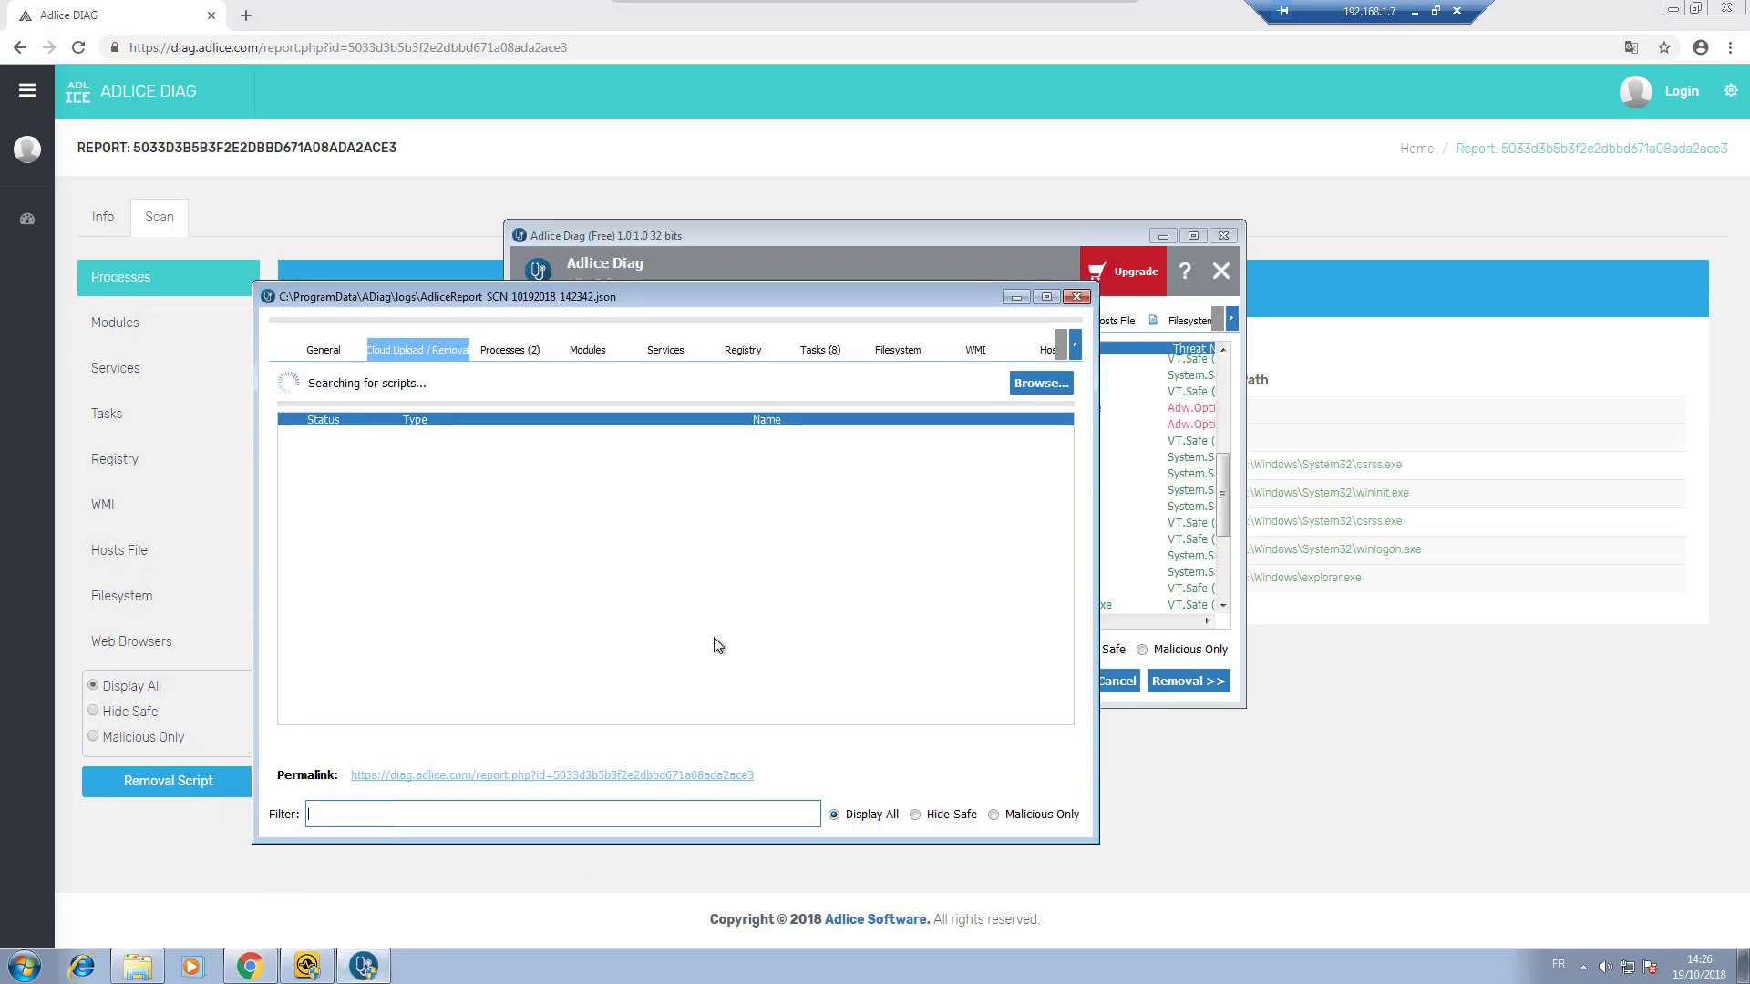
click(499, 350)
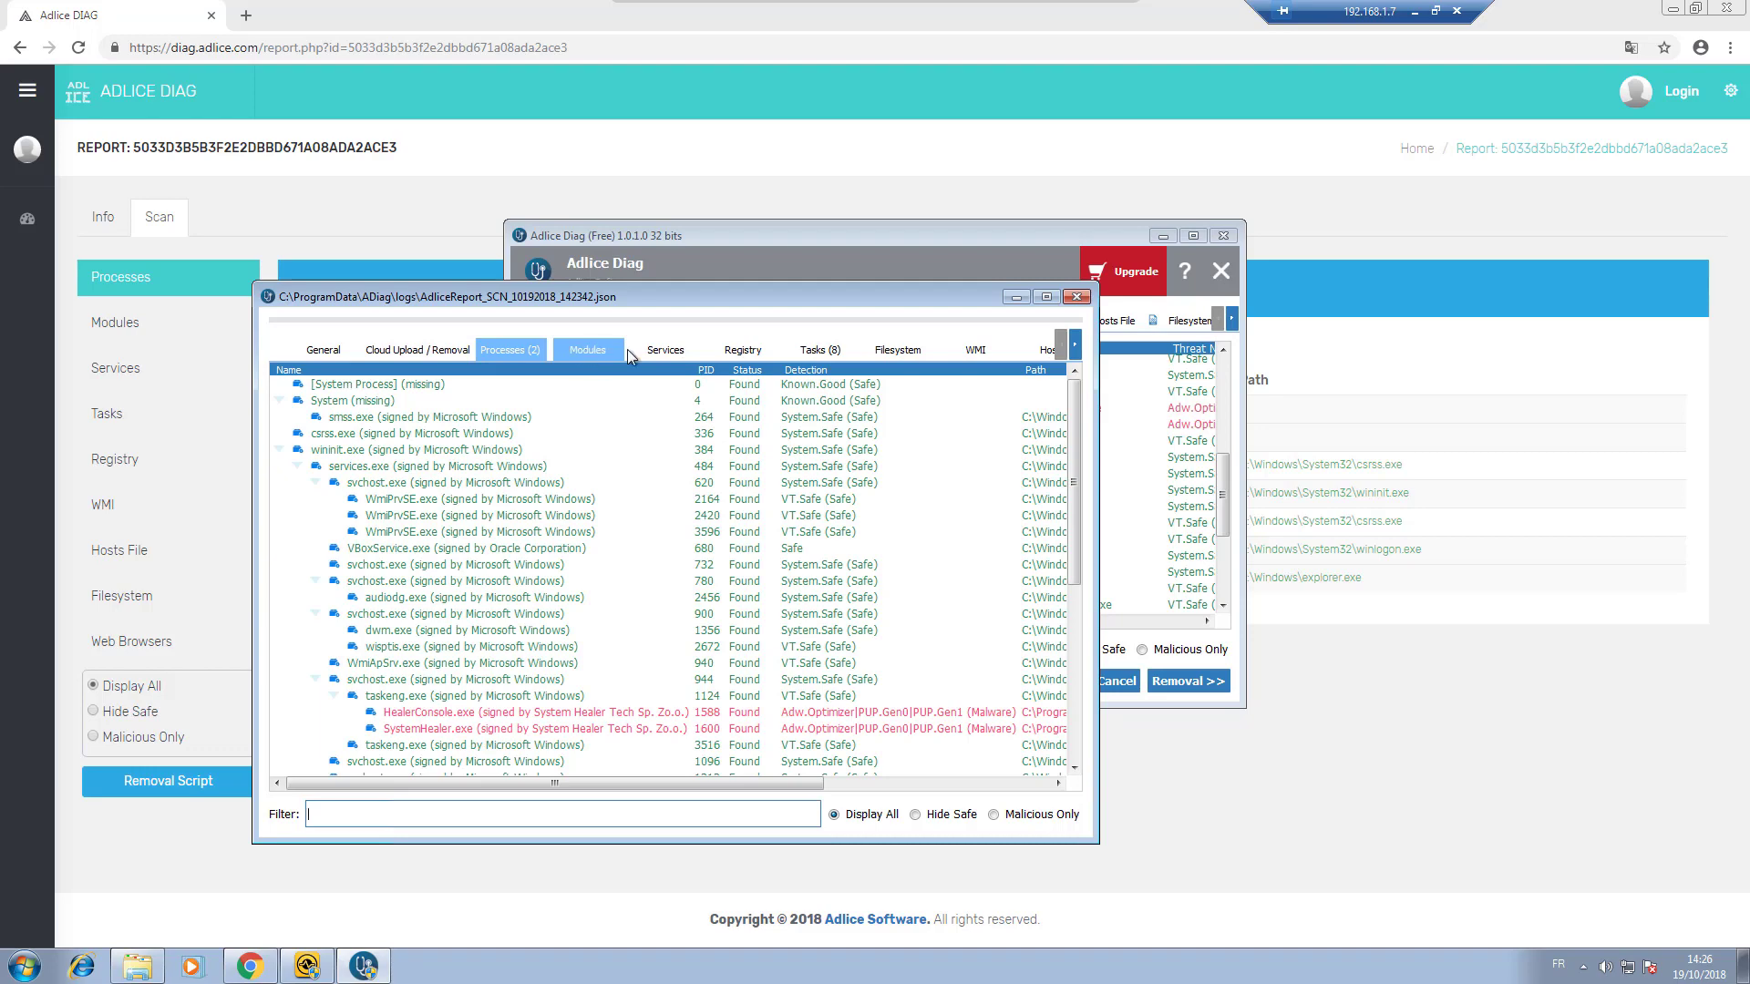
click(1434, 730)
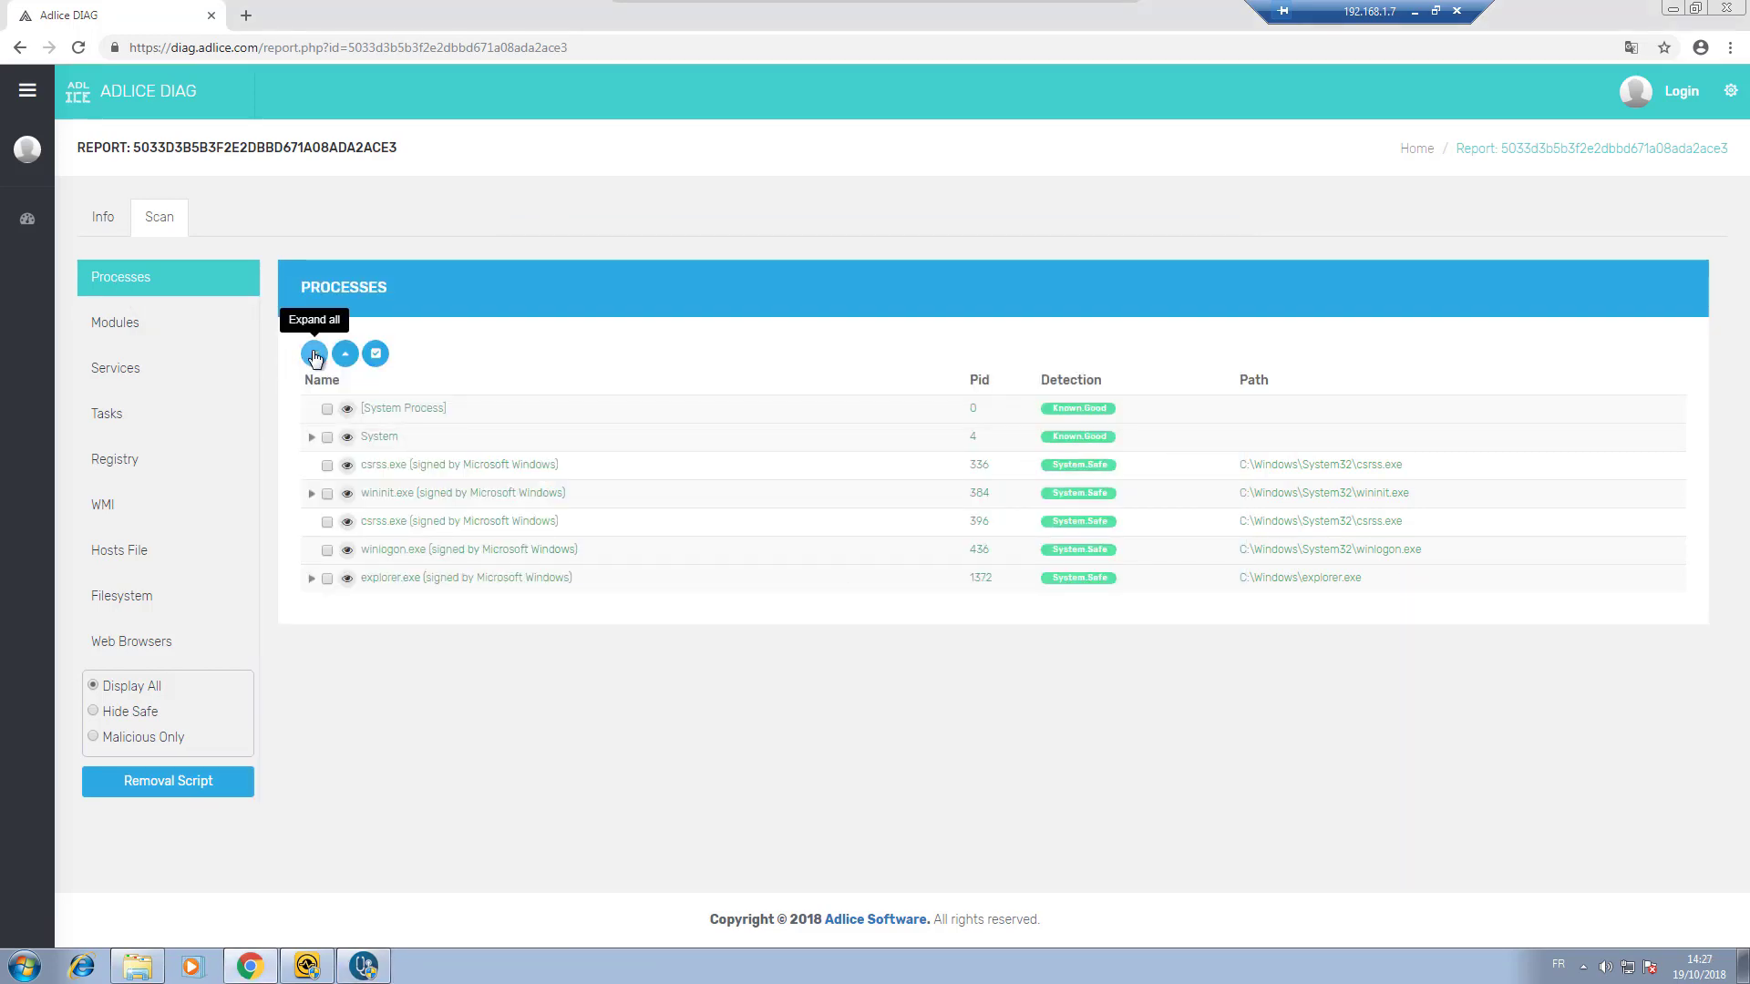
click(314, 353)
scroll(545, 523, down, 5)
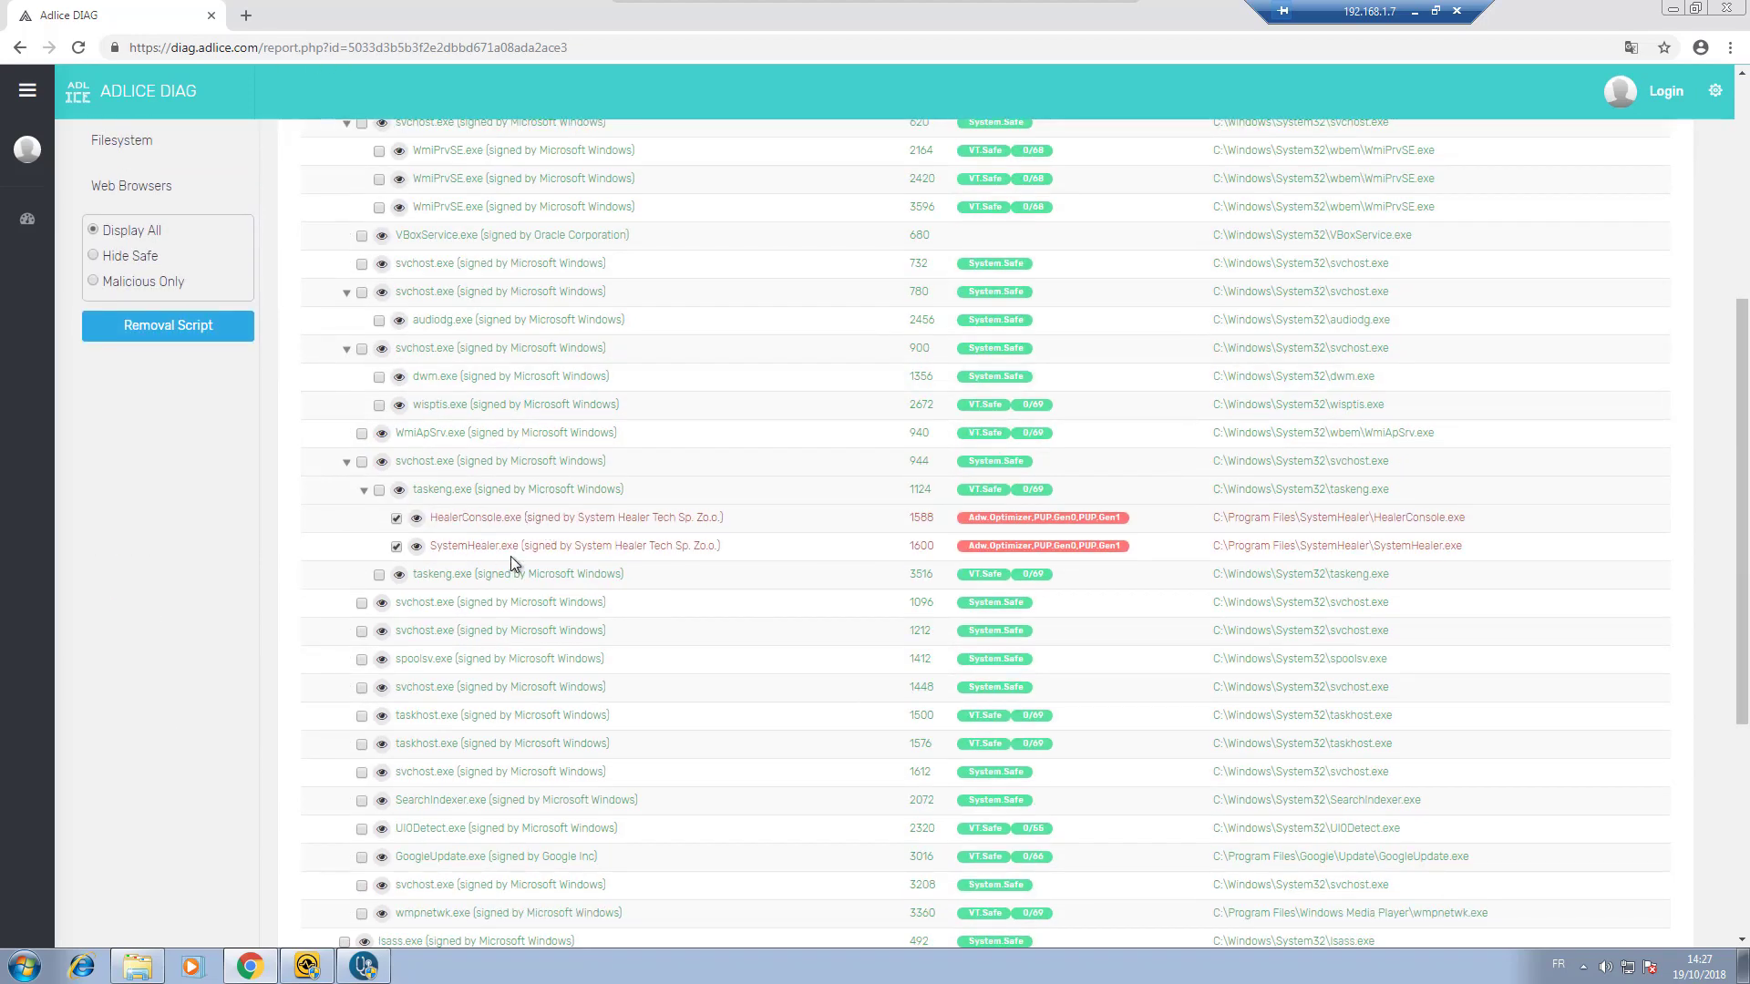
click(362, 966)
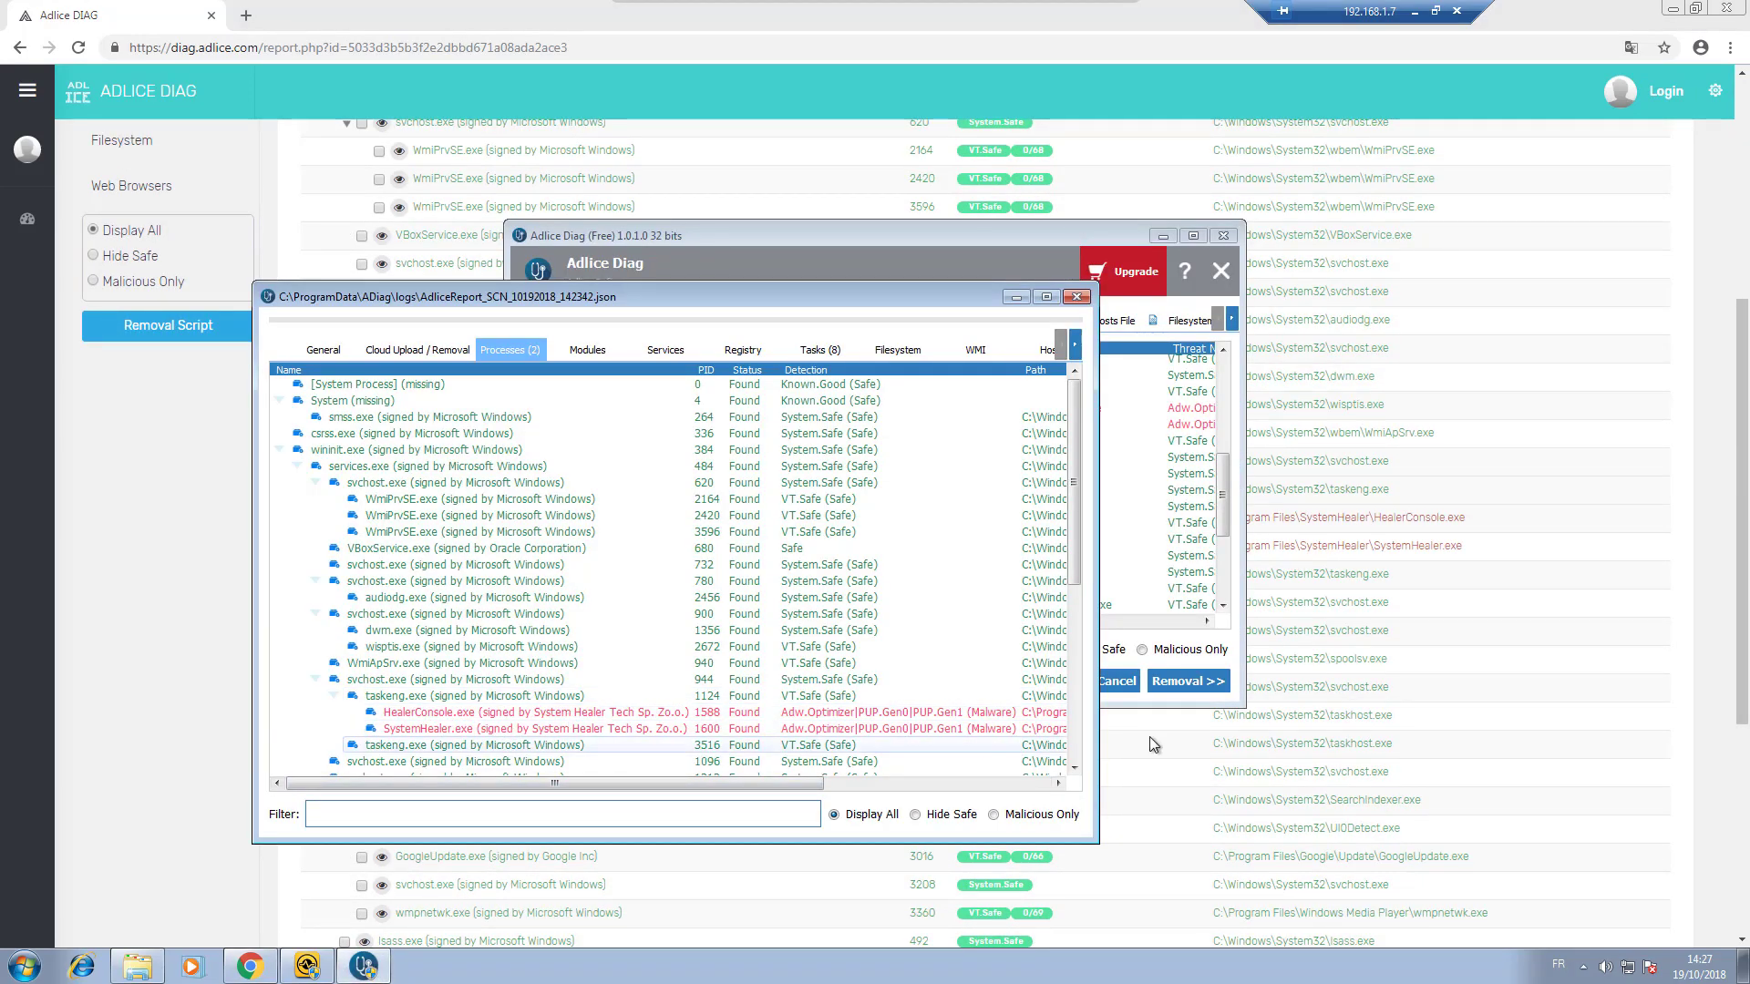
key(alt+Tab)
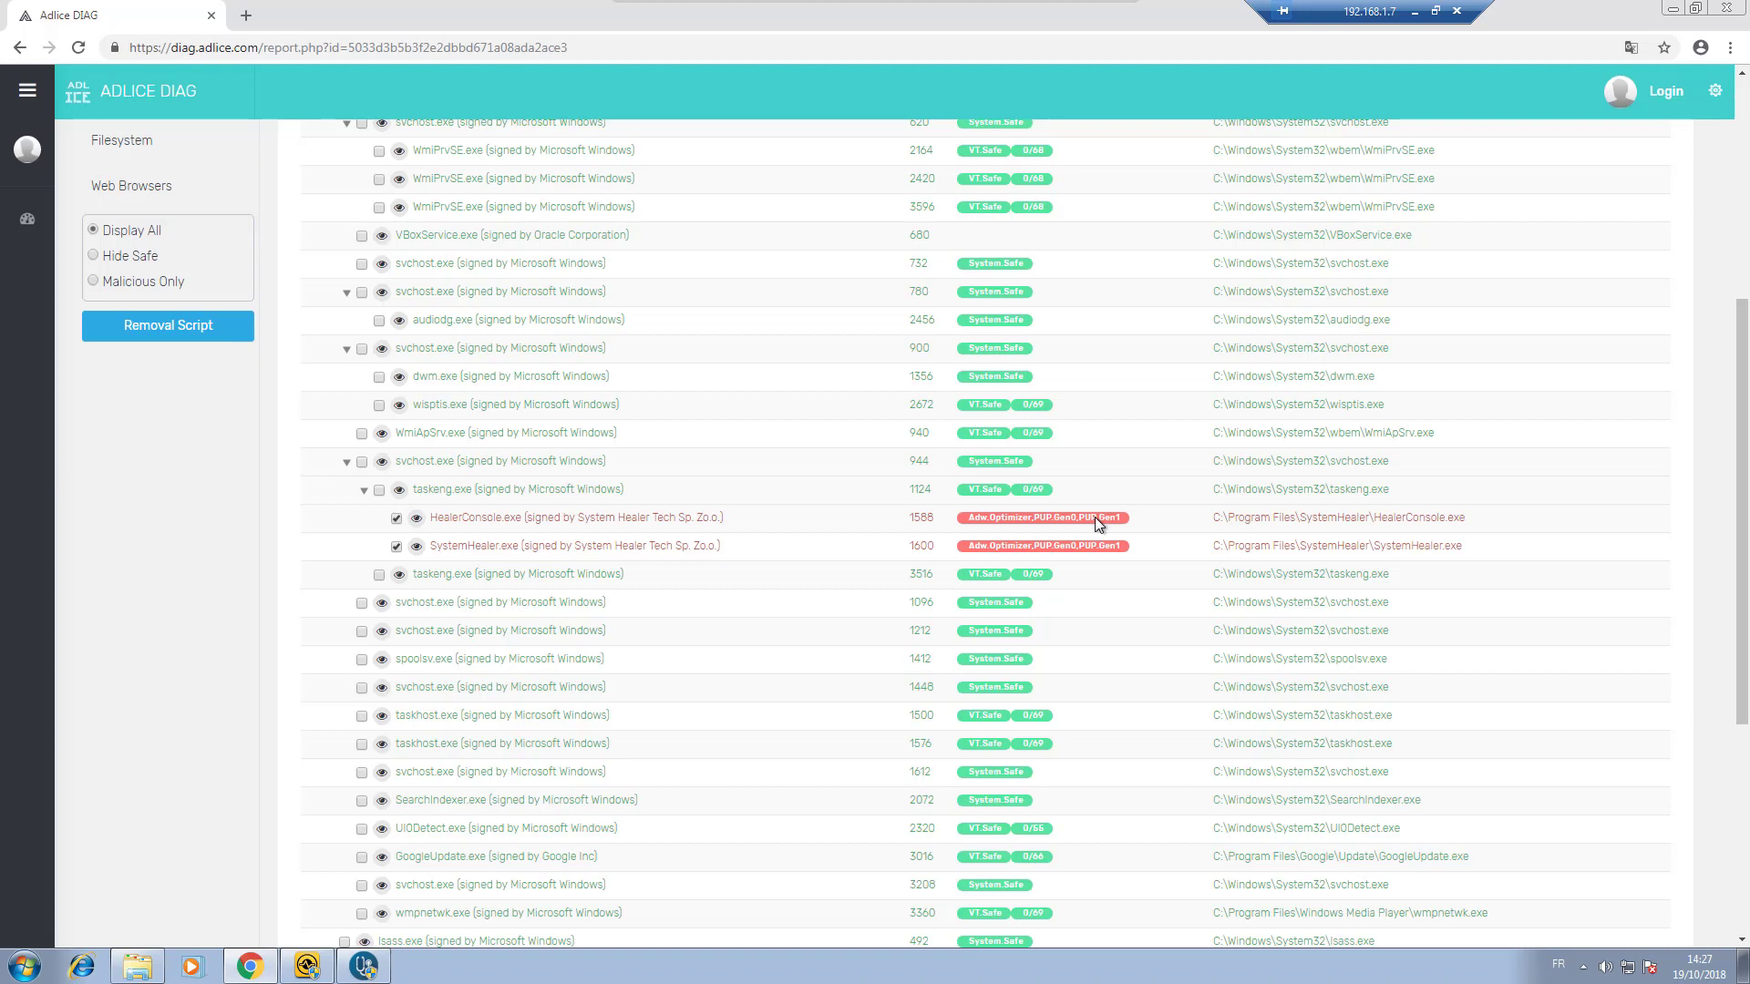
Check a process on VirusTotal, close that tab, show the Services list, and minimize Chrome
click(1036, 495)
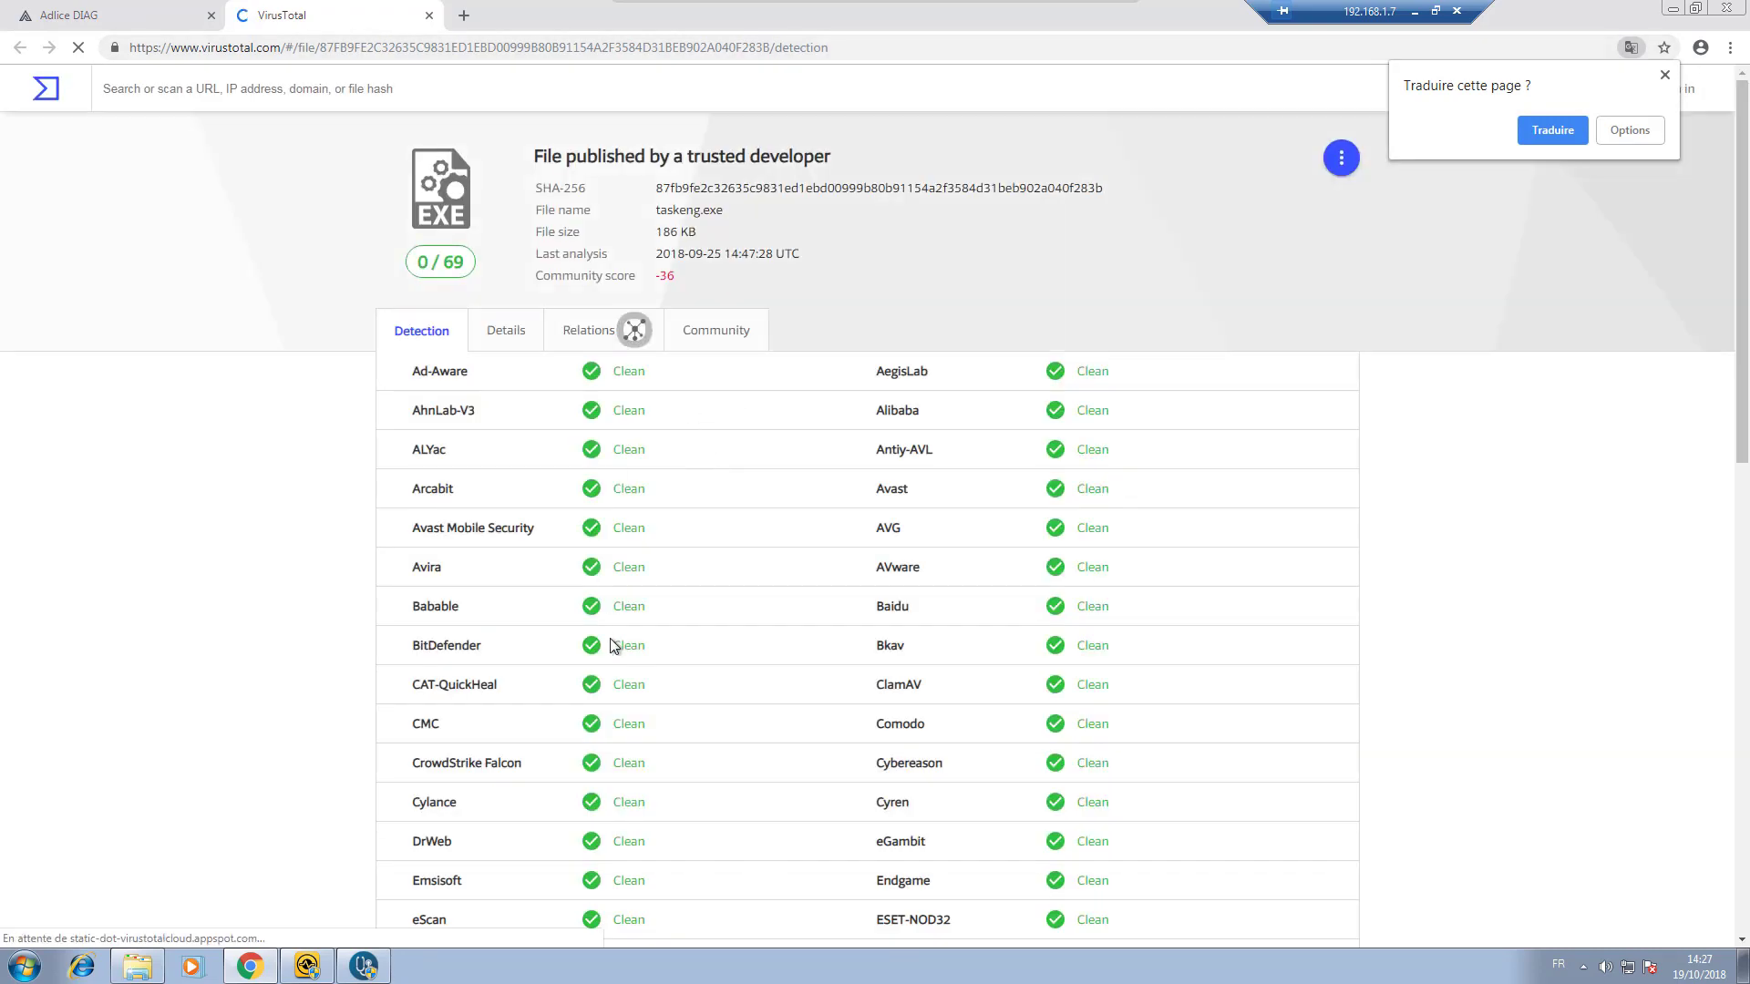
key(ctrl+w)
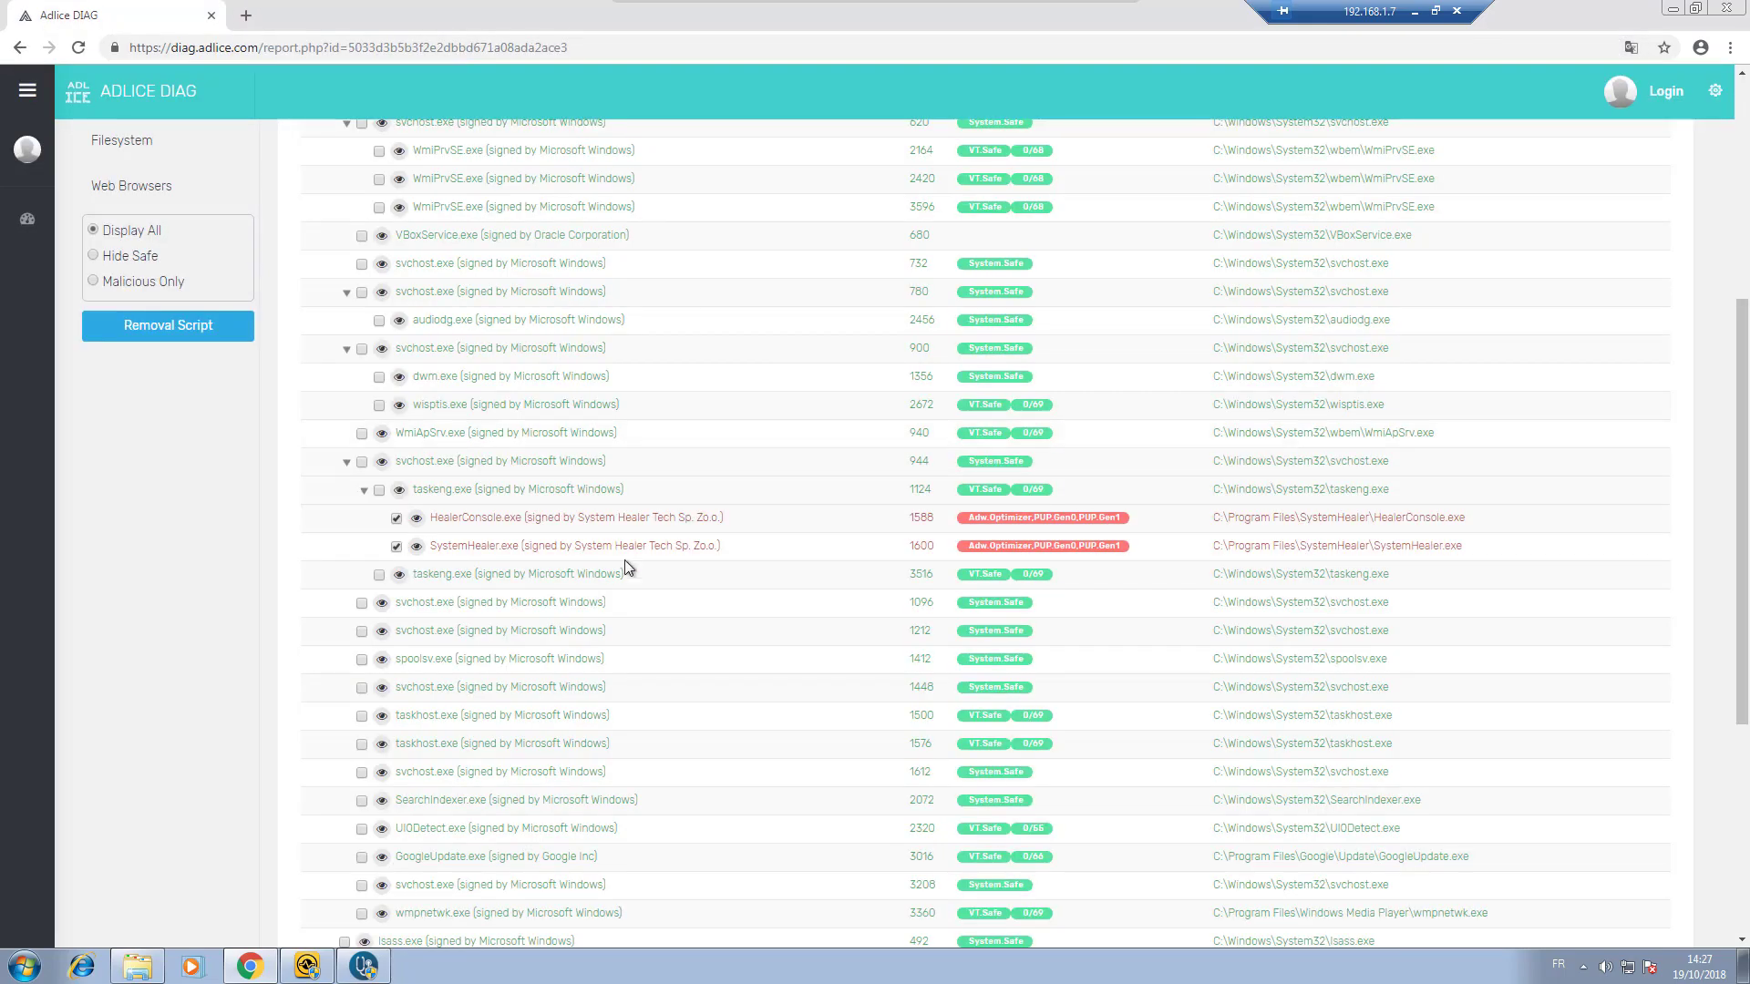
scroll(847, 640, up, 5)
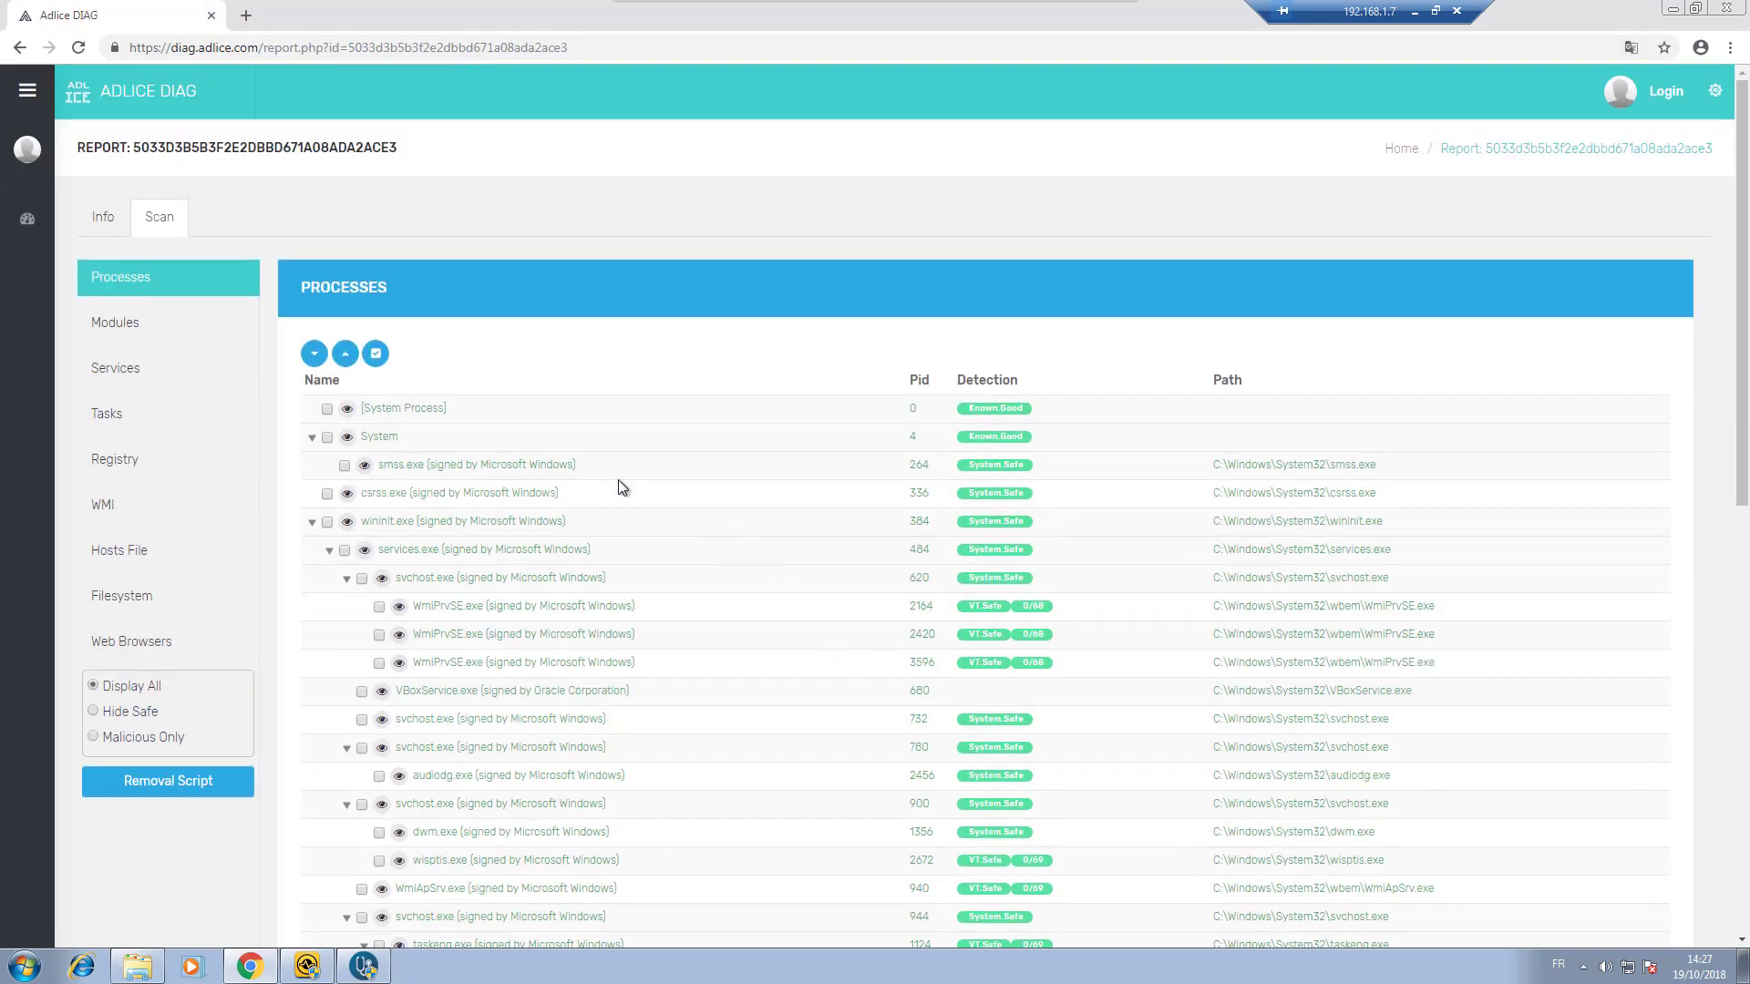
scroll(547, 490, down, 4)
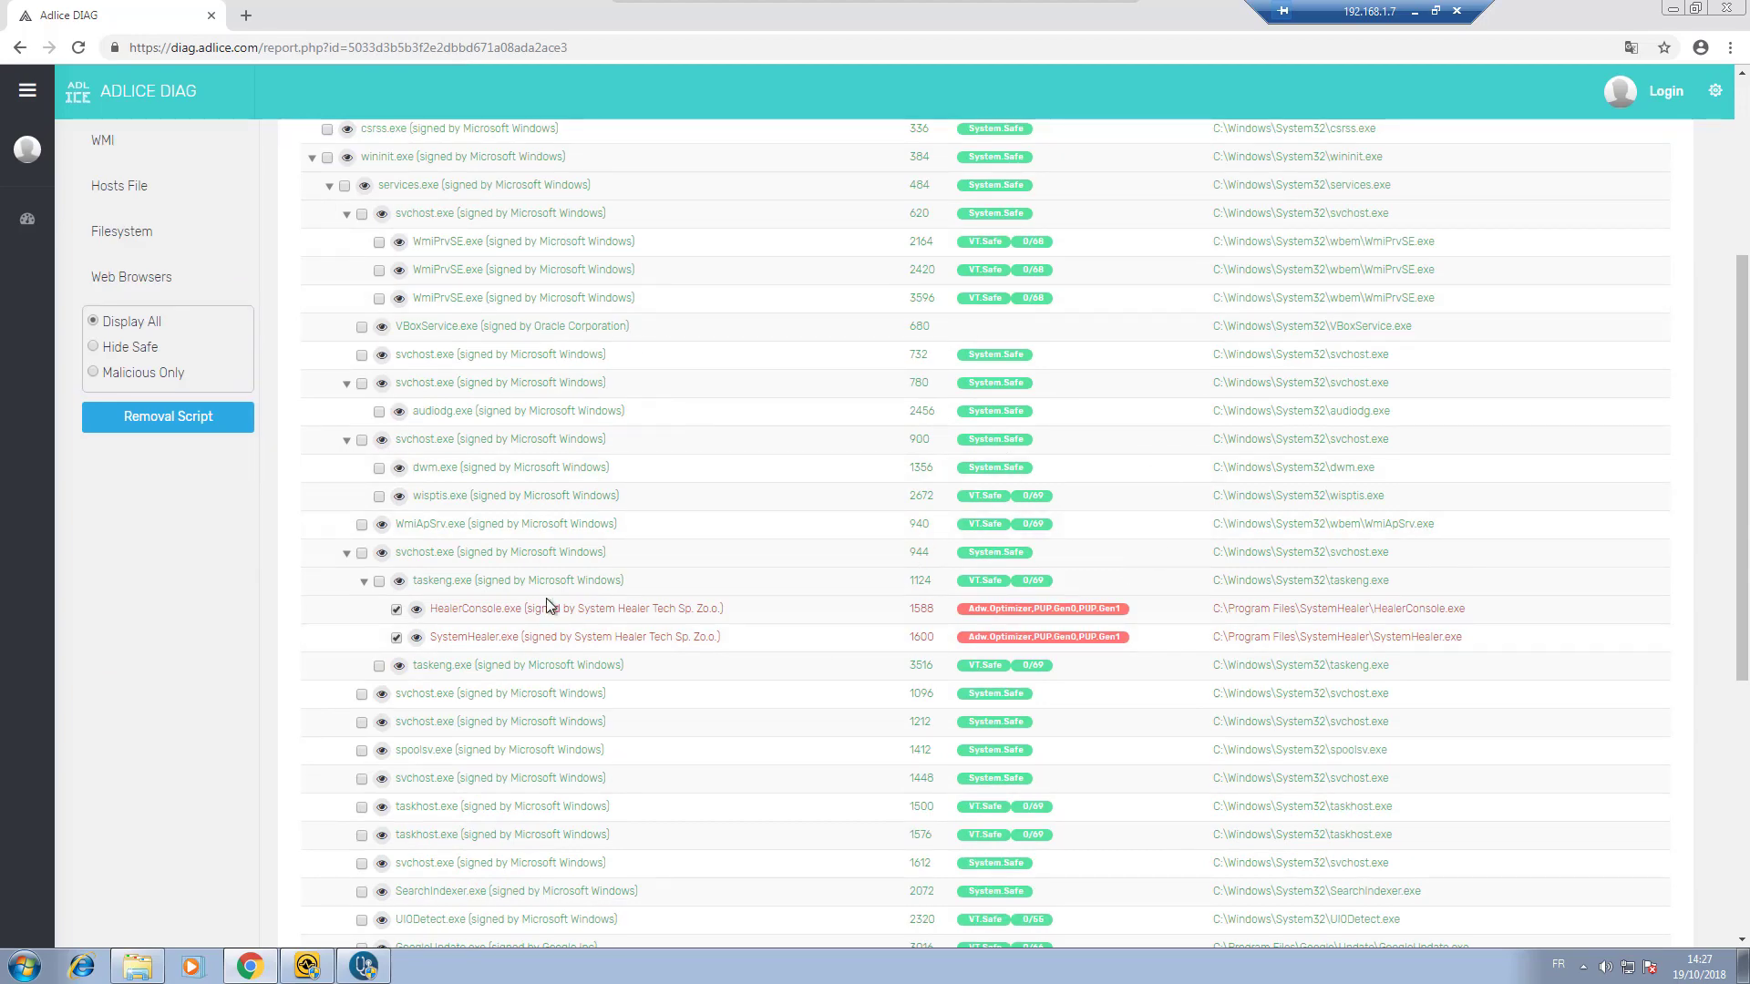
scroll(583, 556, up, 4)
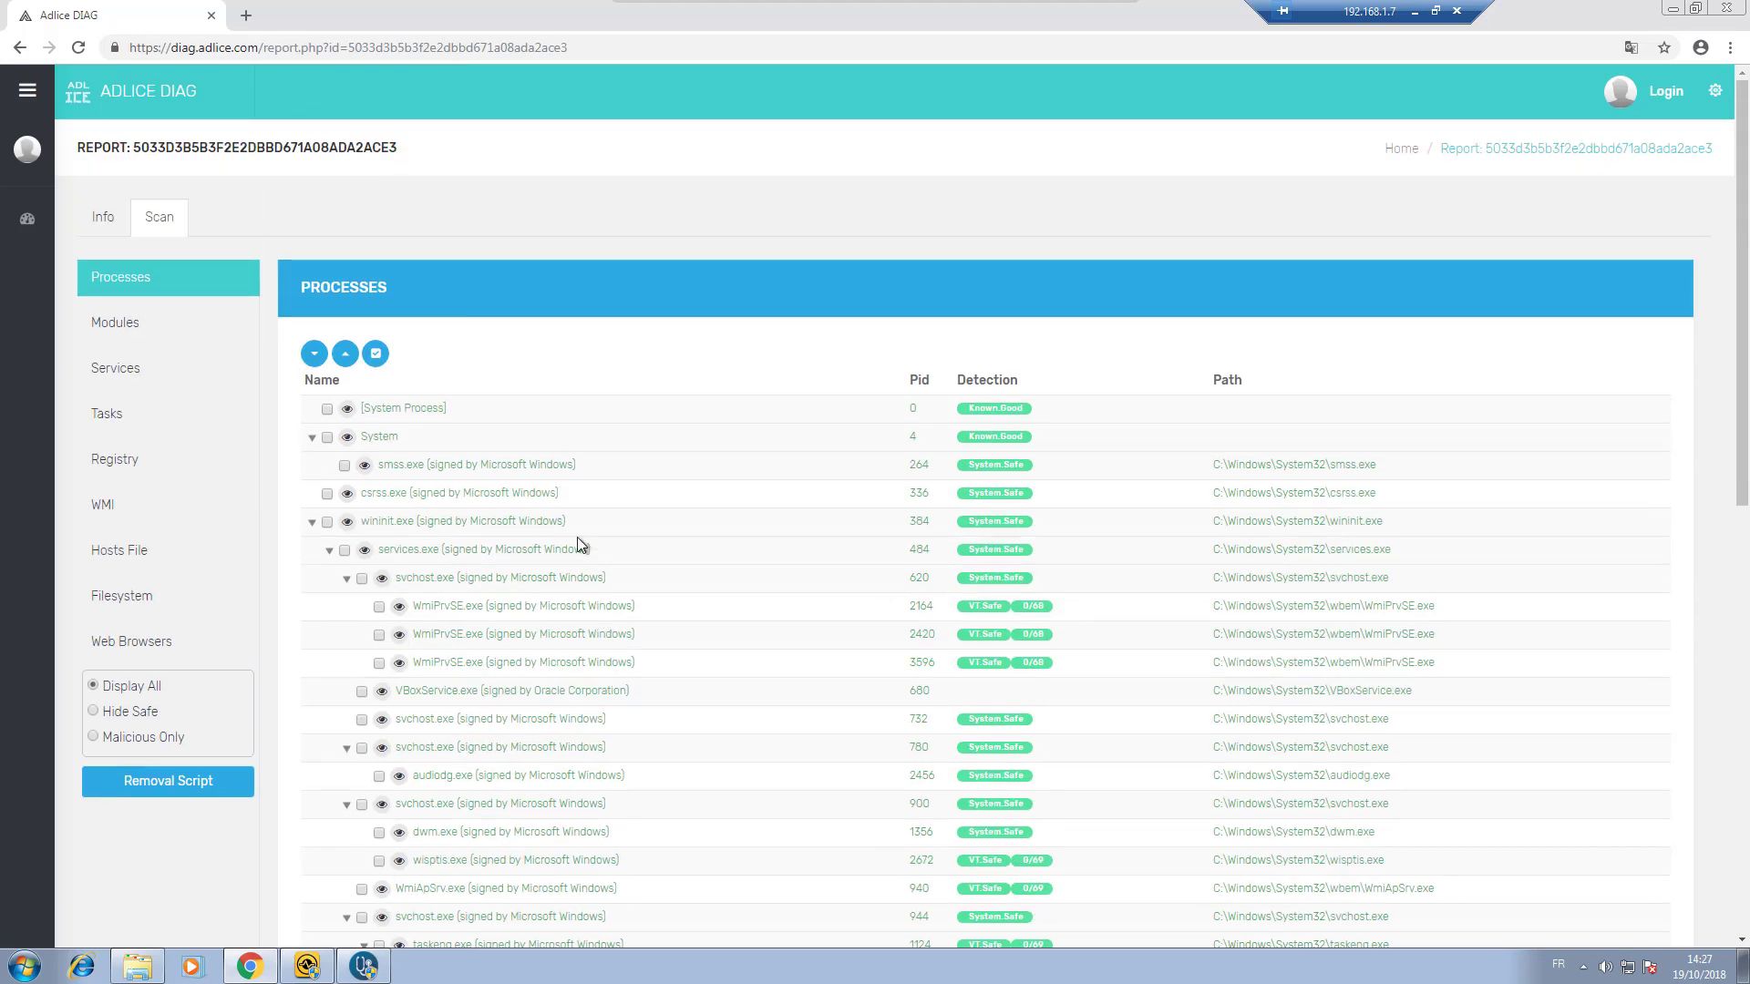
double_click(426, 48)
click(608, 47)
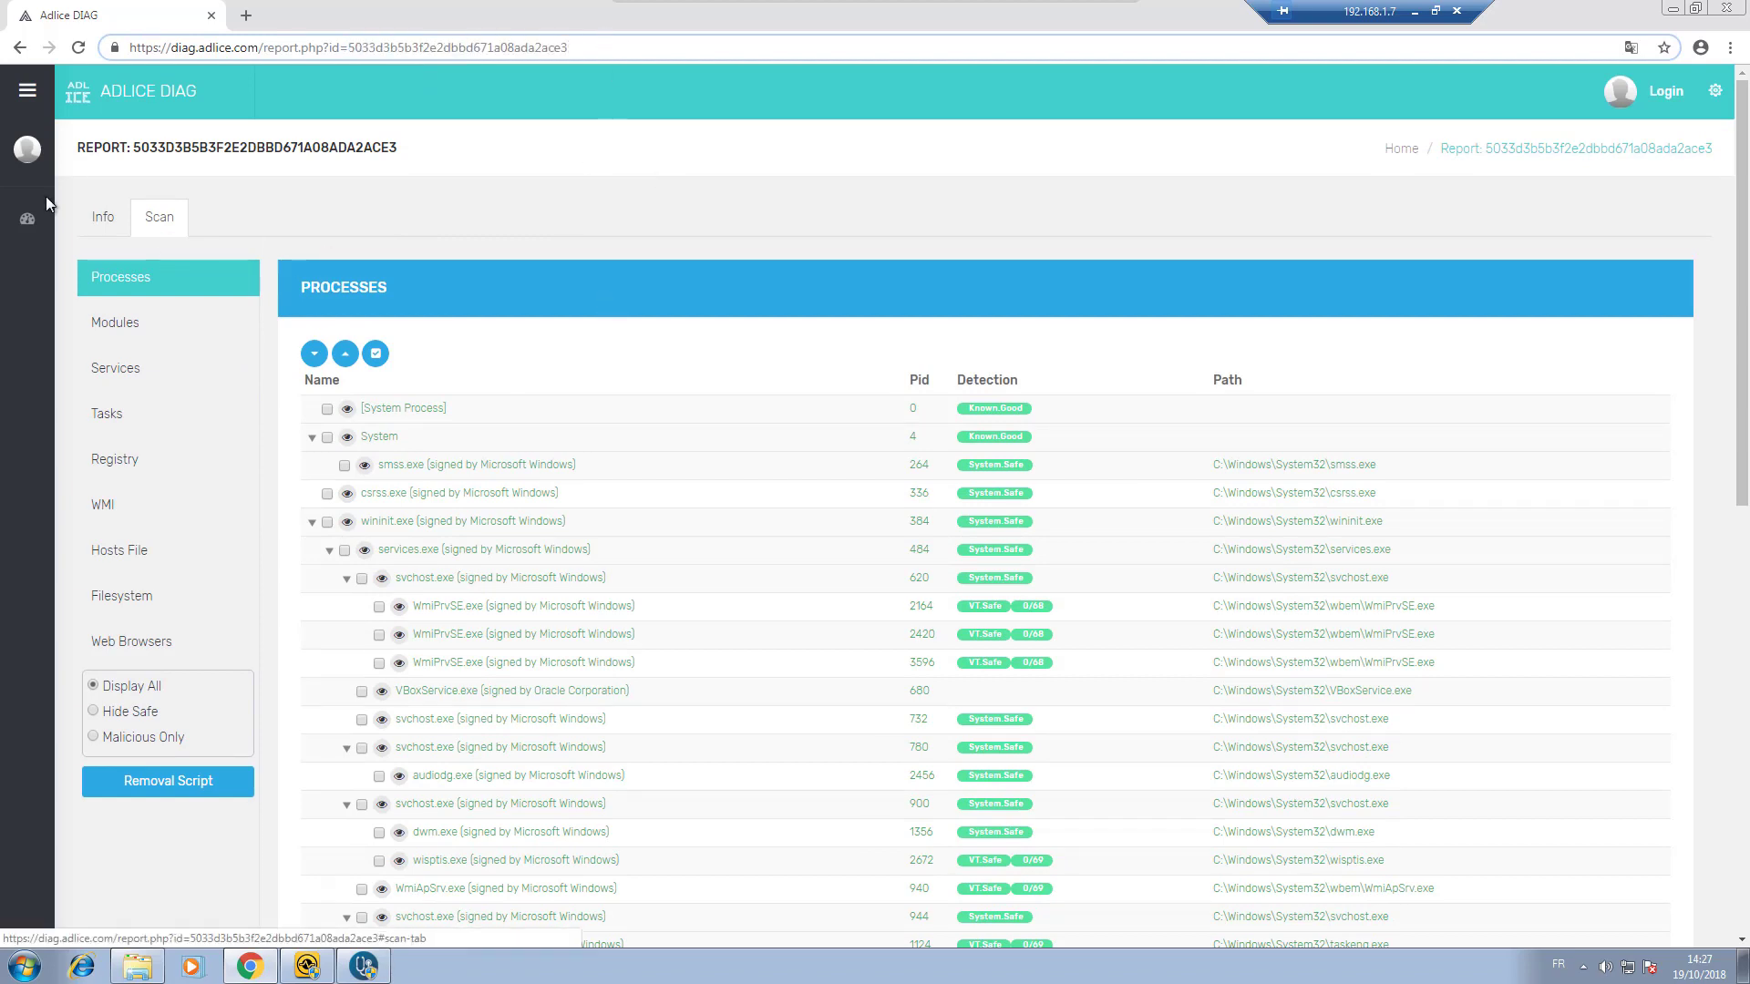
click(115, 367)
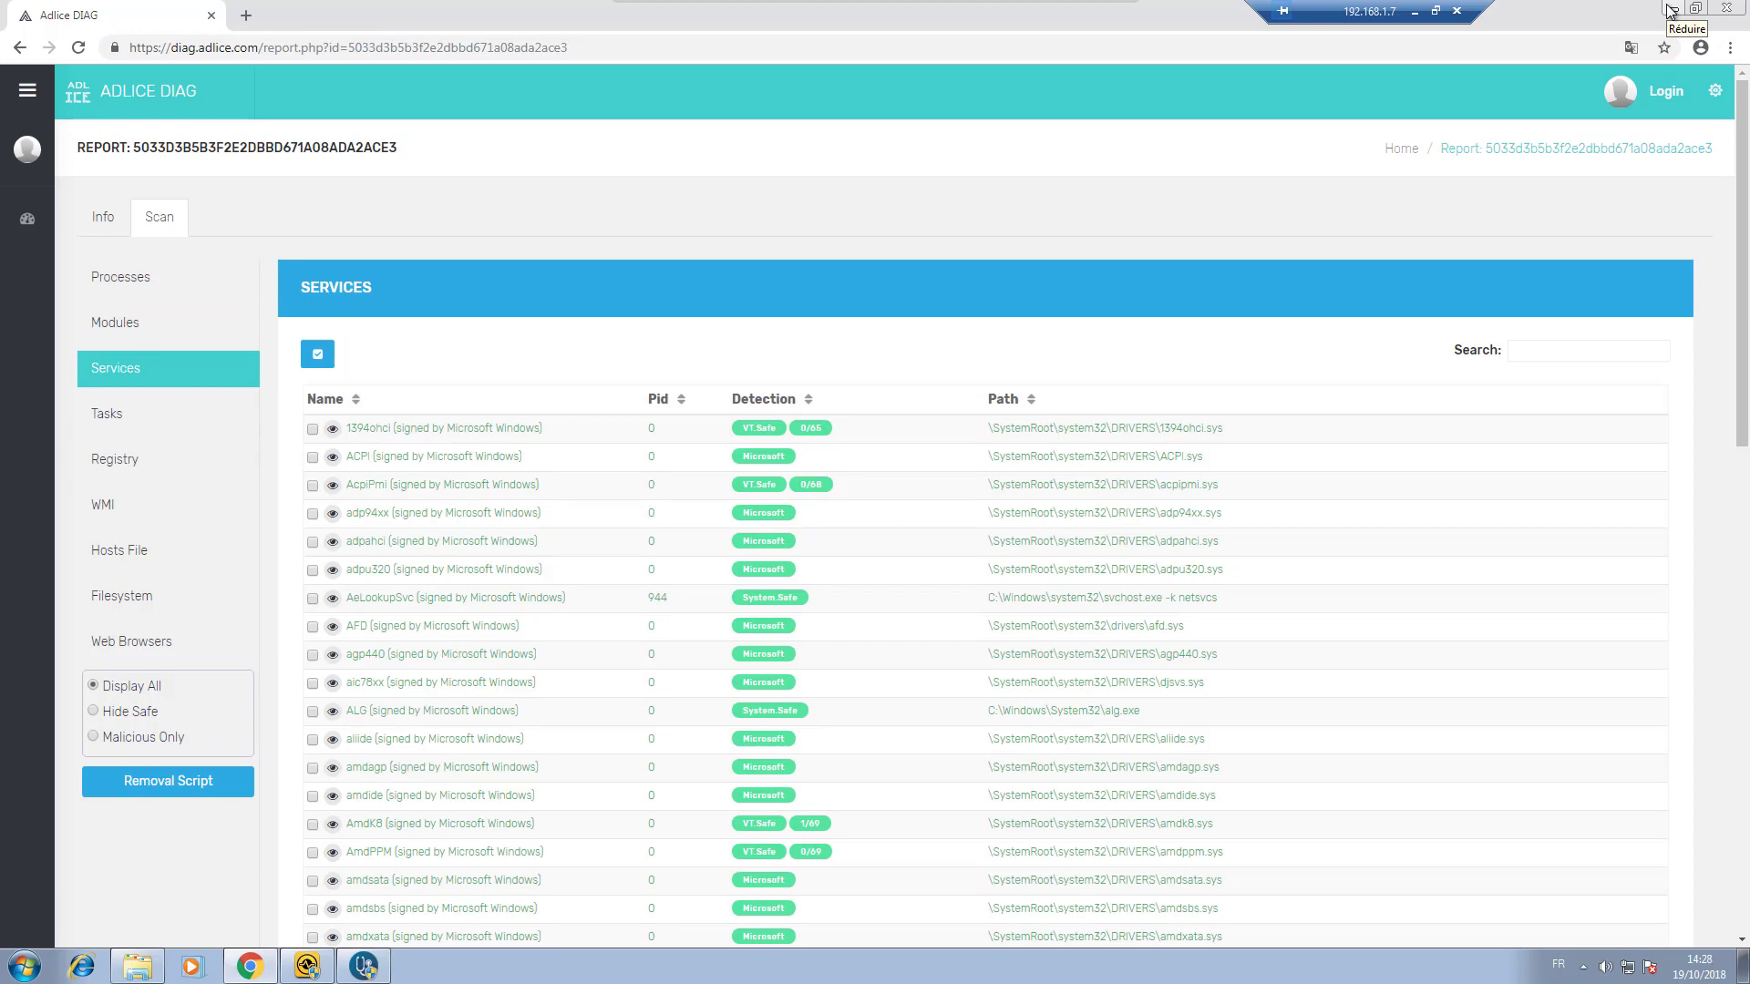
click(1670, 11)
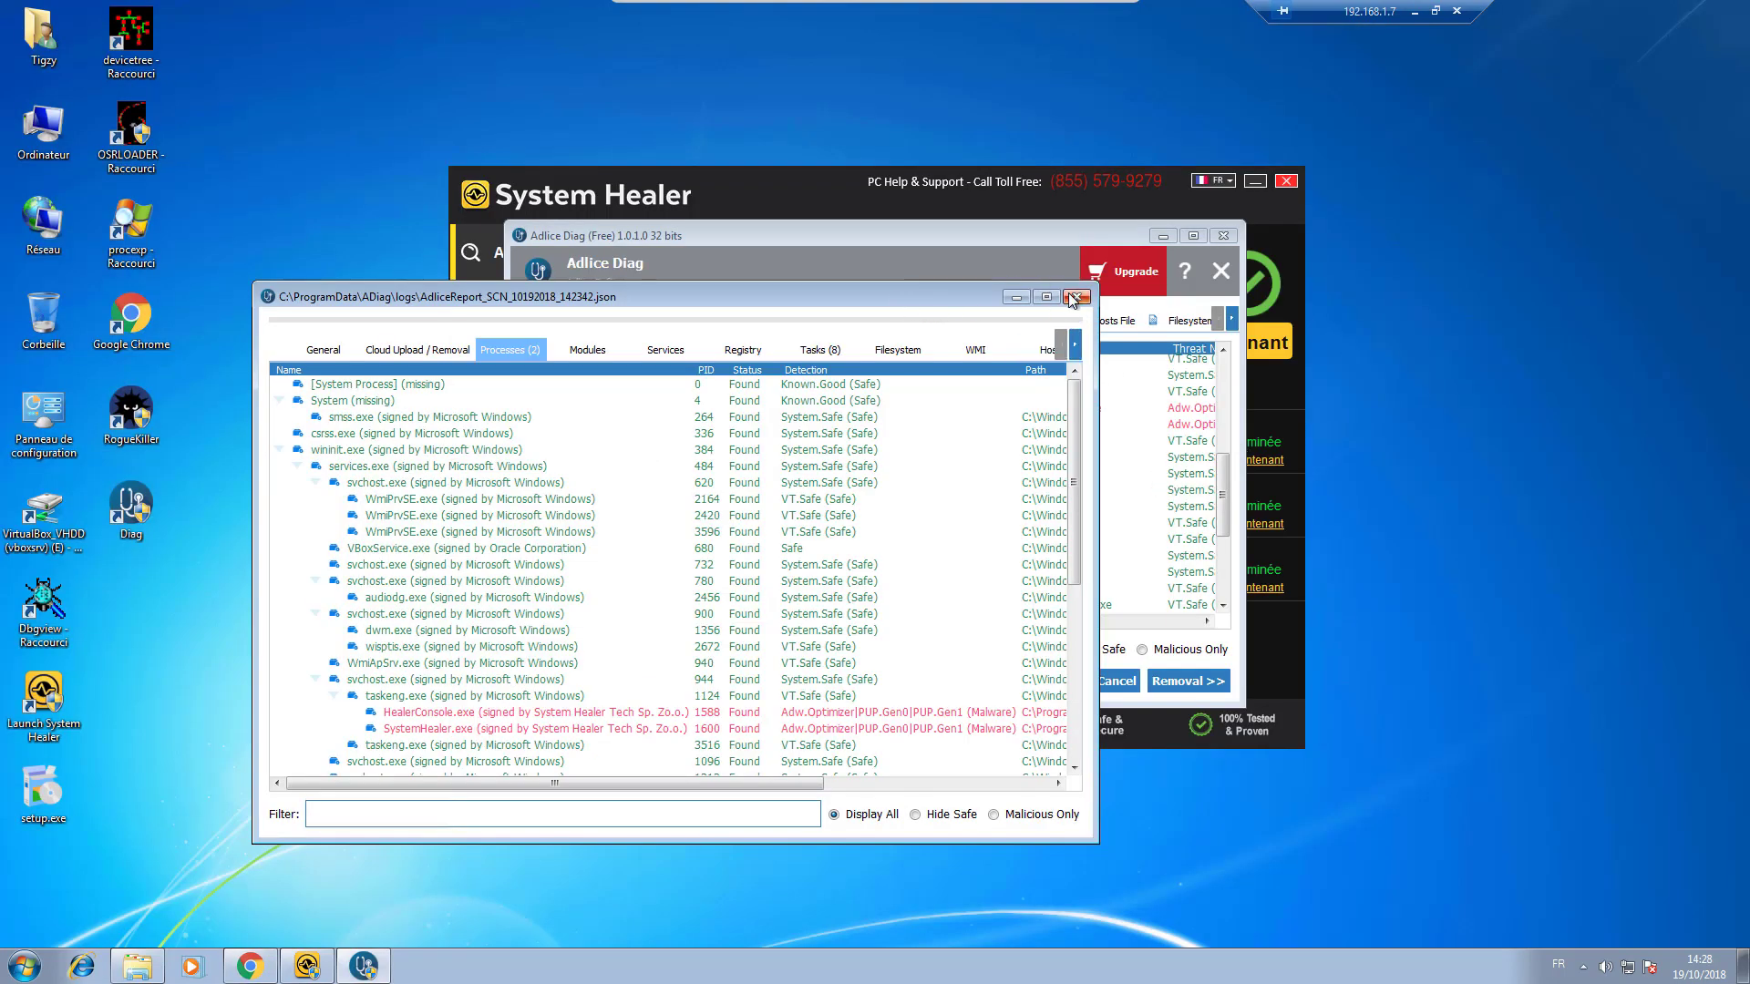
Close the local report viewer, cancel removal, and restore Chrome with the online report
click(1075, 298)
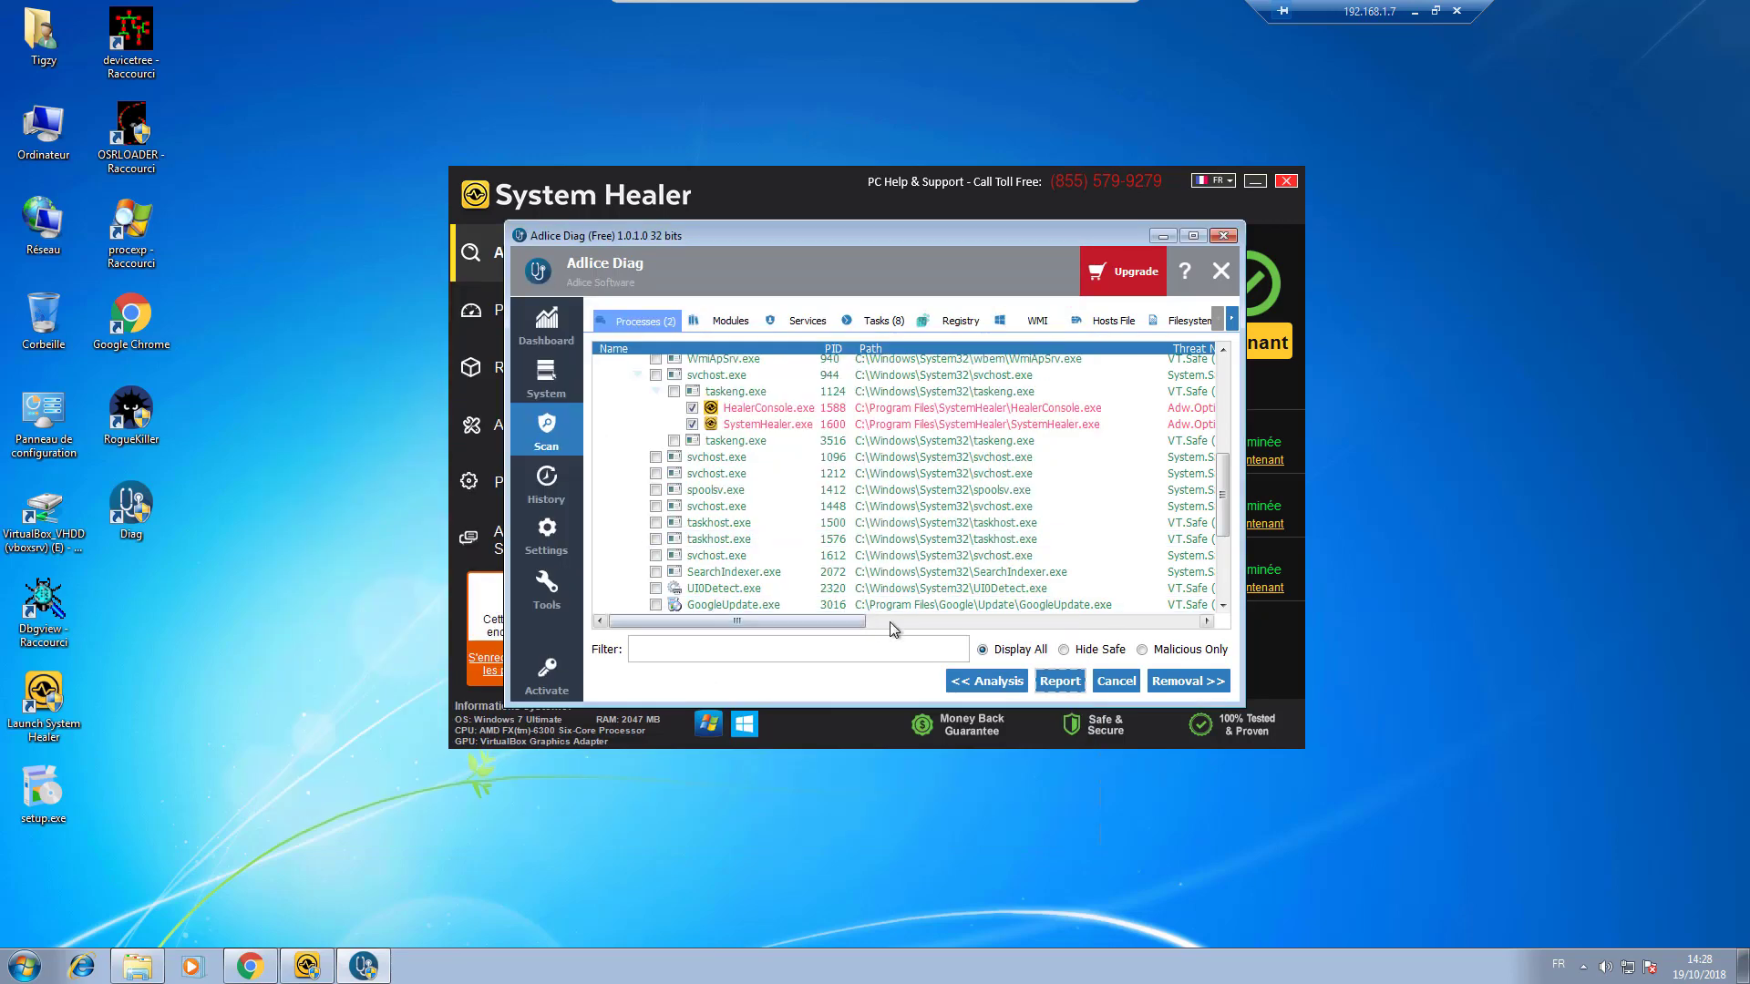
click(1116, 682)
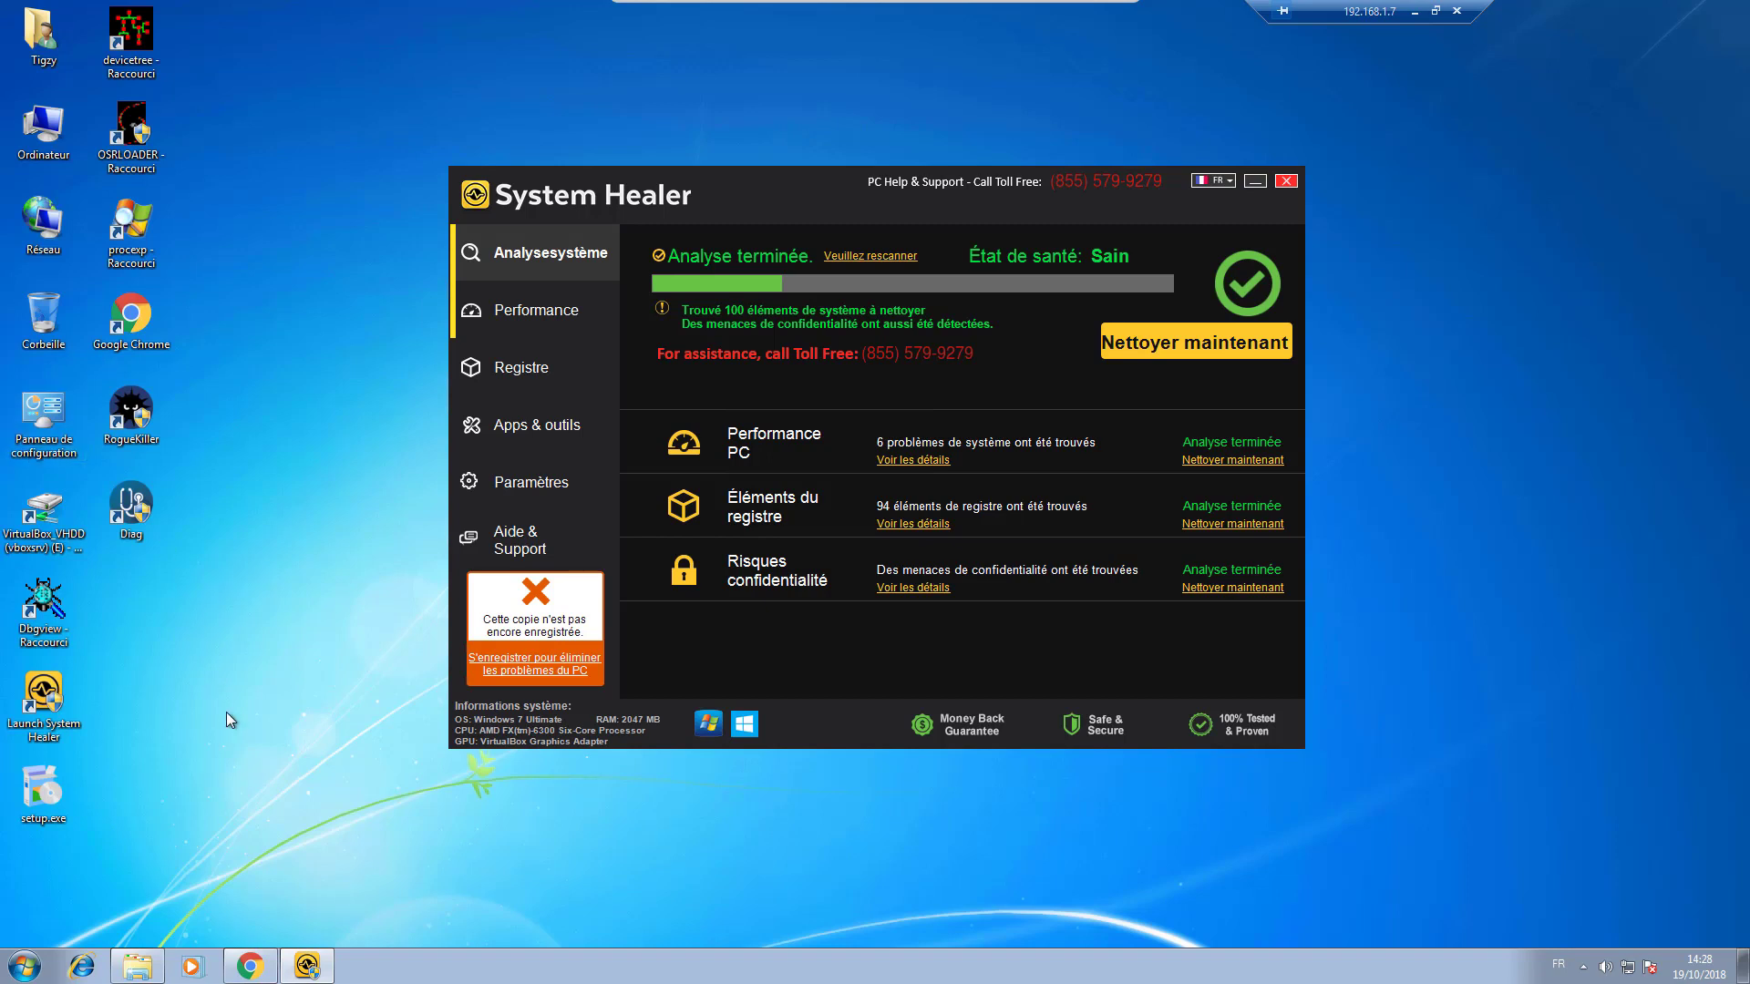
click(252, 965)
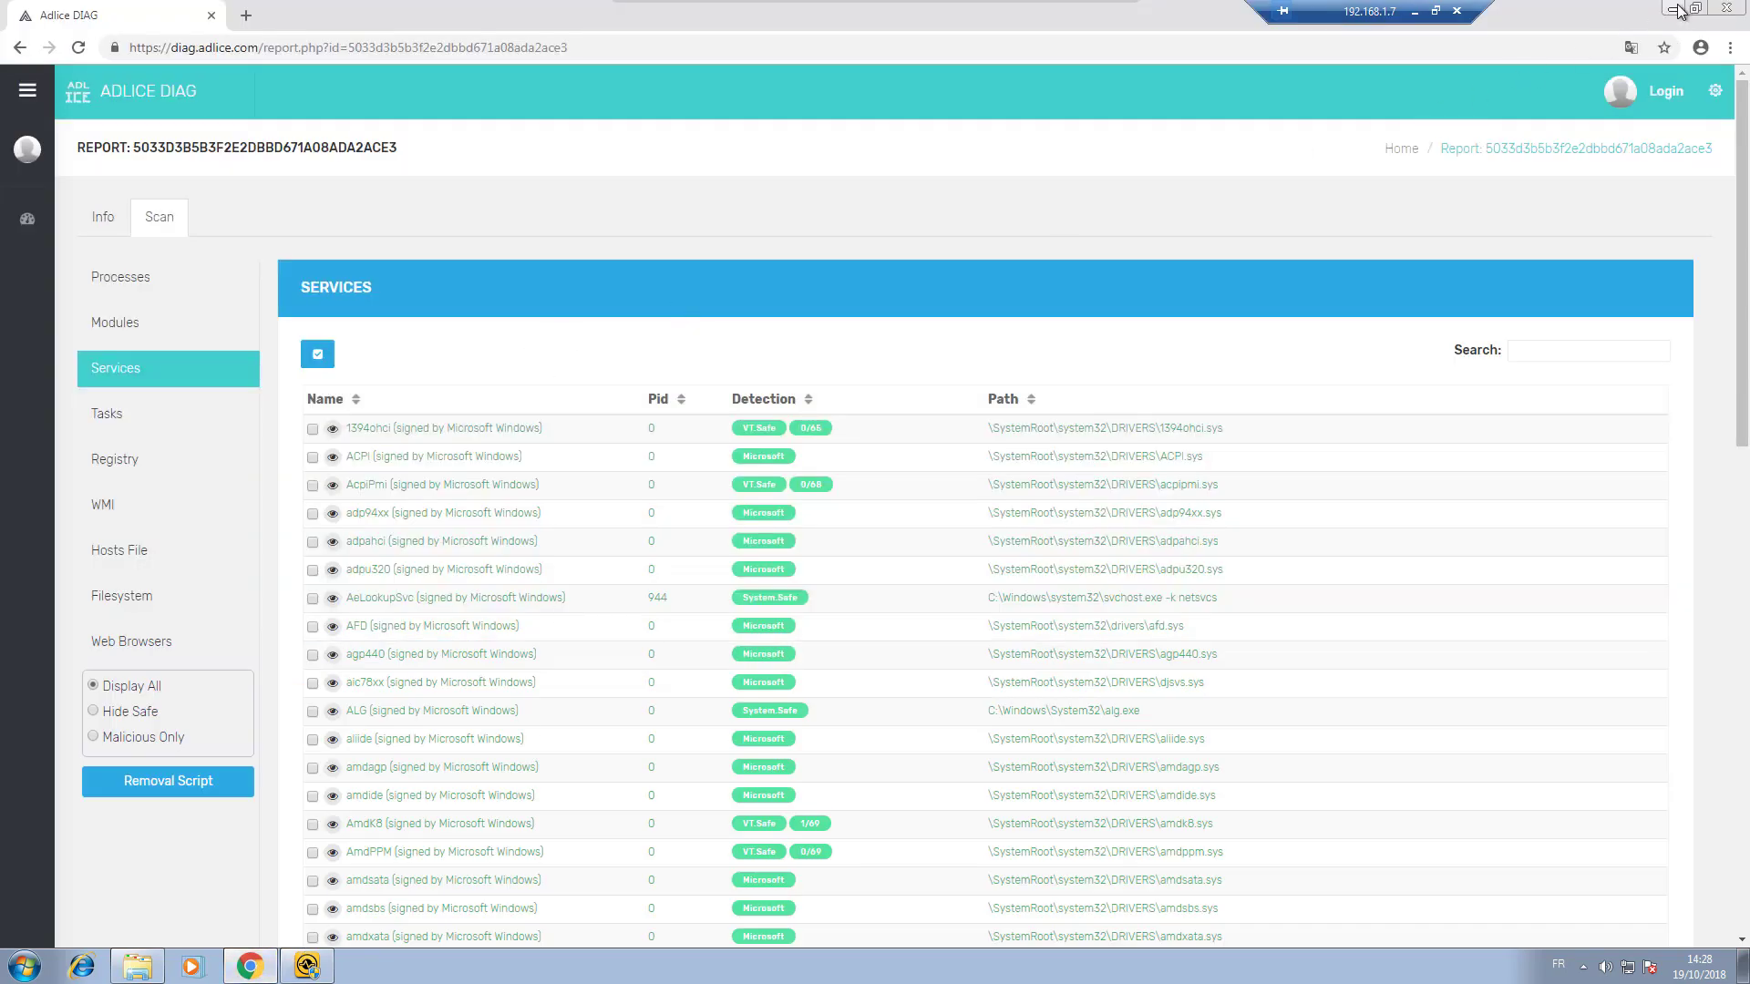
Open and close a spare tab, then sign in to the Adlice Diag website
click(246, 14)
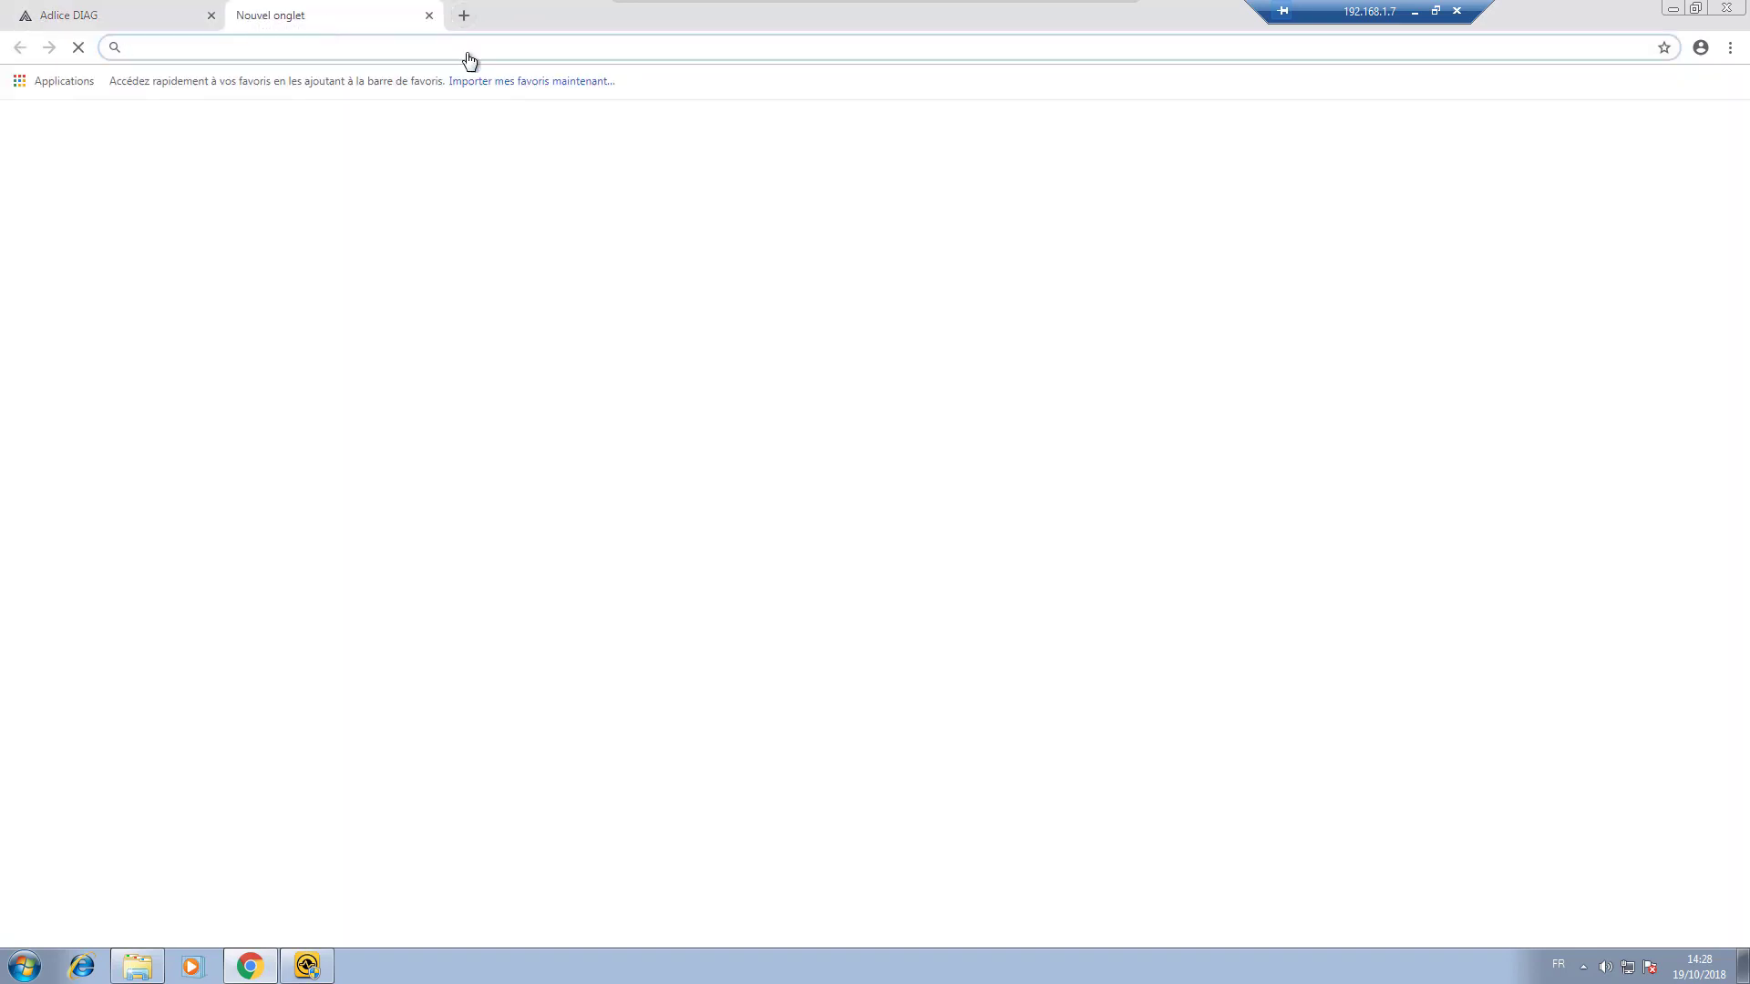
key(ctrl+w)
click(1654, 99)
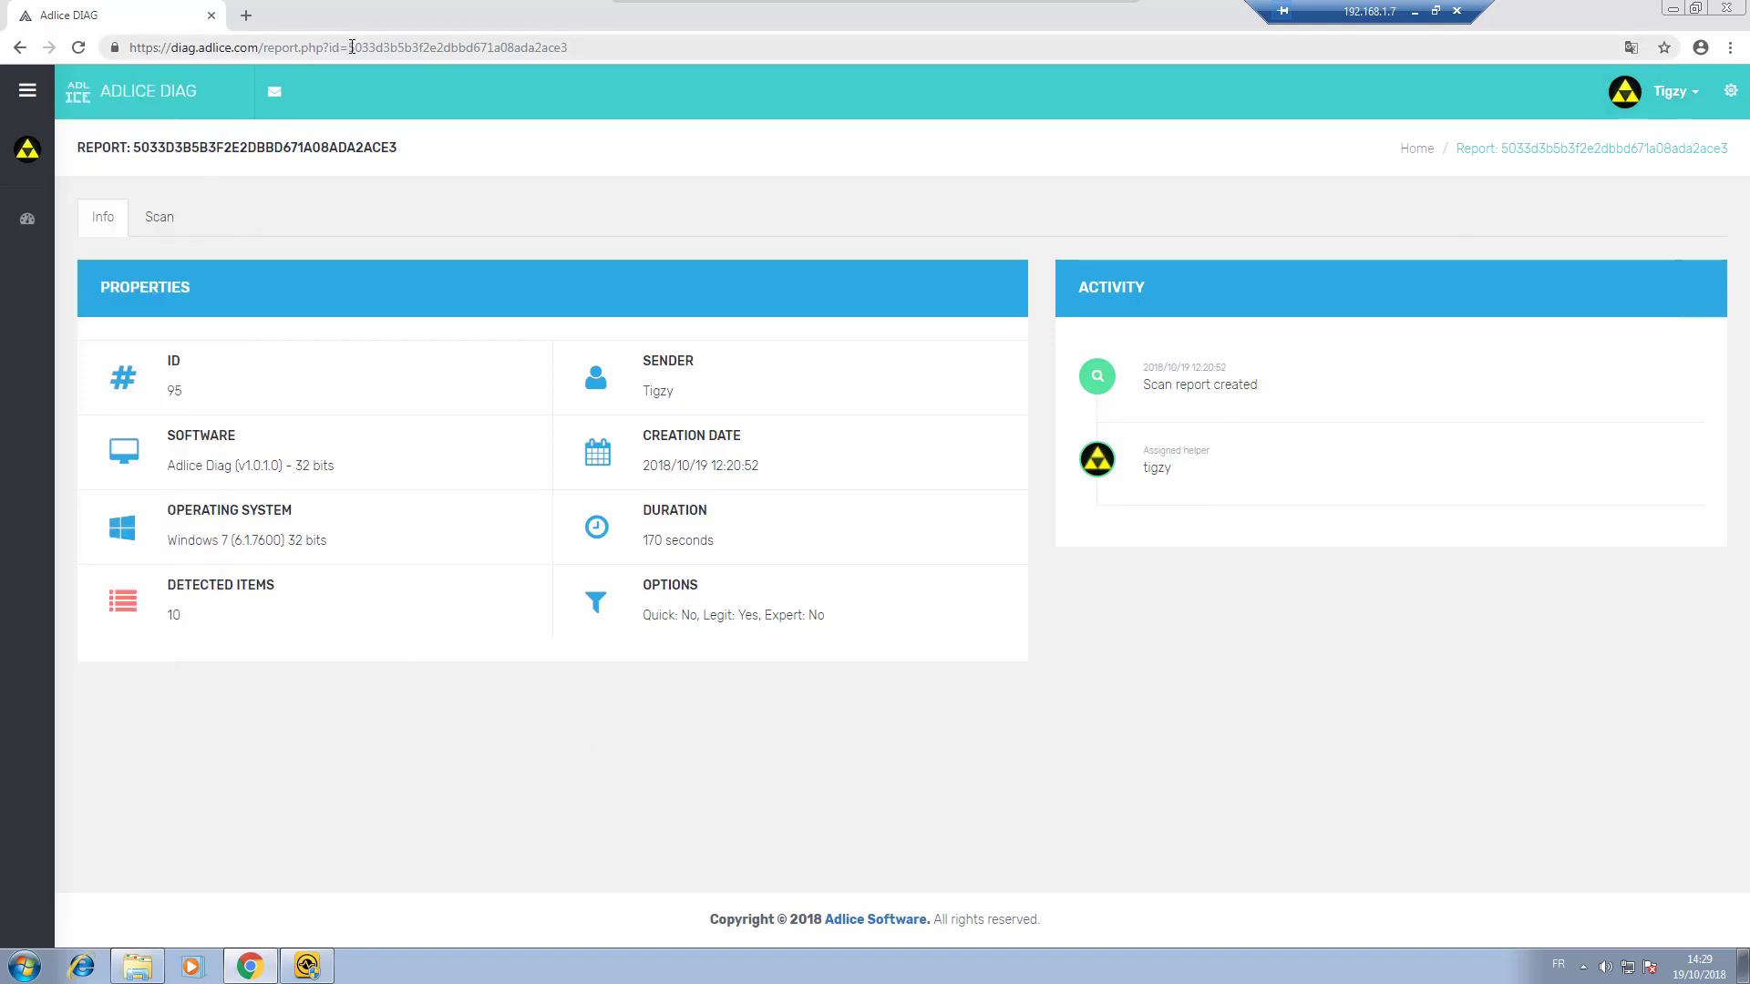
Show the report's Scan processes list and clear the page text selection
click(160, 216)
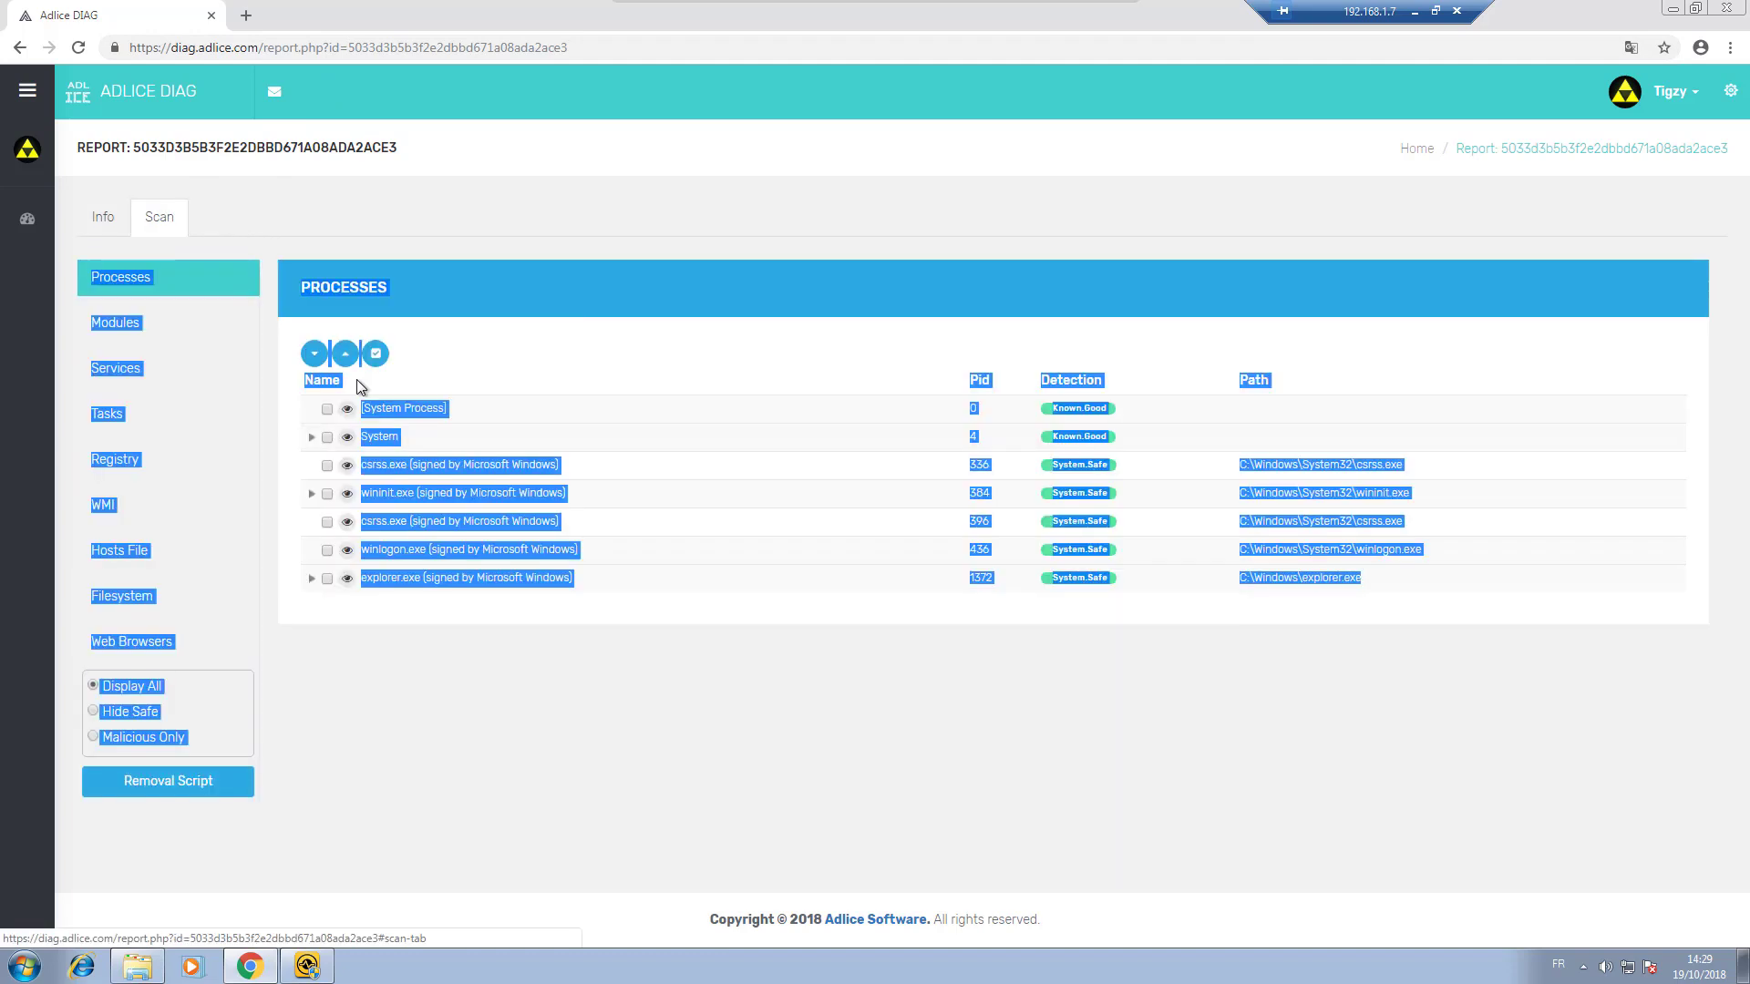
click(702, 738)
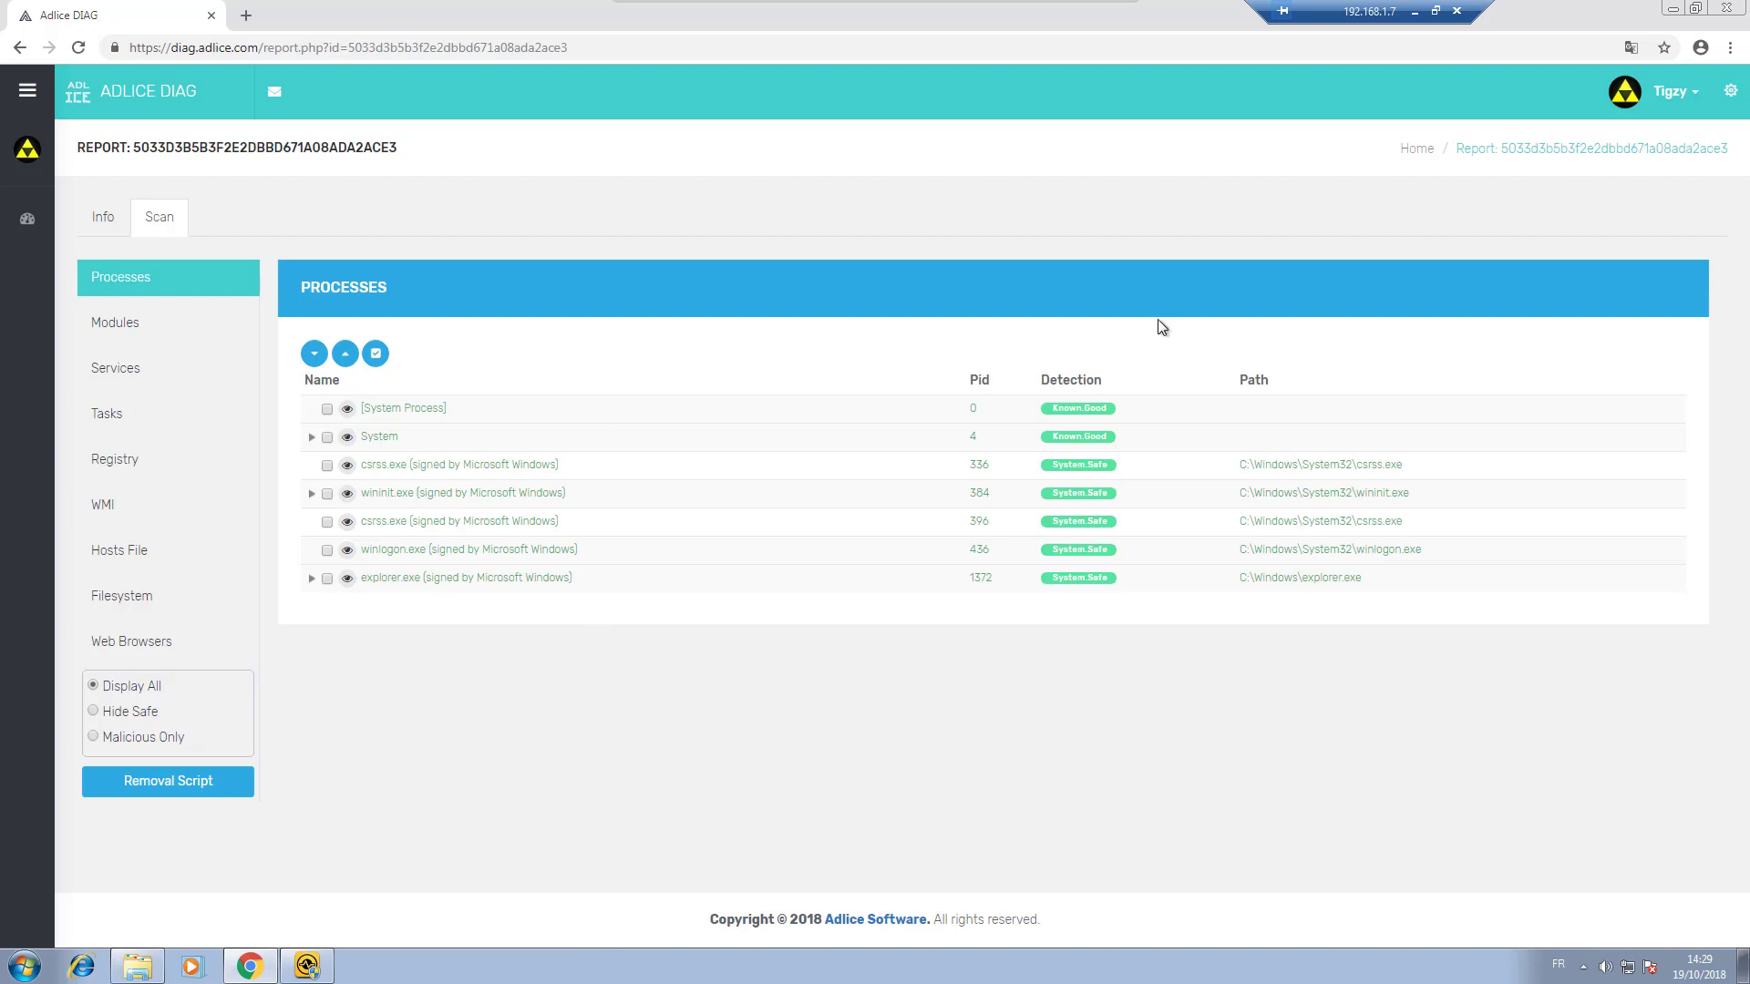
Launch Adlice Diag from the desktop with administrator rights
click(1674, 8)
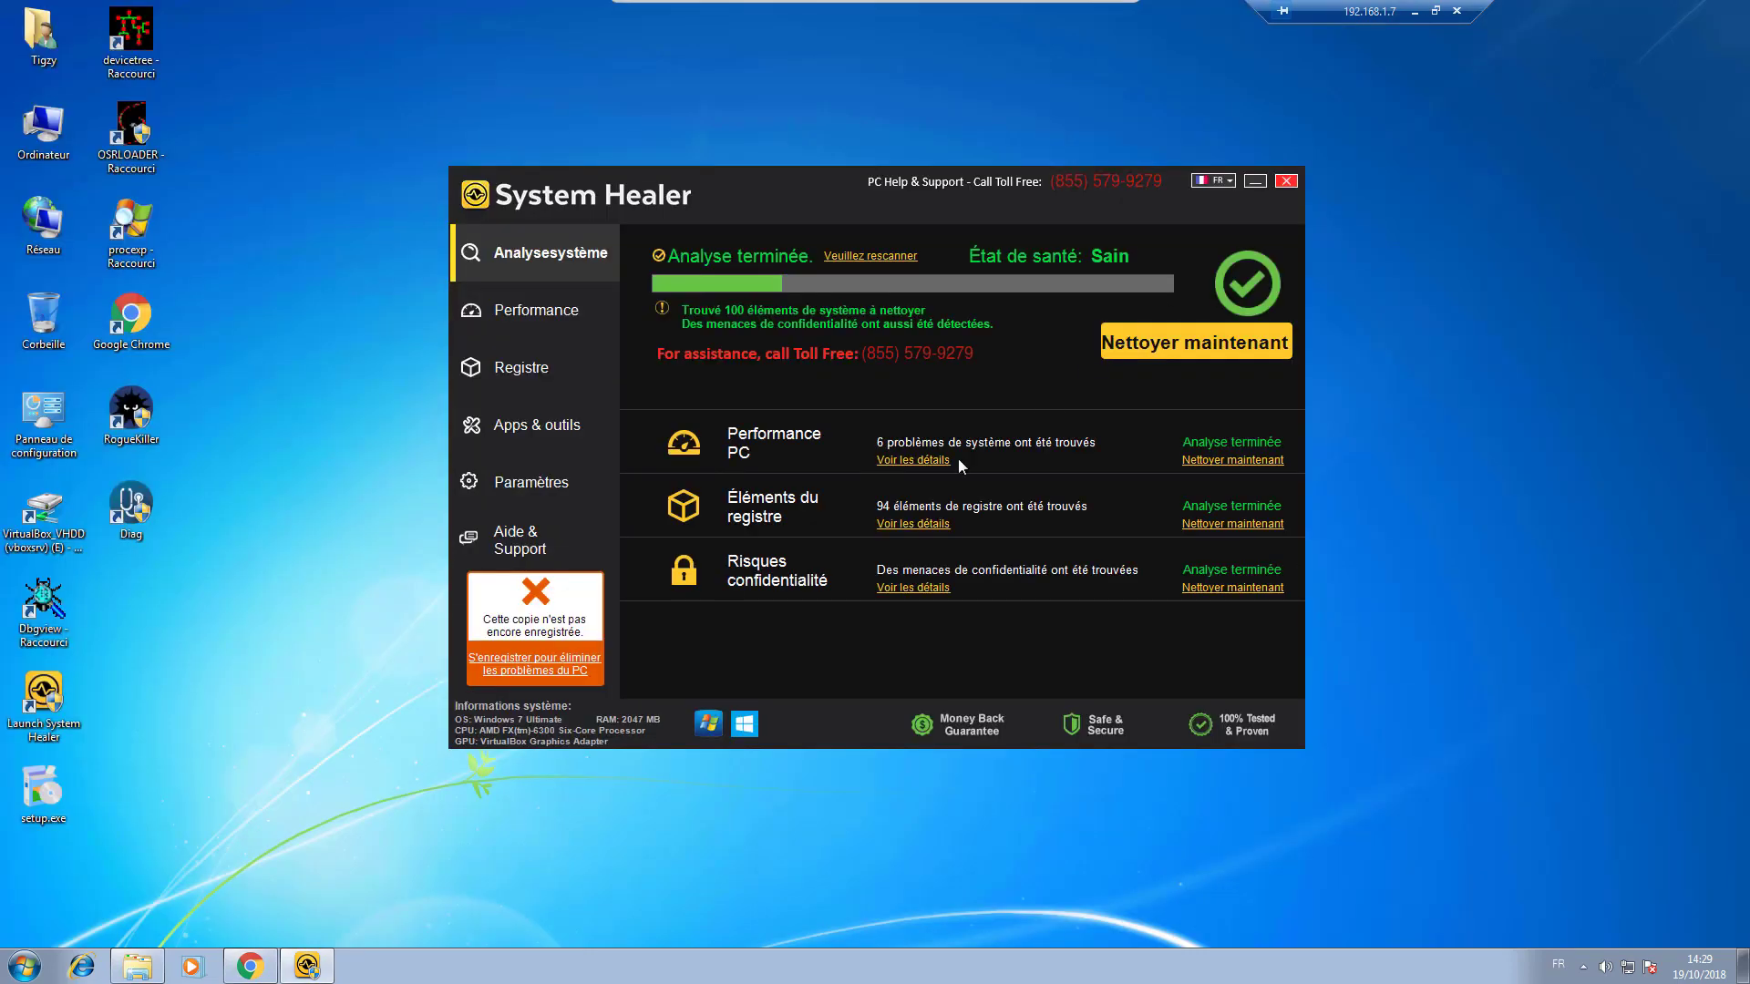
double_click(130, 506)
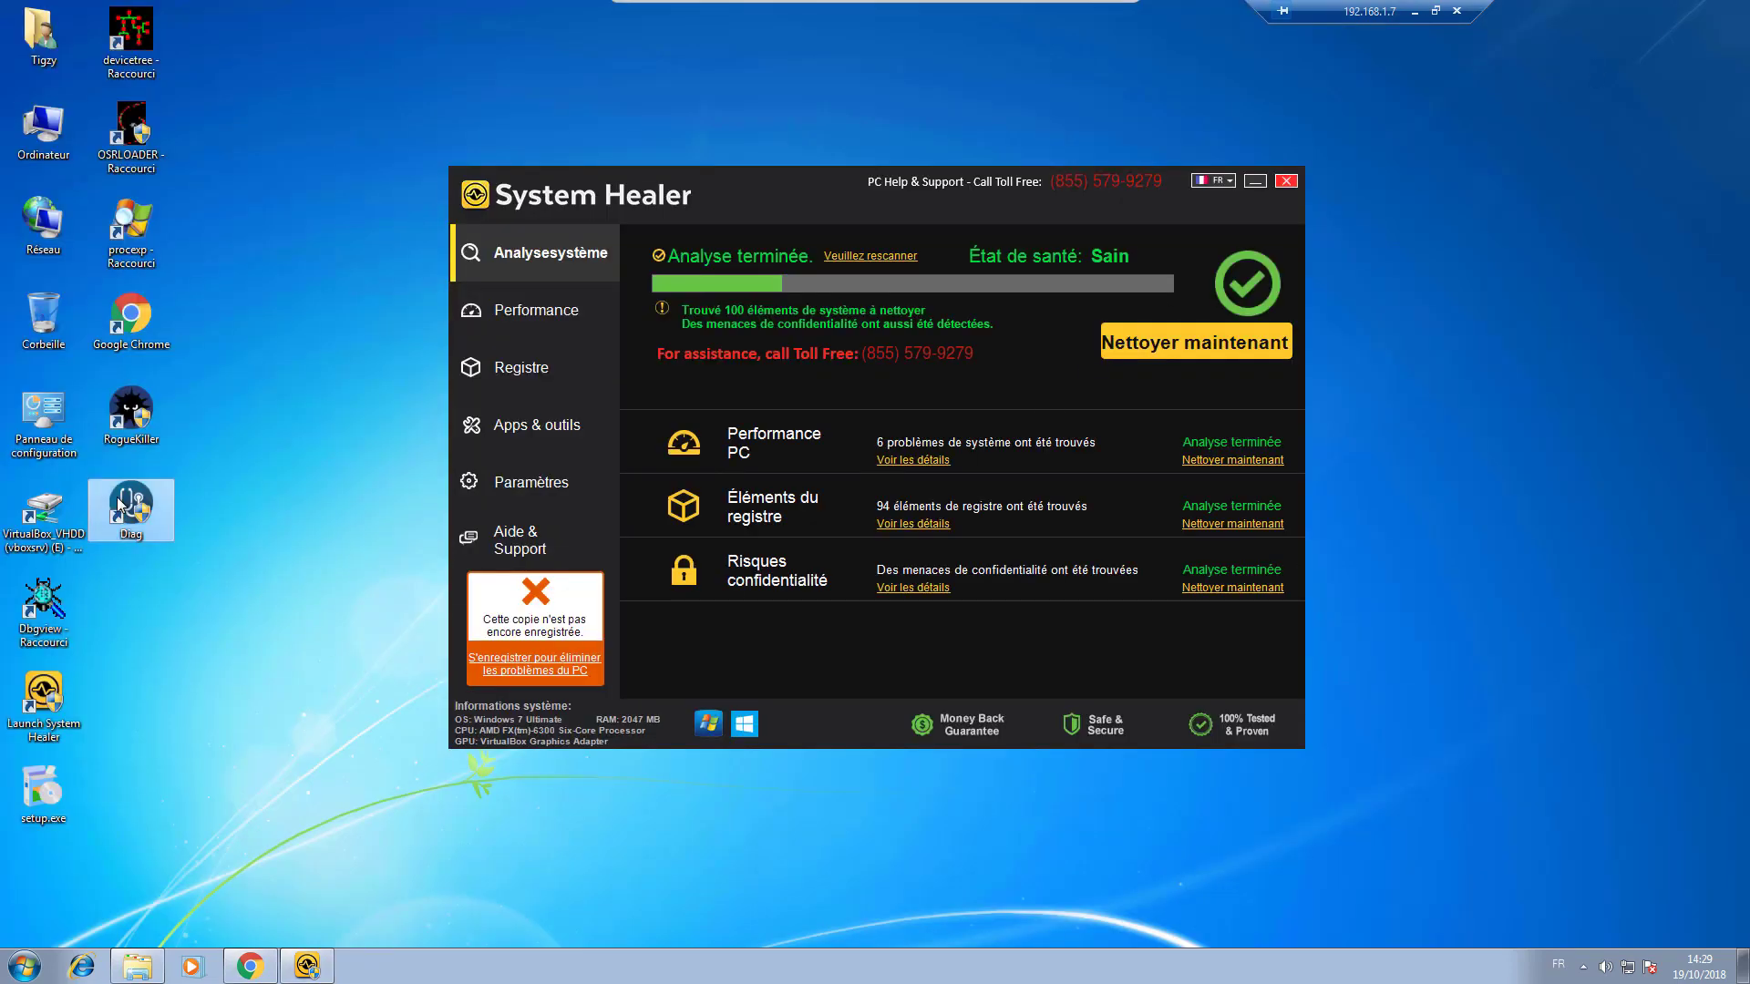
click(953, 519)
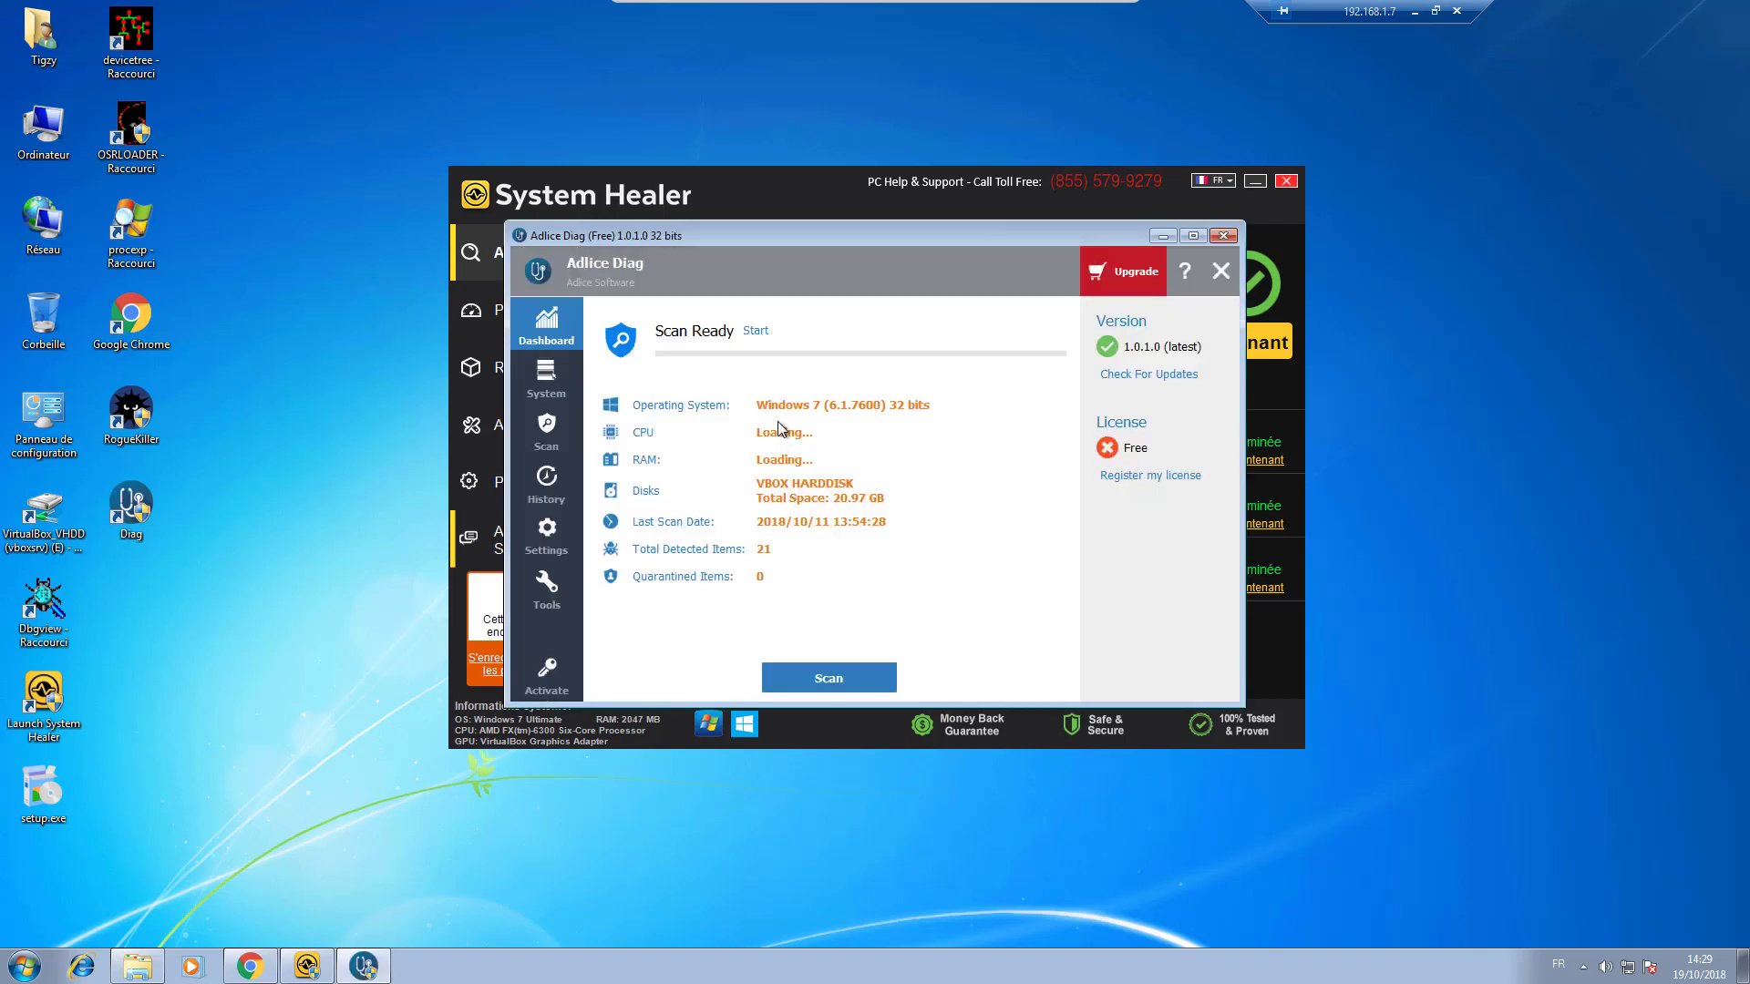
Reopen the 2018/10/19 14:20:52 report from History on its Cloud Upload / Removal page
click(561, 492)
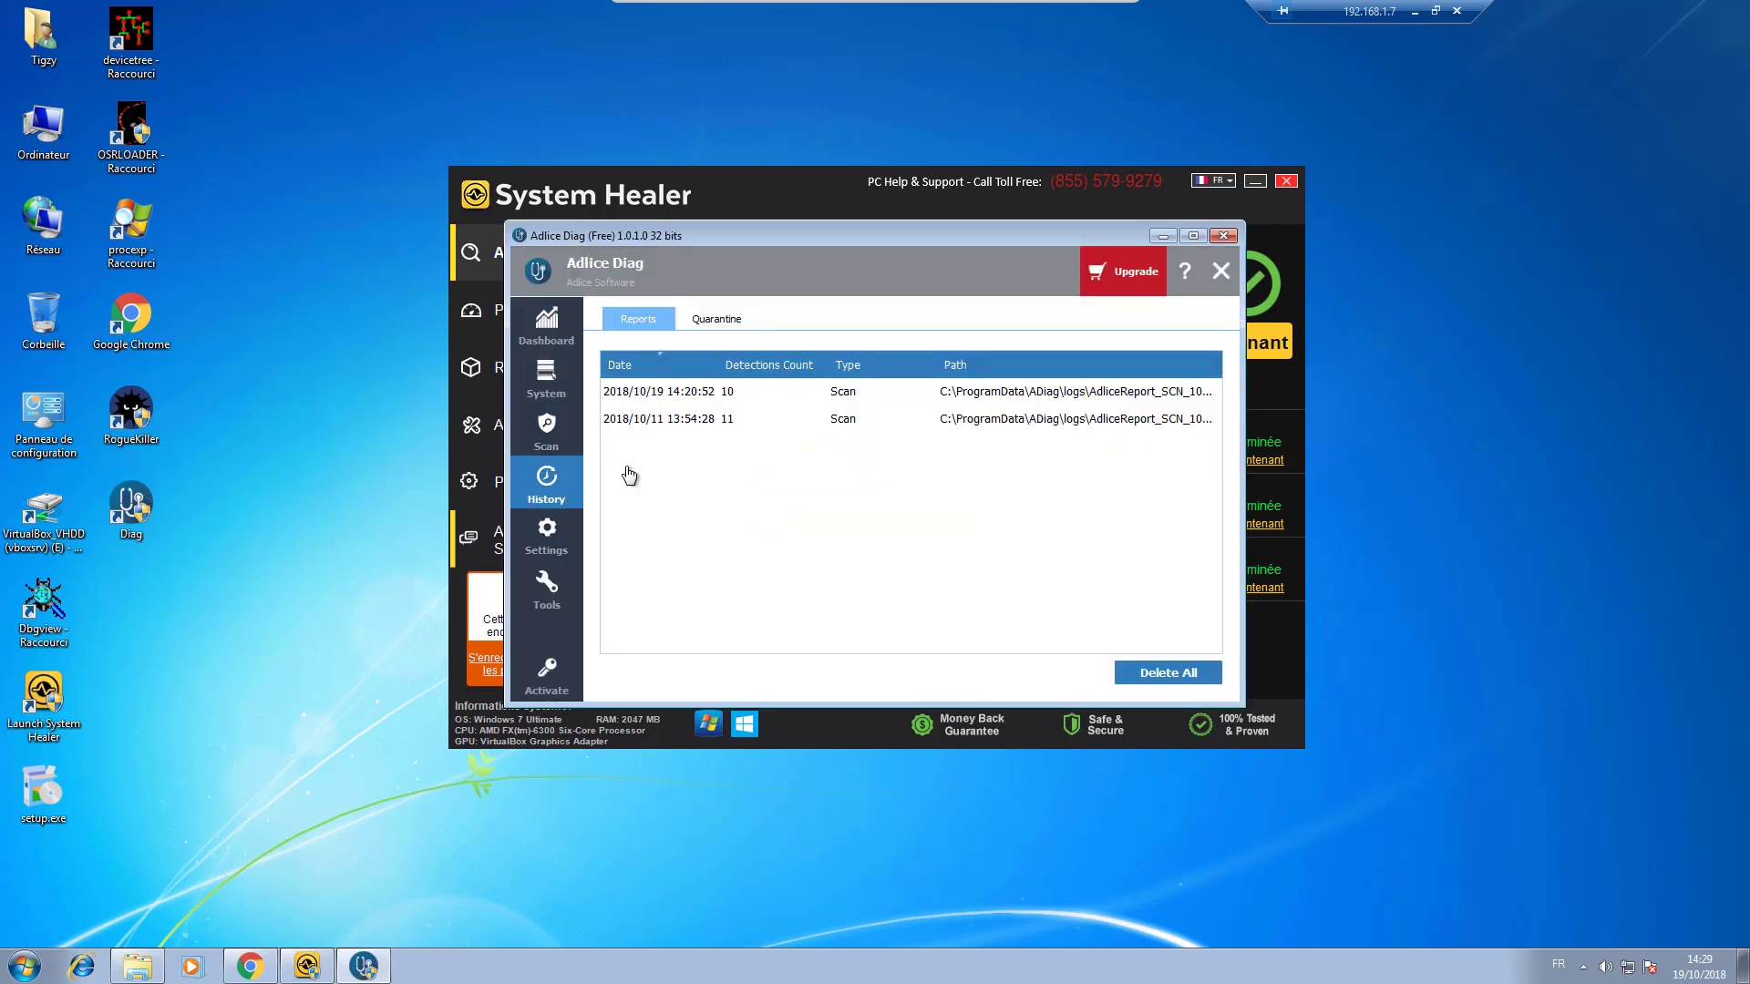
click(684, 402)
double_click(683, 401)
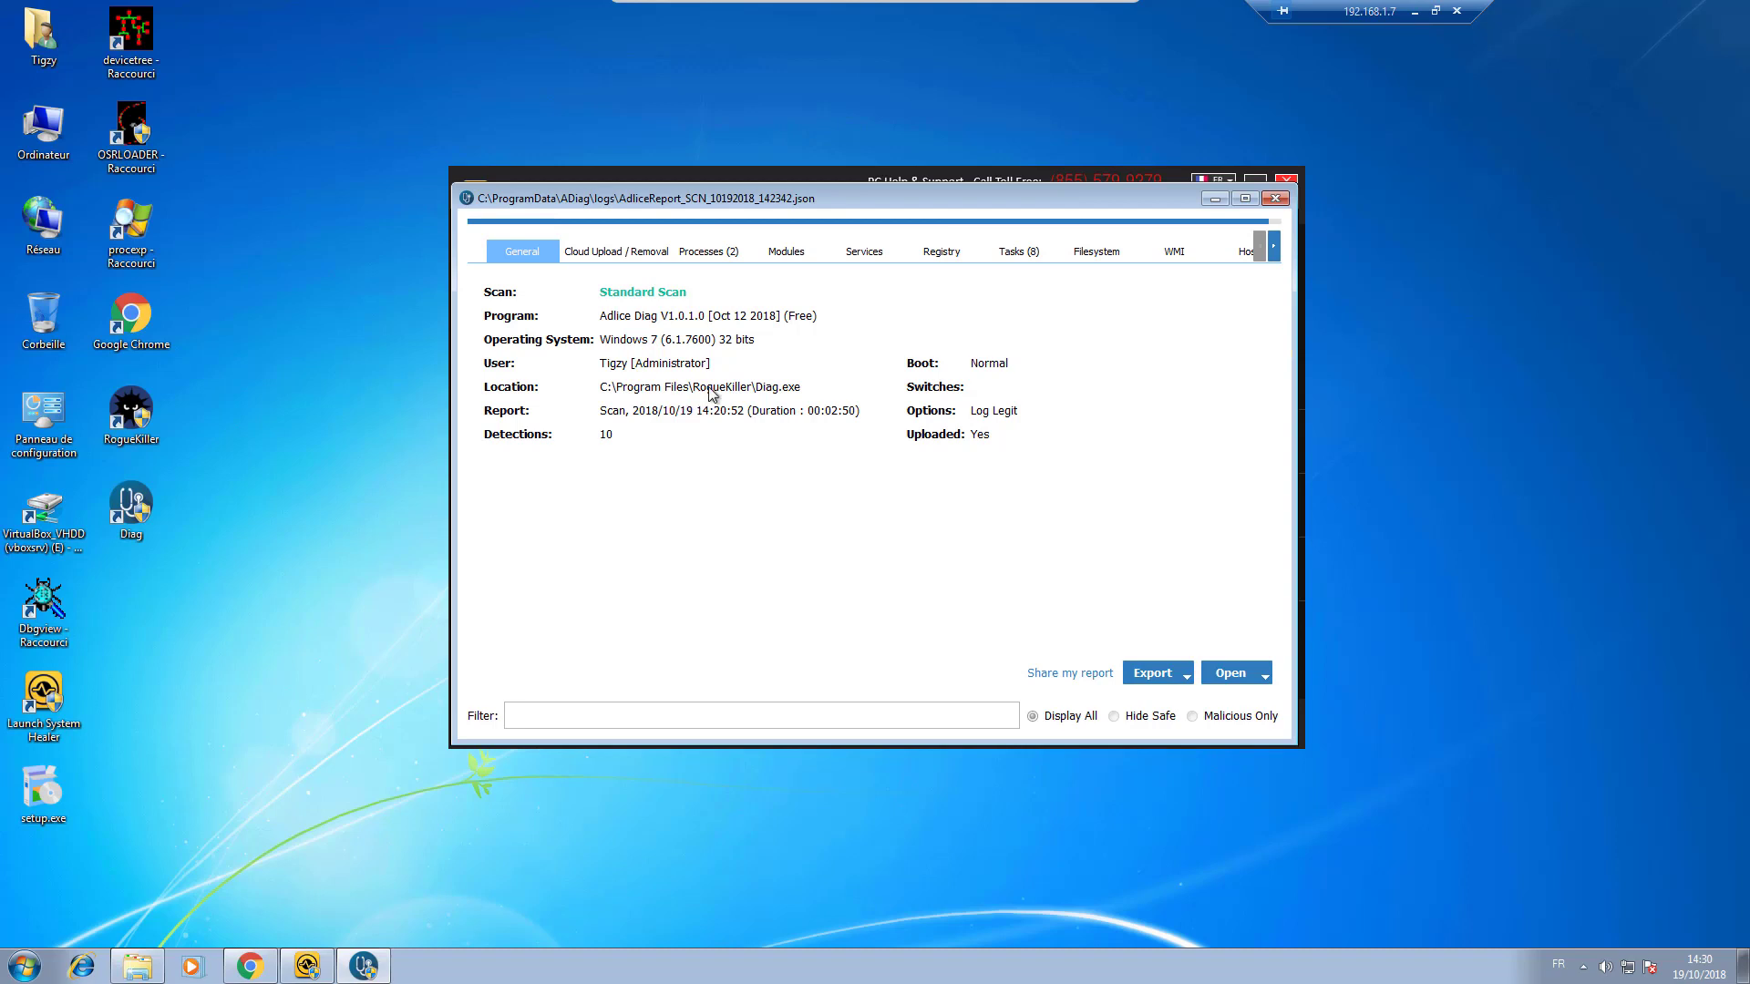
click(601, 254)
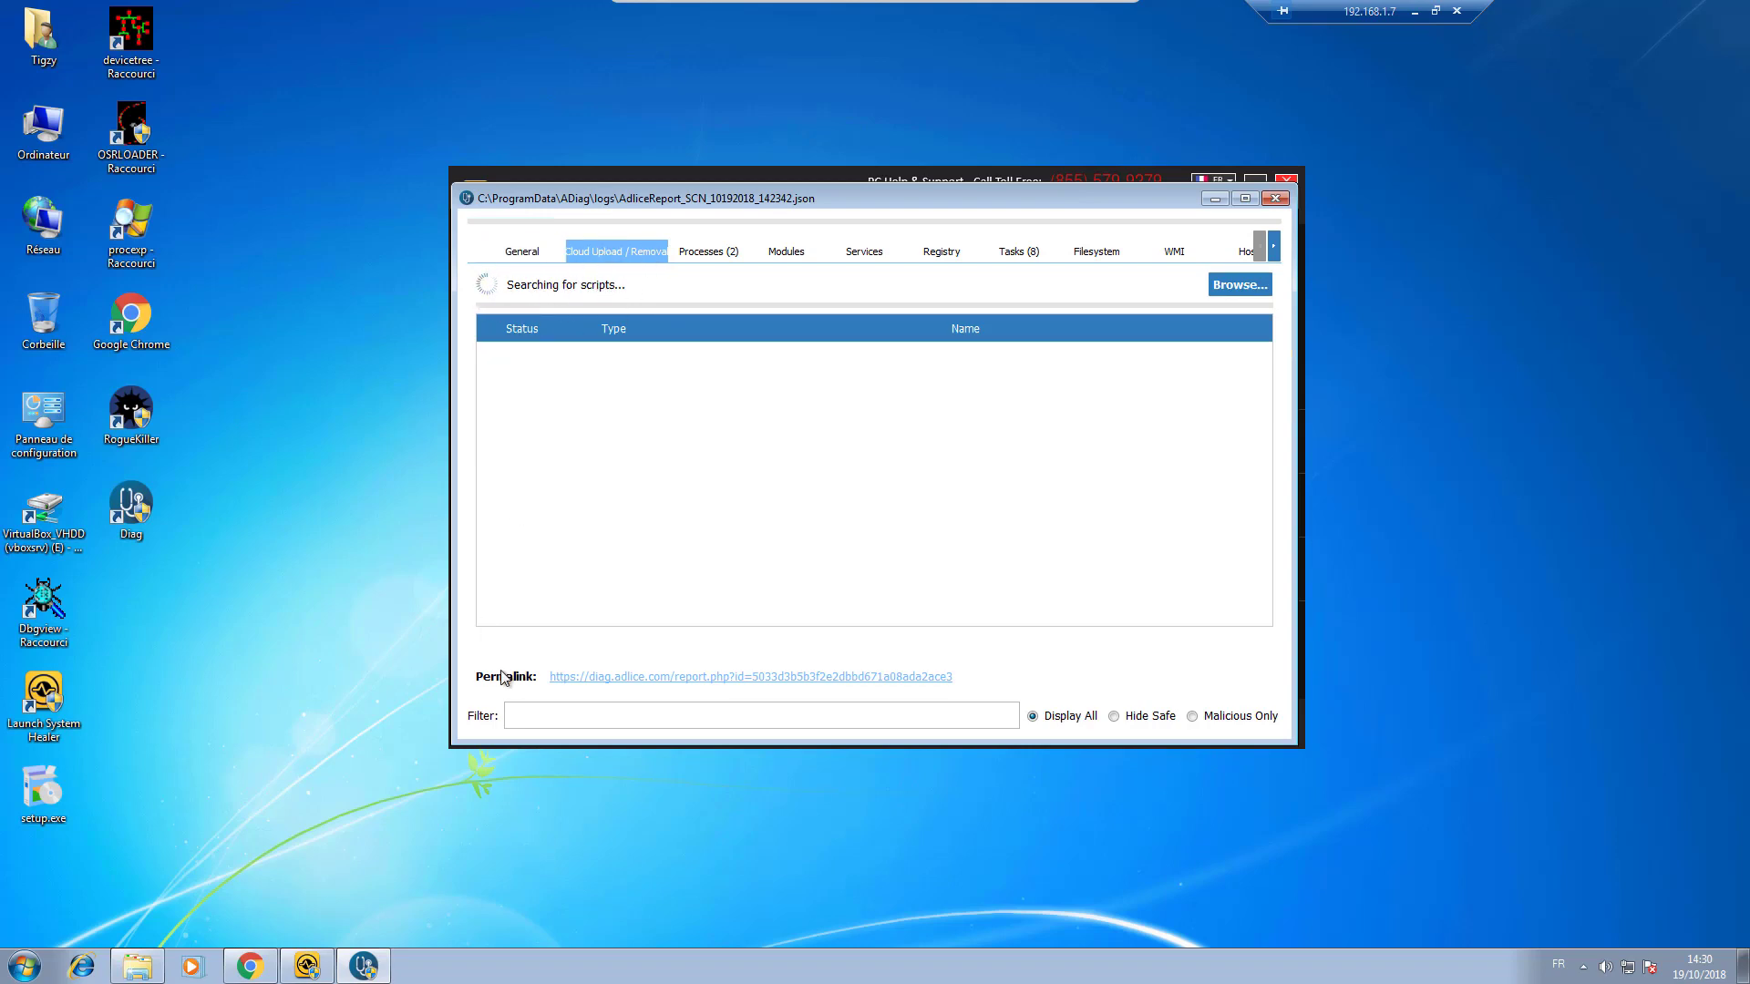
mouse_move(818, 205)
mouse_down()
mouse_move(986, 239)
mouse_move(1005, 267)
mouse_up()
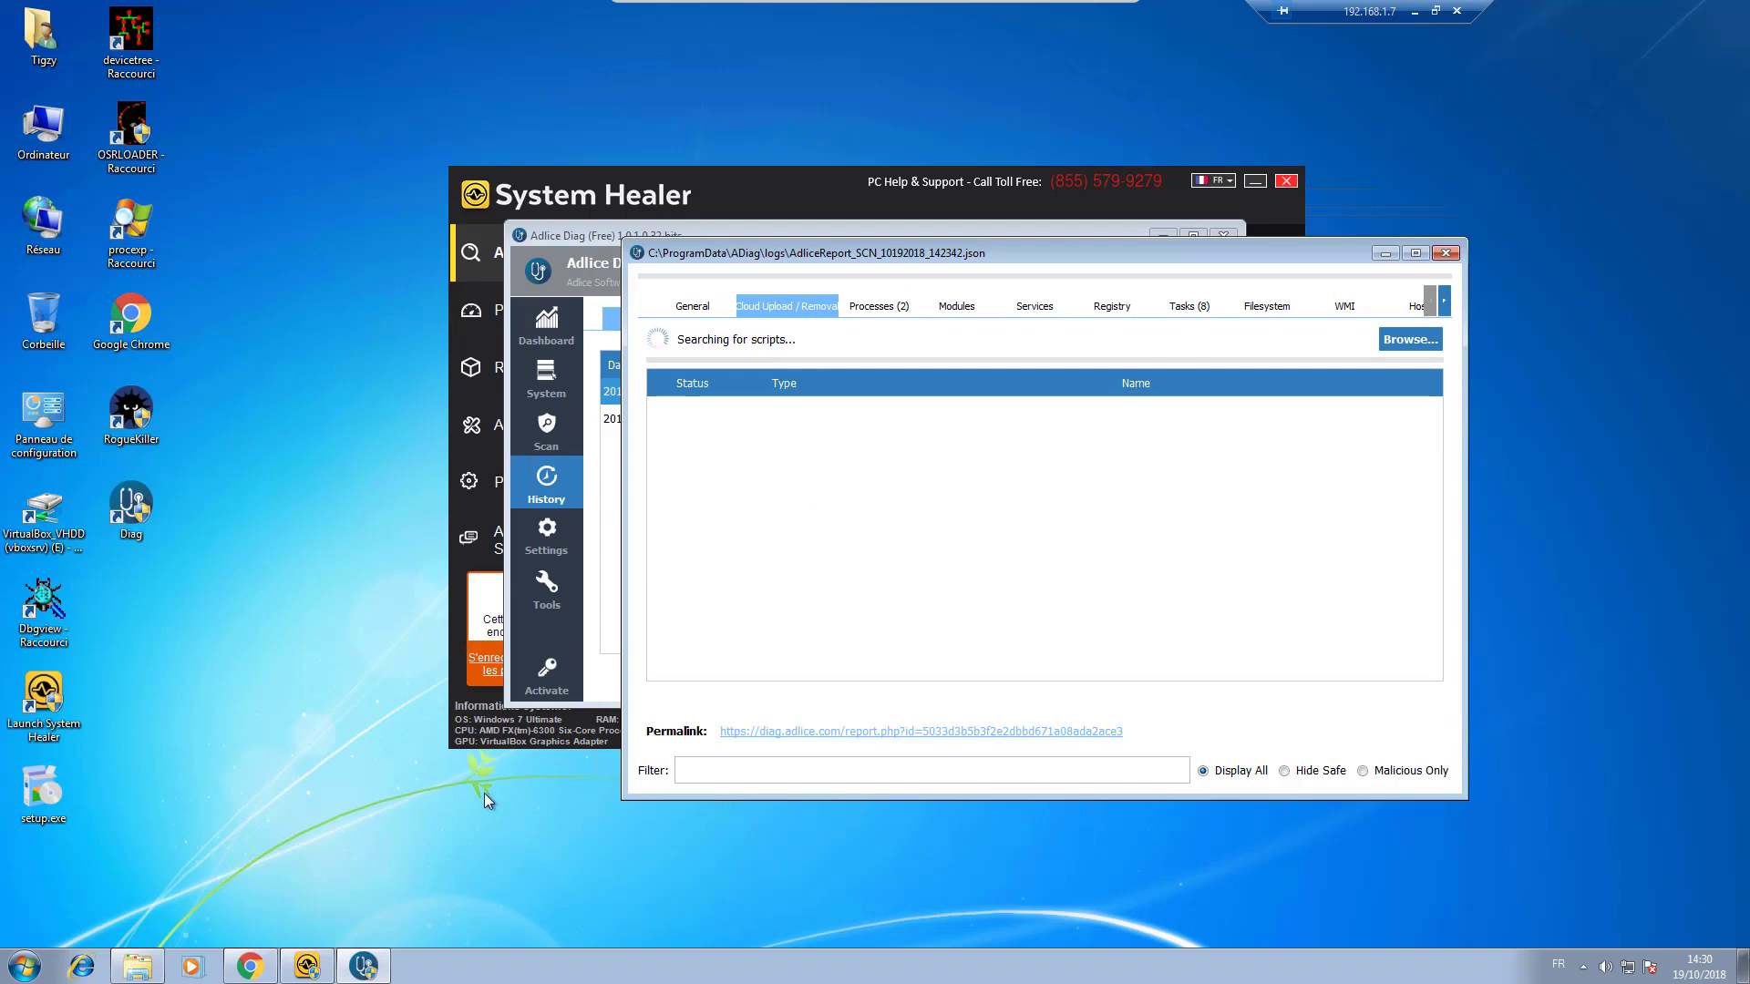
Return to the online report in Chrome and expand the whole process tree
click(250, 966)
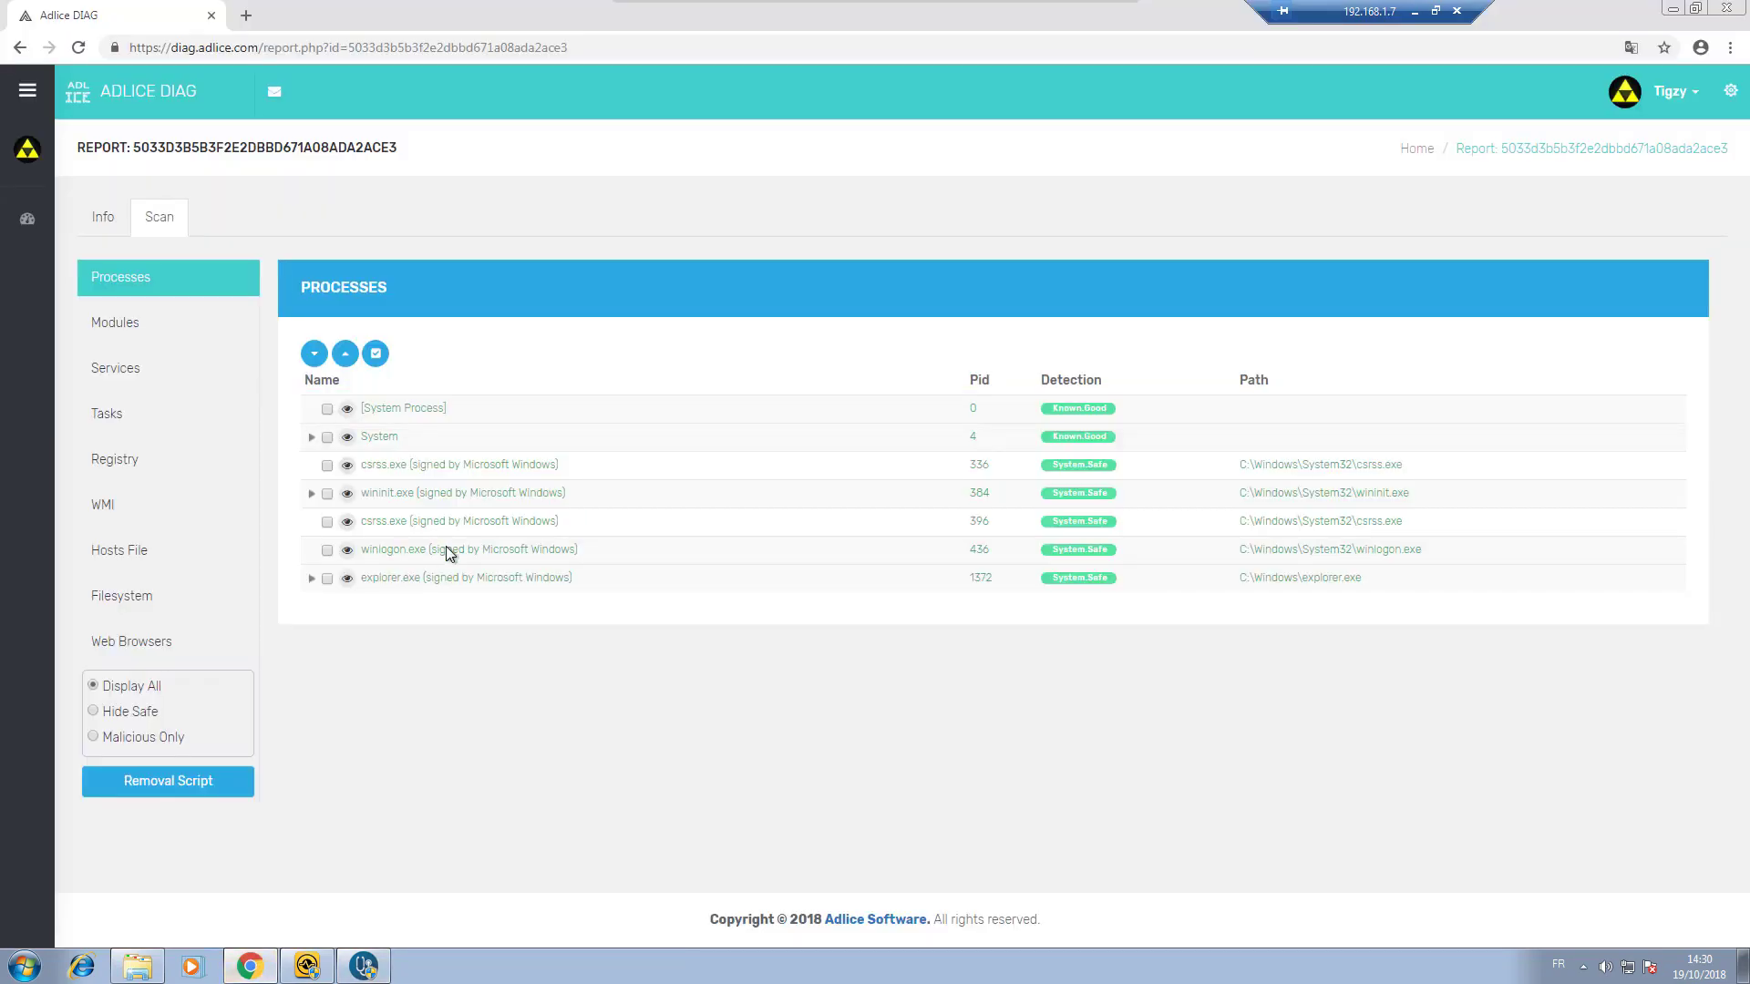
click(314, 354)
scroll(545, 594, down, 10)
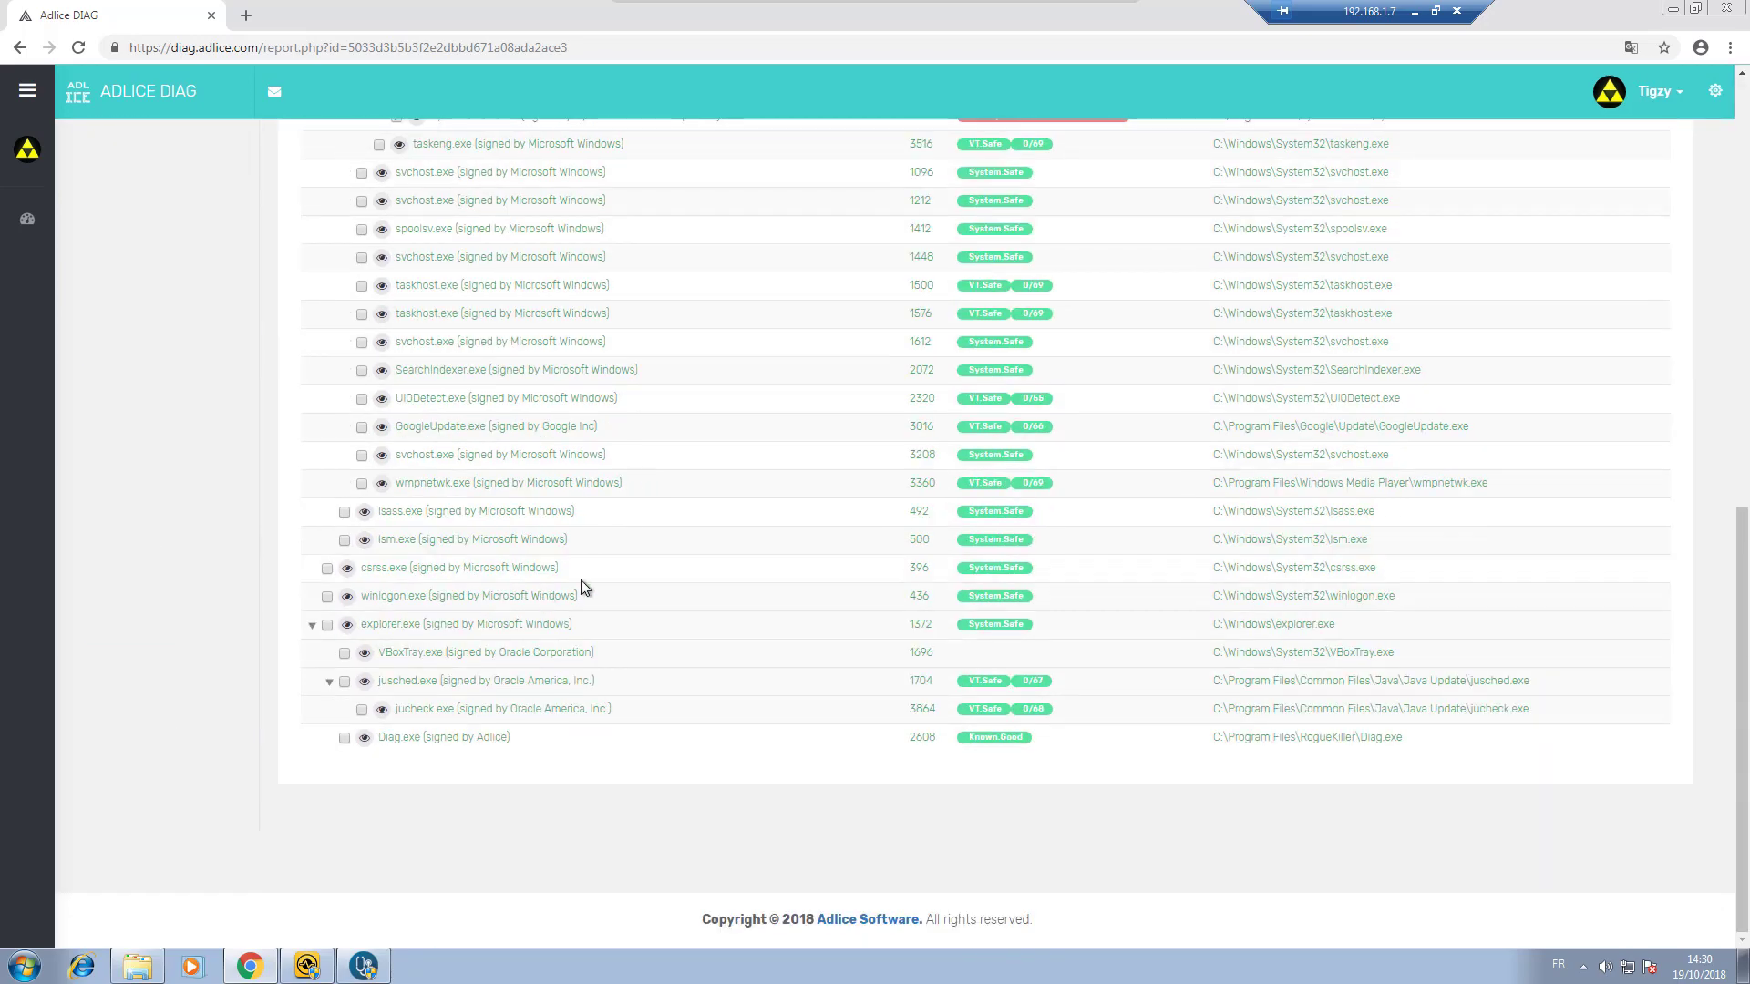
scroll(565, 585, up, 6)
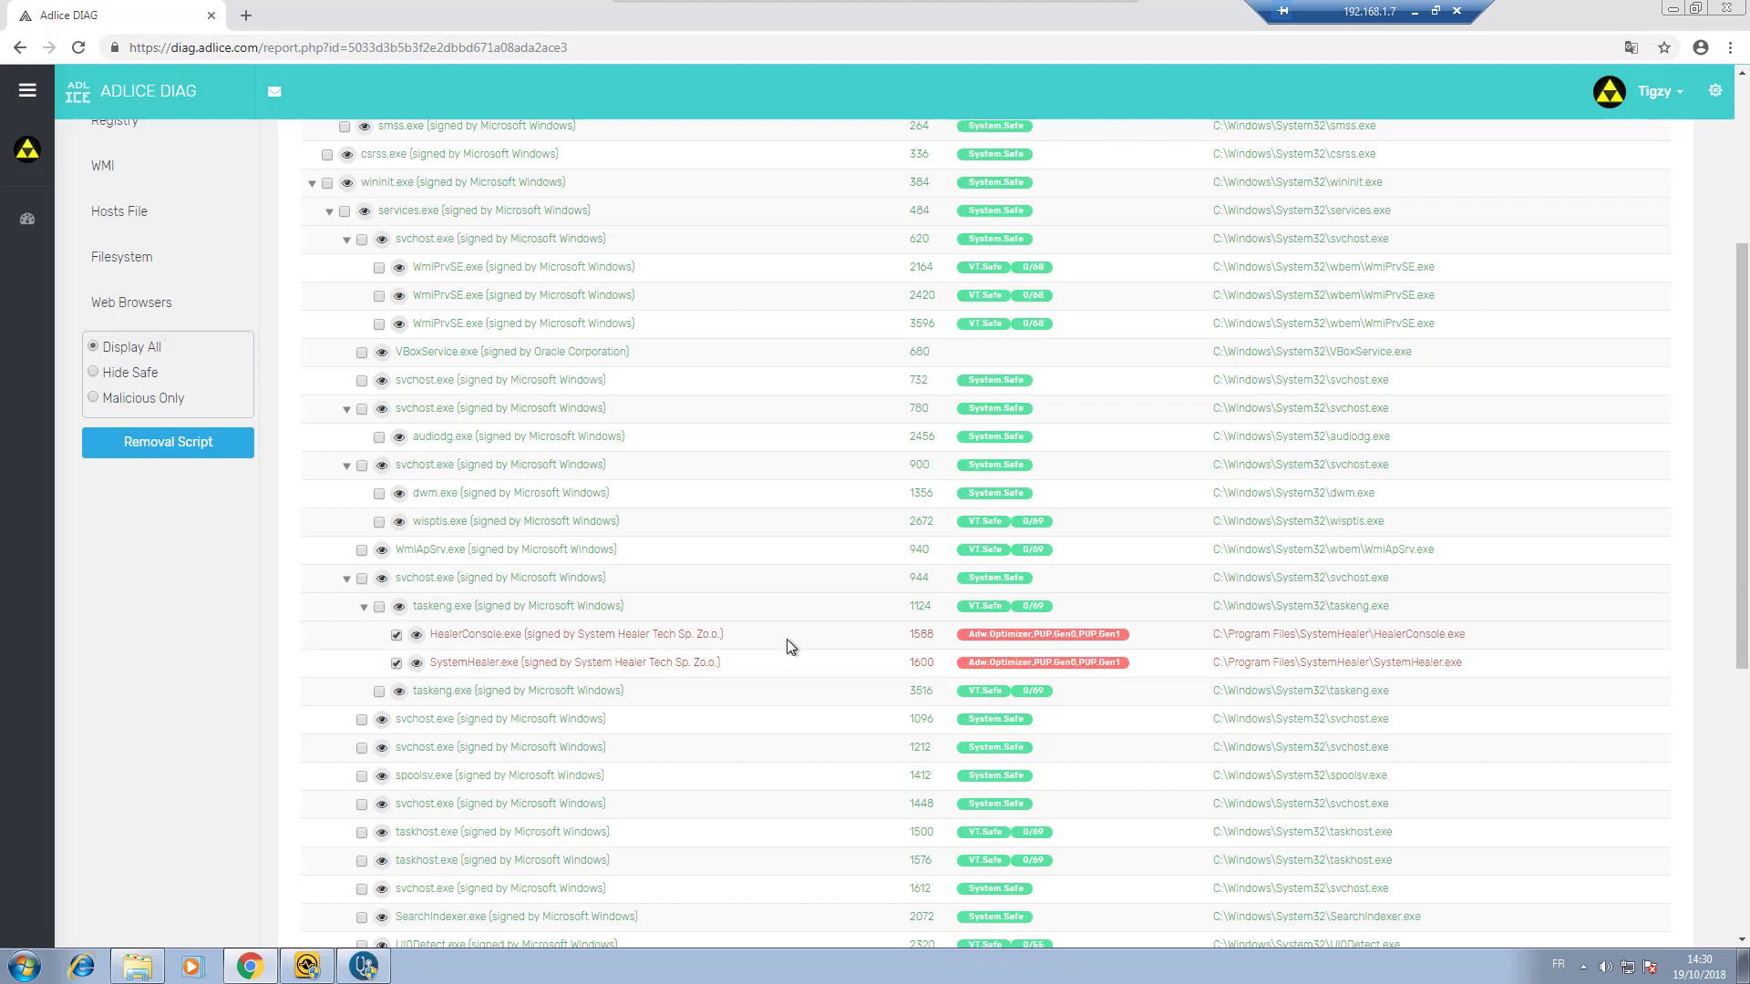
scroll(543, 583, up, 4)
scroll(432, 475, down, 4)
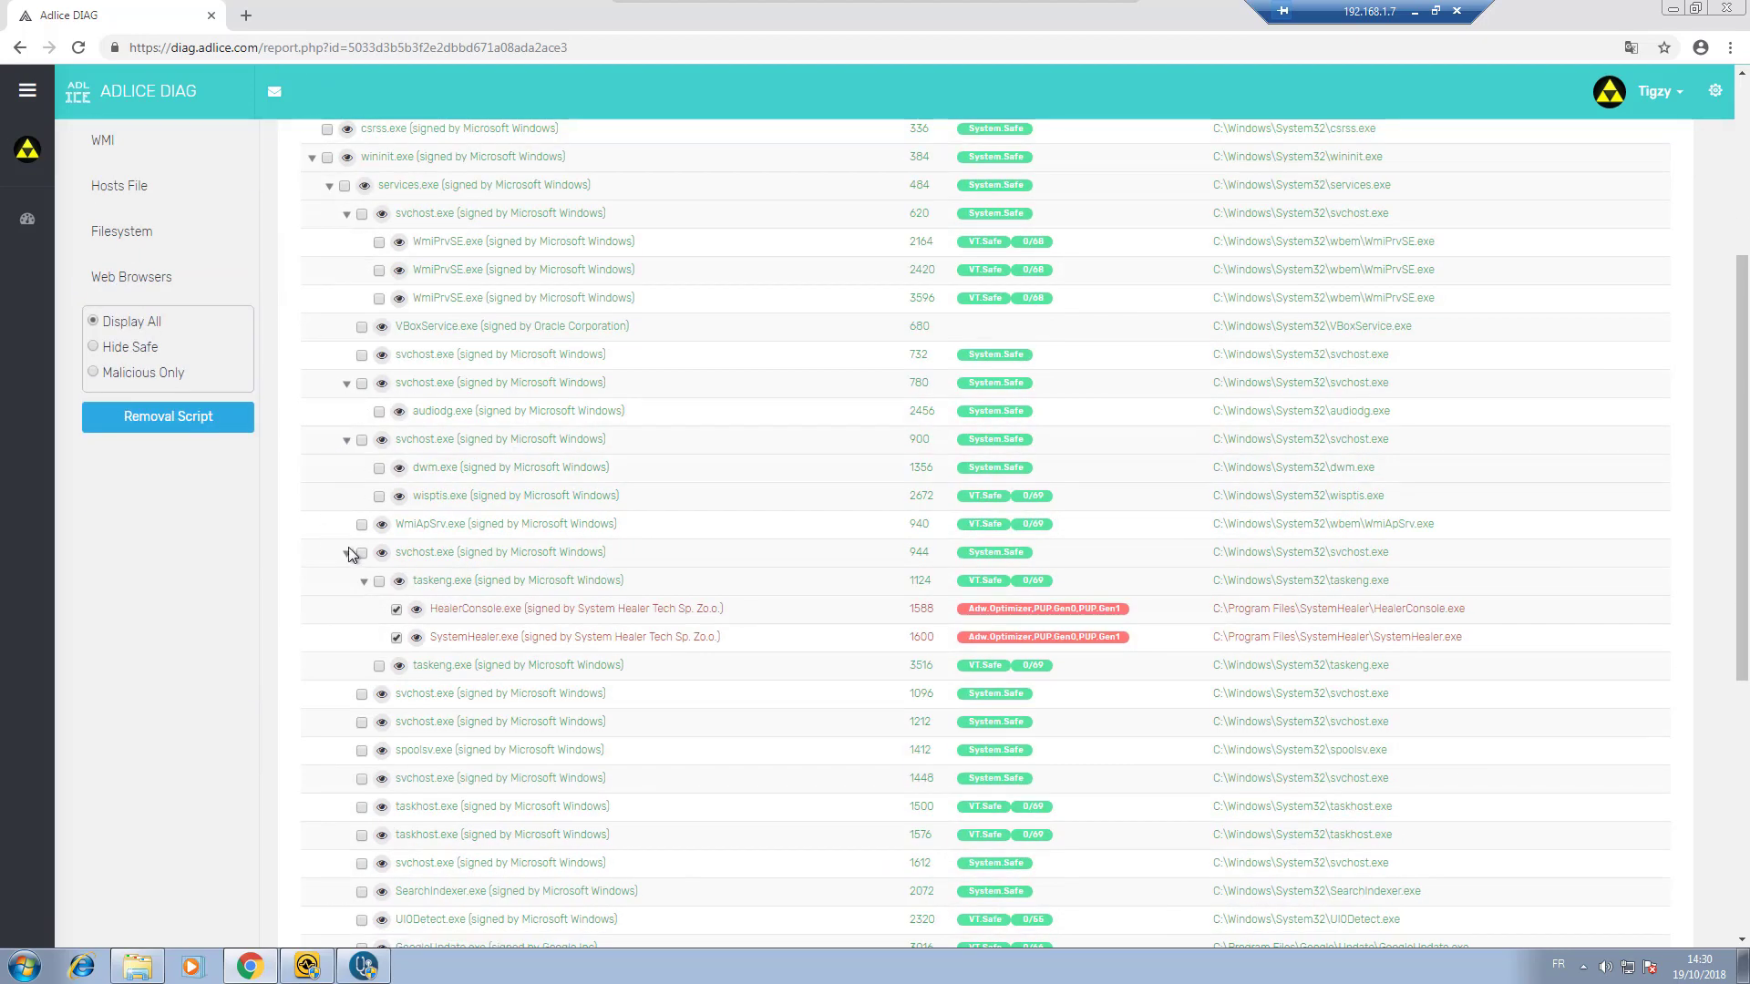
scroll(401, 620, down, 4)
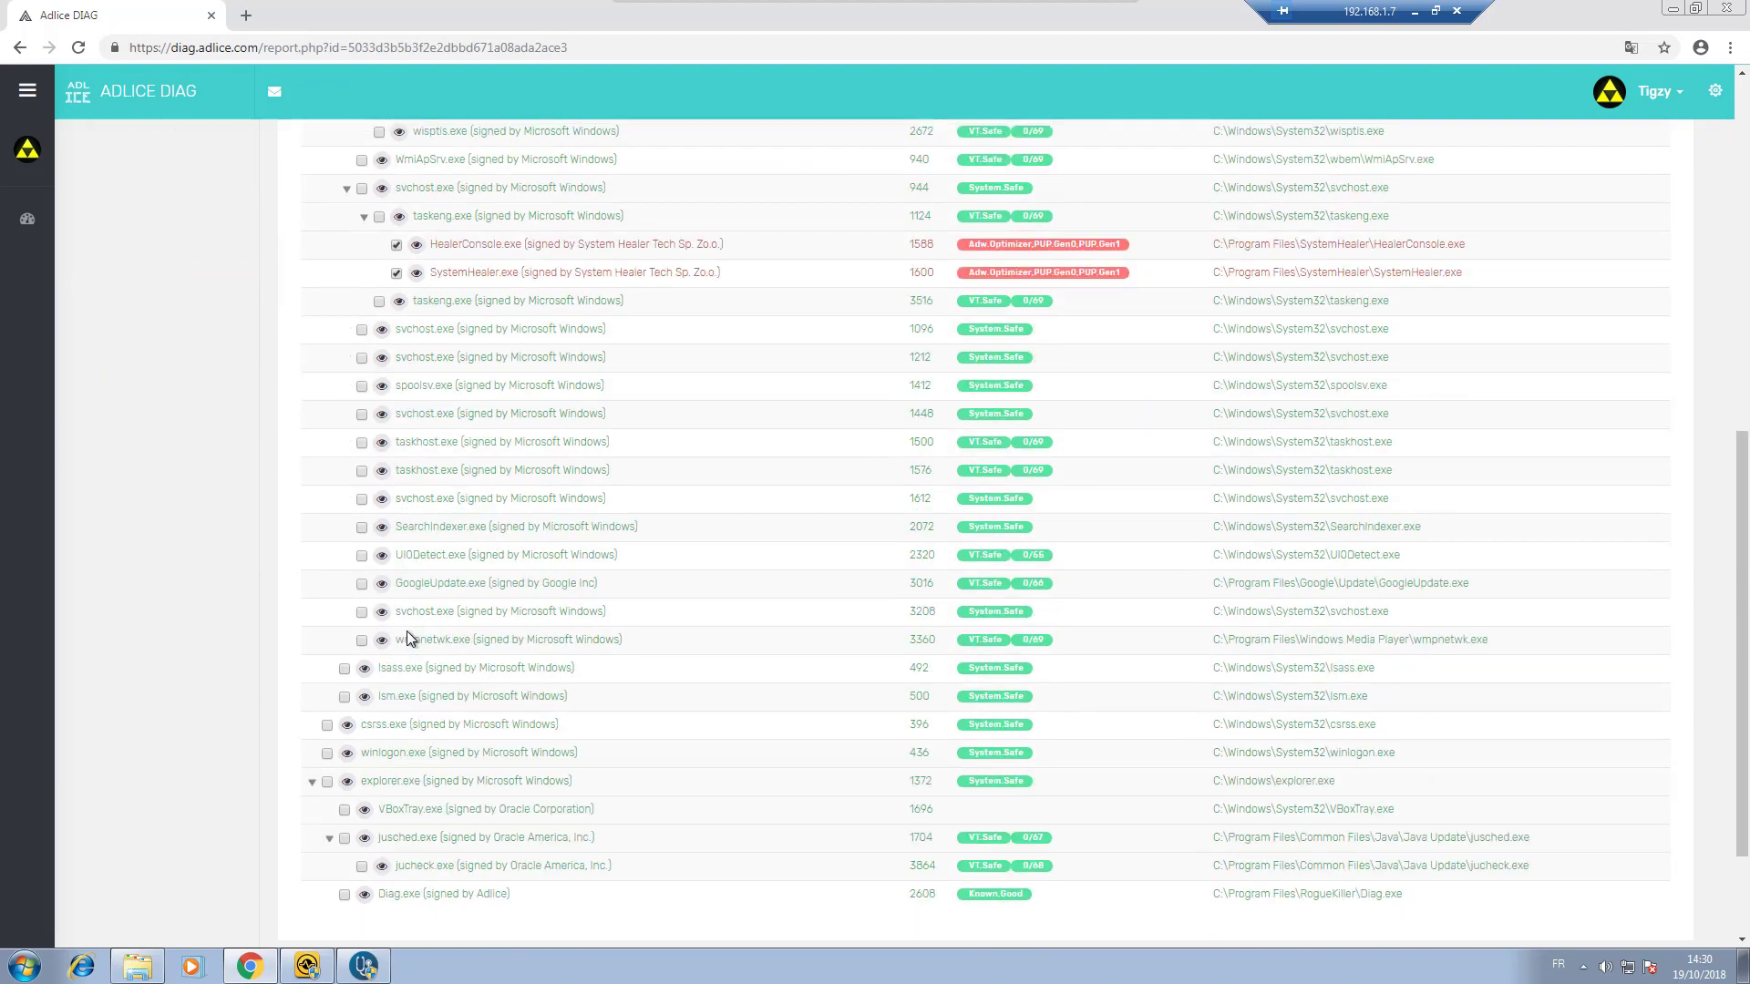
Mark and then unmark wmpnetwk.exe, svchost.exe (3208) and GoogleUpdate.exe, leaving them unselected
click(362, 640)
click(362, 611)
click(362, 585)
click(362, 640)
click(361, 611)
click(362, 584)
scroll(660, 555, up, 2)
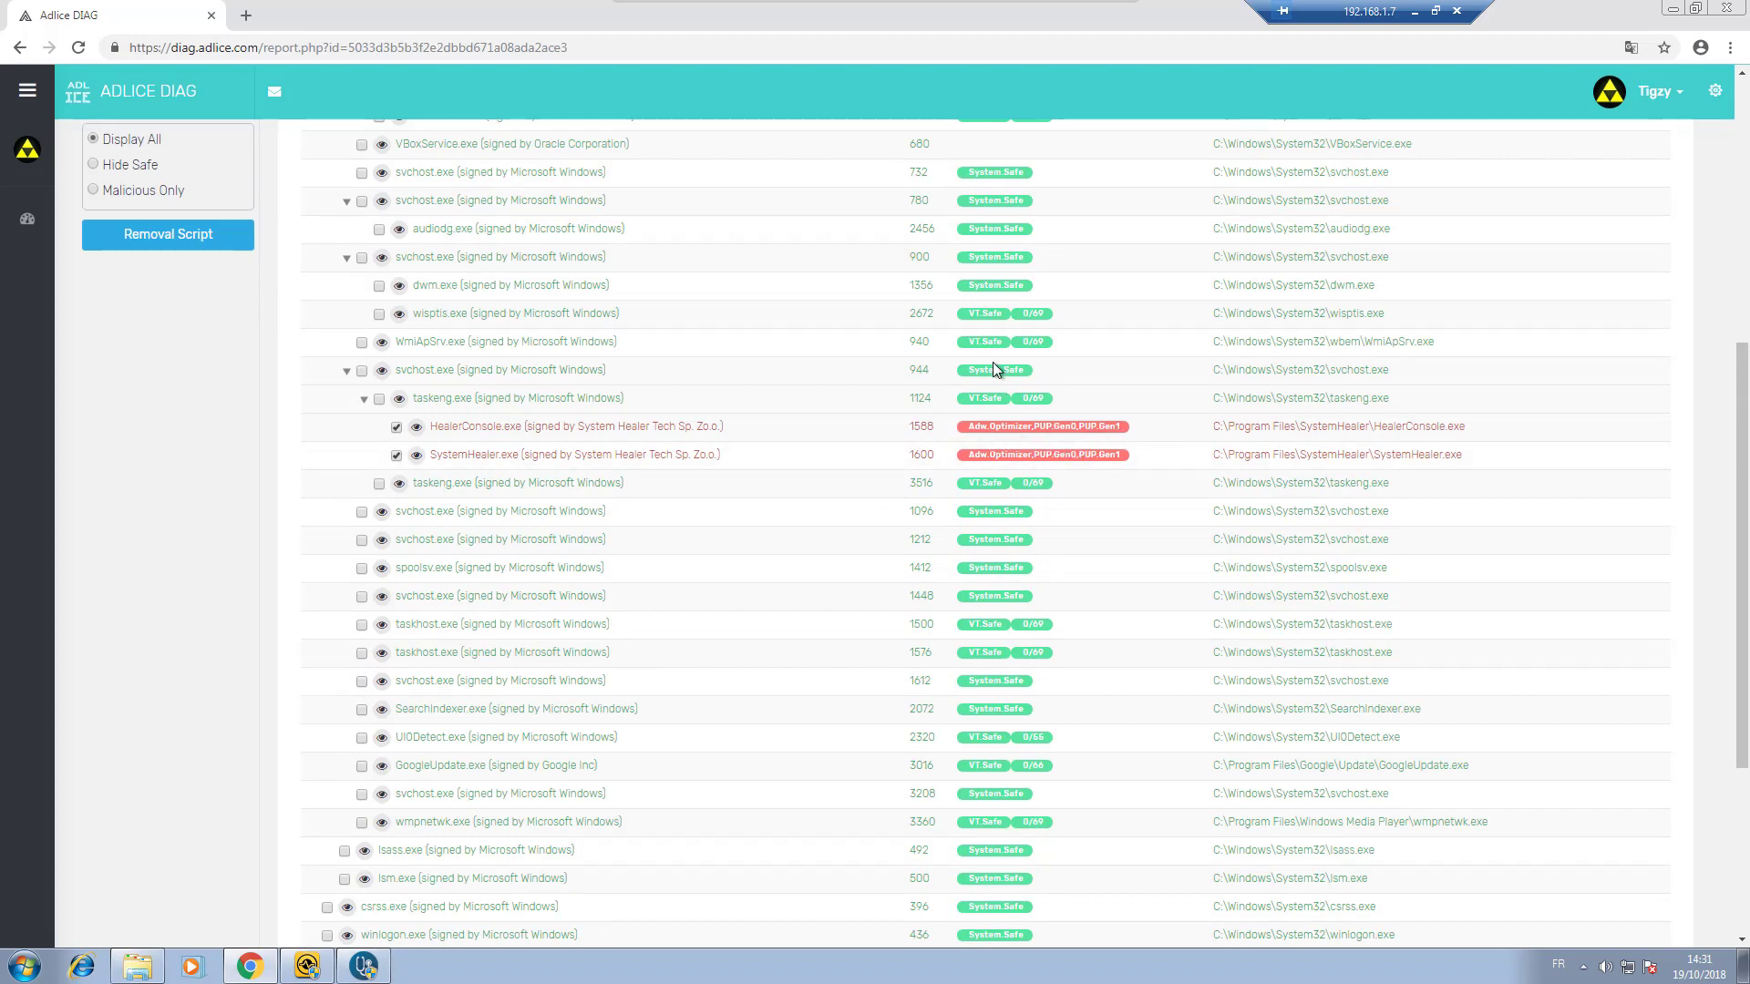
scroll(1042, 612, up, 6)
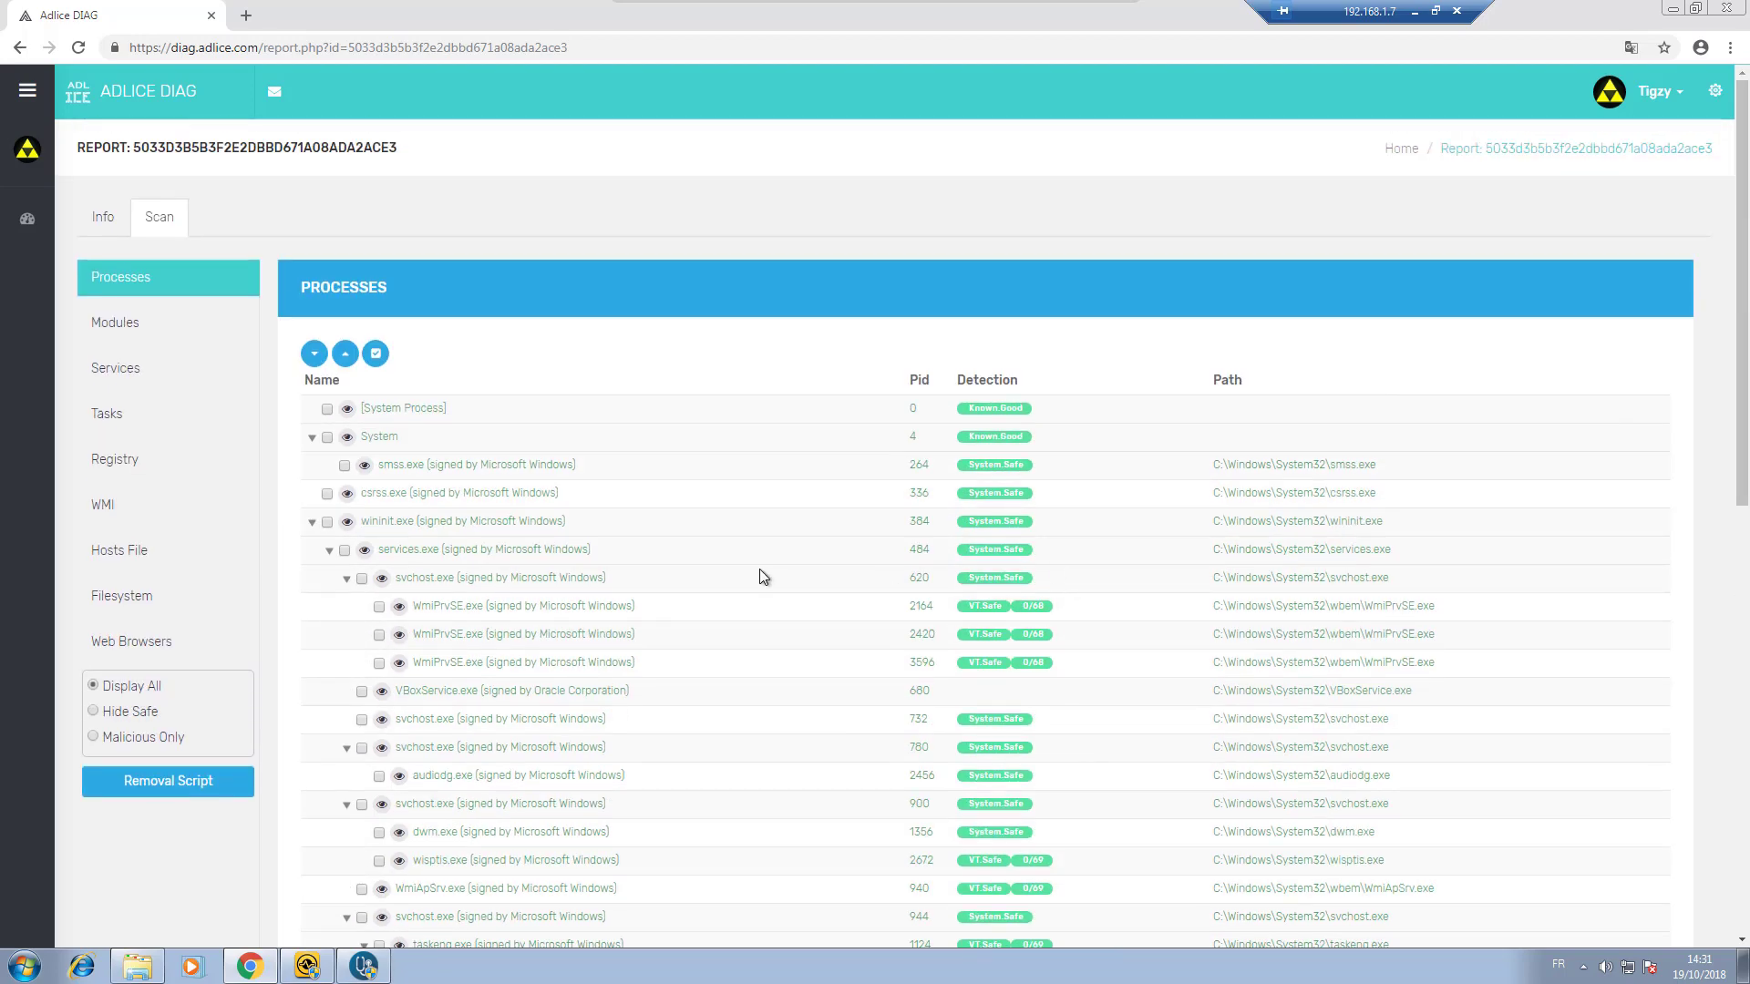
scroll(760, 560, down, 3)
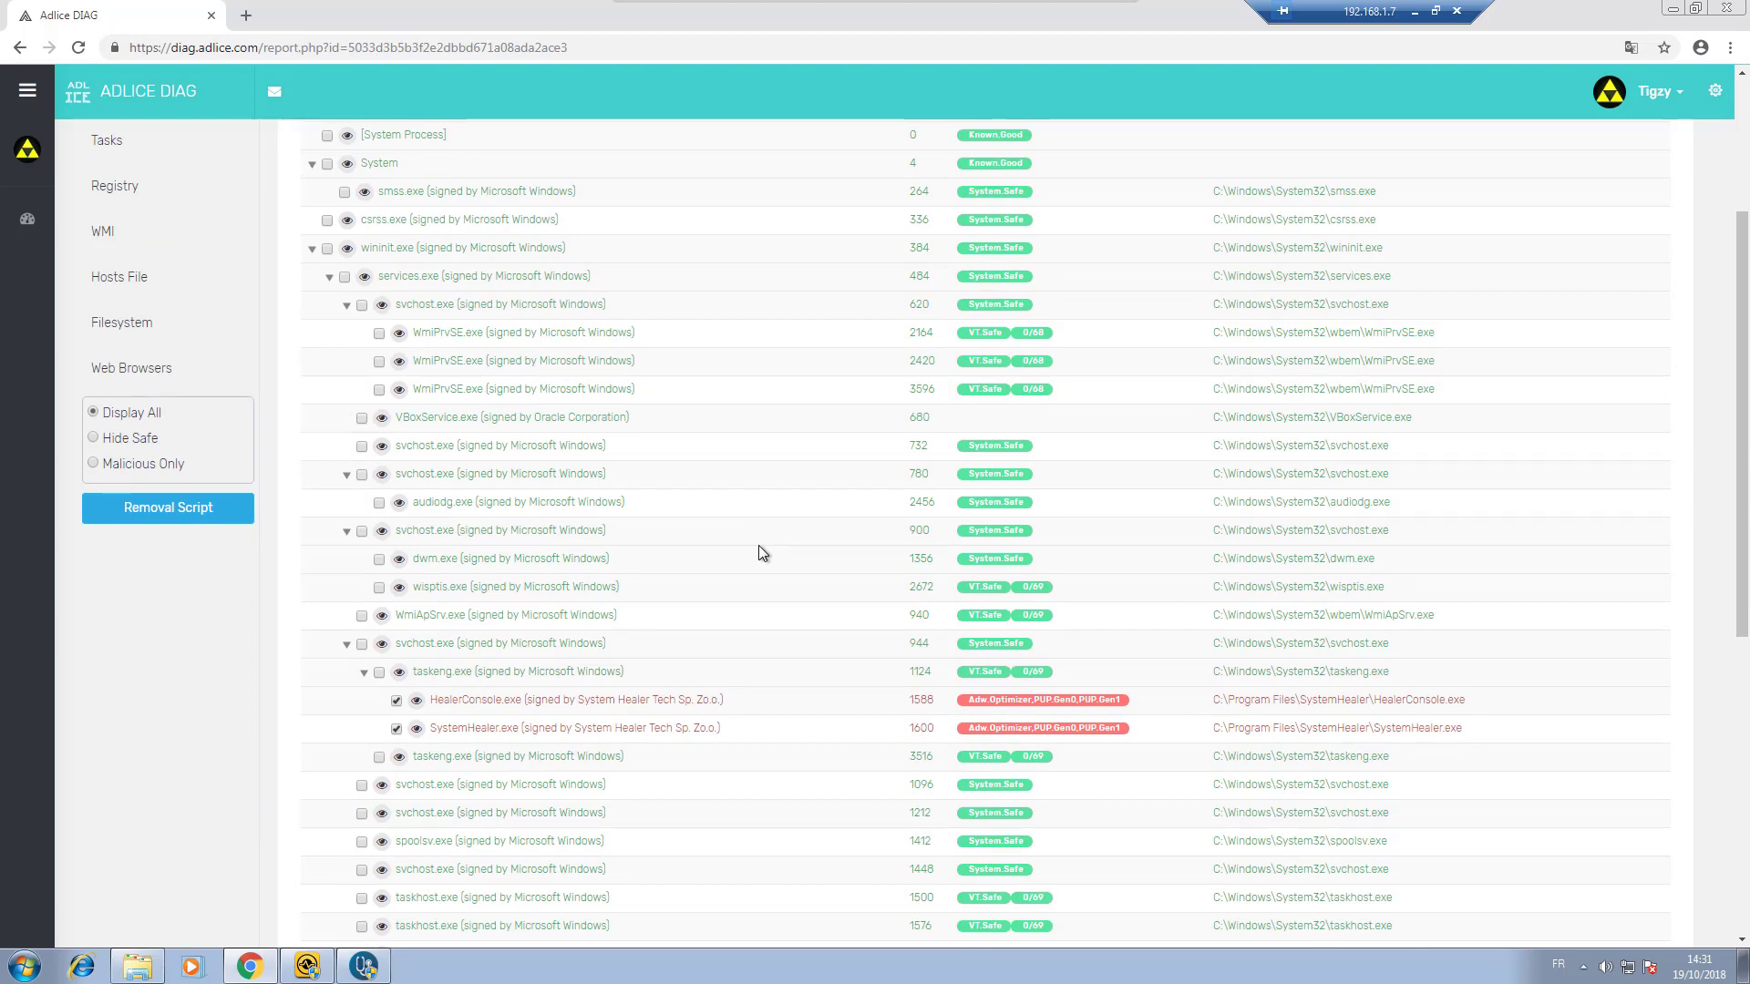
scroll(497, 497, up, 1)
scroll(497, 507, down, 3)
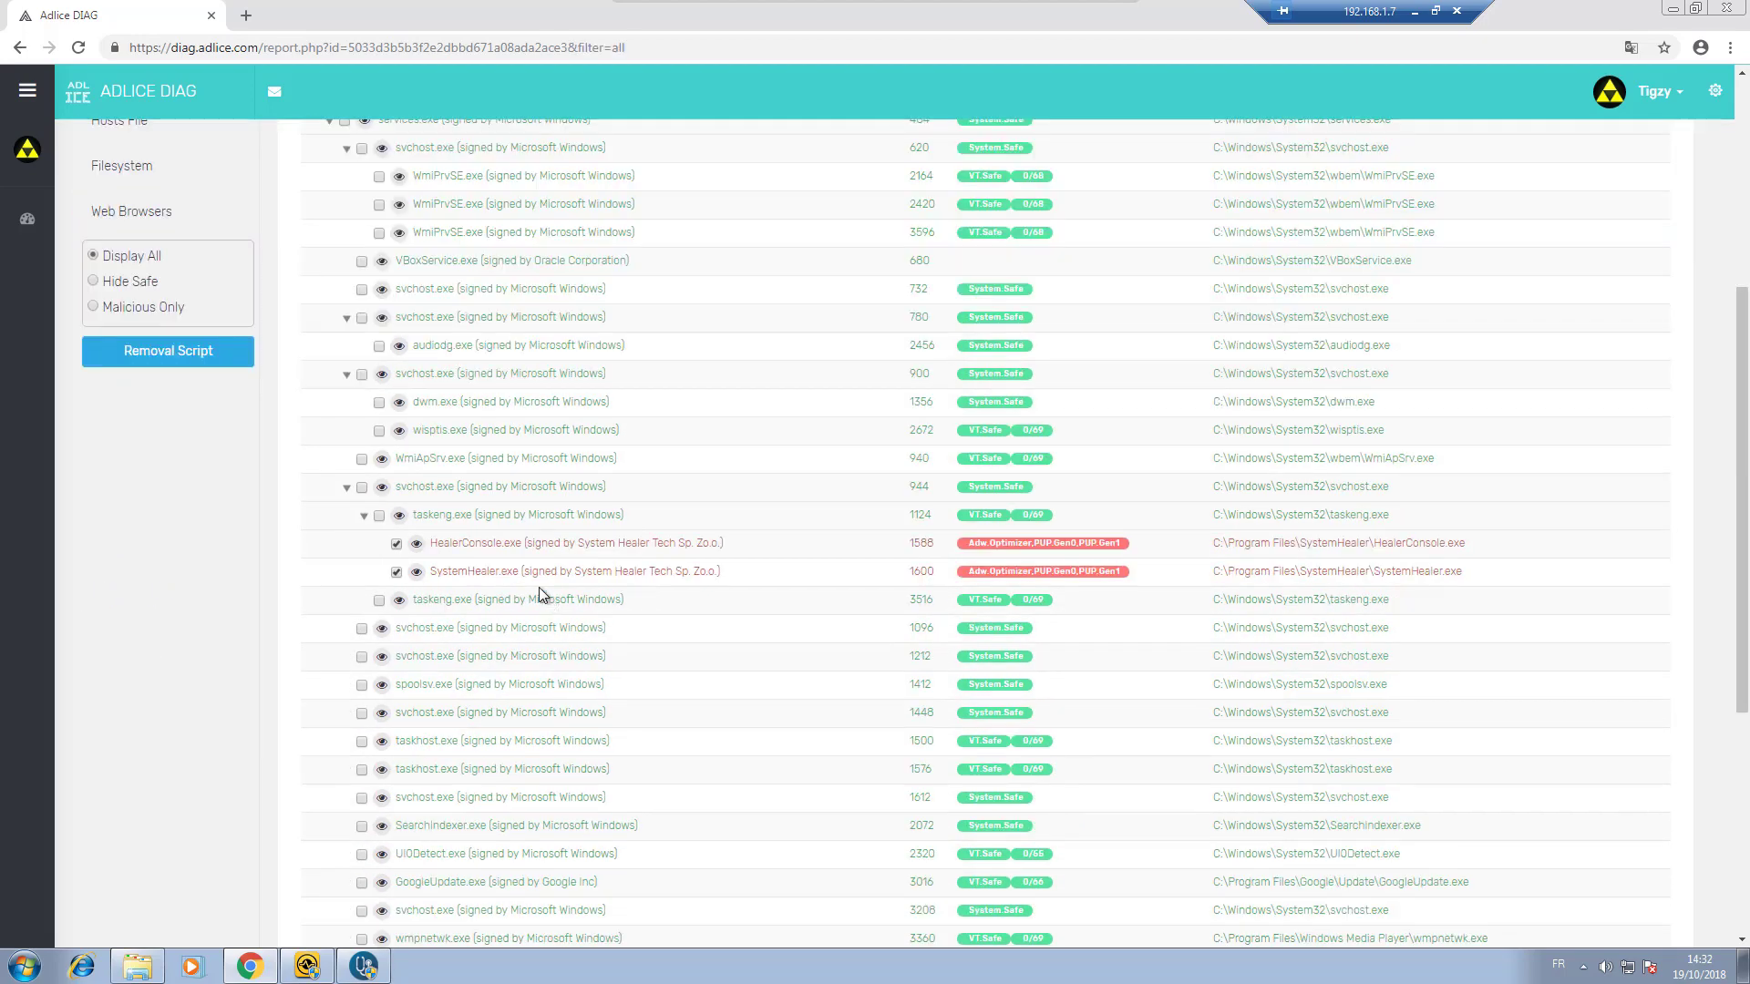
Switch the process list to show all processes, both safe and malicious
click(93, 256)
scroll(720, 570, up, 3)
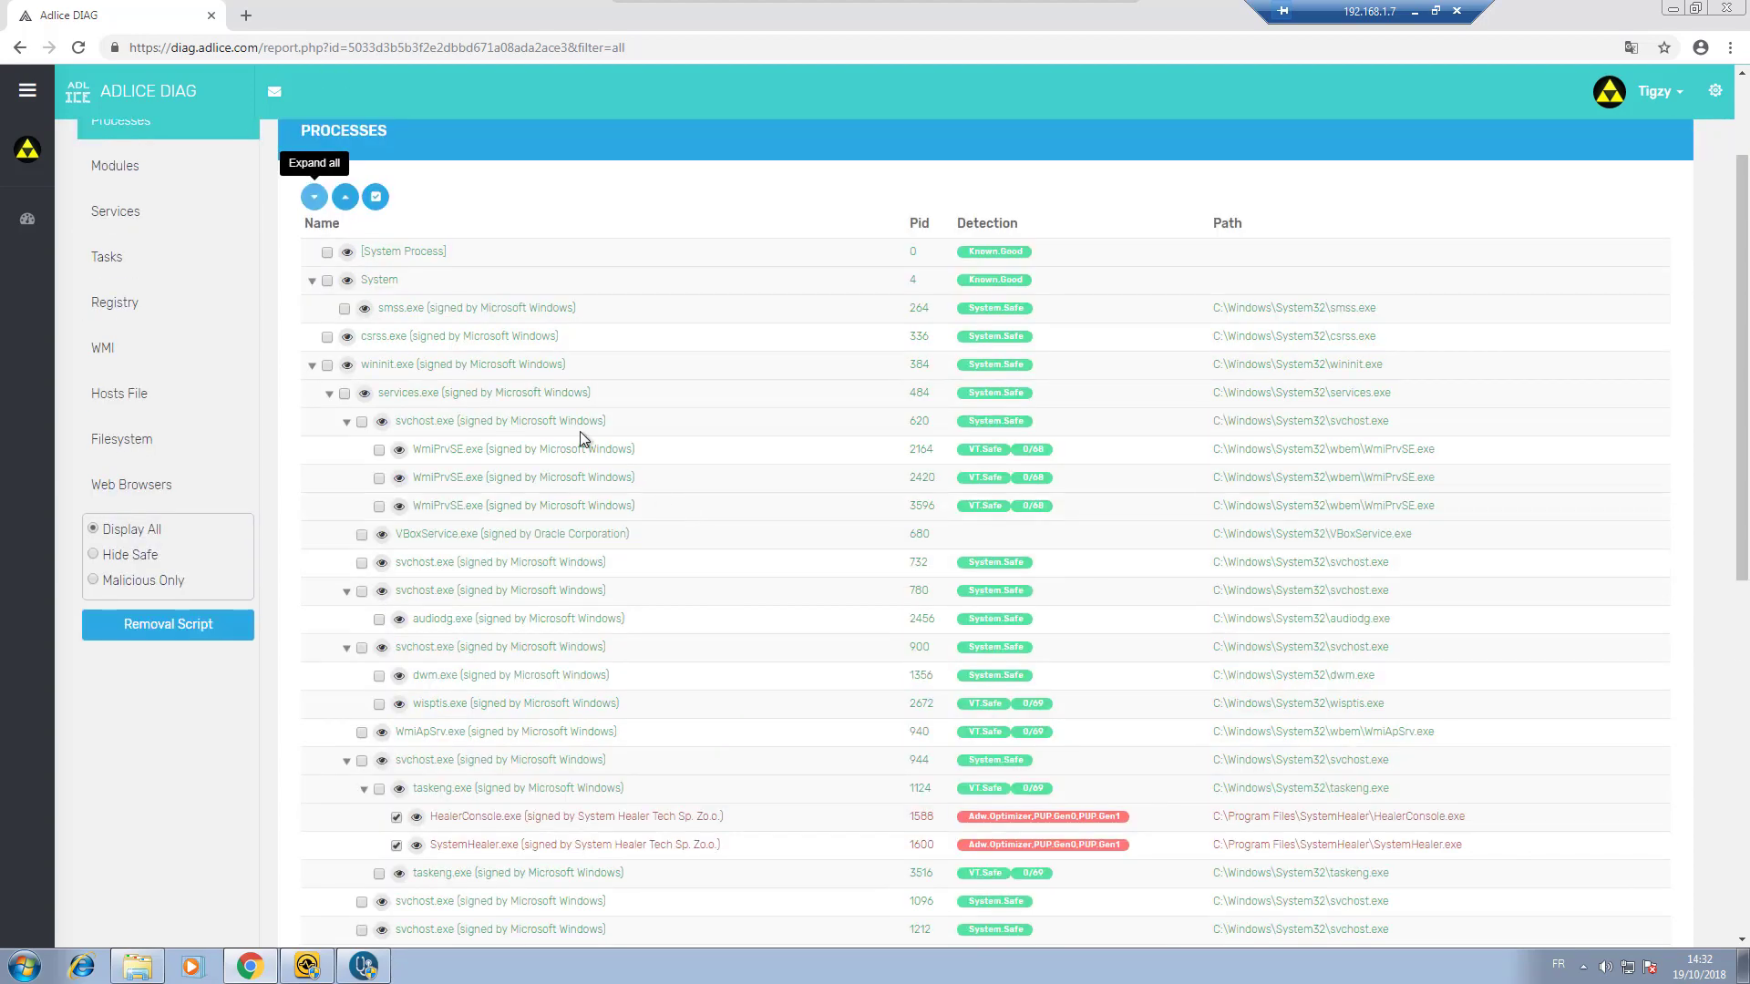
scroll(455, 438, up, 2)
scroll(410, 547, down, 5)
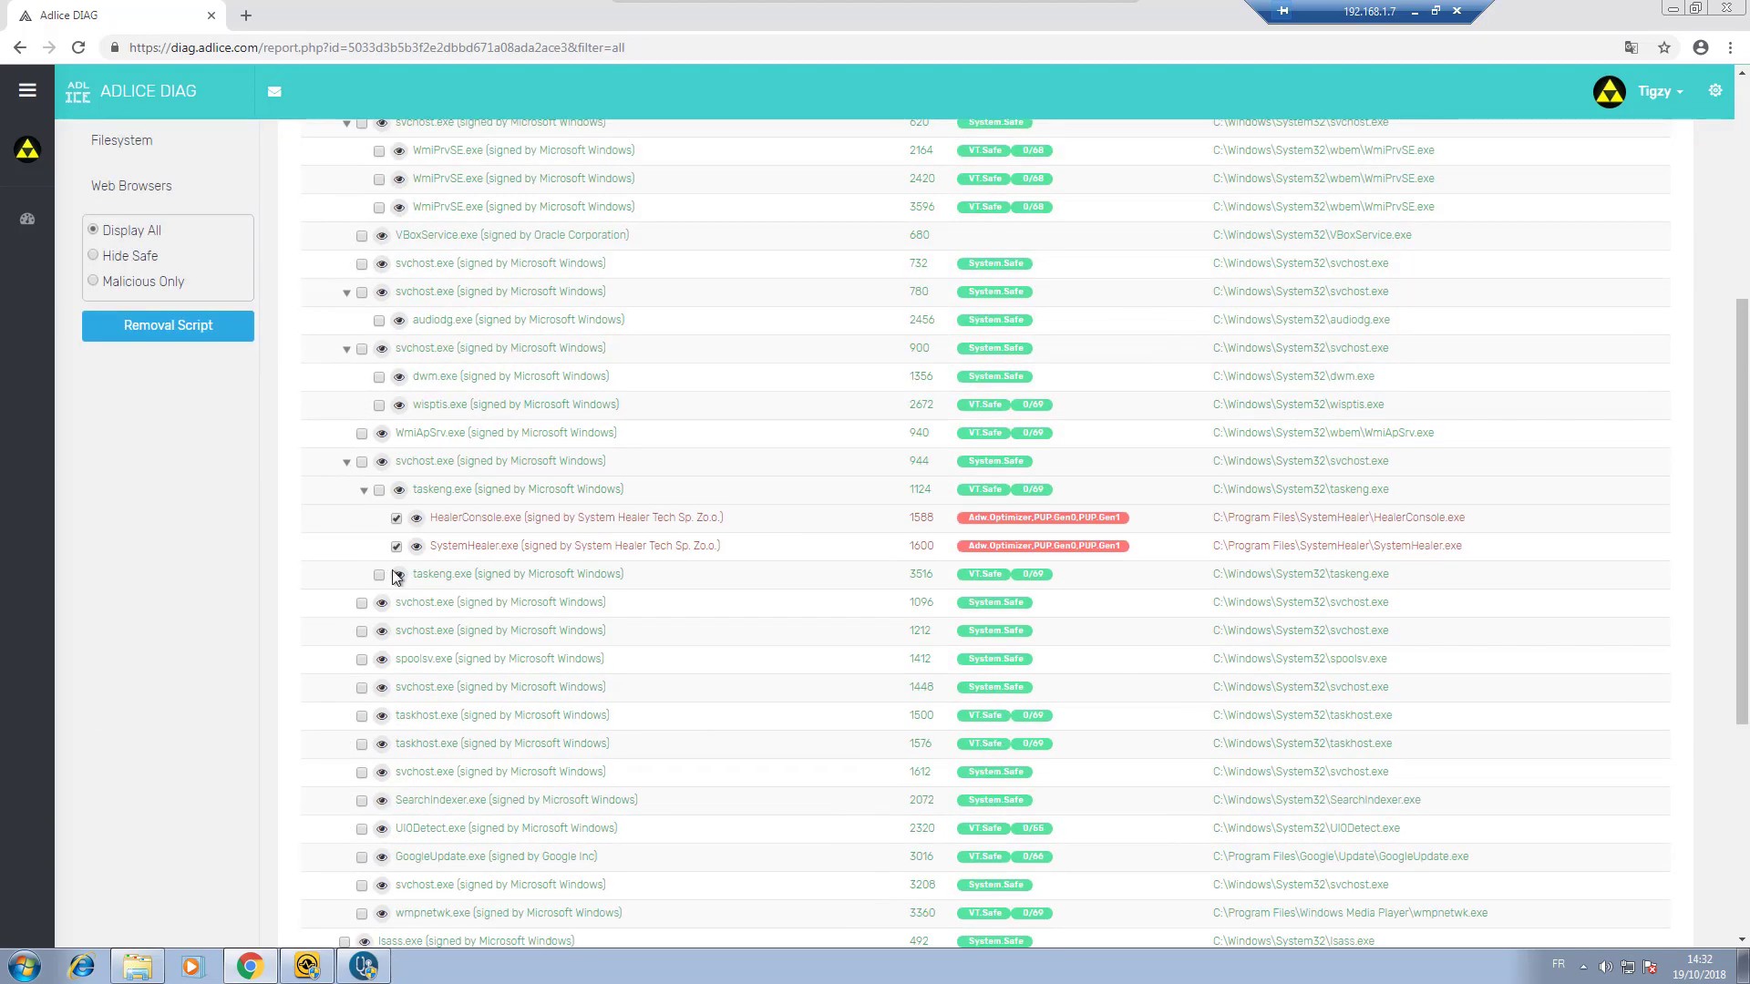
scroll(379, 616, up, 8)
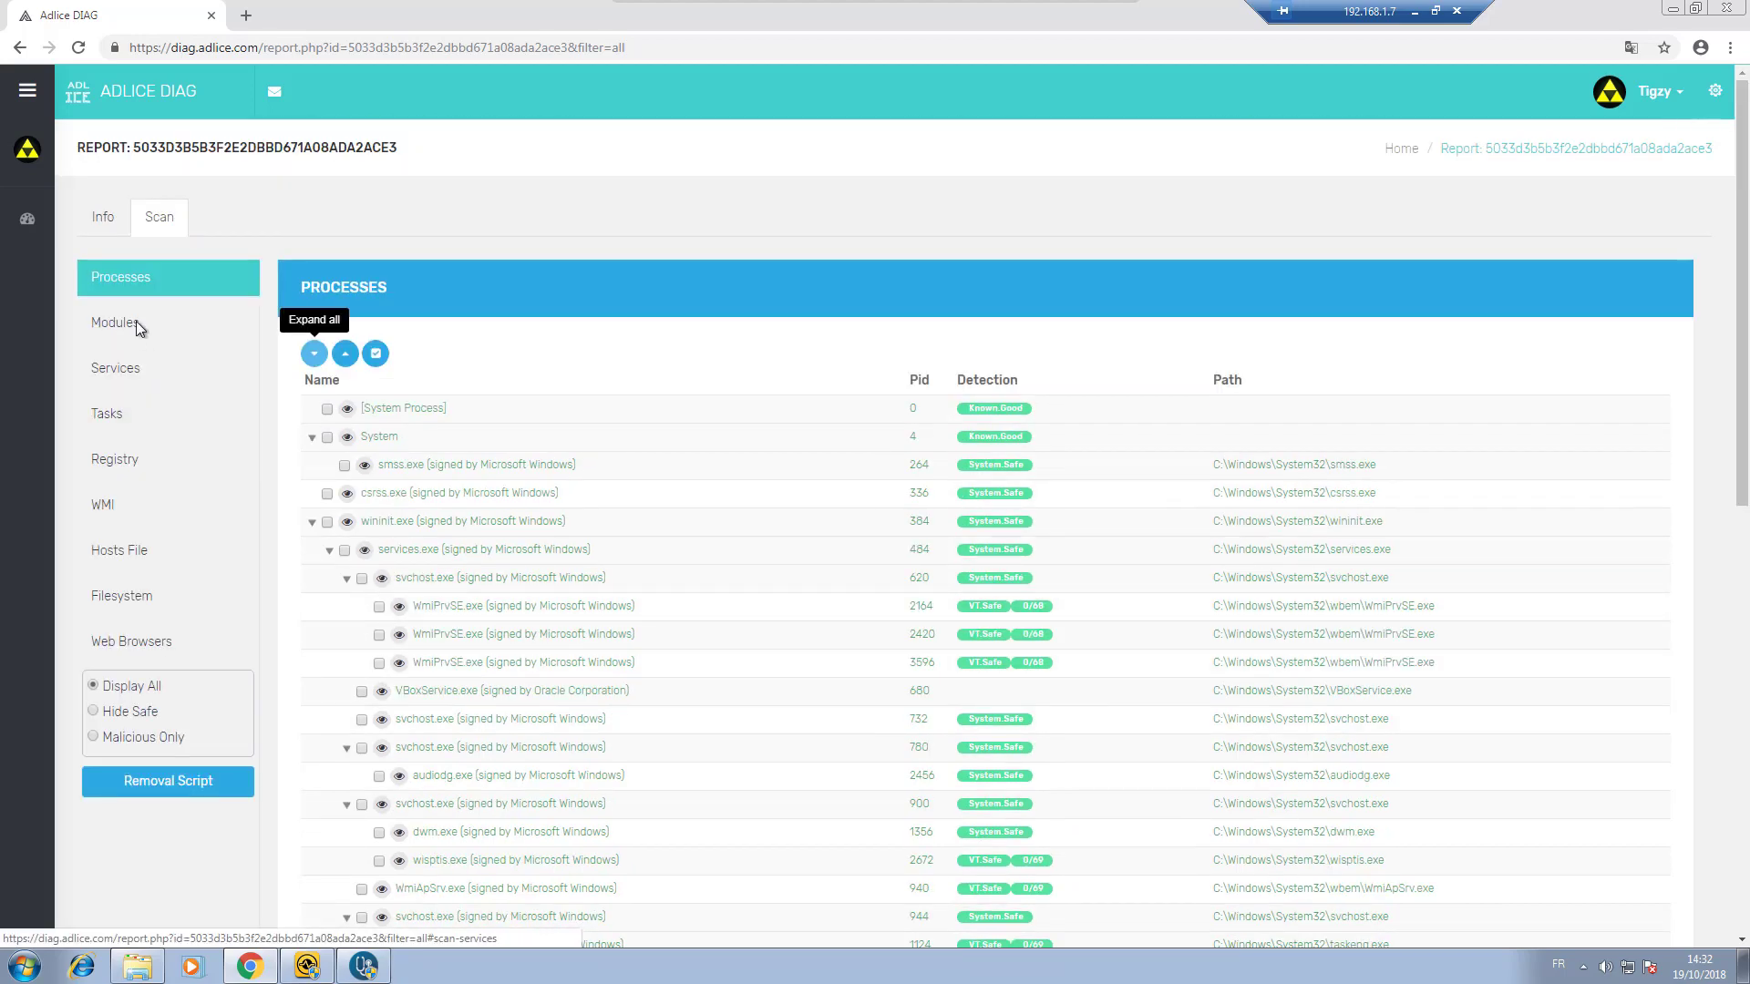
Review the Modules section, briefly expanding Explorer.EXE, then the scheduled Tasks
click(134, 321)
click(312, 407)
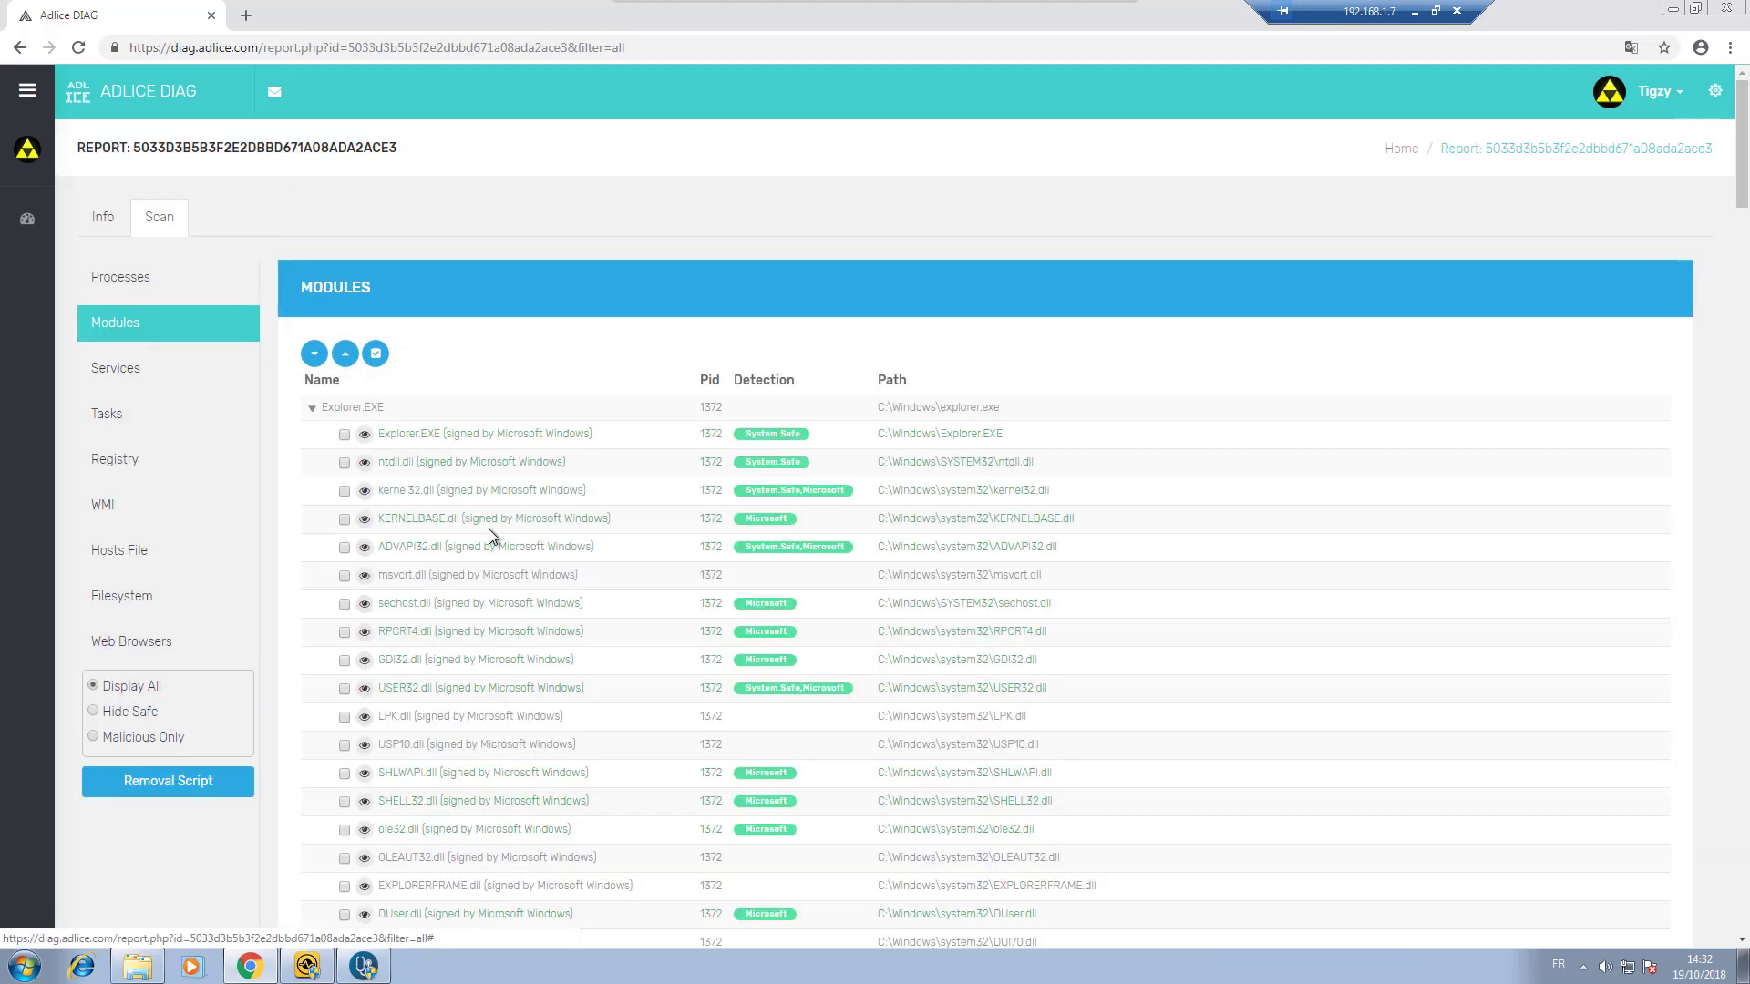
click(311, 408)
click(108, 416)
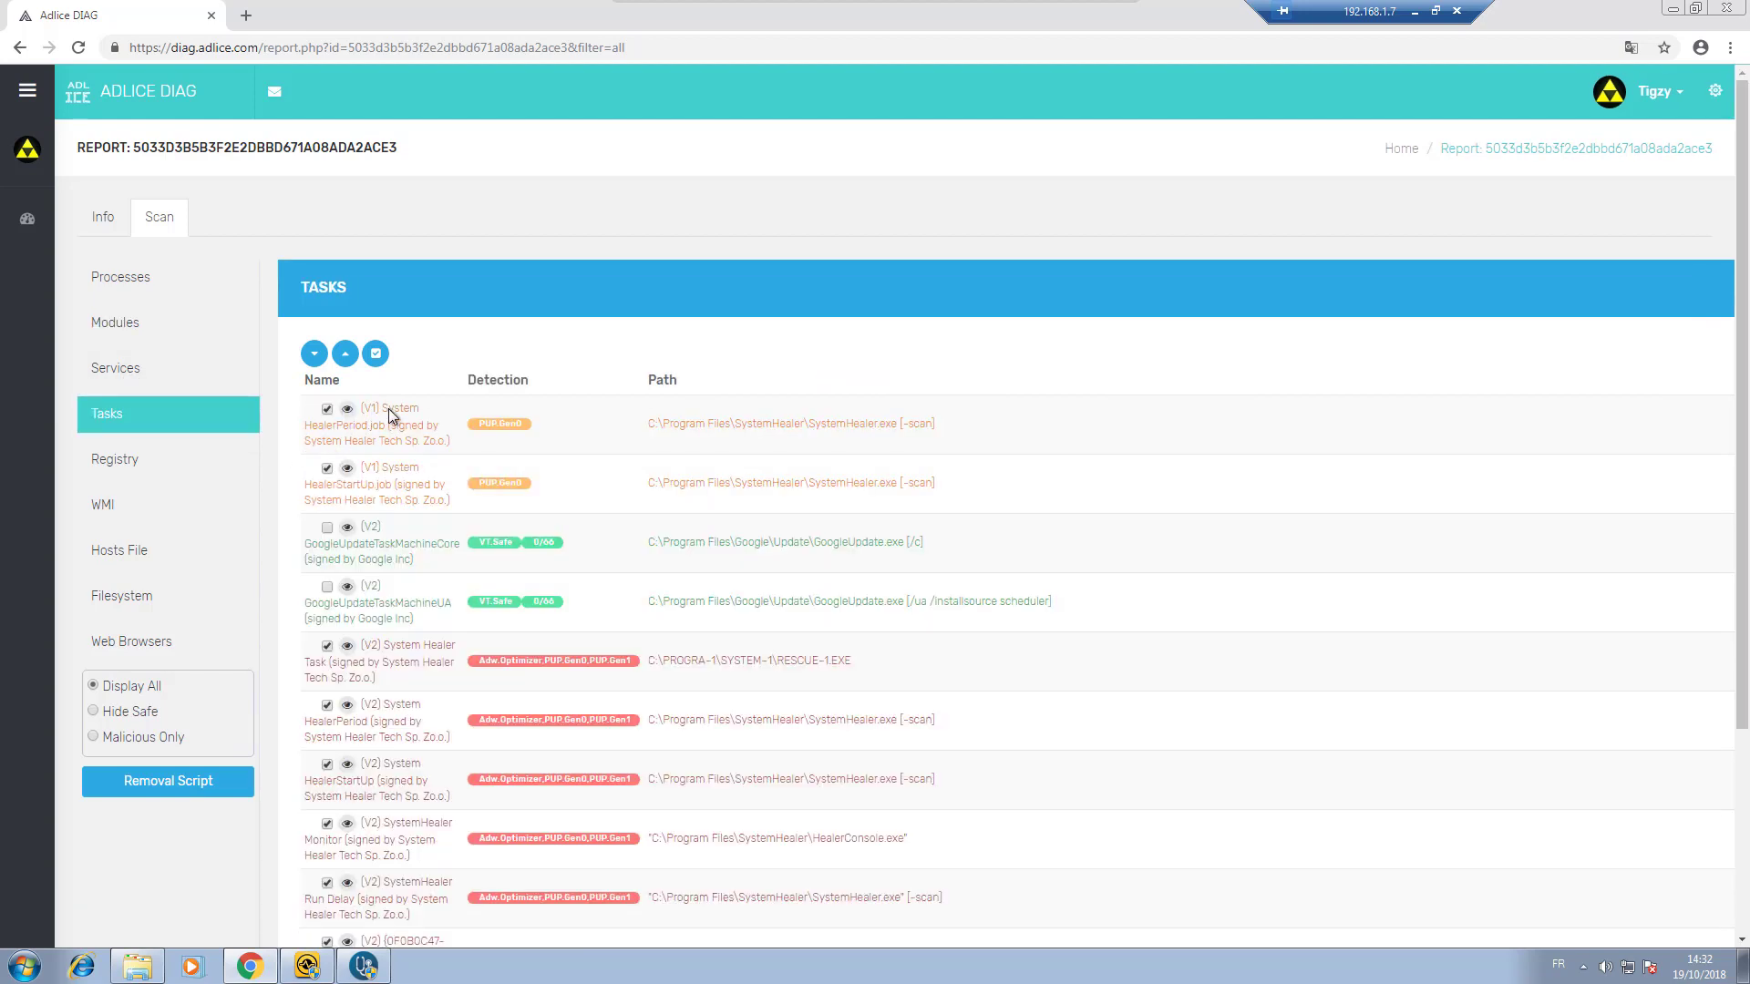
scroll(533, 424, down, 3)
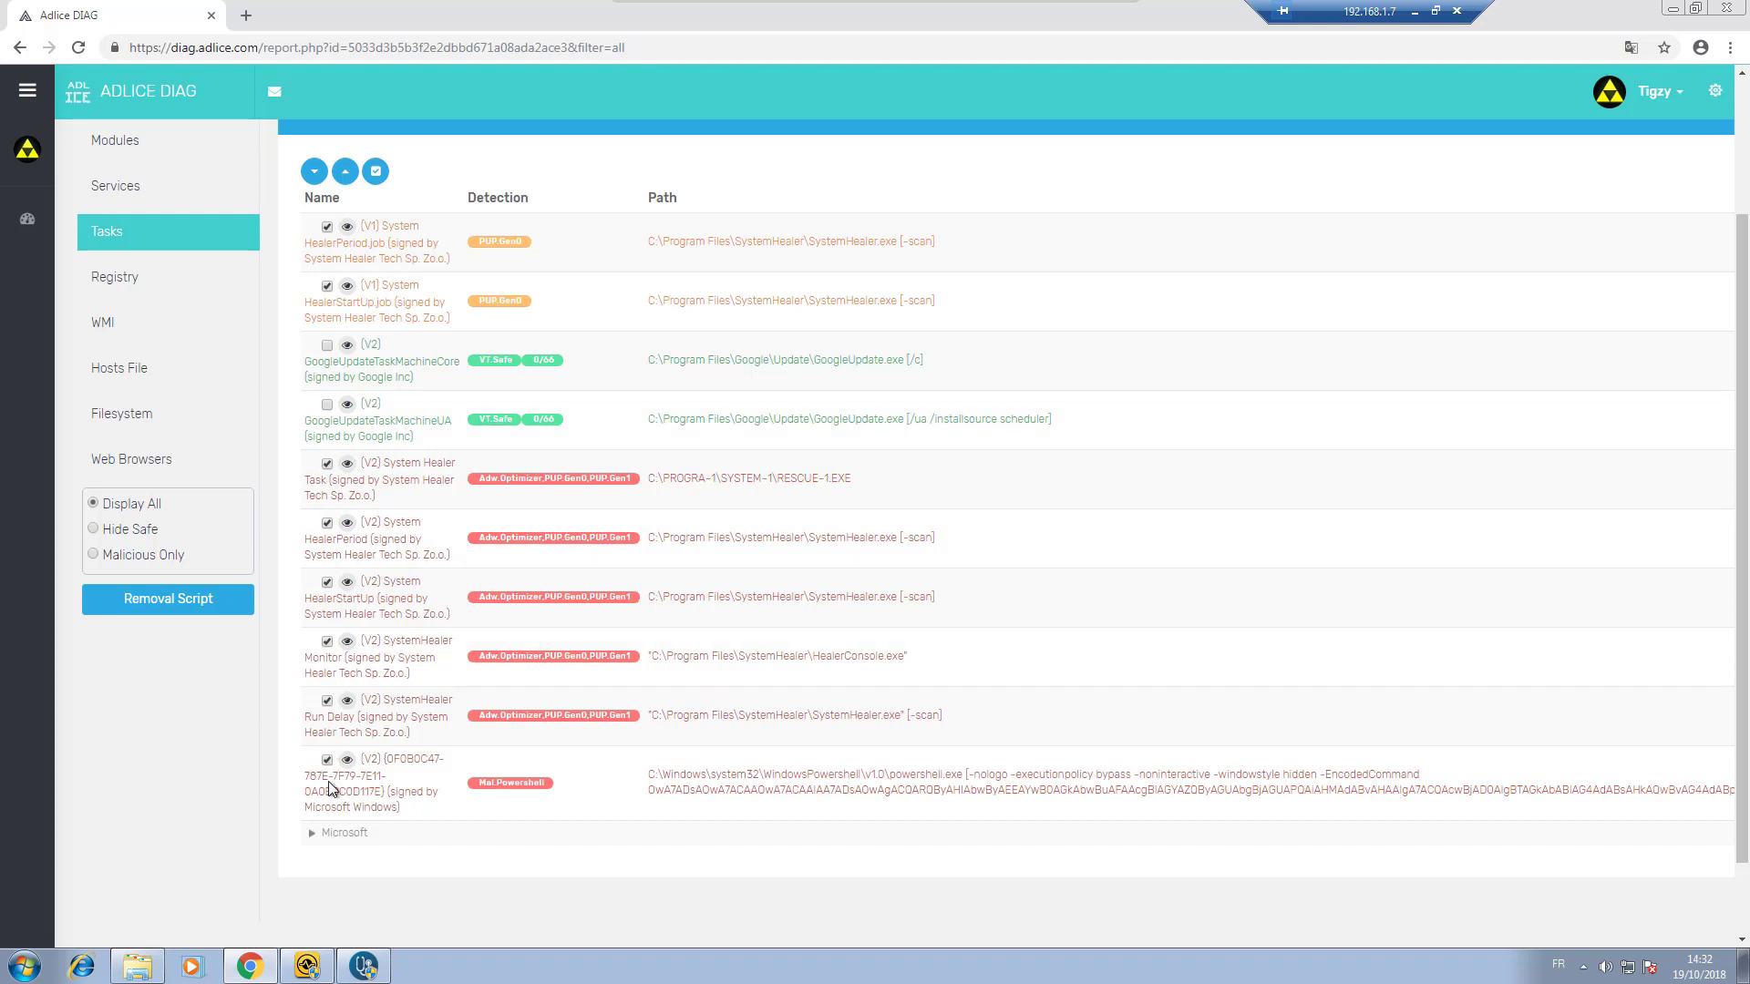
scroll(485, 550, up, 1)
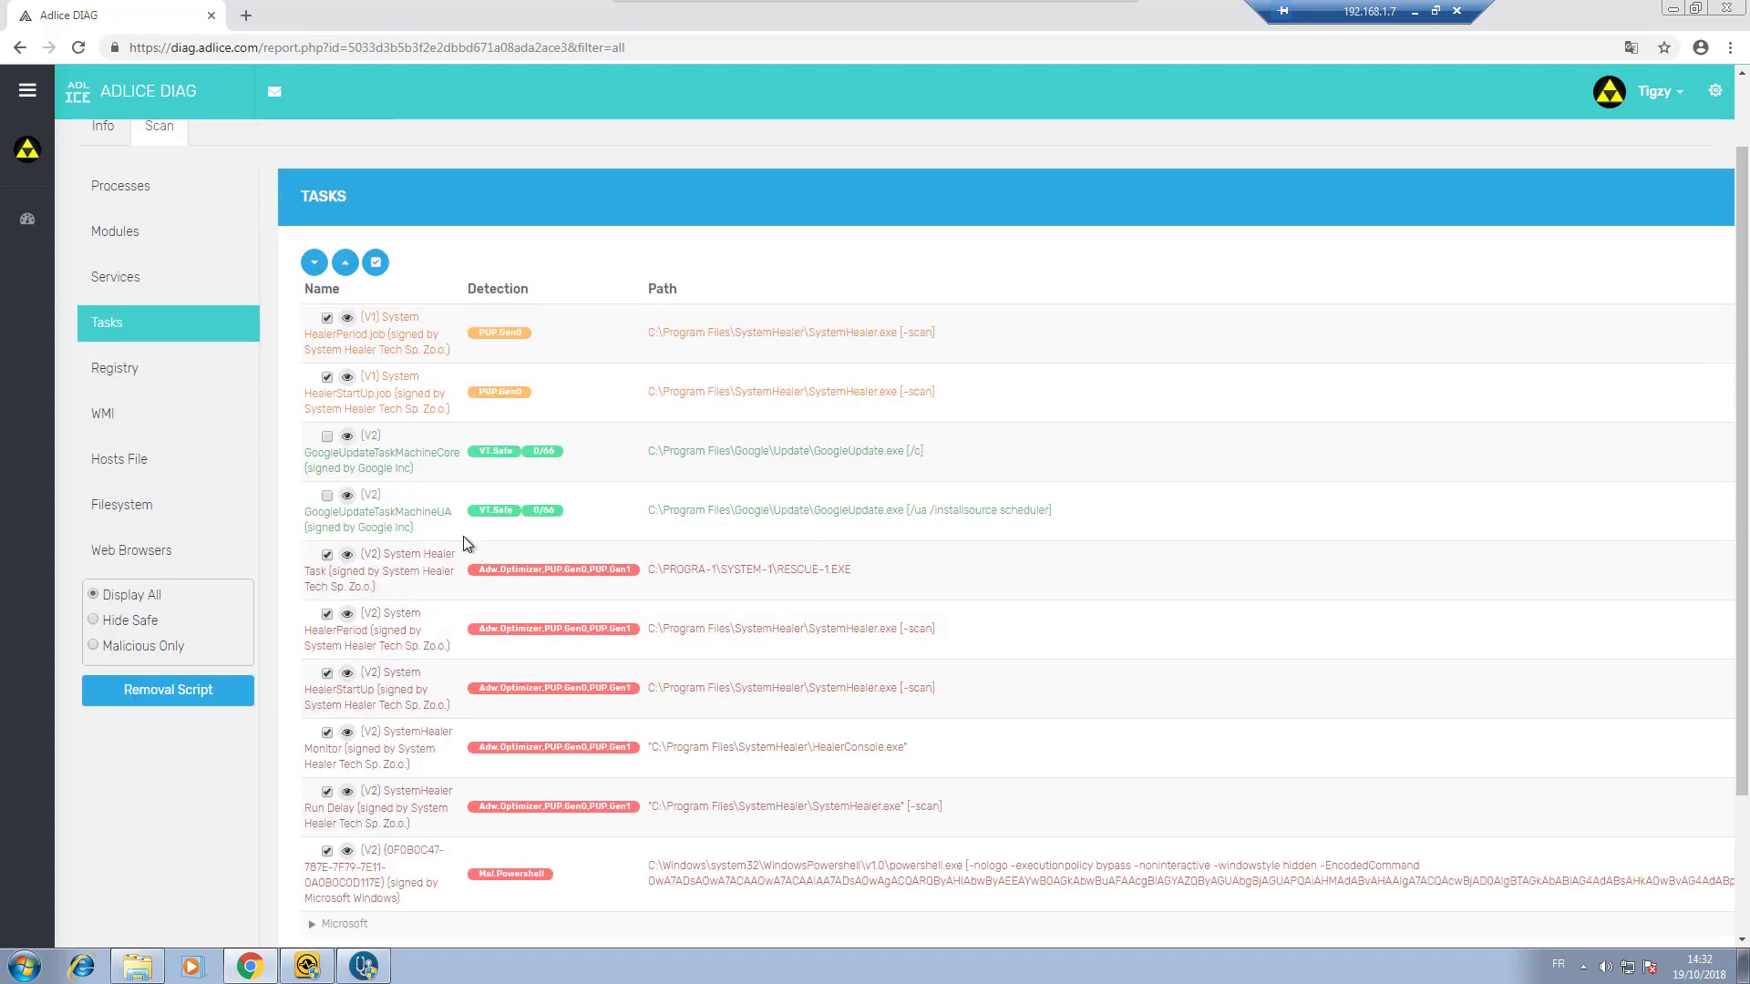
Step through the Registry, WMI, Hosts File, Filesystem and Web Browsers results
click(133, 365)
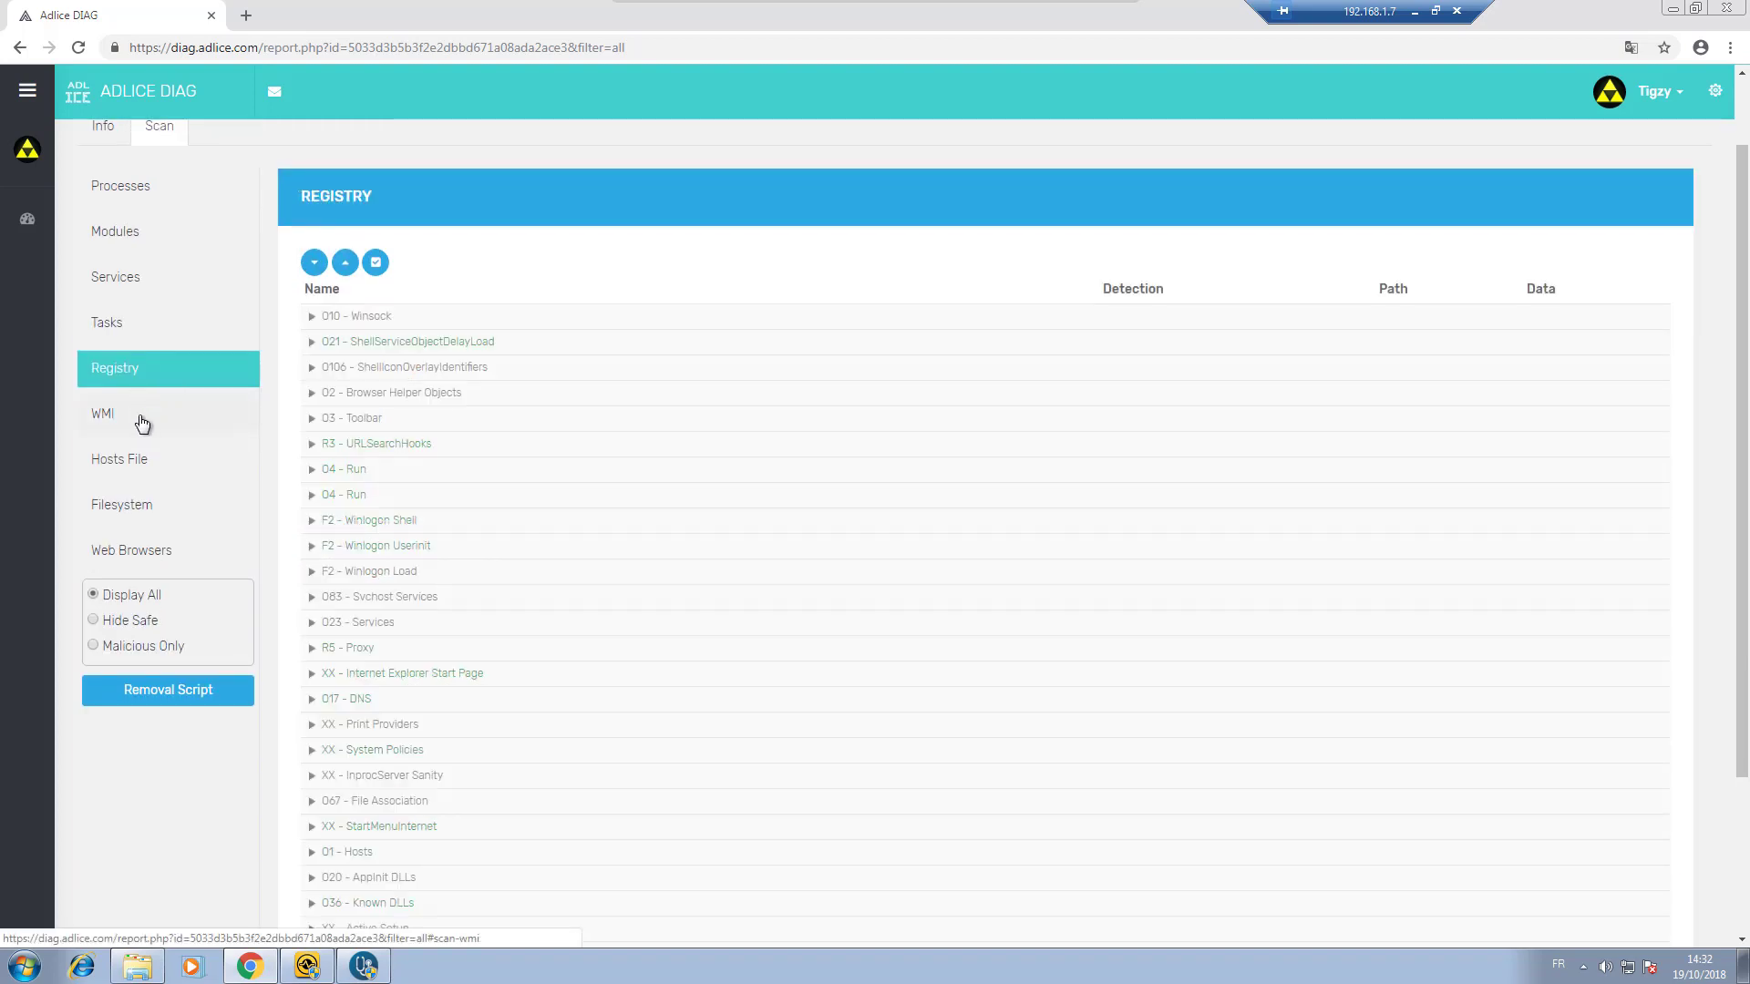
click(137, 421)
click(121, 550)
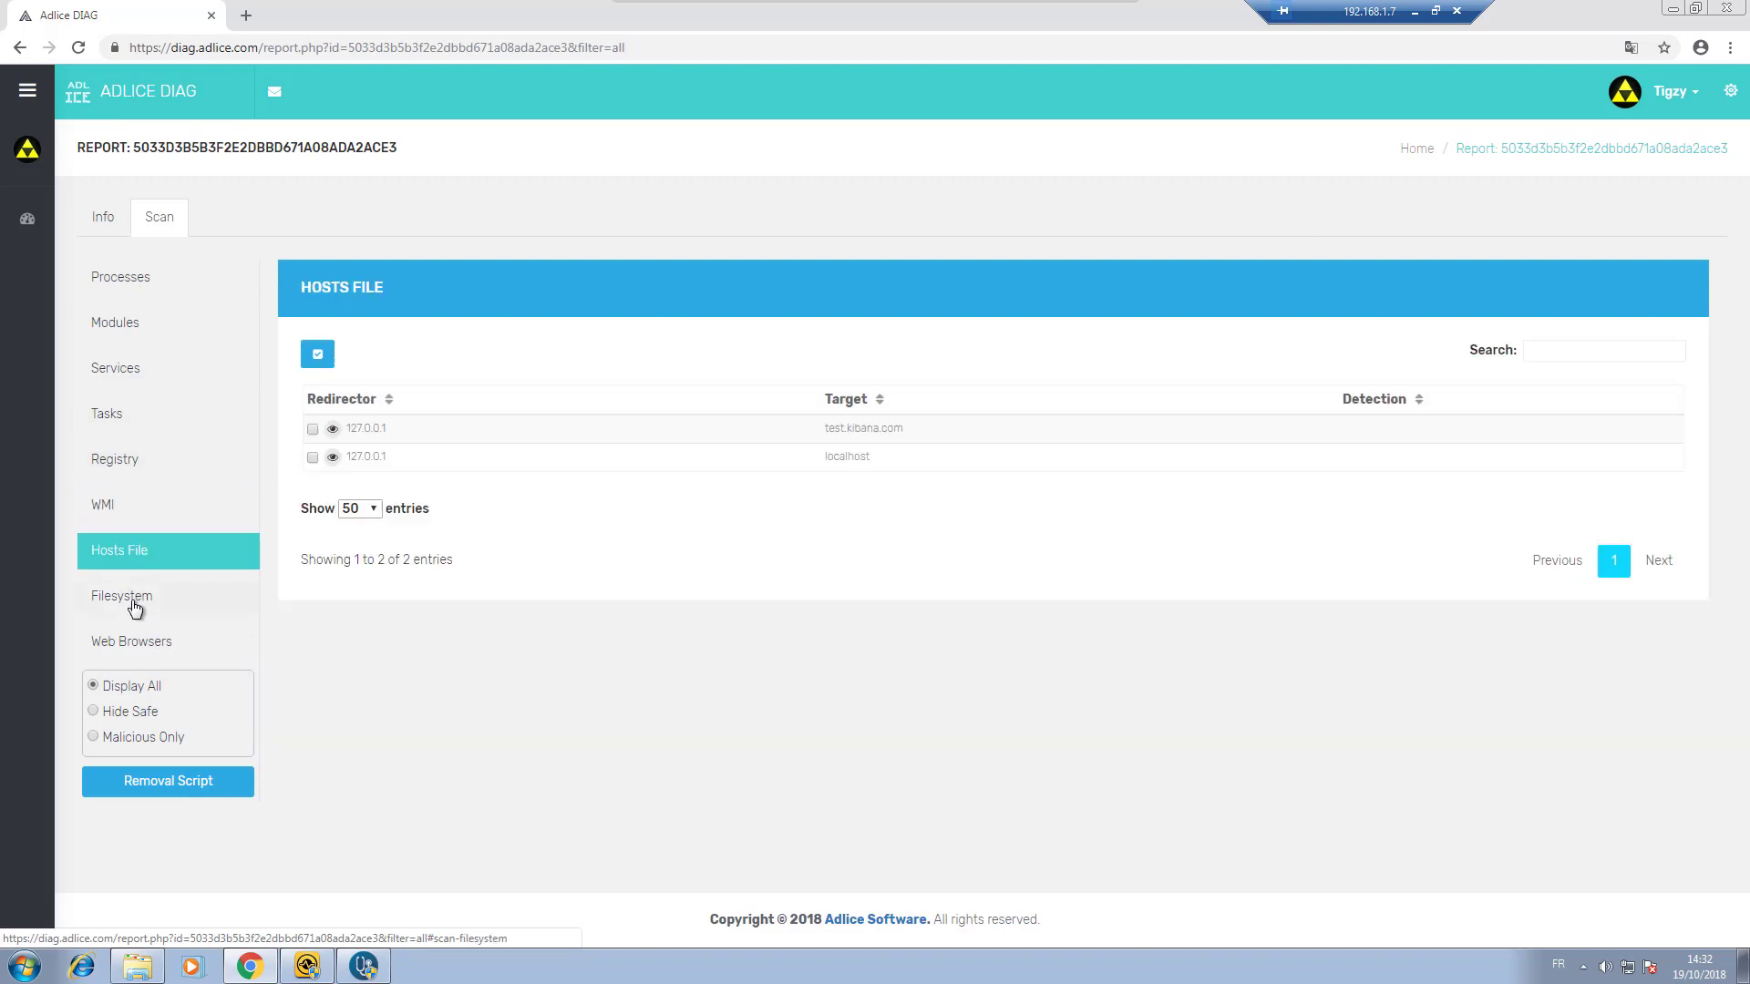
click(129, 598)
click(138, 643)
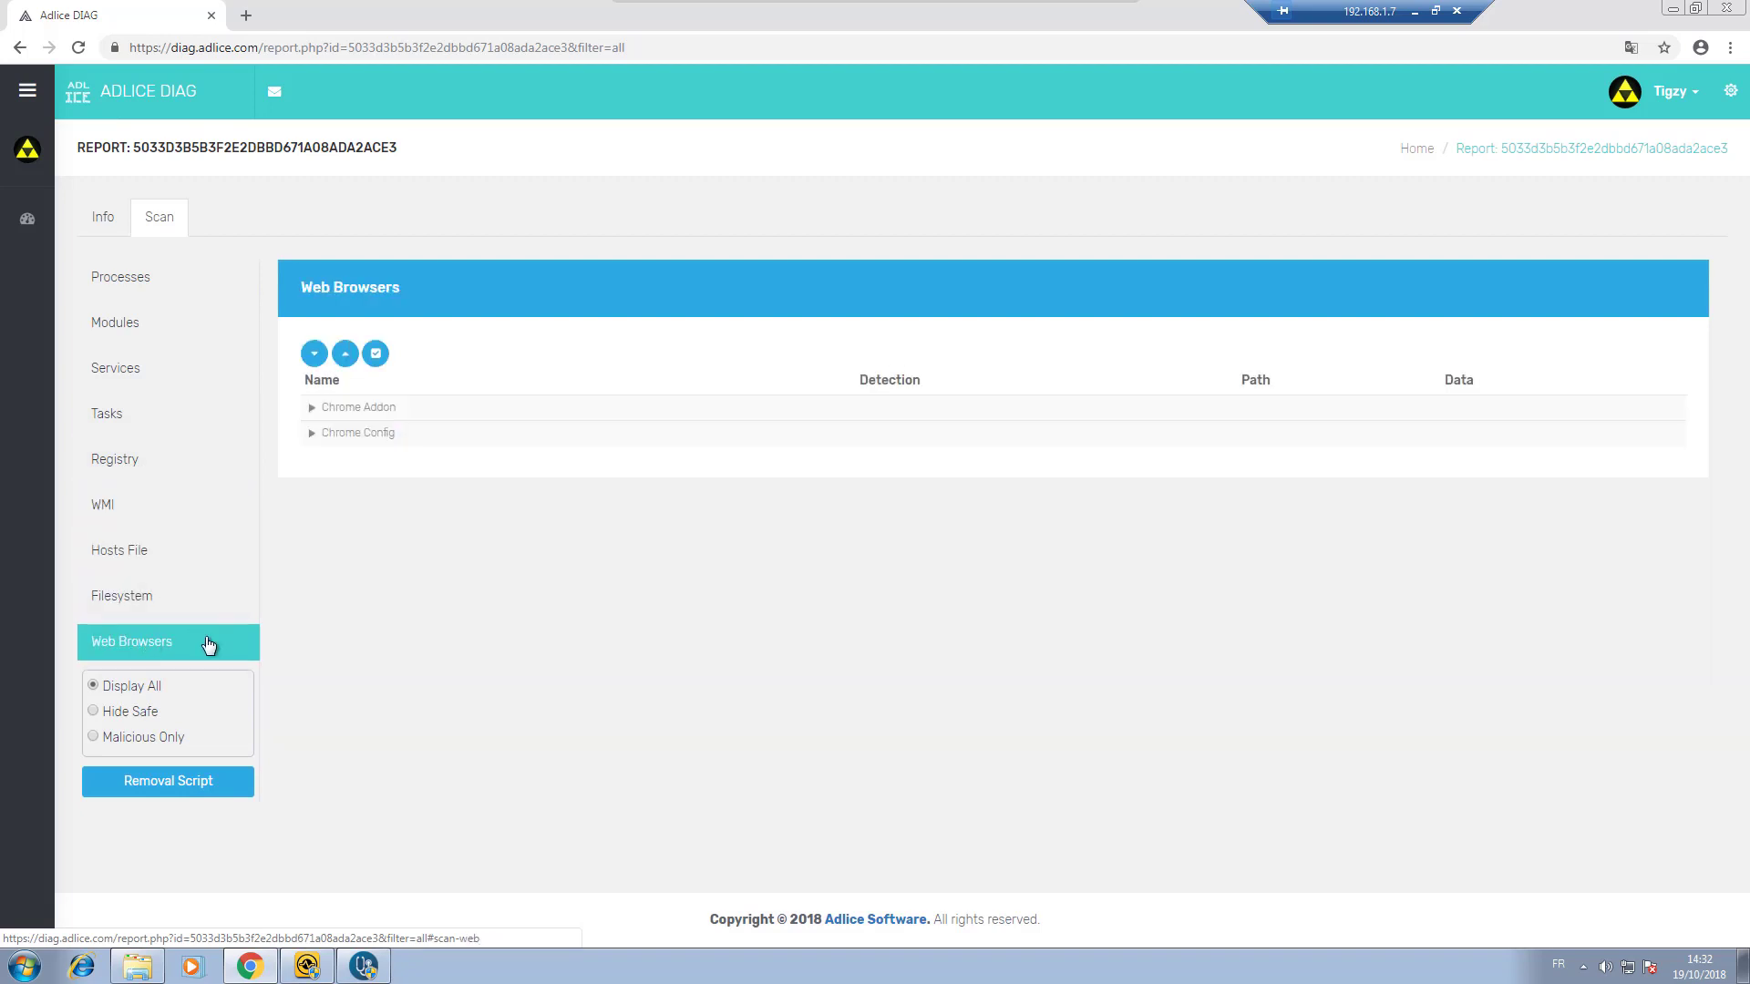
Generate a removal script from the checked items and reload the report page
click(153, 789)
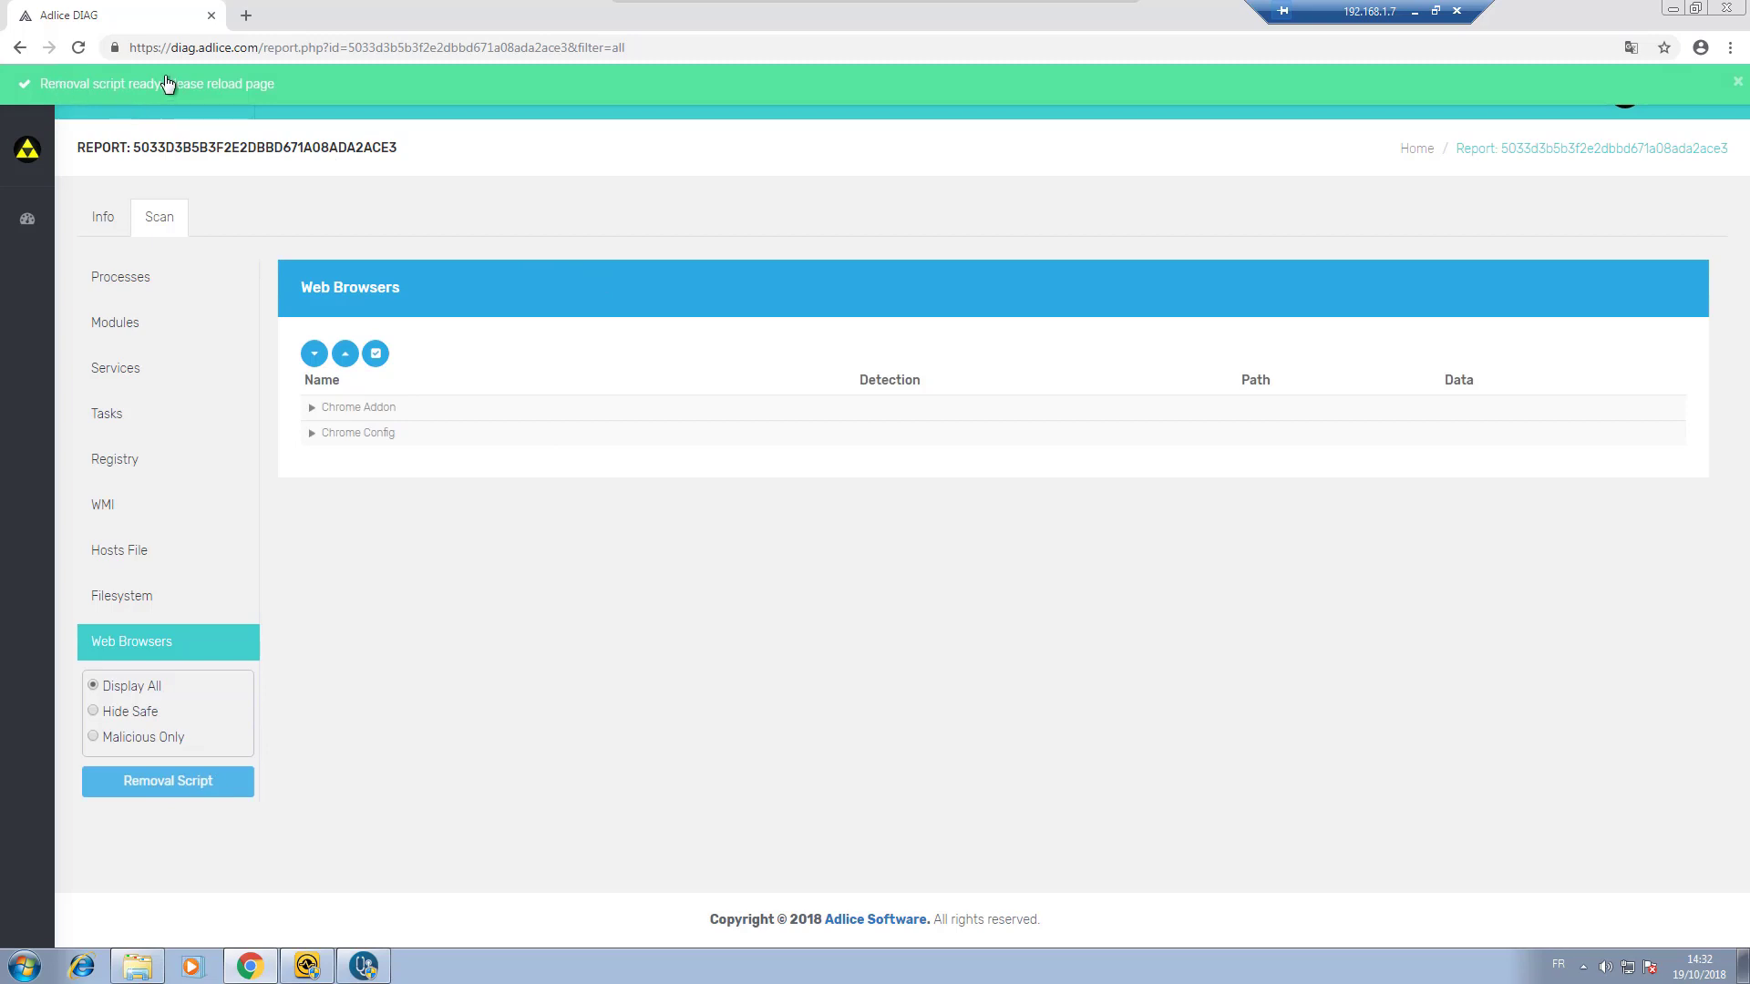
click(136, 87)
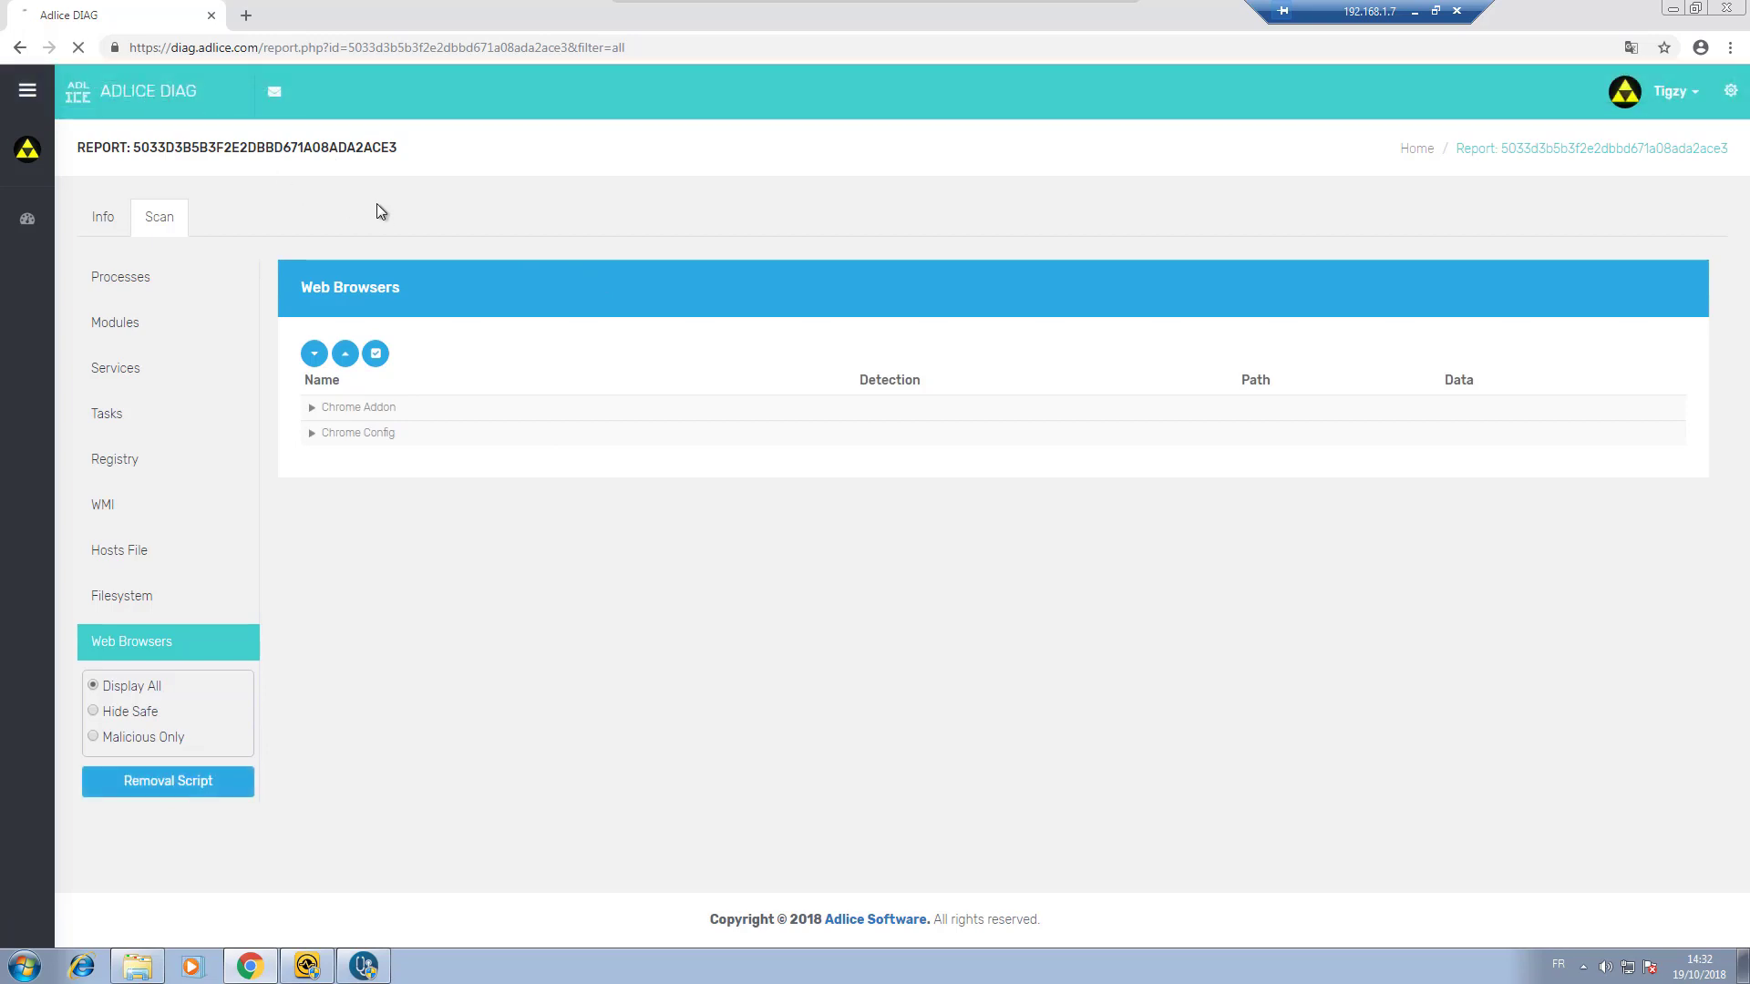
key(F5)
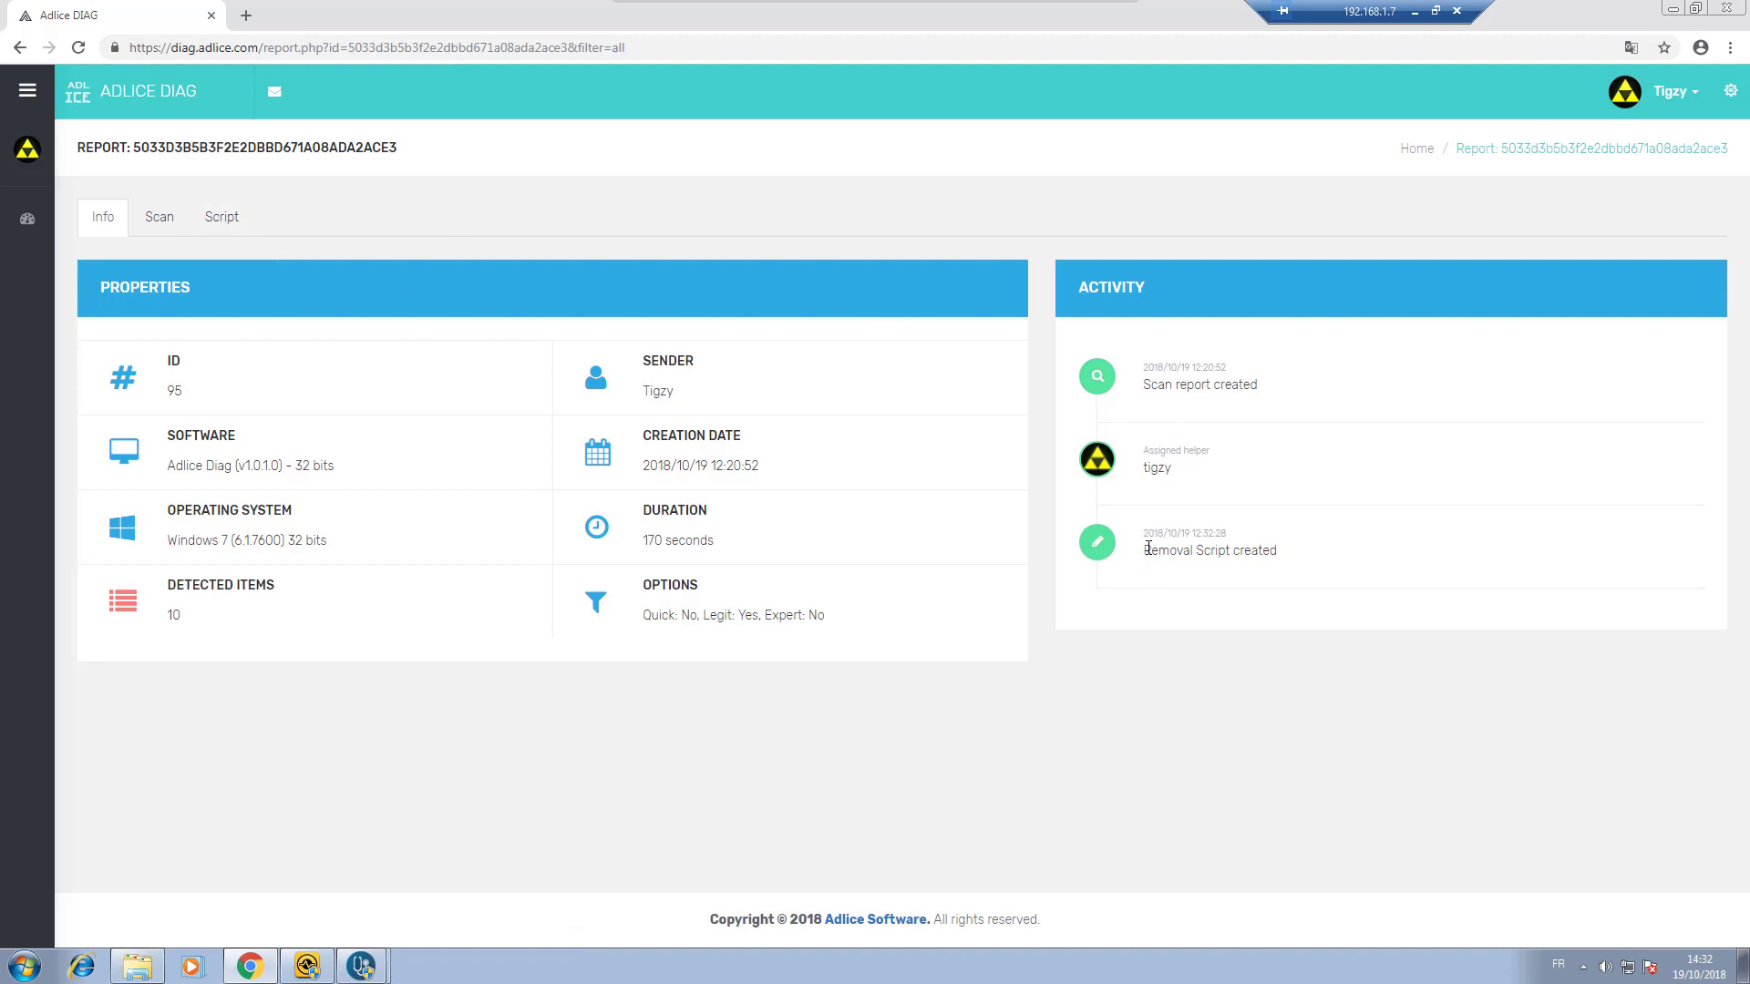
drag(1144, 551, 1332, 552)
click(1332, 552)
Check the report's general info, then show the removal script's kill and remove actions
click(224, 219)
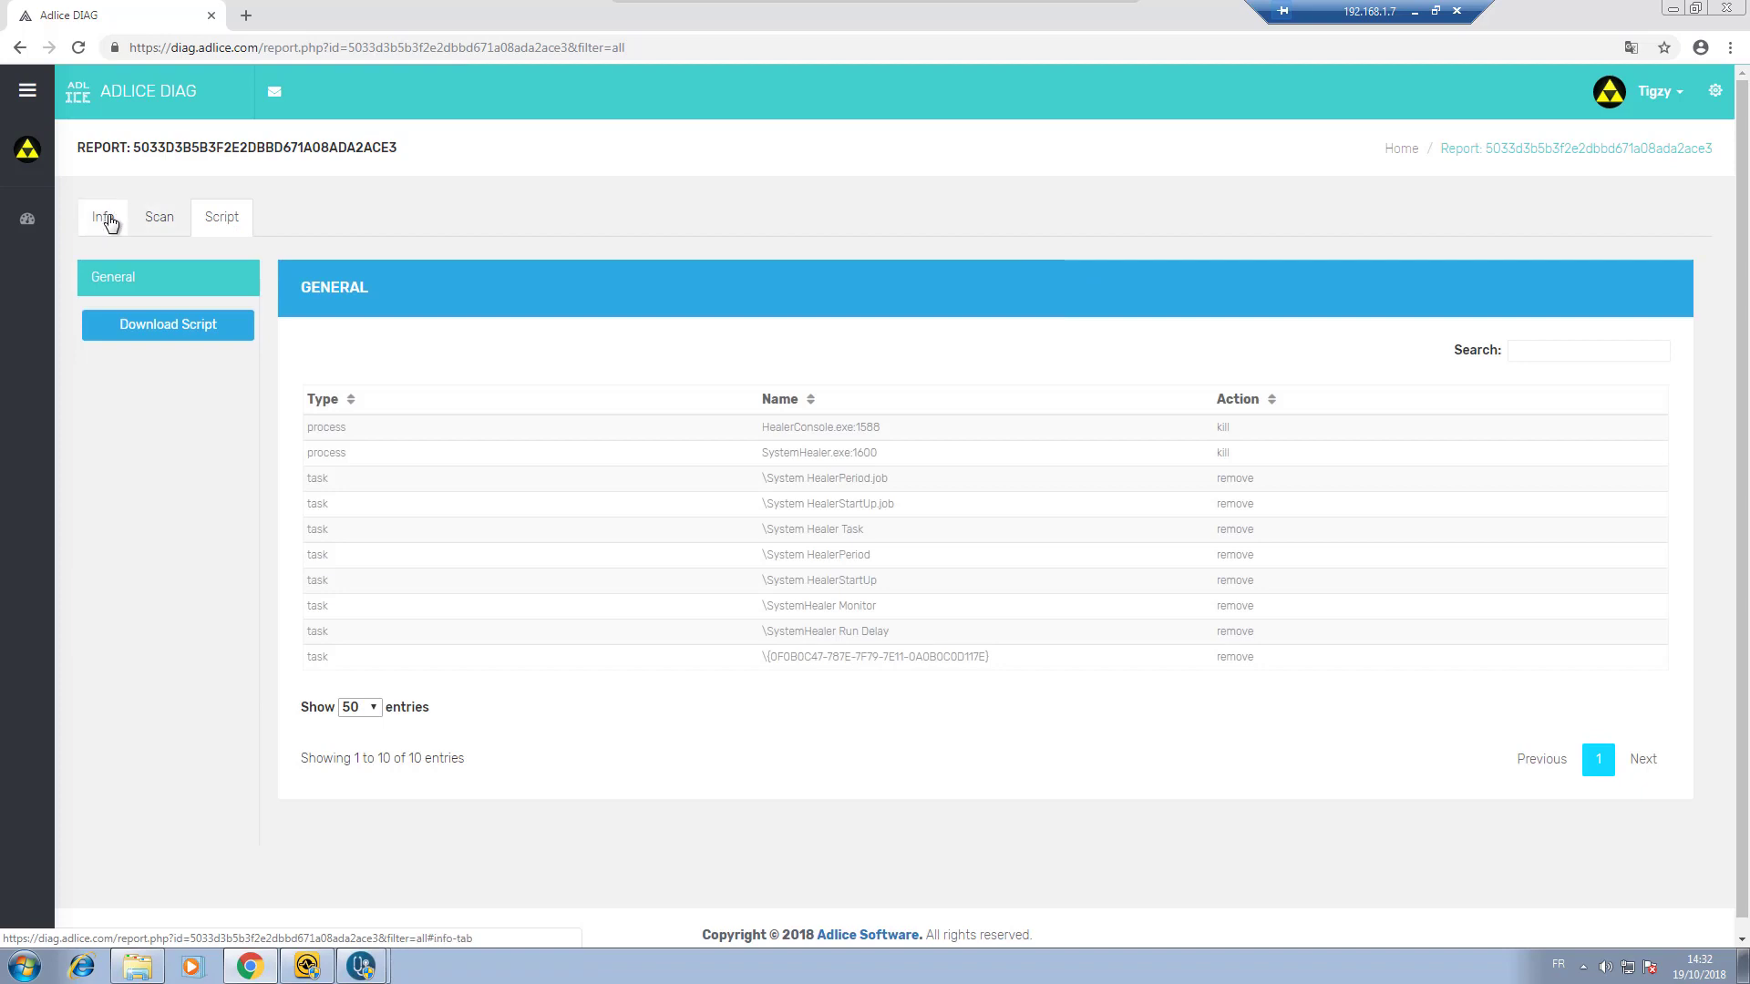
click(103, 216)
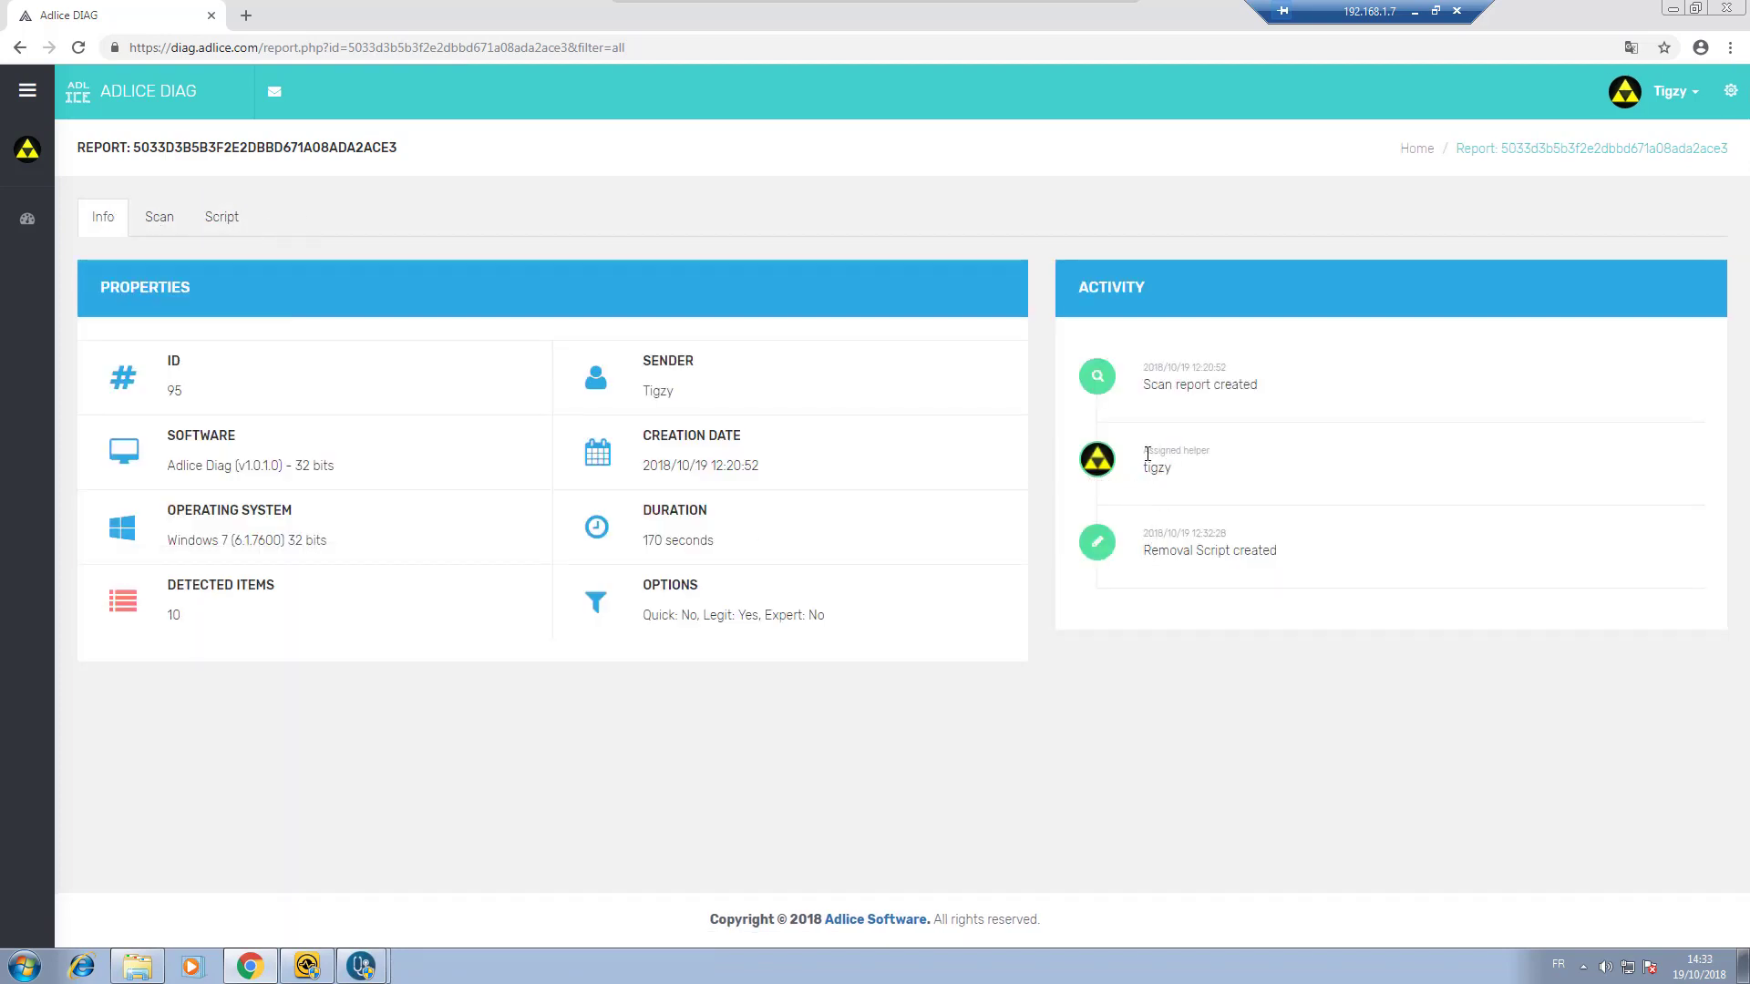
triple_click(1194, 453)
click(1275, 466)
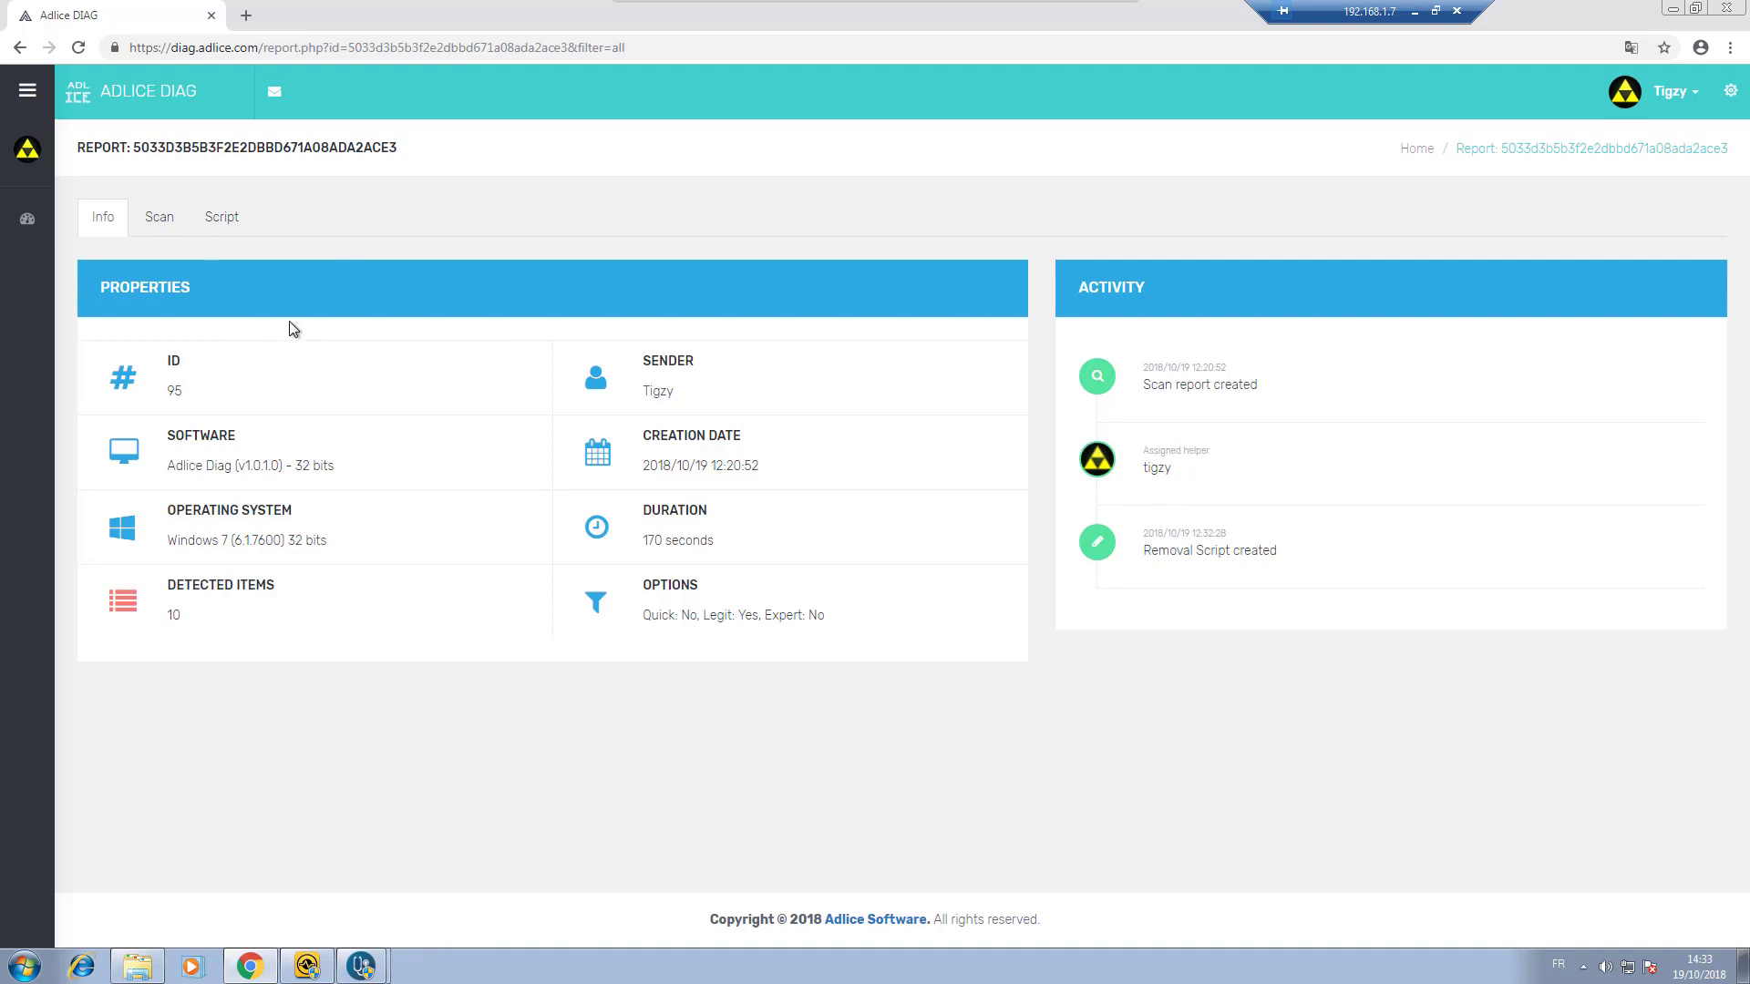
click(222, 218)
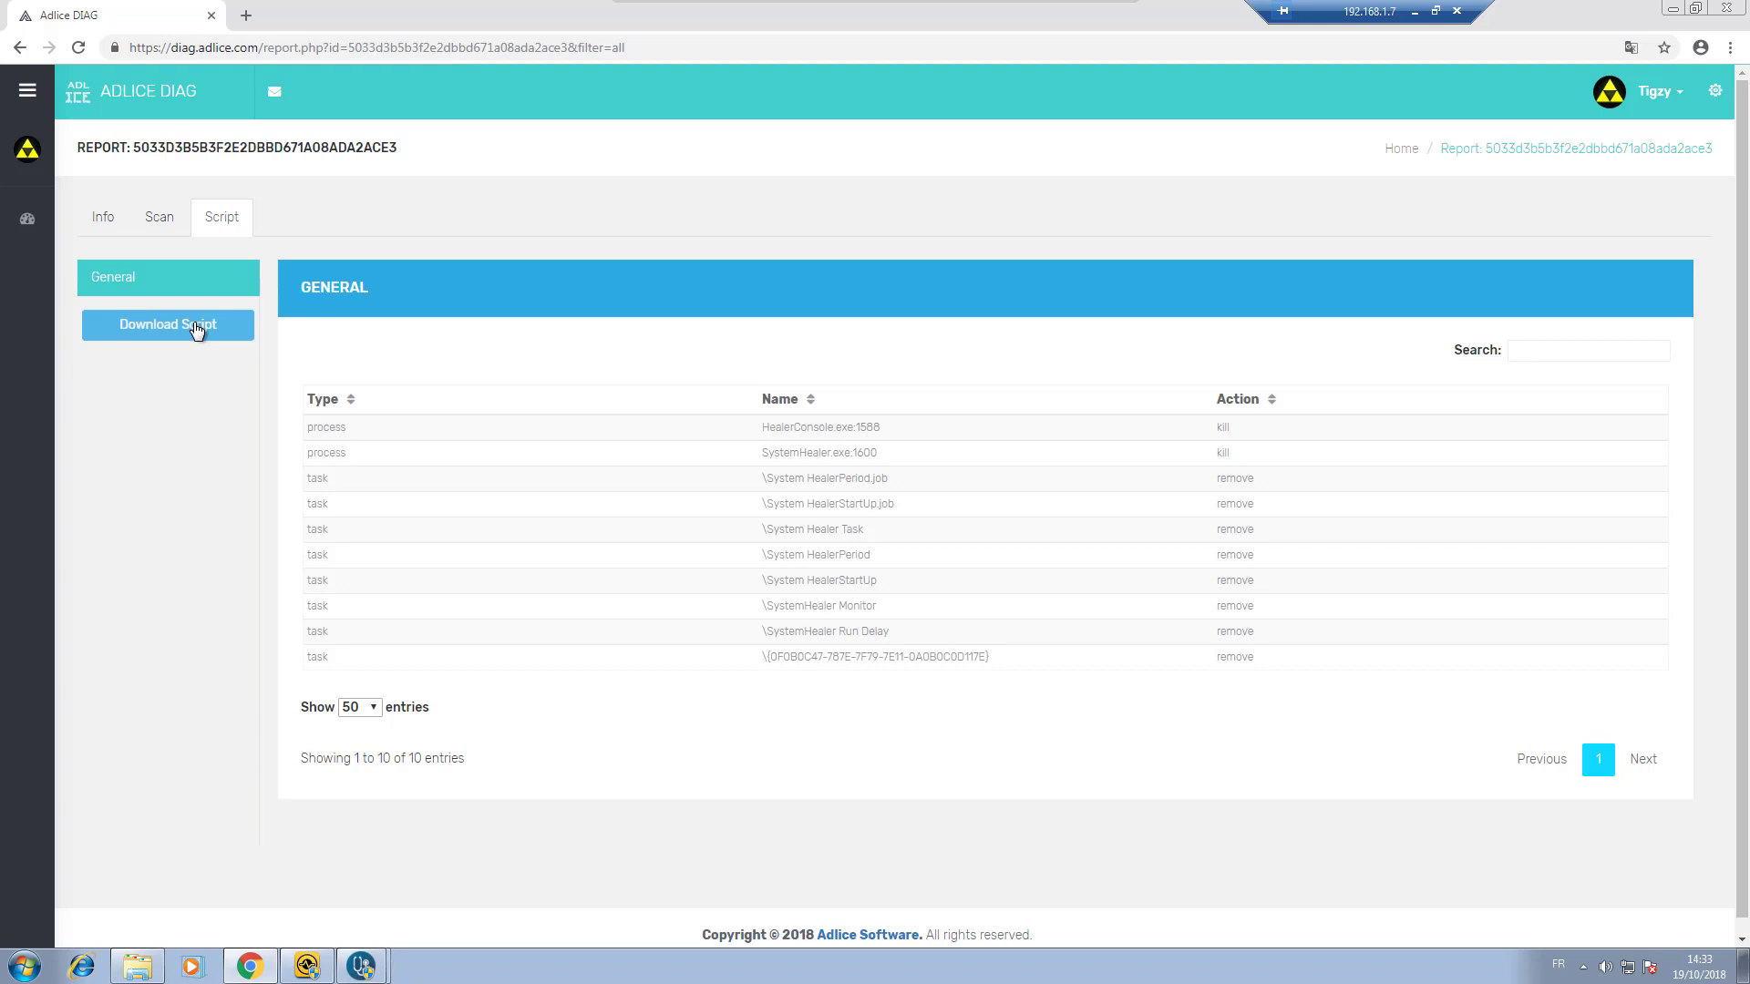
Download and open the removal script .json, then return to the Processes scan results
click(195, 327)
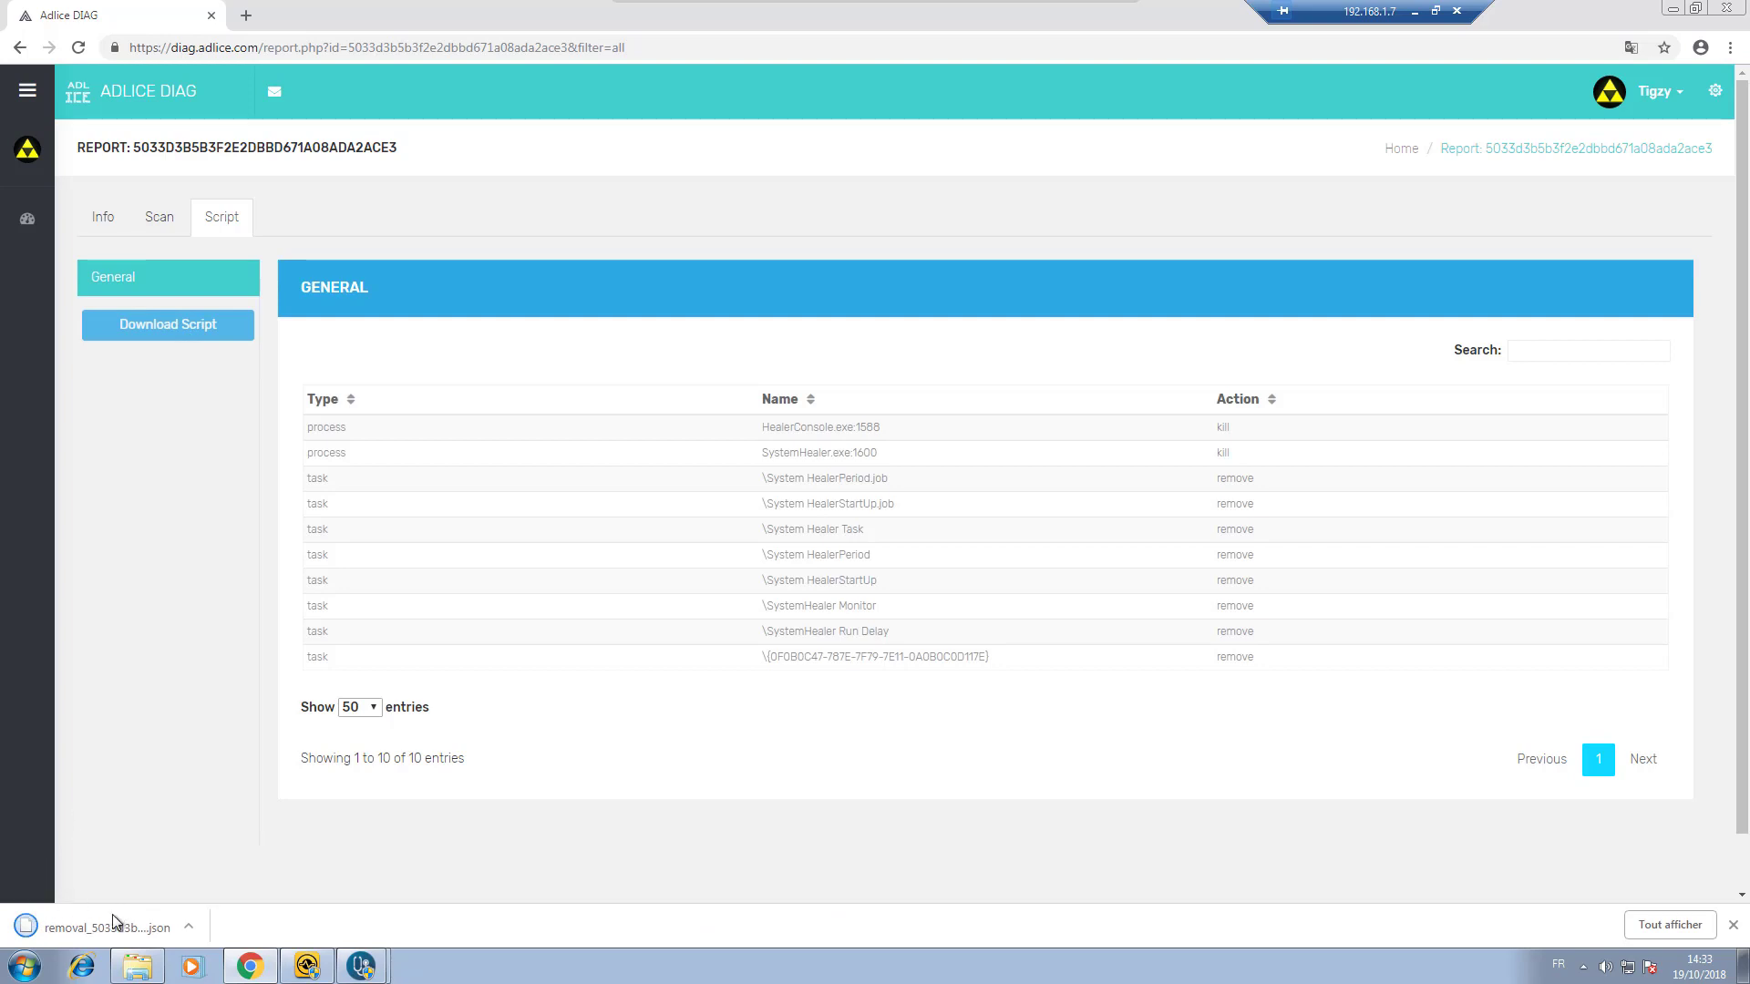
click(46, 928)
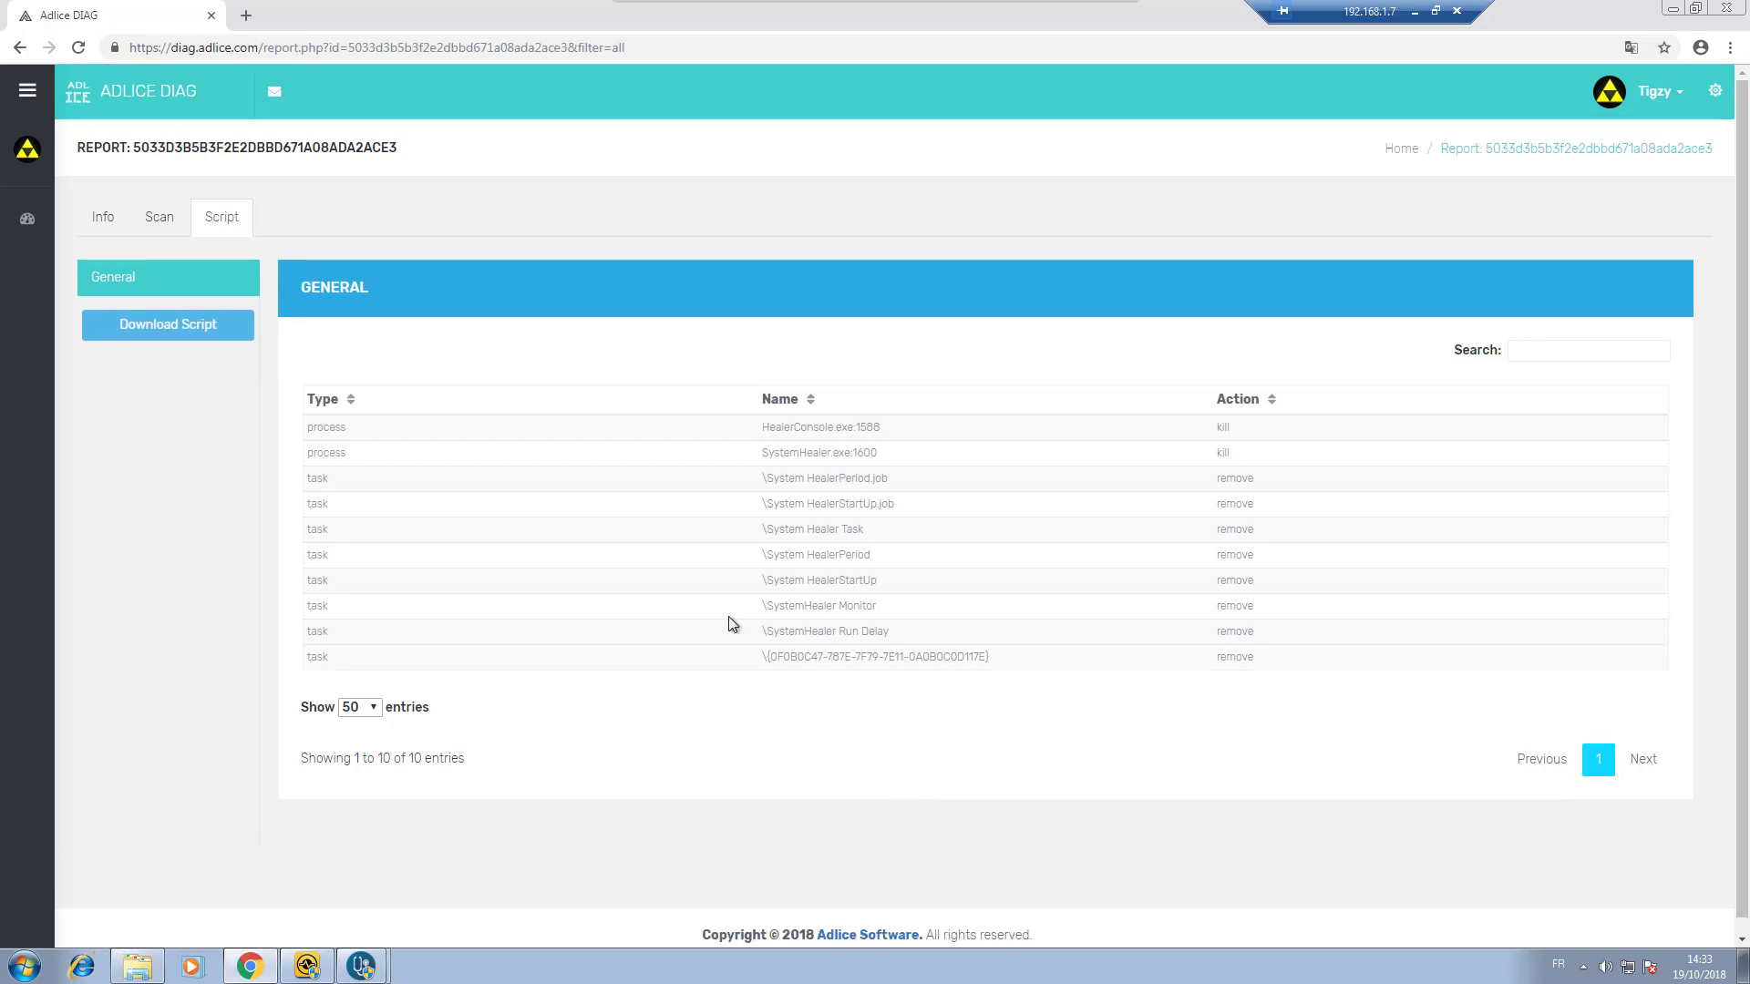
click(160, 218)
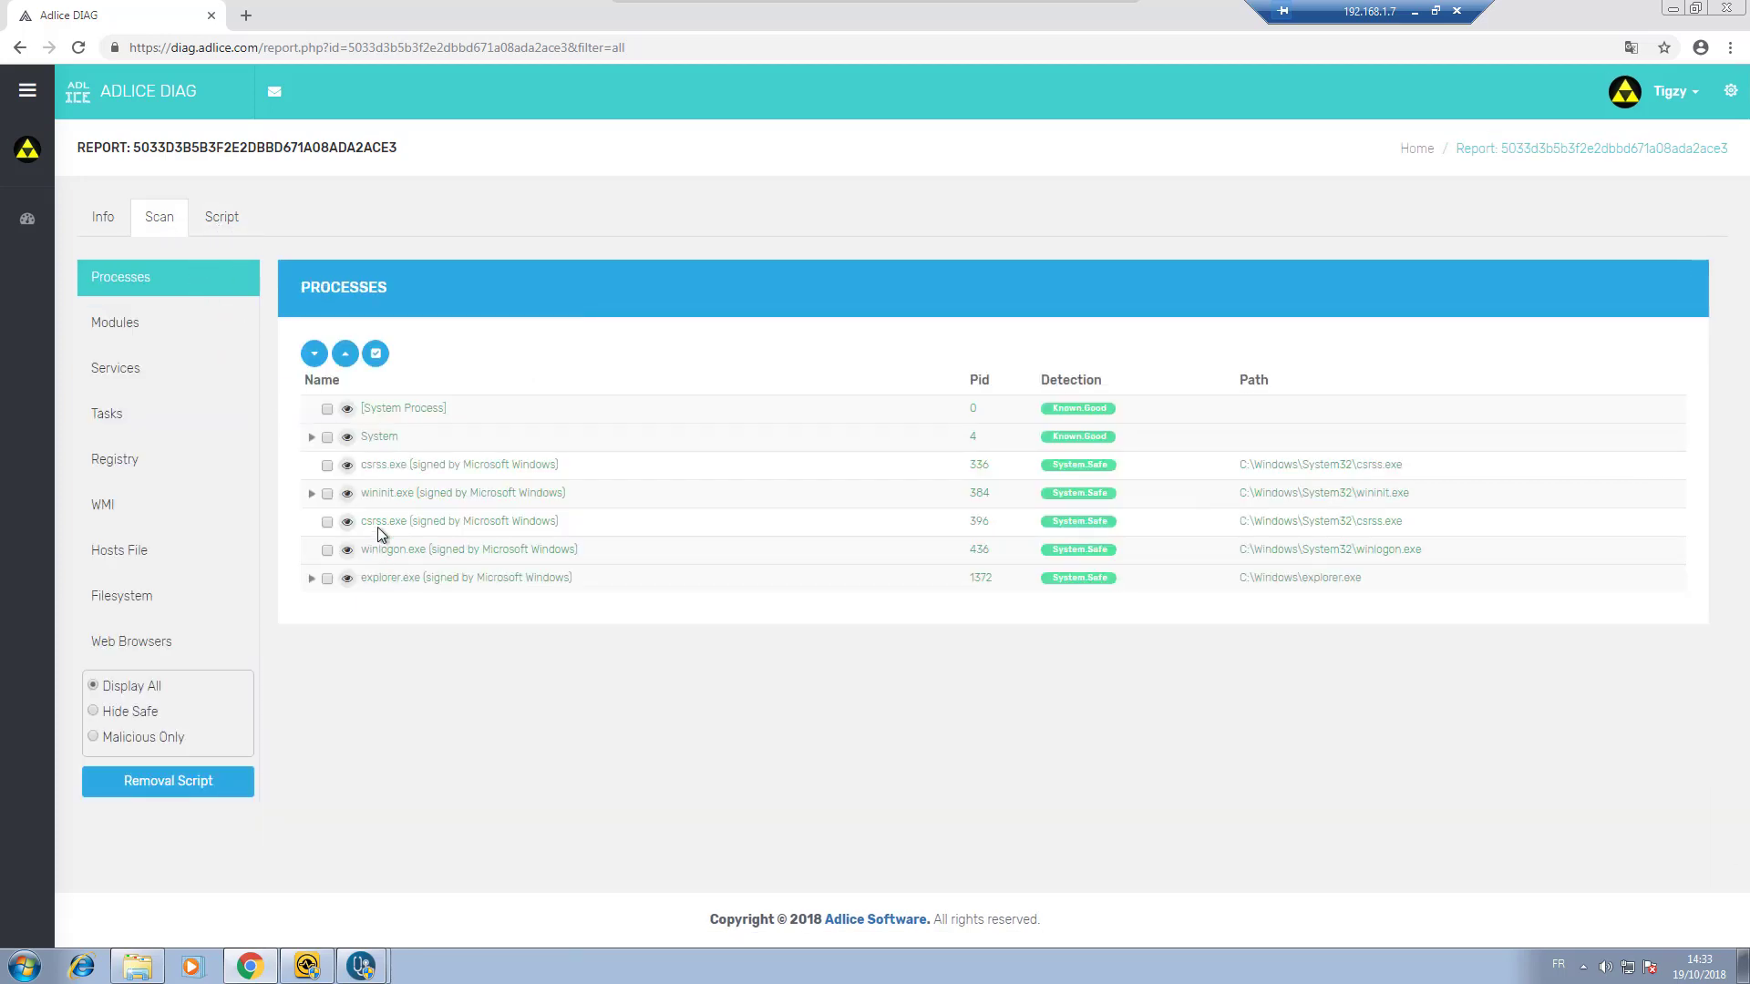
click(144, 322)
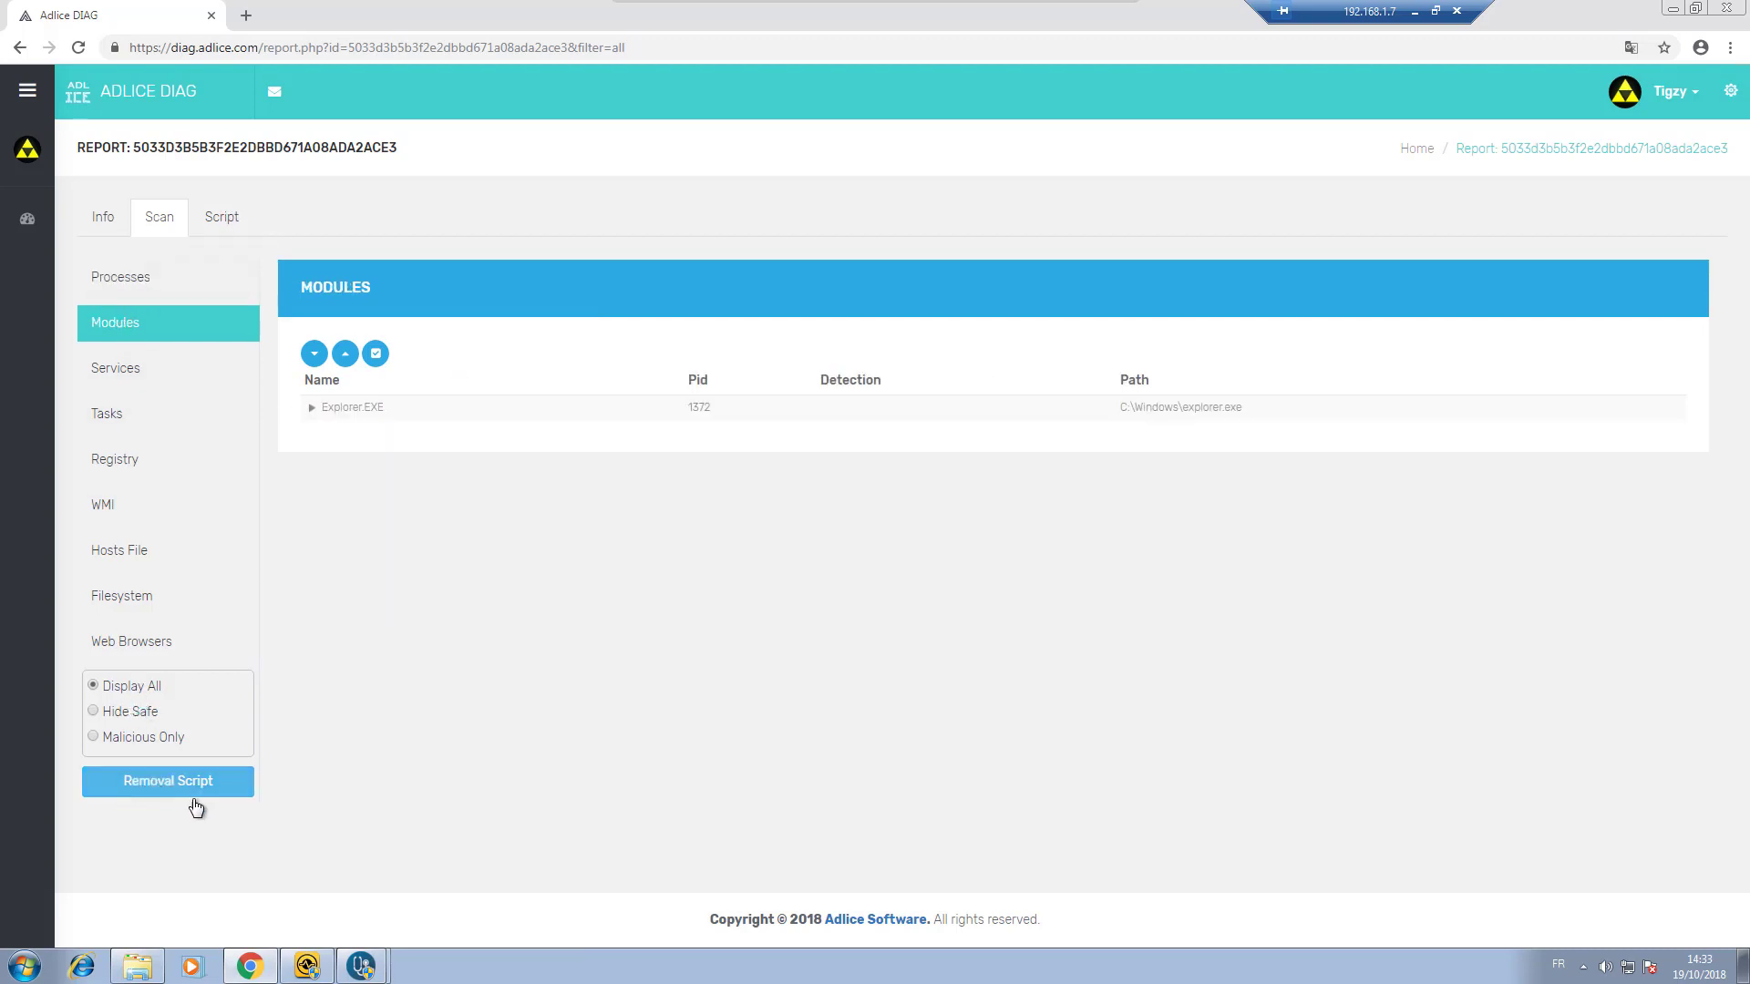
click(162, 284)
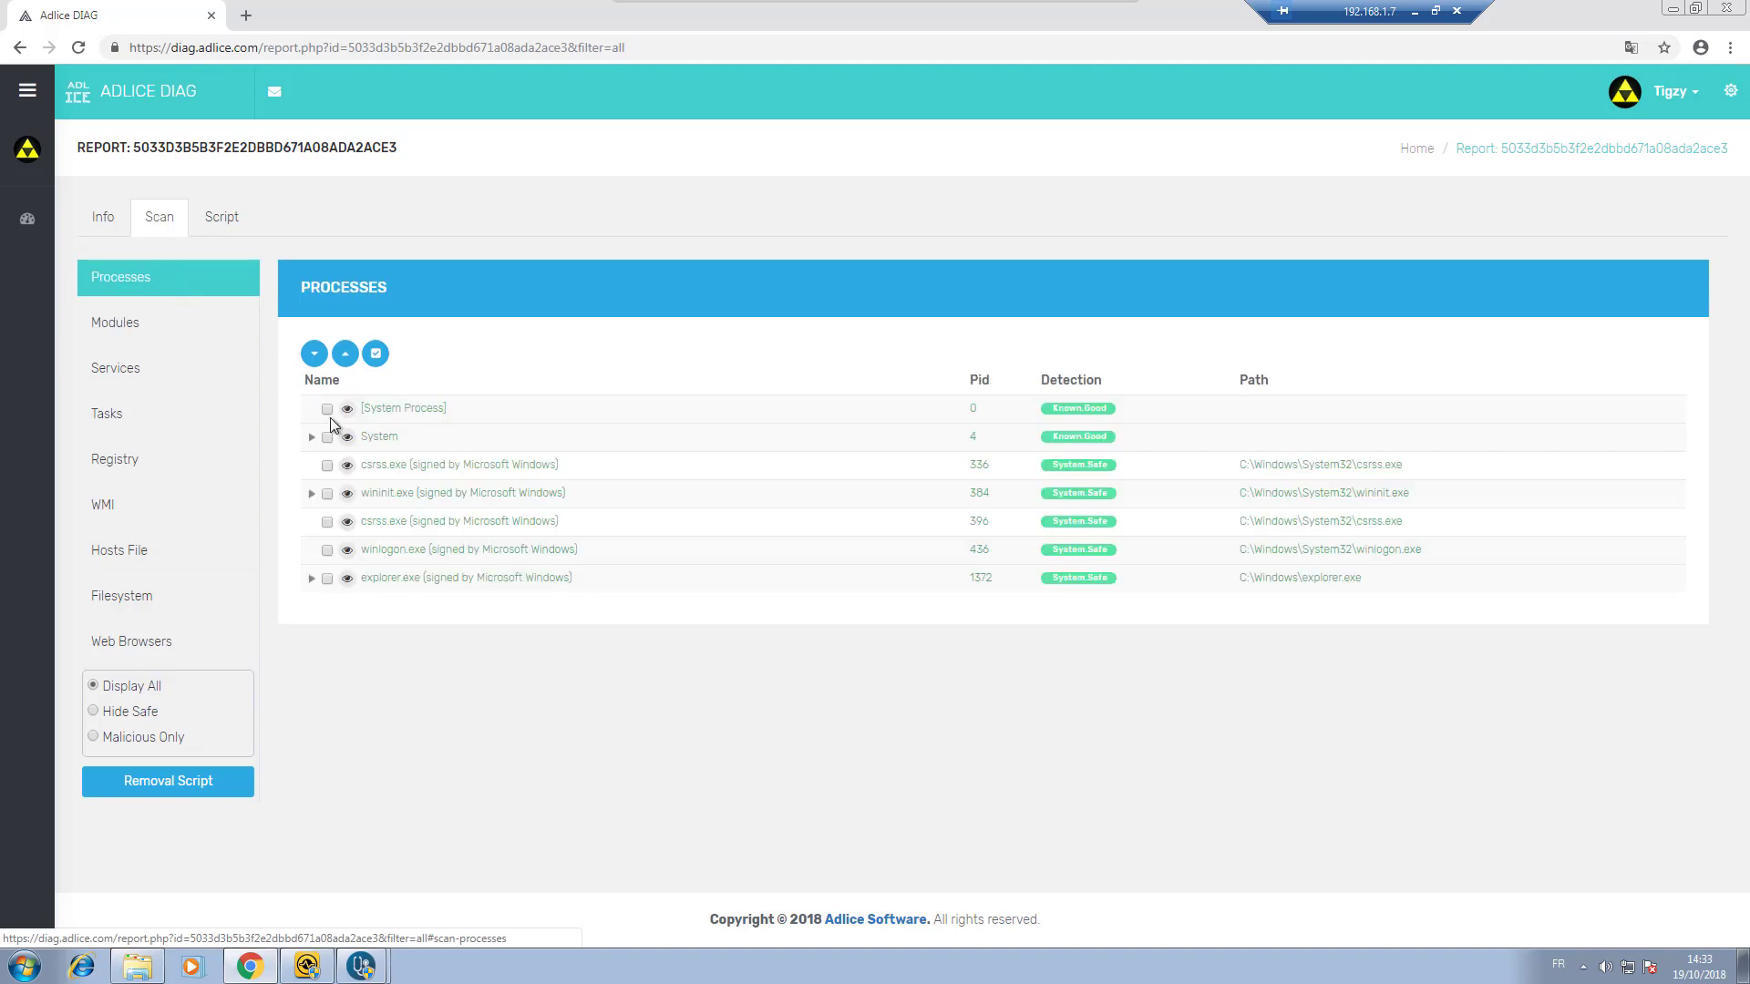
Mark HealerConsole.exe and SystemHealer.exe, untick taskeng.exe (3516), and request a new removal script
click(314, 354)
scroll(465, 618, down, 5)
click(396, 518)
click(396, 546)
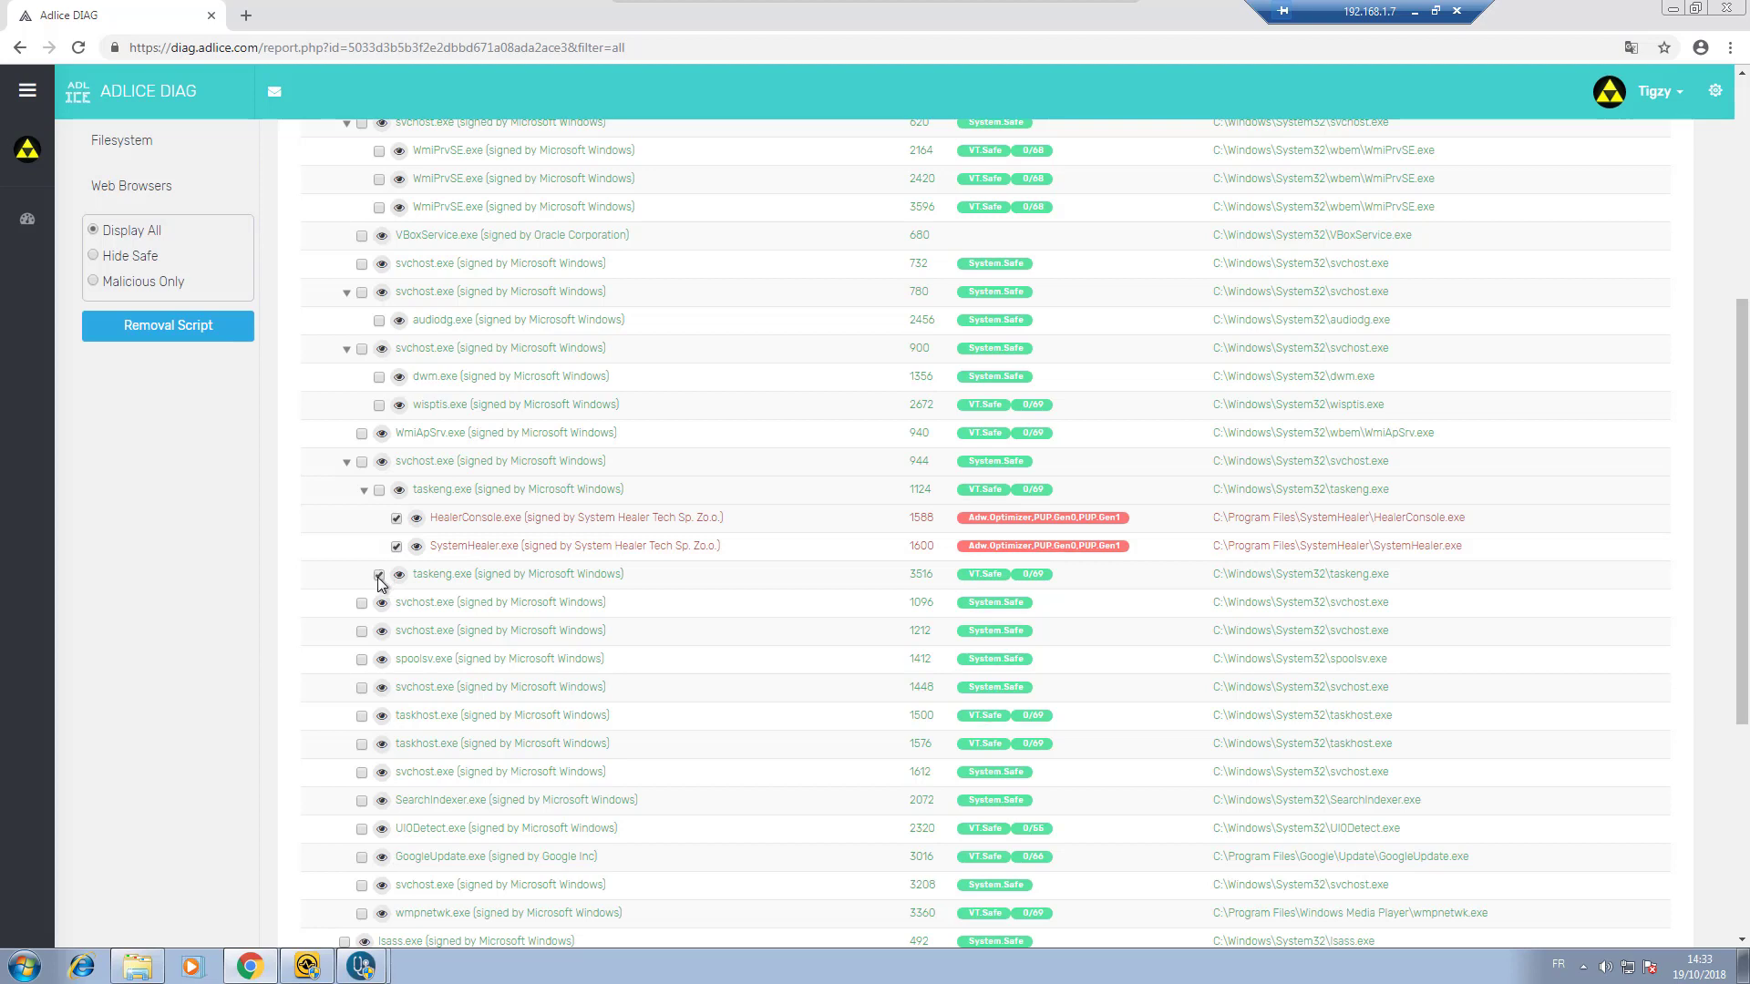
click(379, 575)
scroll(395, 556, up, 5)
click(164, 785)
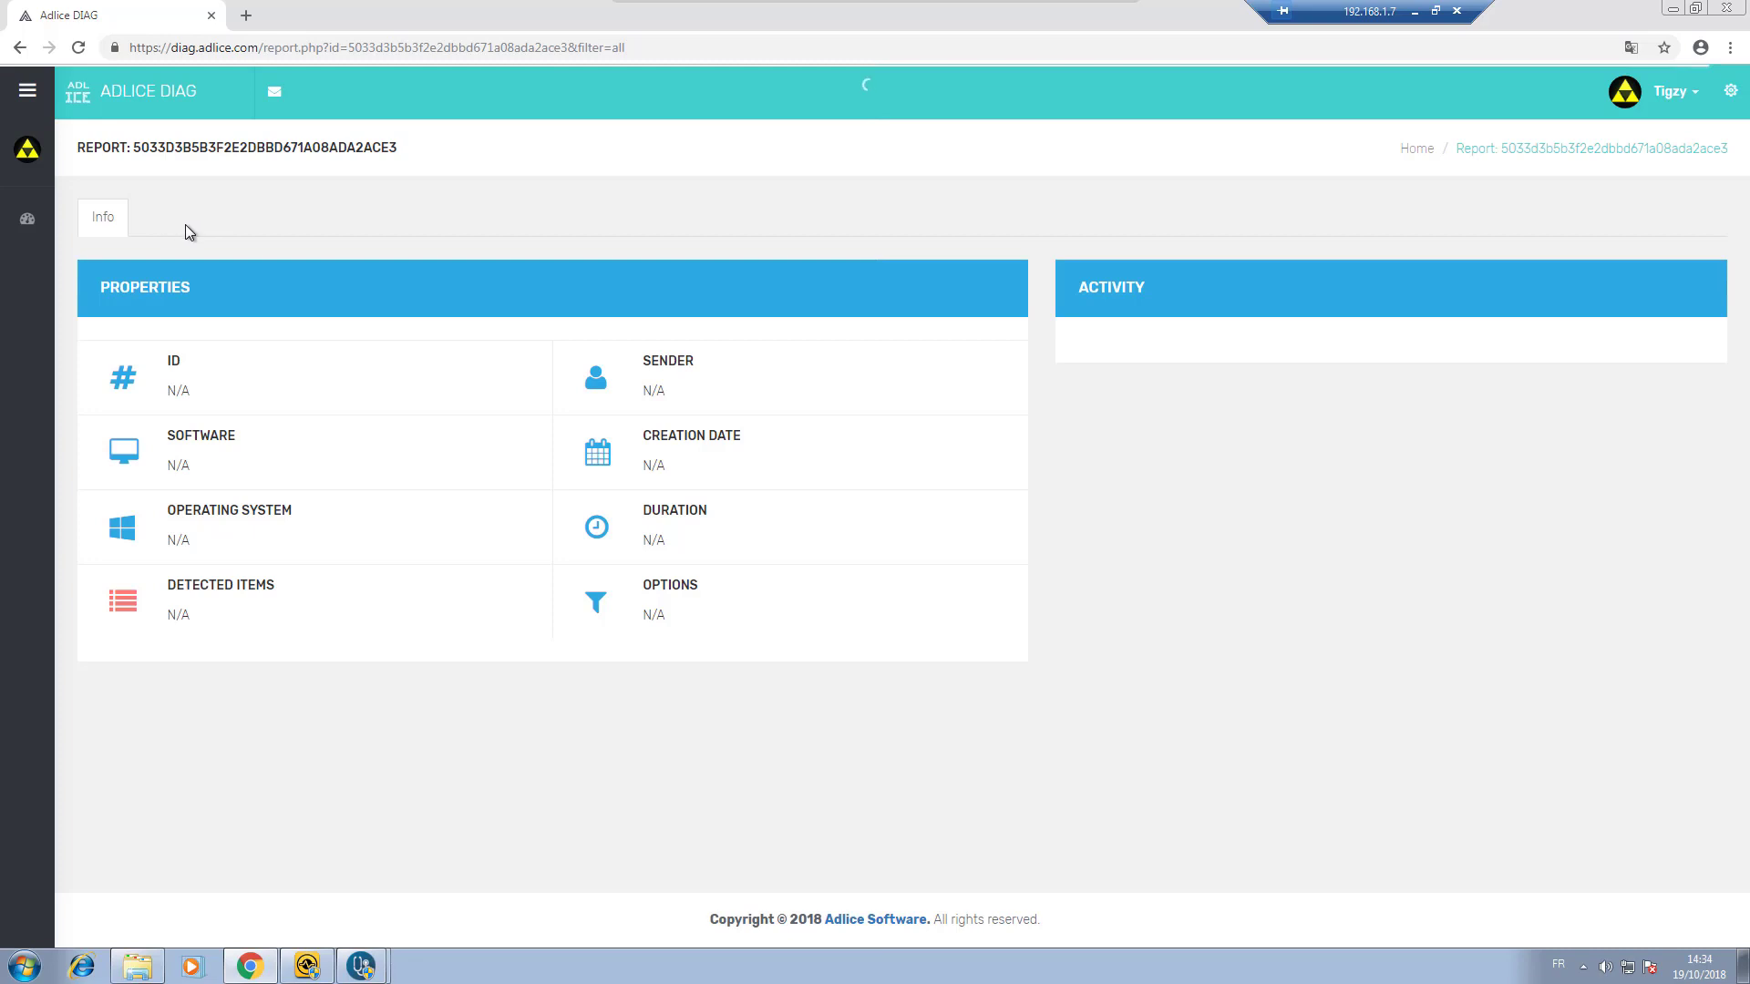
Review the regenerated removal script's rows, then go back to the scan results
click(227, 227)
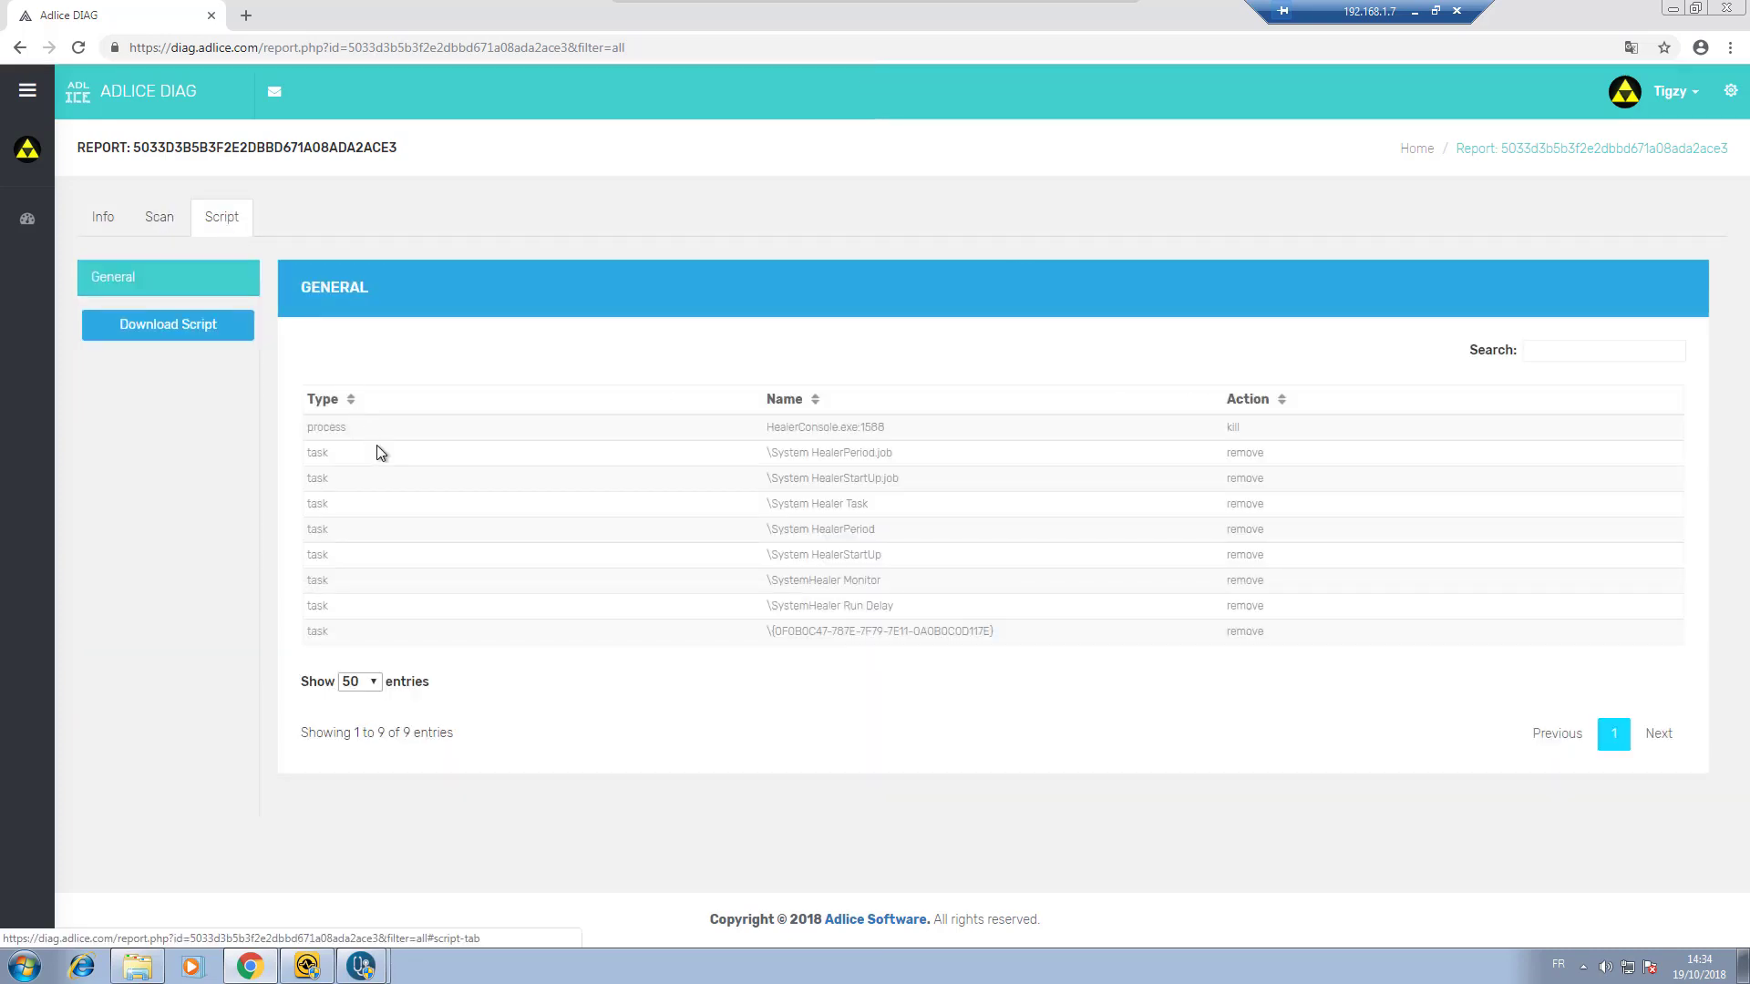
drag(313, 428, 453, 434)
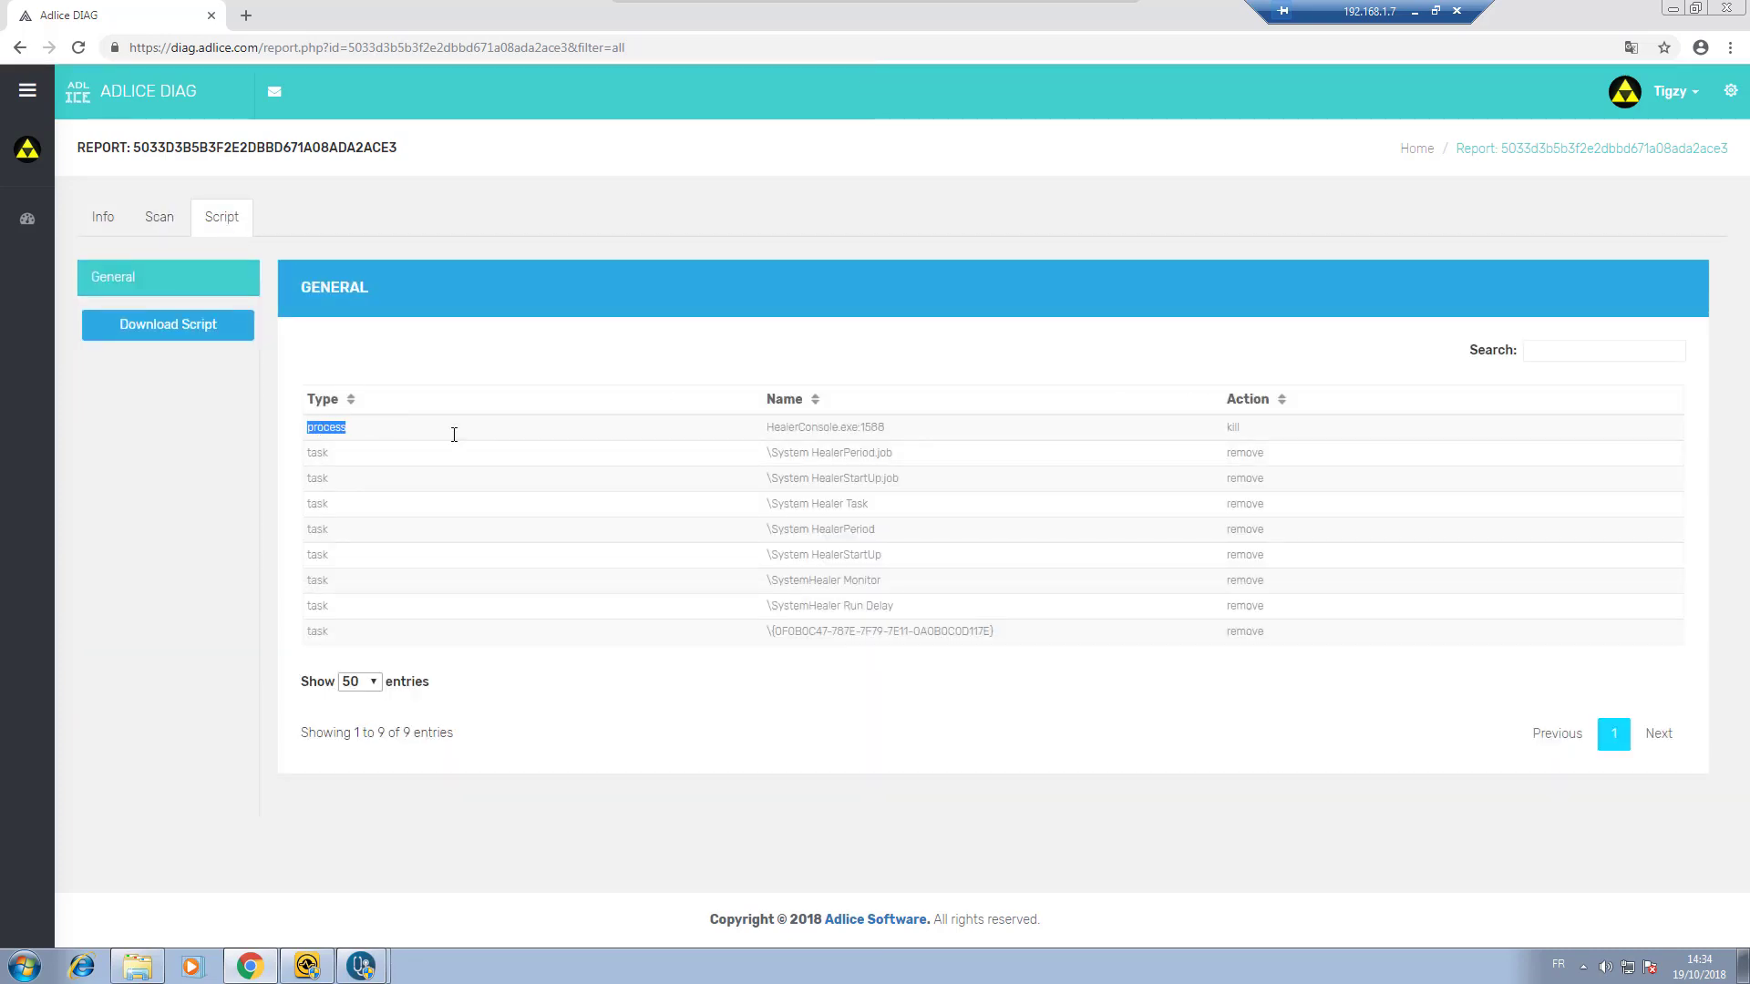
click(158, 220)
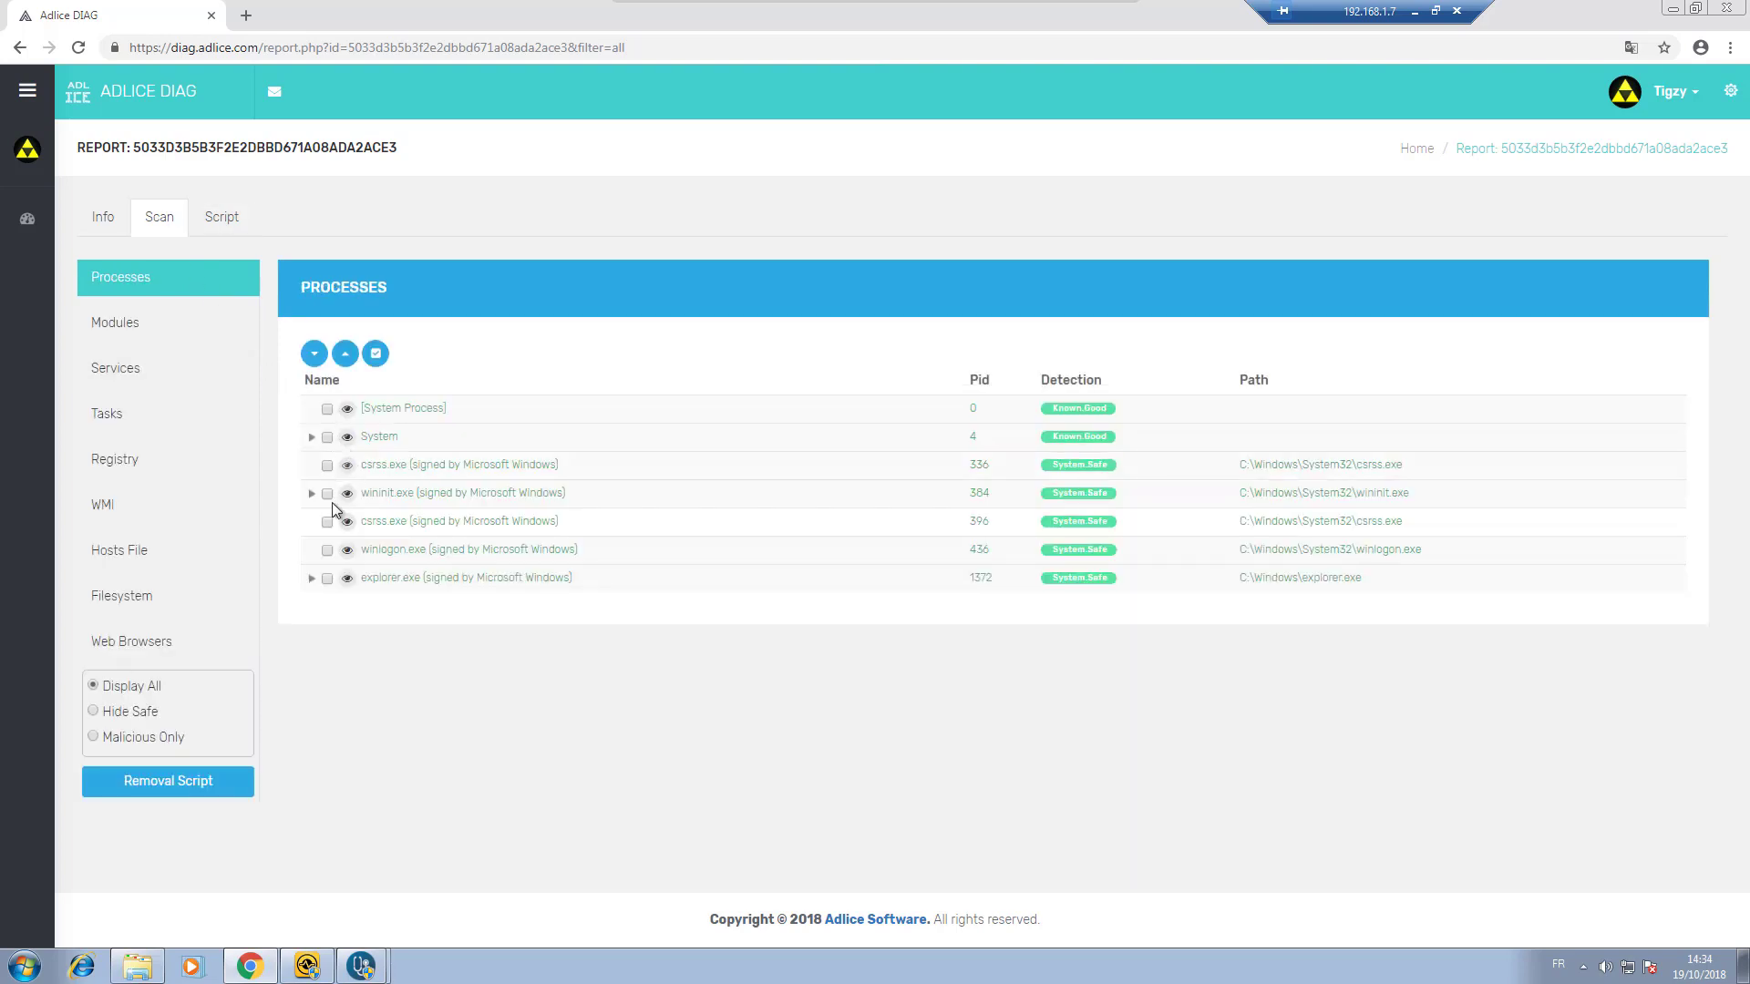
Regenerate the removal script from the expanded process tree, reload, and review its 10 actions
click(314, 354)
scroll(399, 710, down, 3)
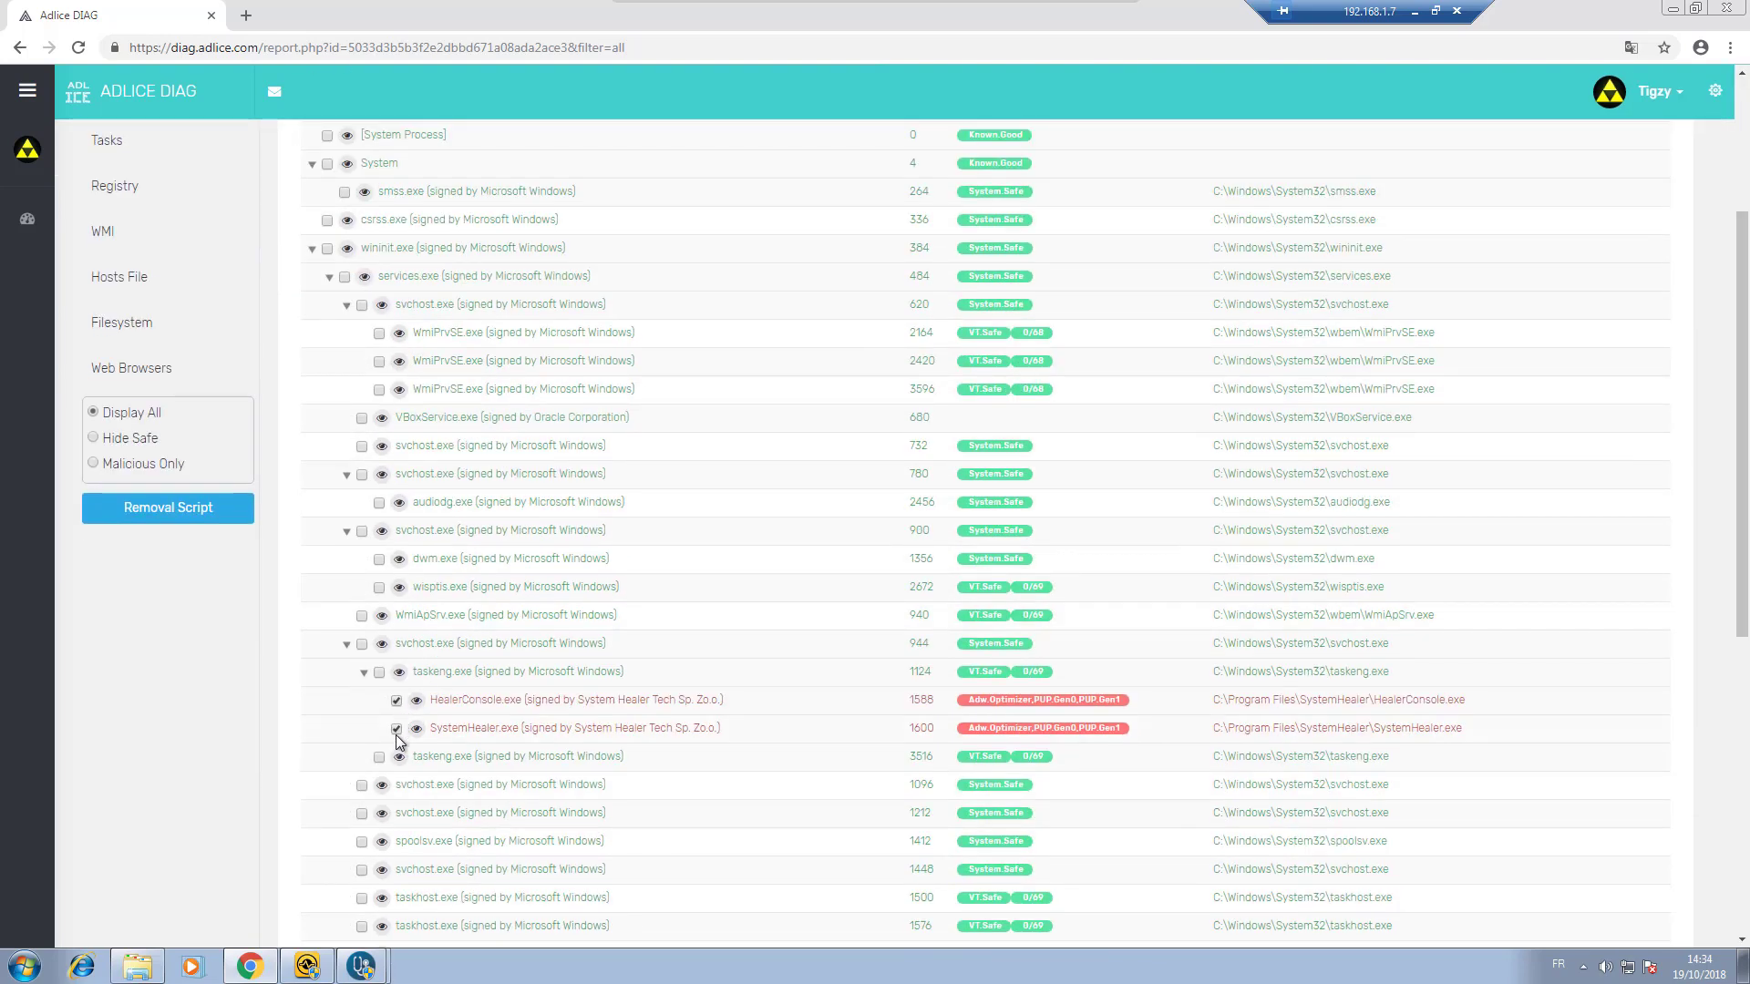
scroll(392, 656, up, 1)
scroll(386, 642, up, 3)
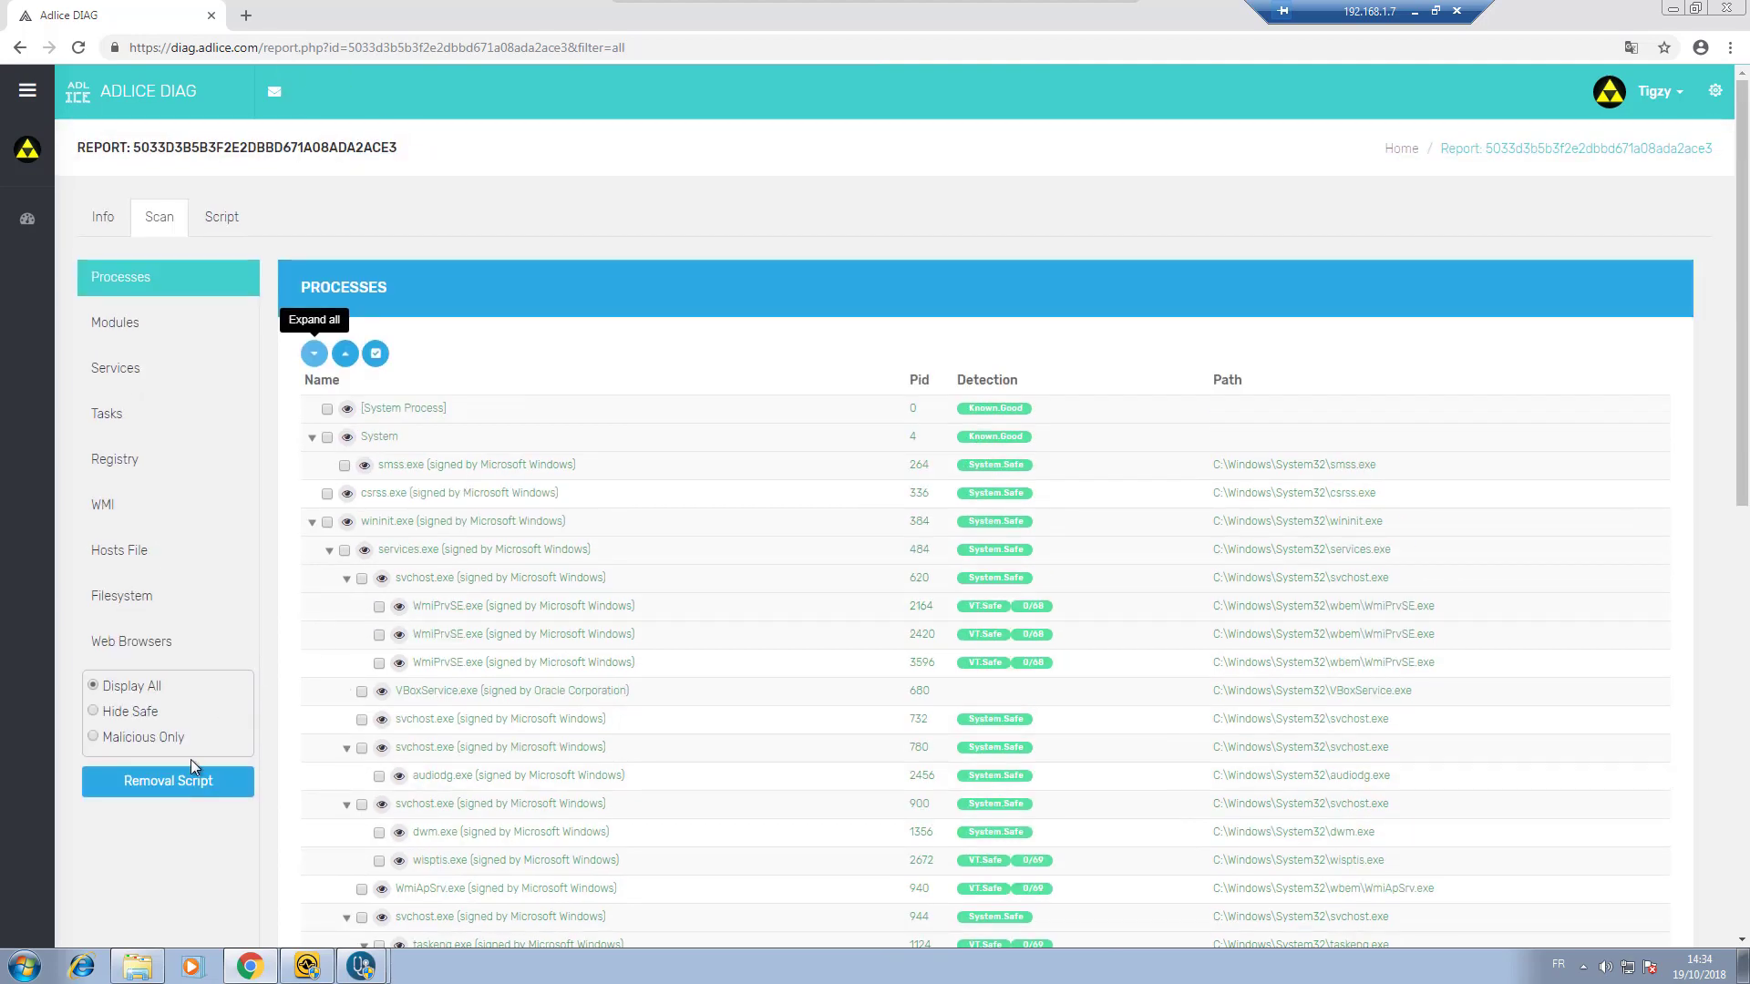
click(193, 781)
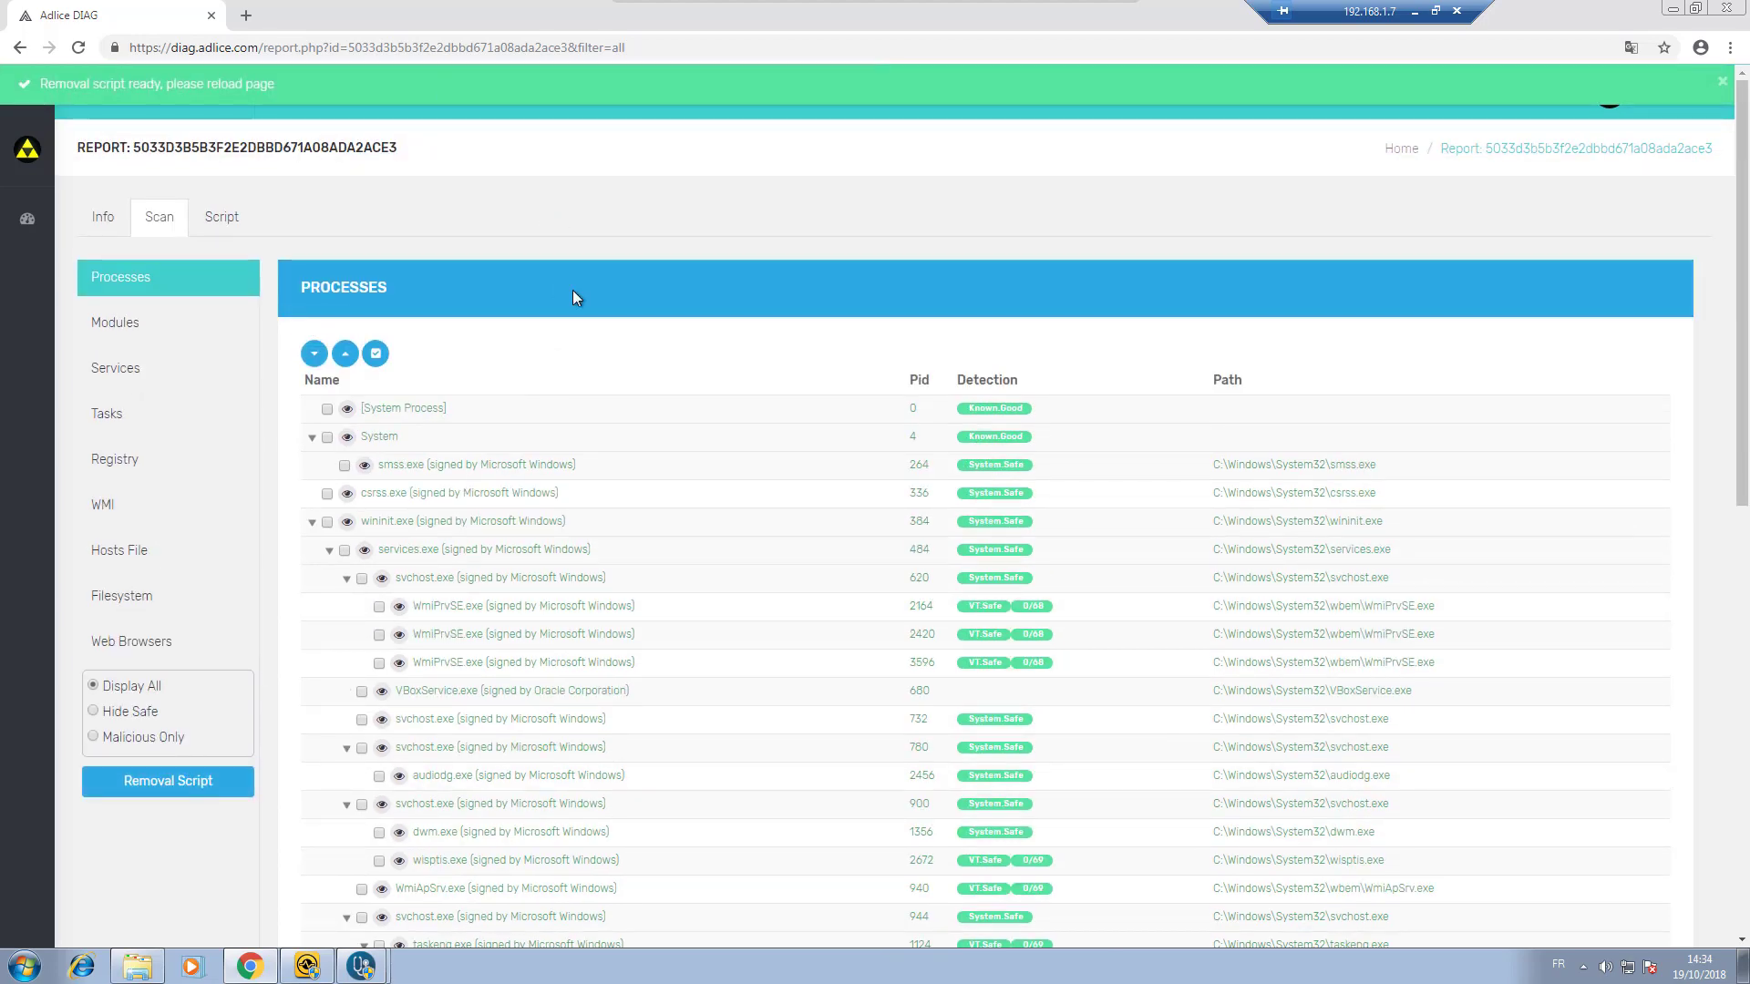
key(F5)
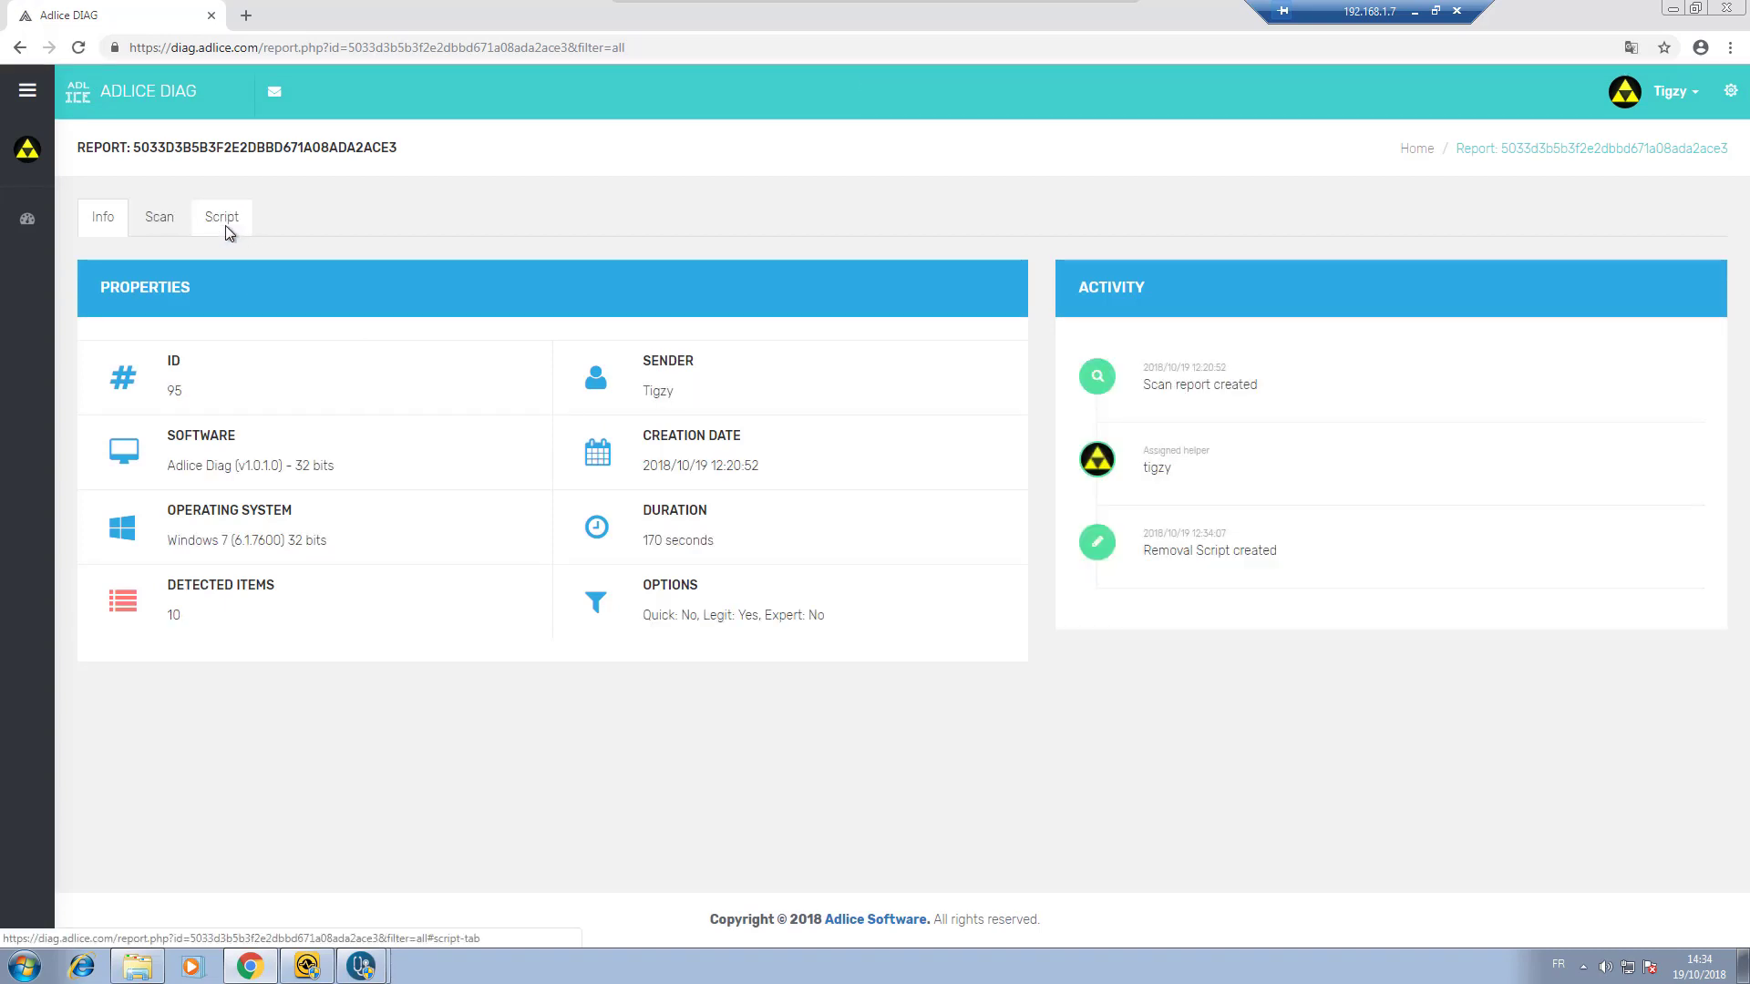
click(225, 224)
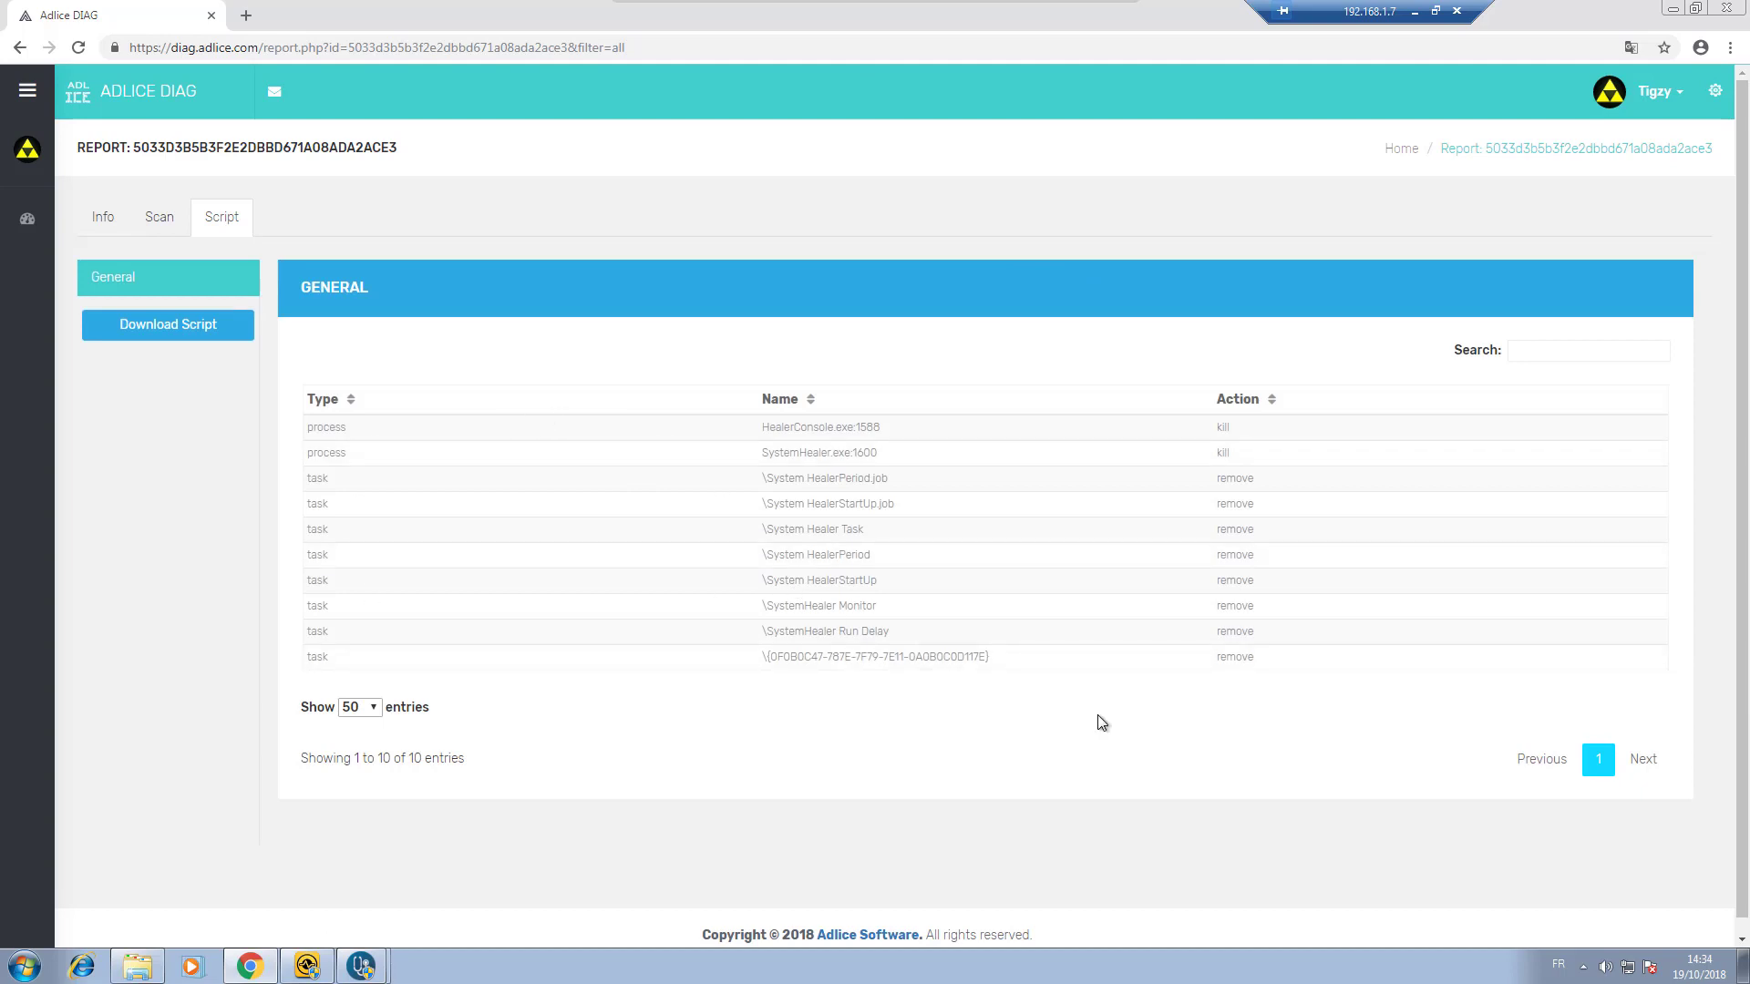
click(371, 967)
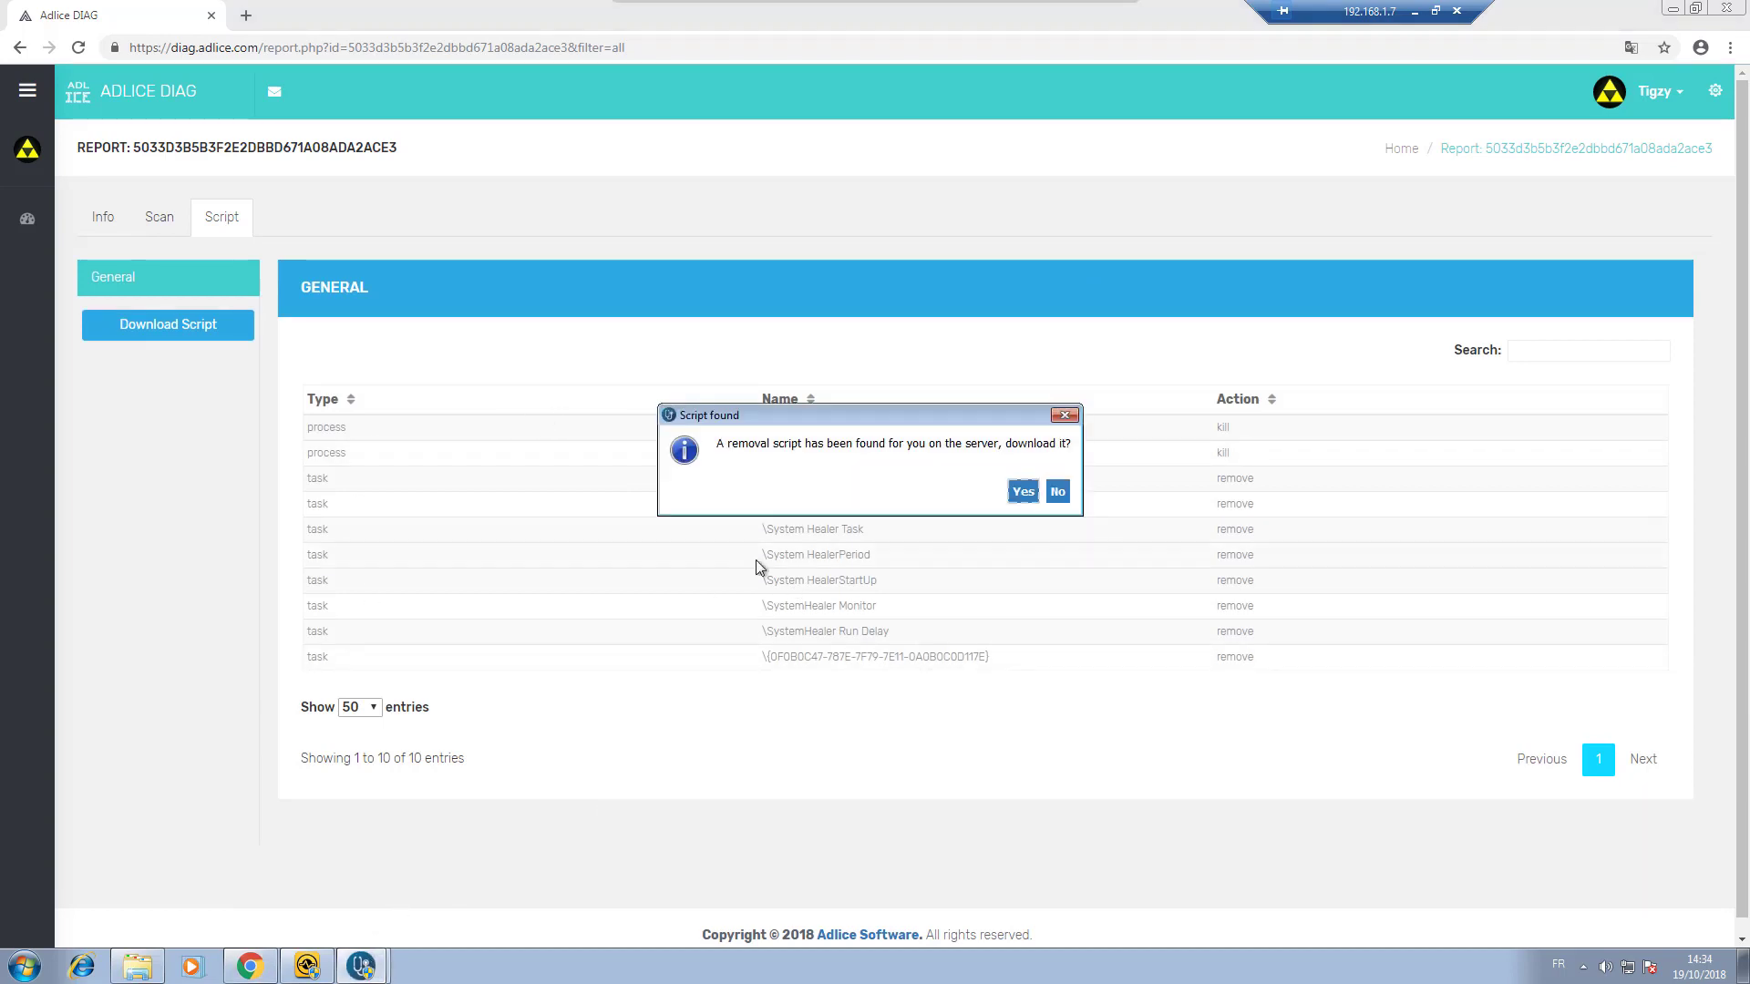
Bring Adlice Diag forward and accept downloading the server's removal script
mouse_move(369, 970)
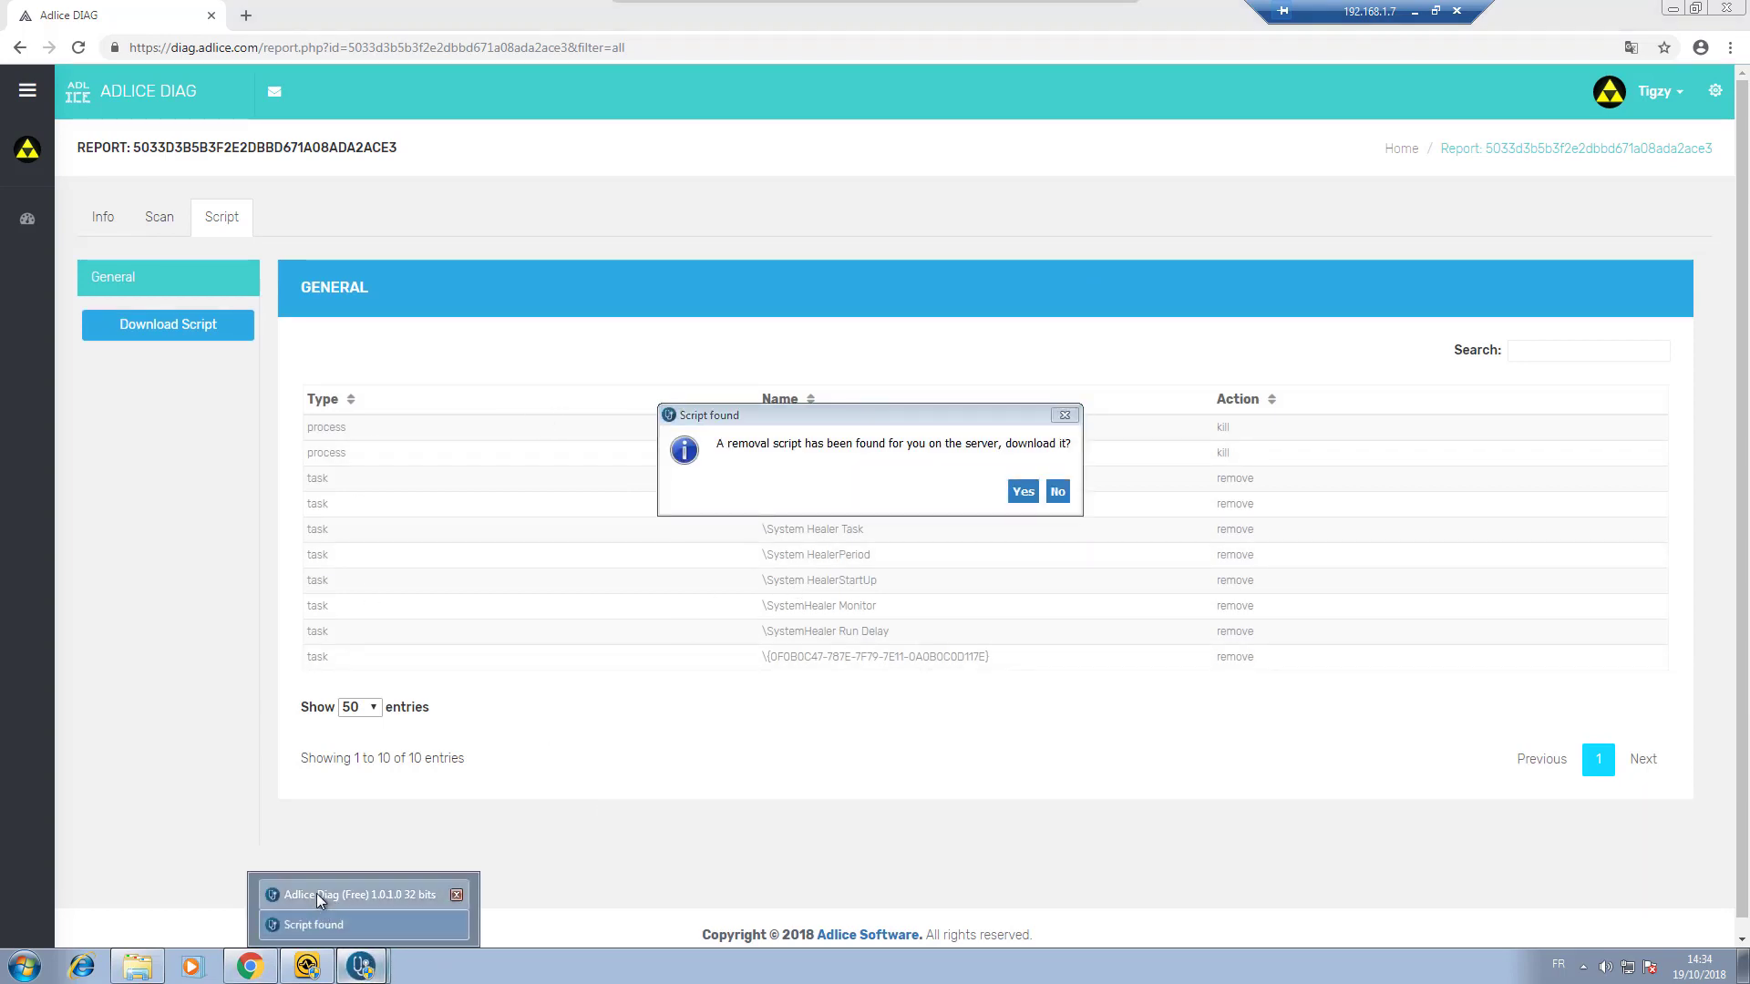
click(316, 893)
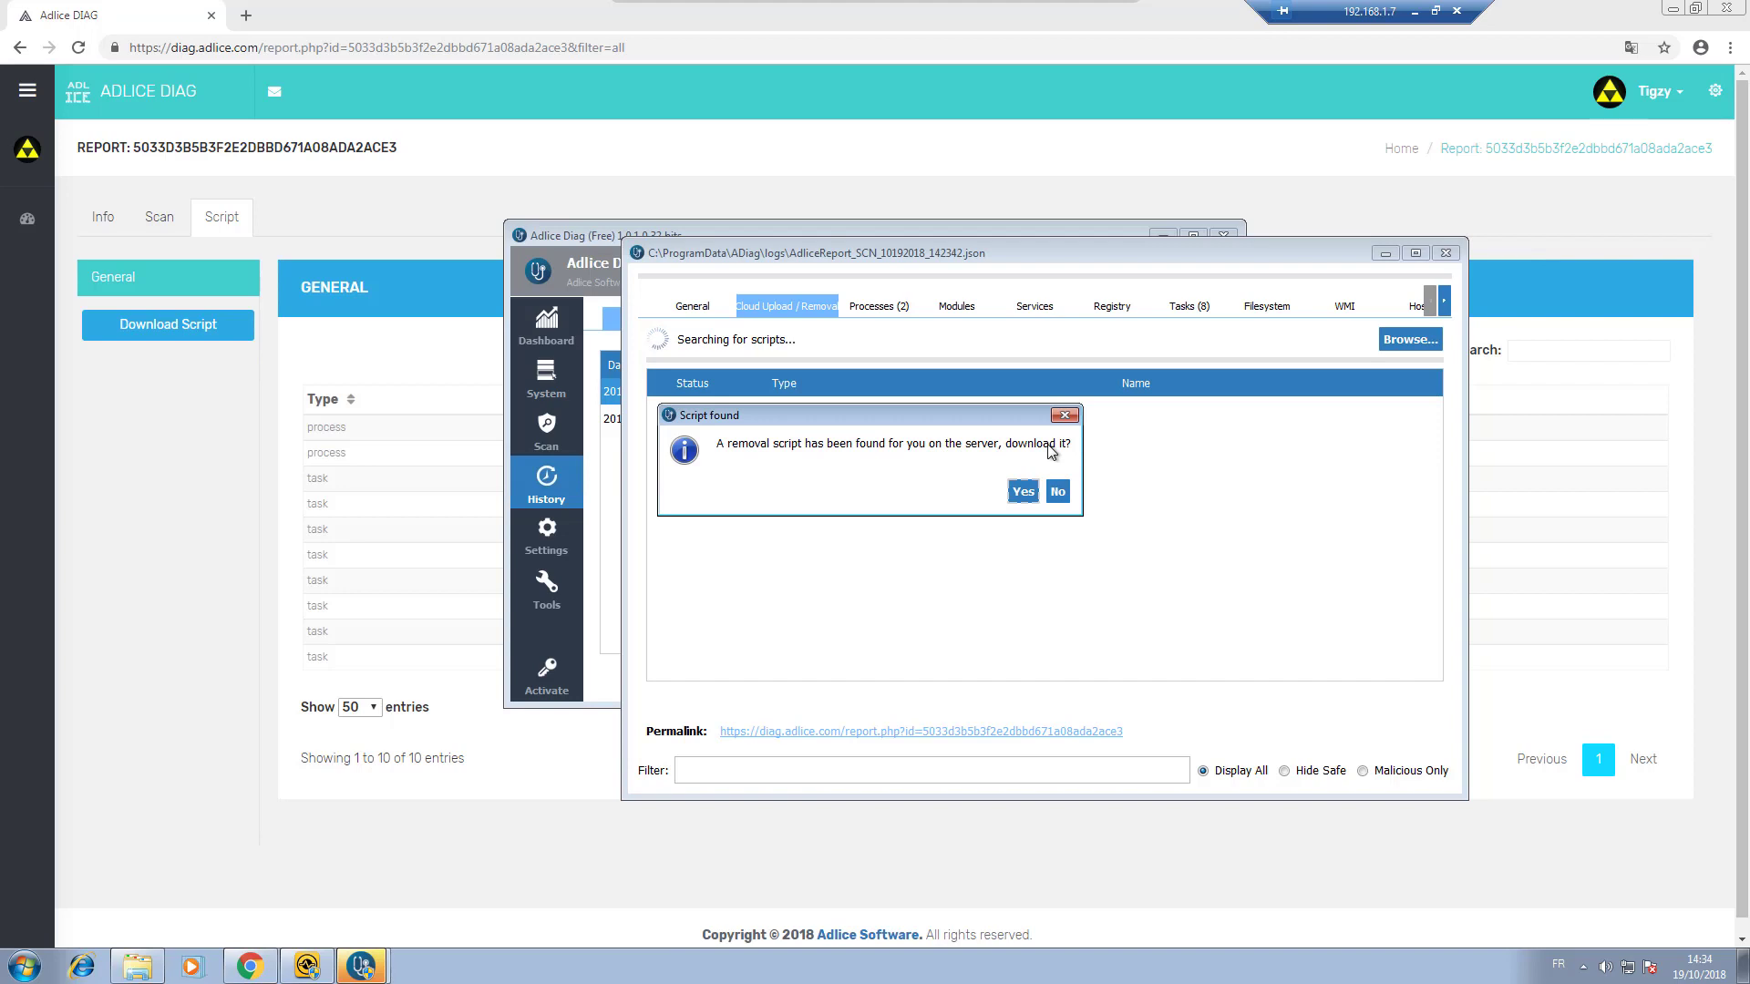
click(1025, 492)
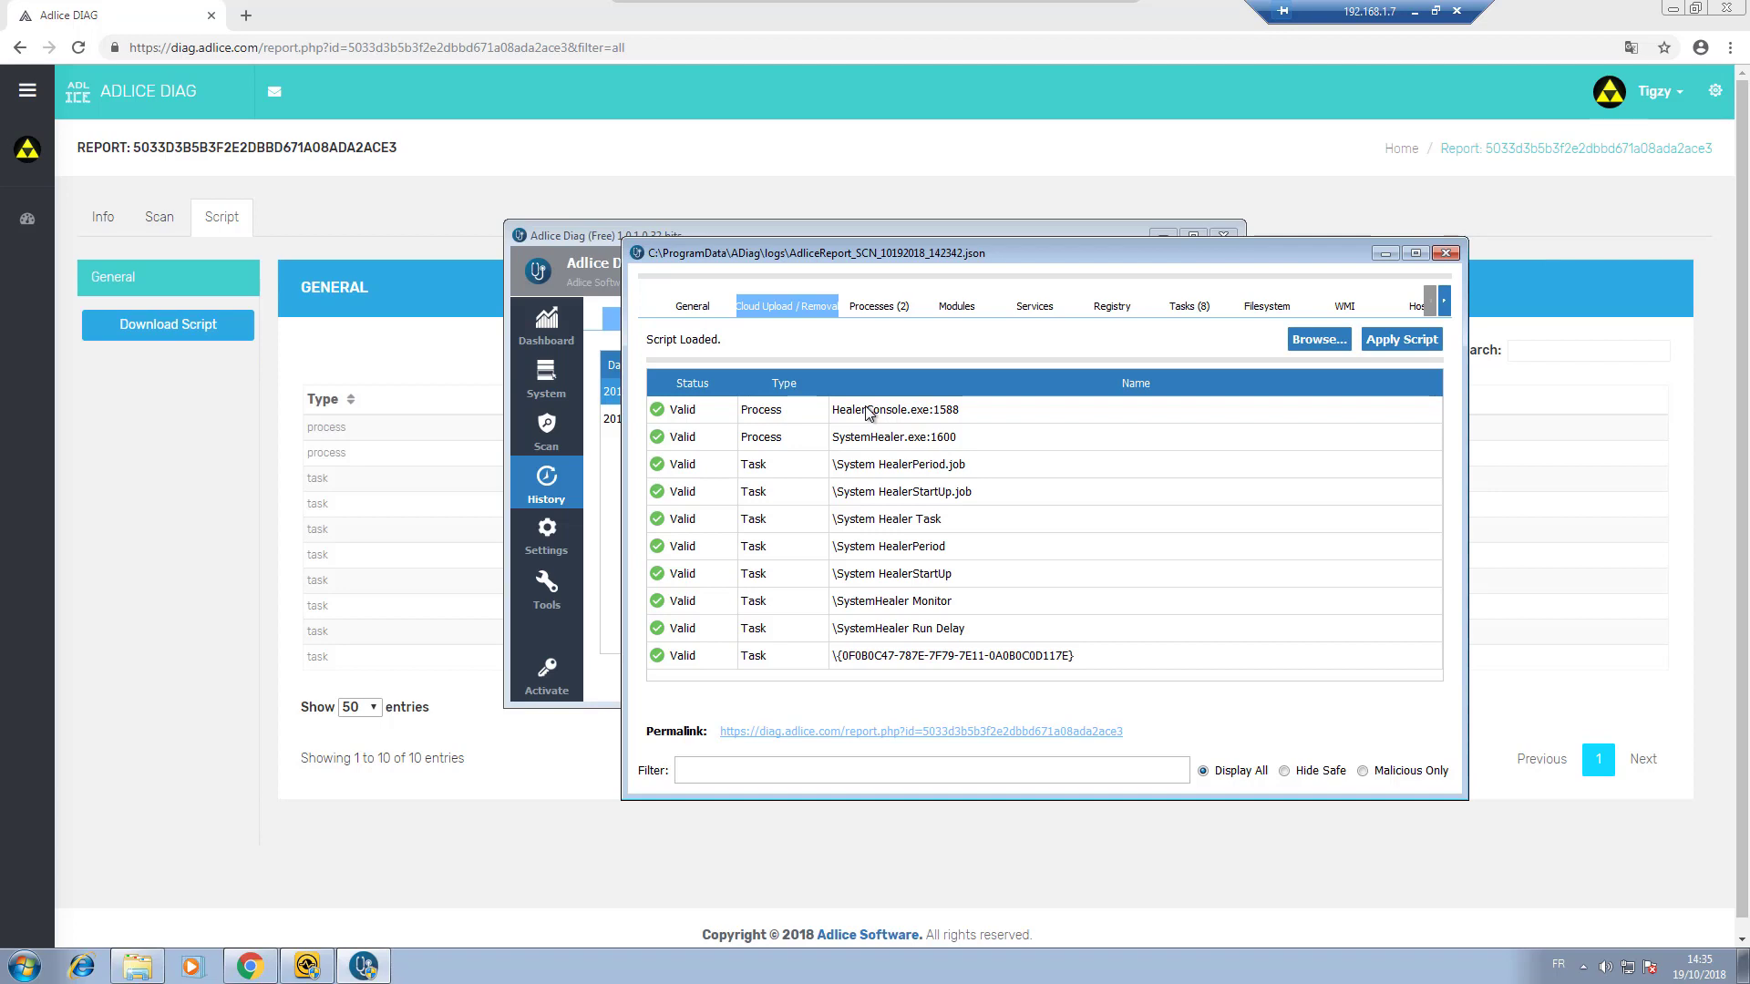
Review the HealerConsole.exe:1588, SystemHealer.exe:1600 and System HealerStartUp.job entries, then try Apply Script
click(866, 412)
click(829, 438)
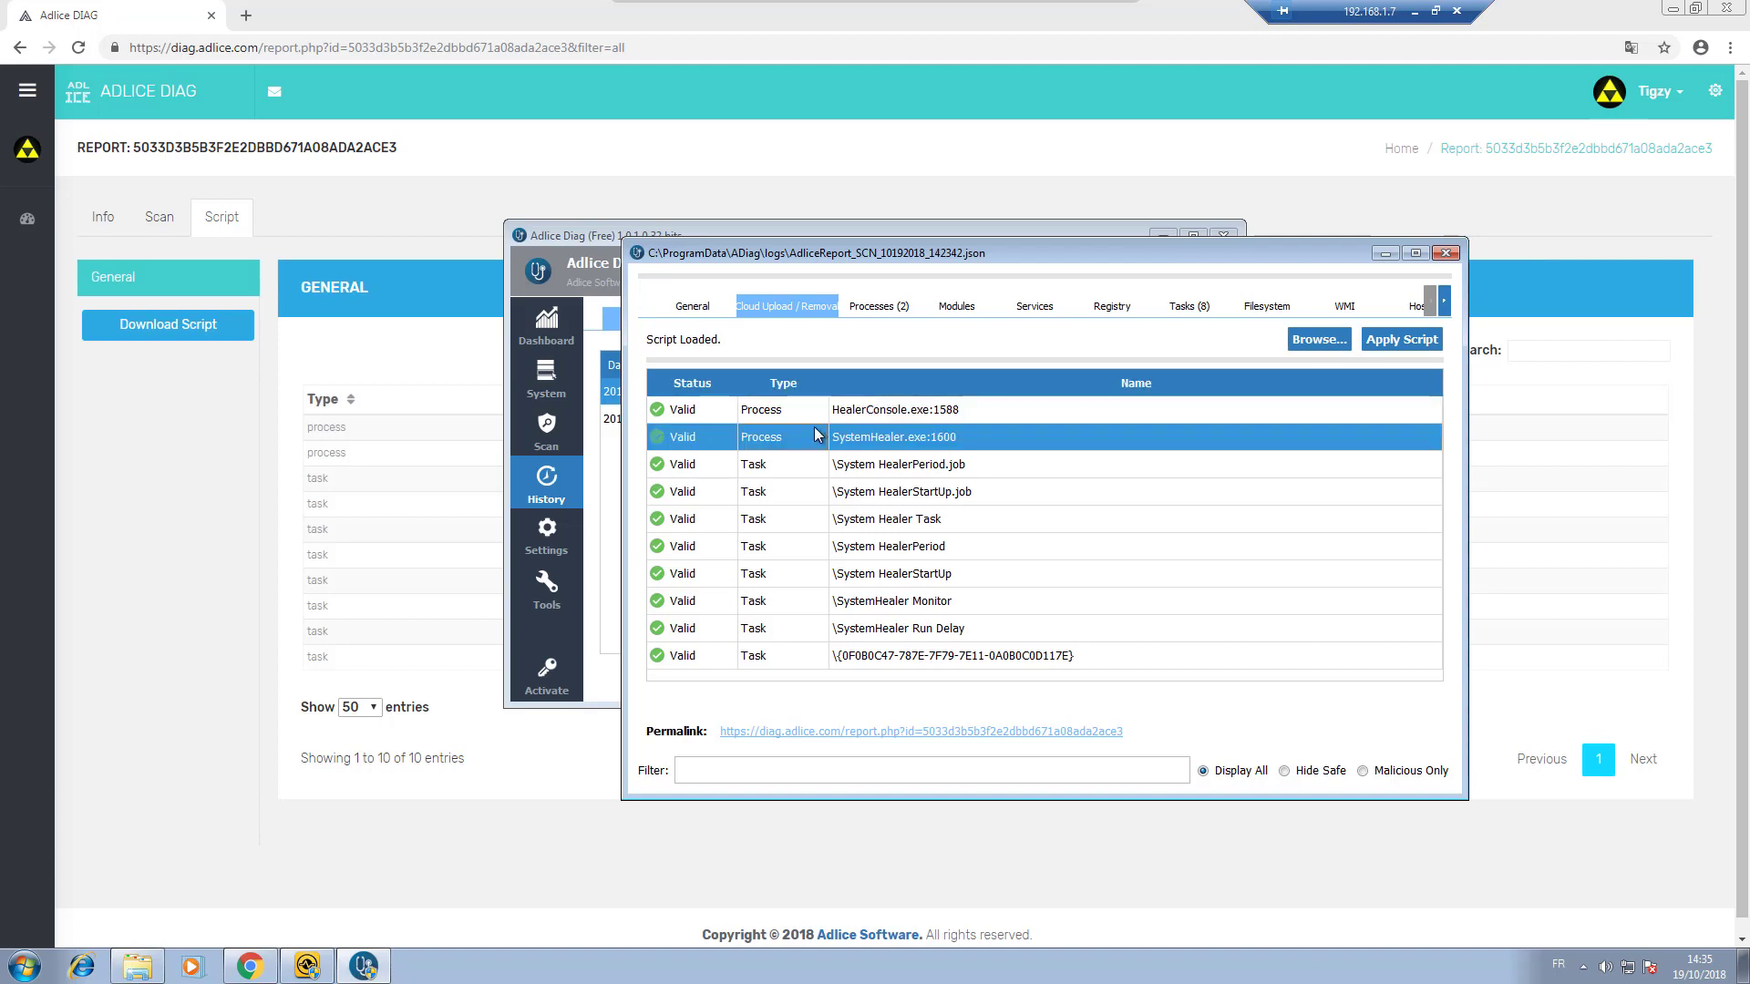
click(749, 417)
click(740, 437)
click(757, 417)
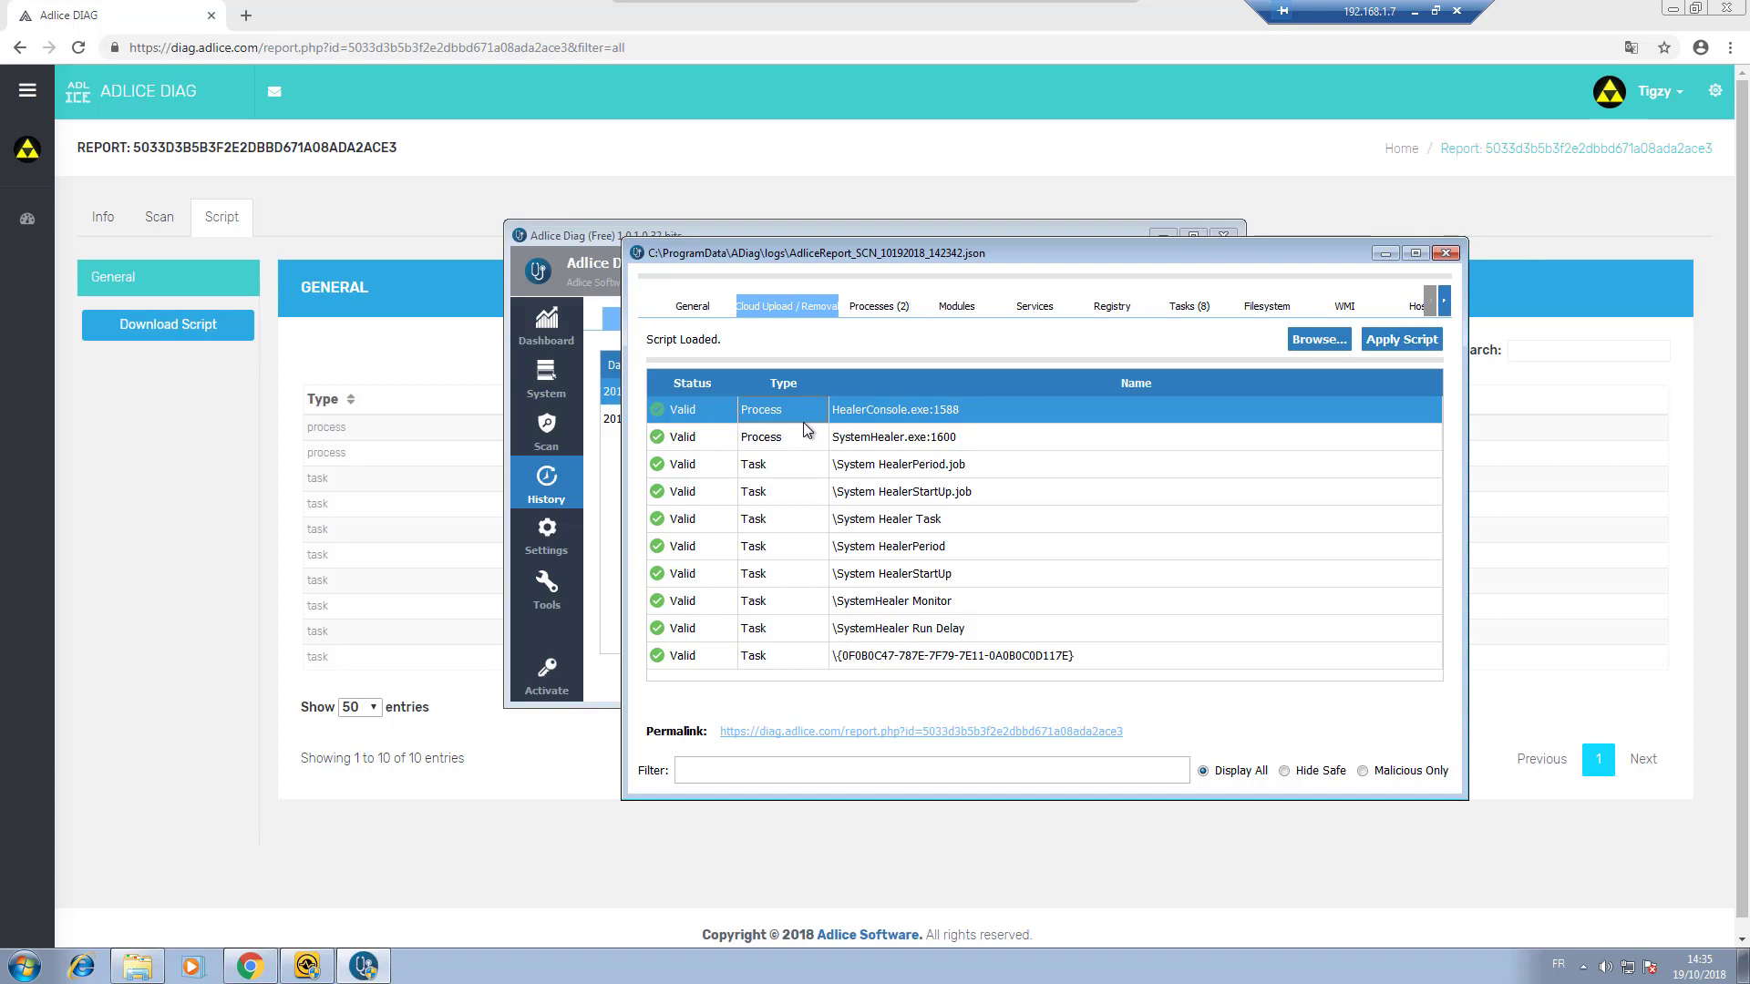
click(804, 435)
click(799, 490)
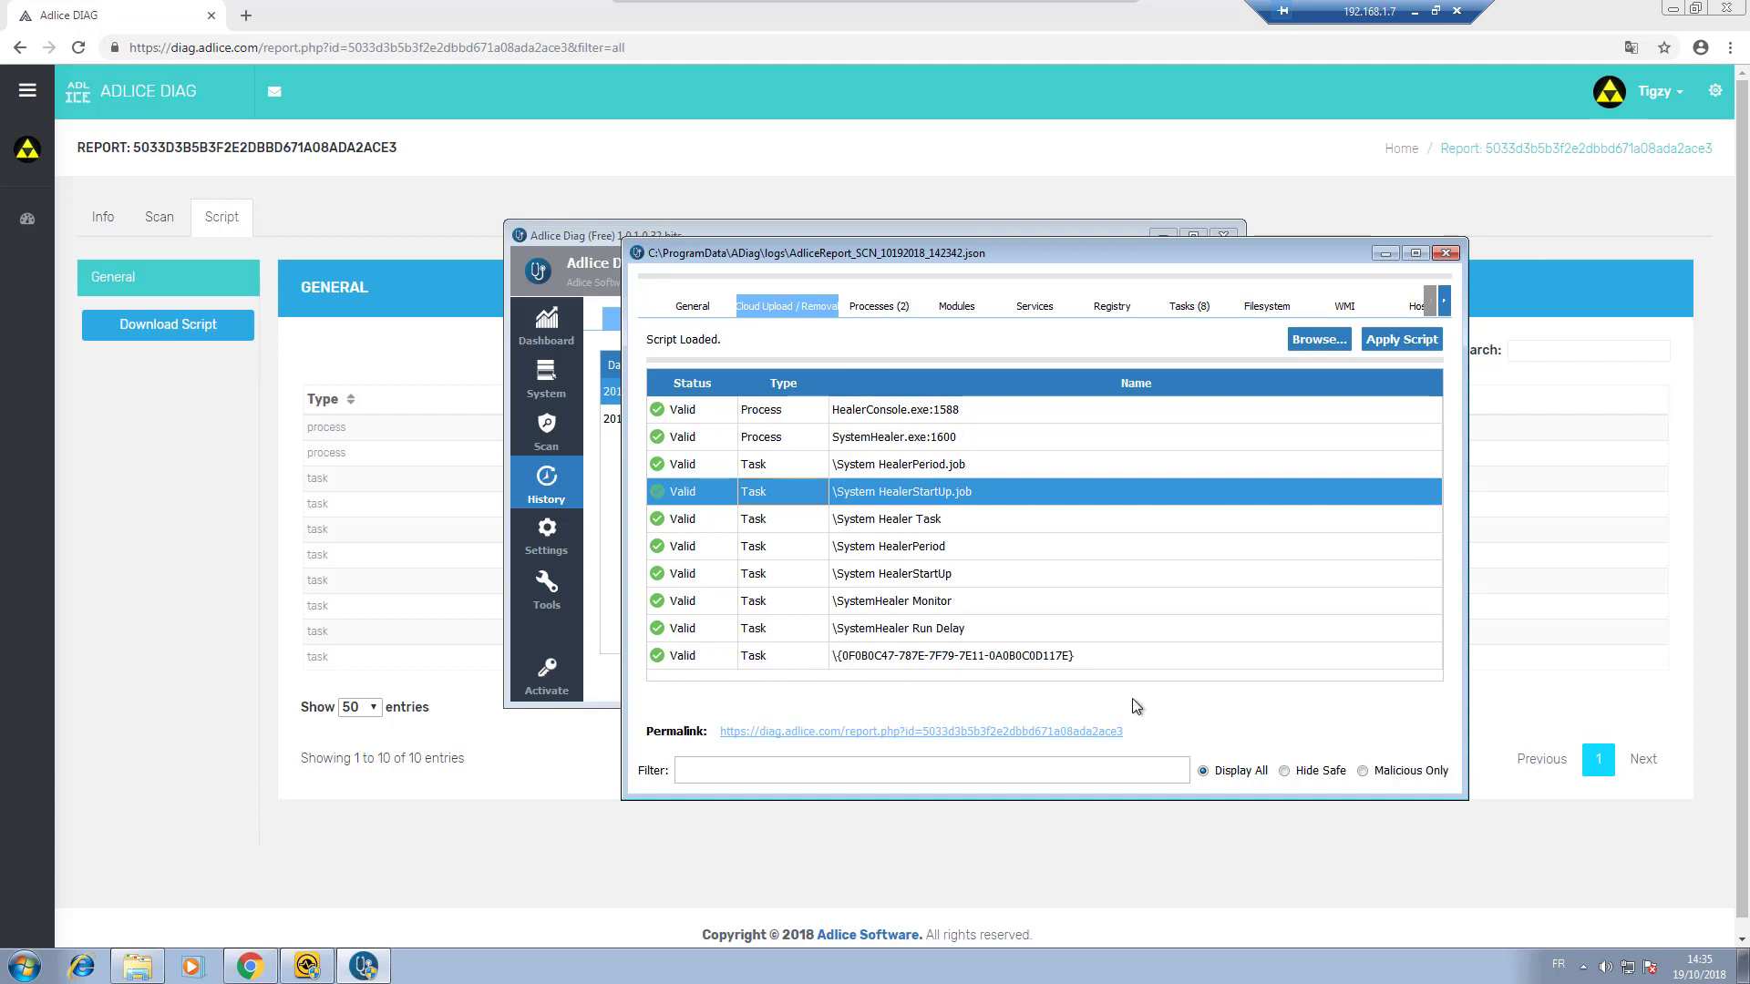
click(1397, 341)
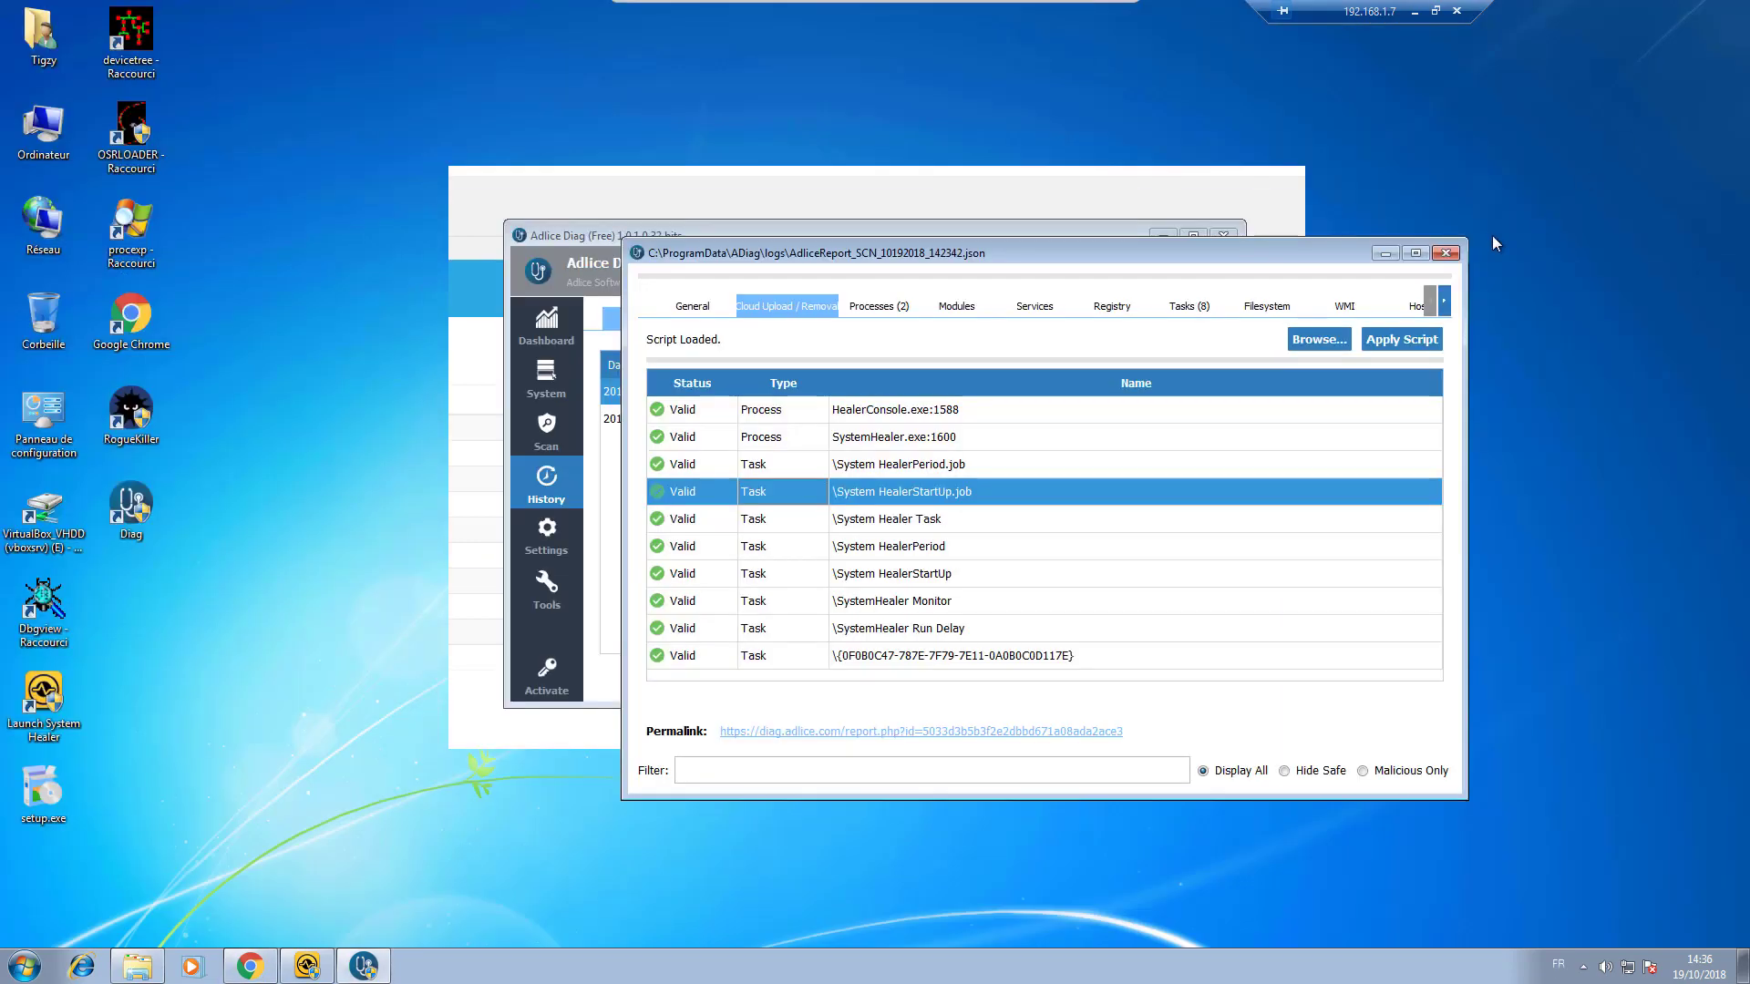
Rearrange the script report and System Healer windows, then apply the removal script
drag(926, 253, 580, 356)
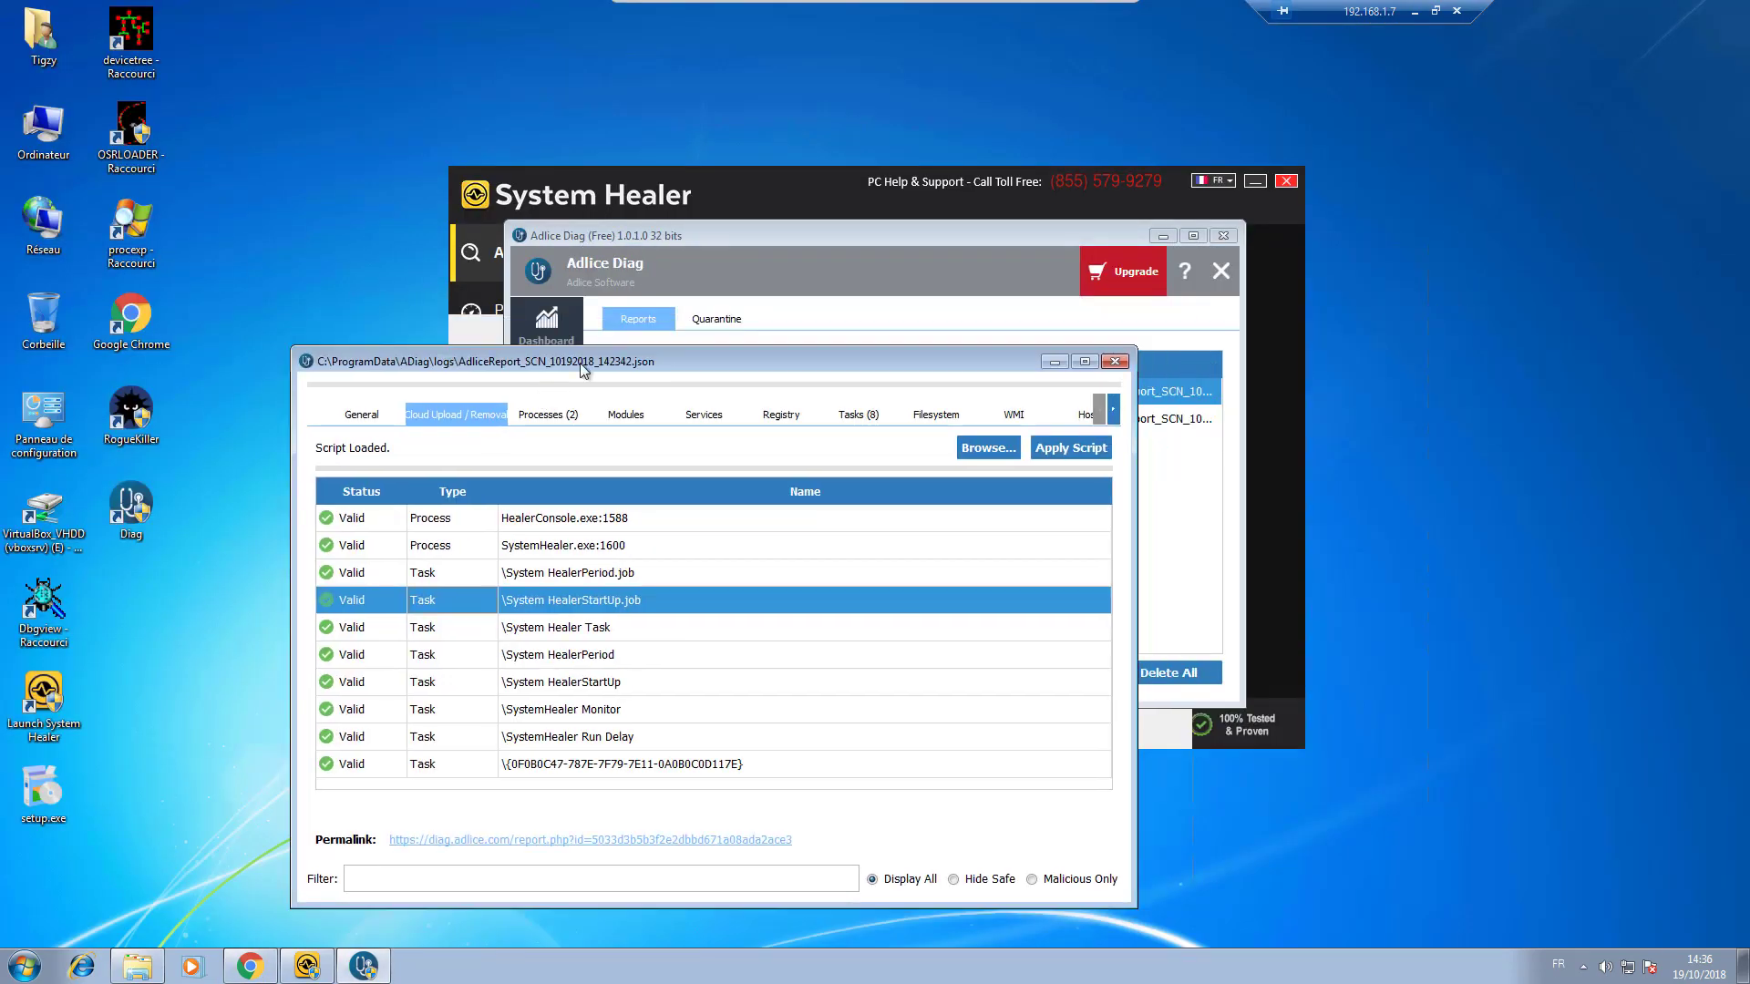
drag(825, 184, 1172, 97)
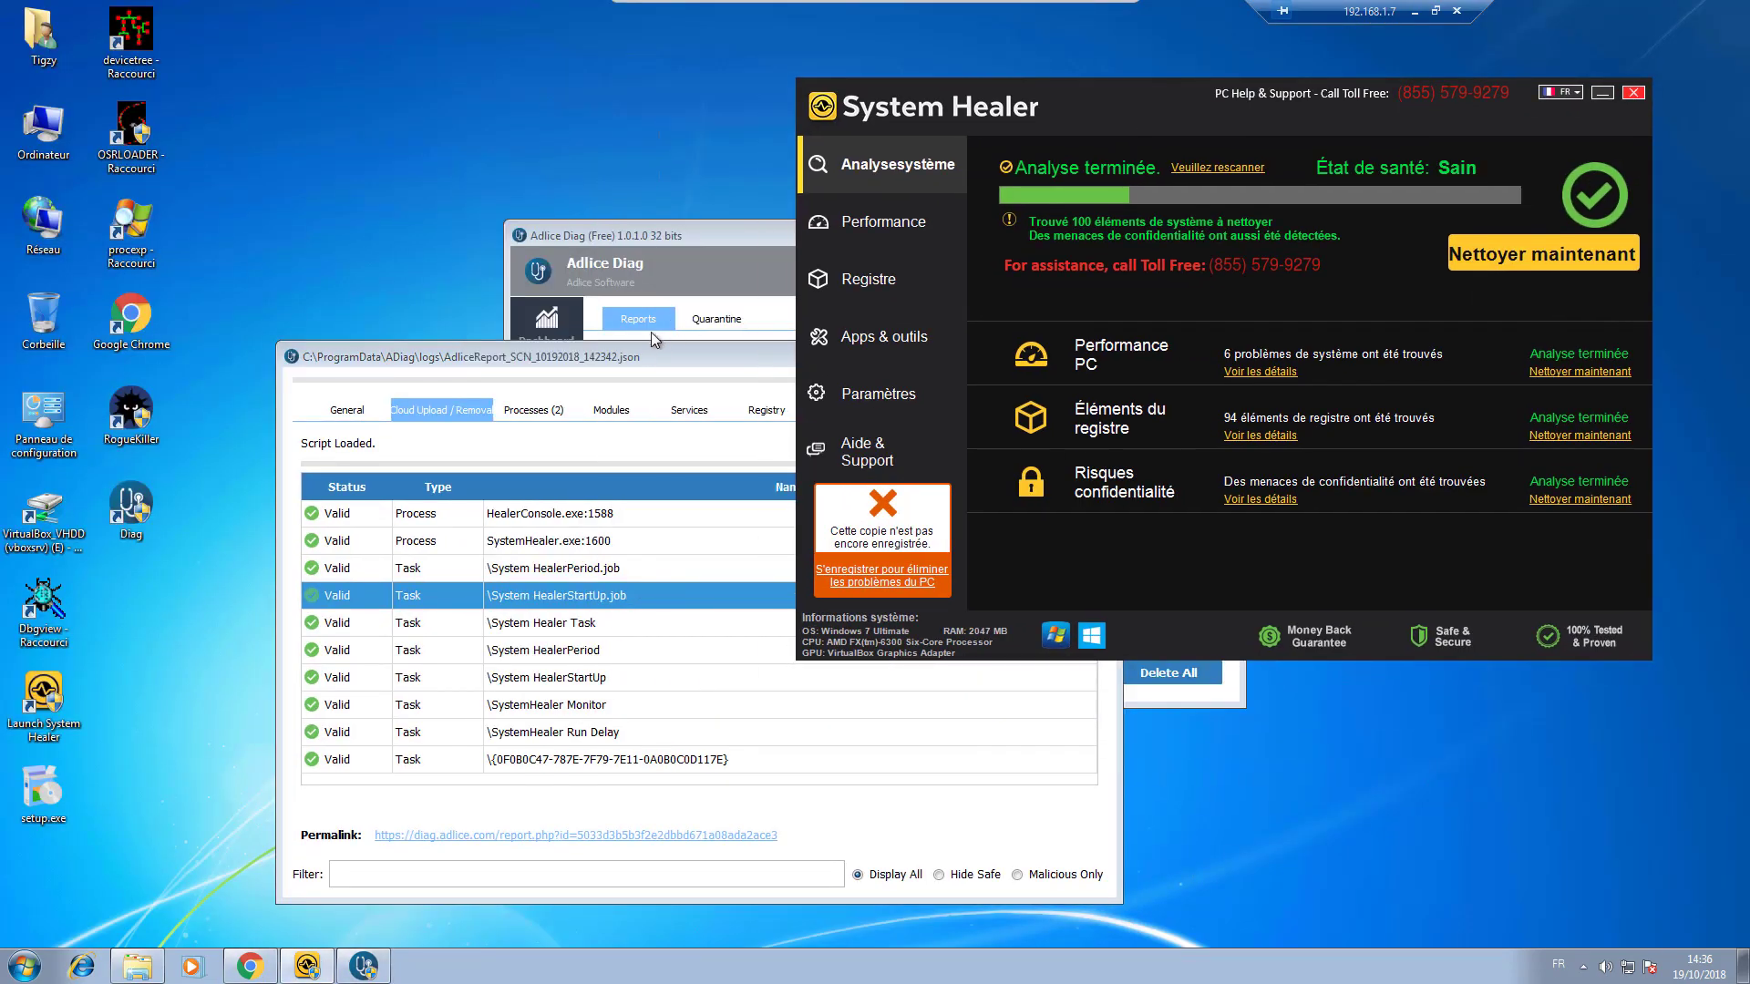
click(649, 360)
drag(650, 363, 636, 290)
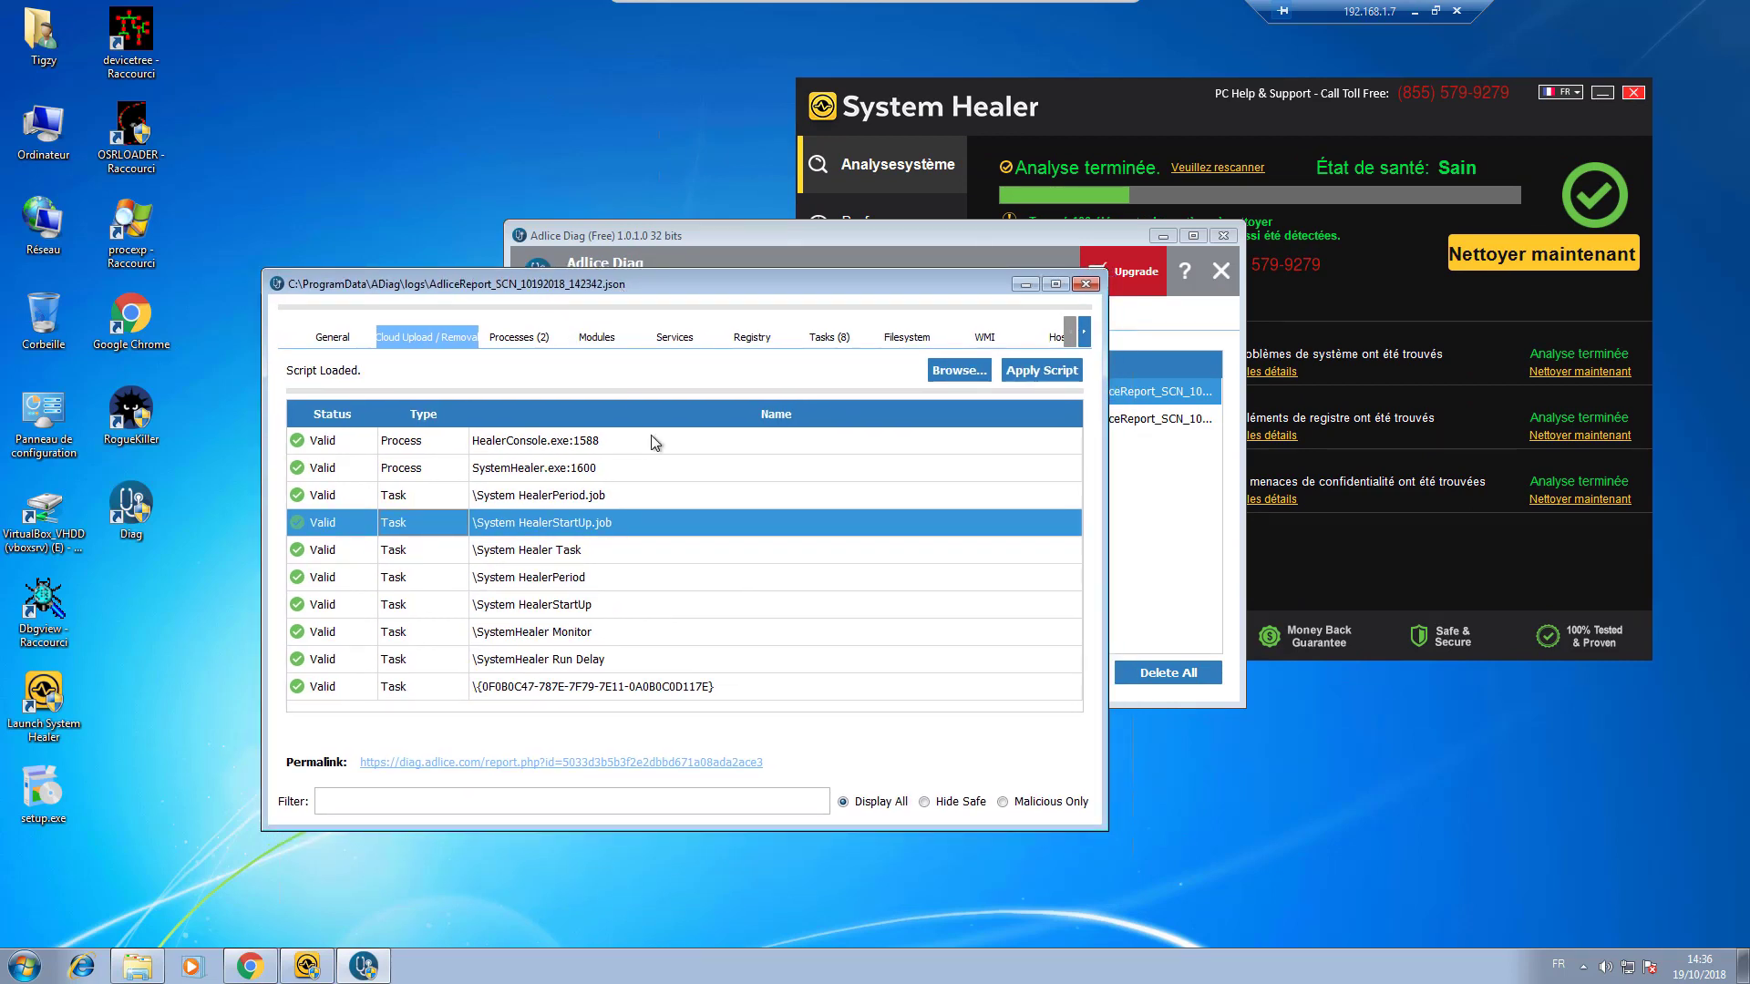
click(1061, 371)
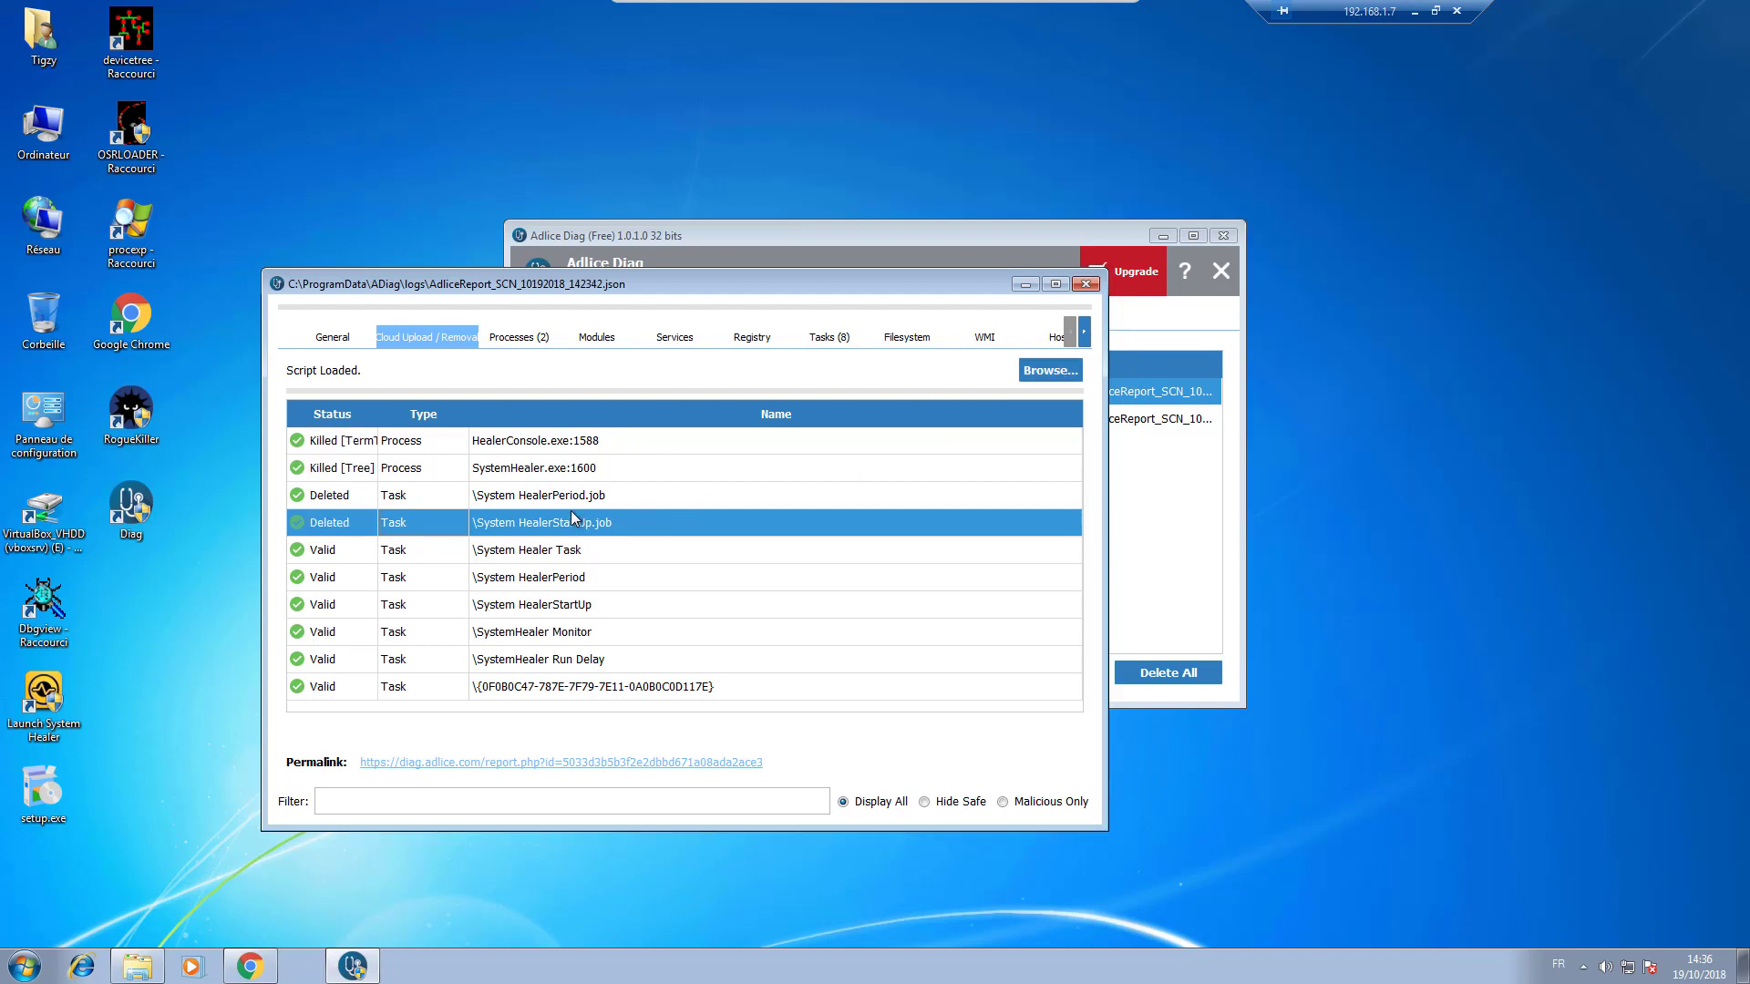
Widen the Status column and review the deleted System Healer task entries
double_click(377, 415)
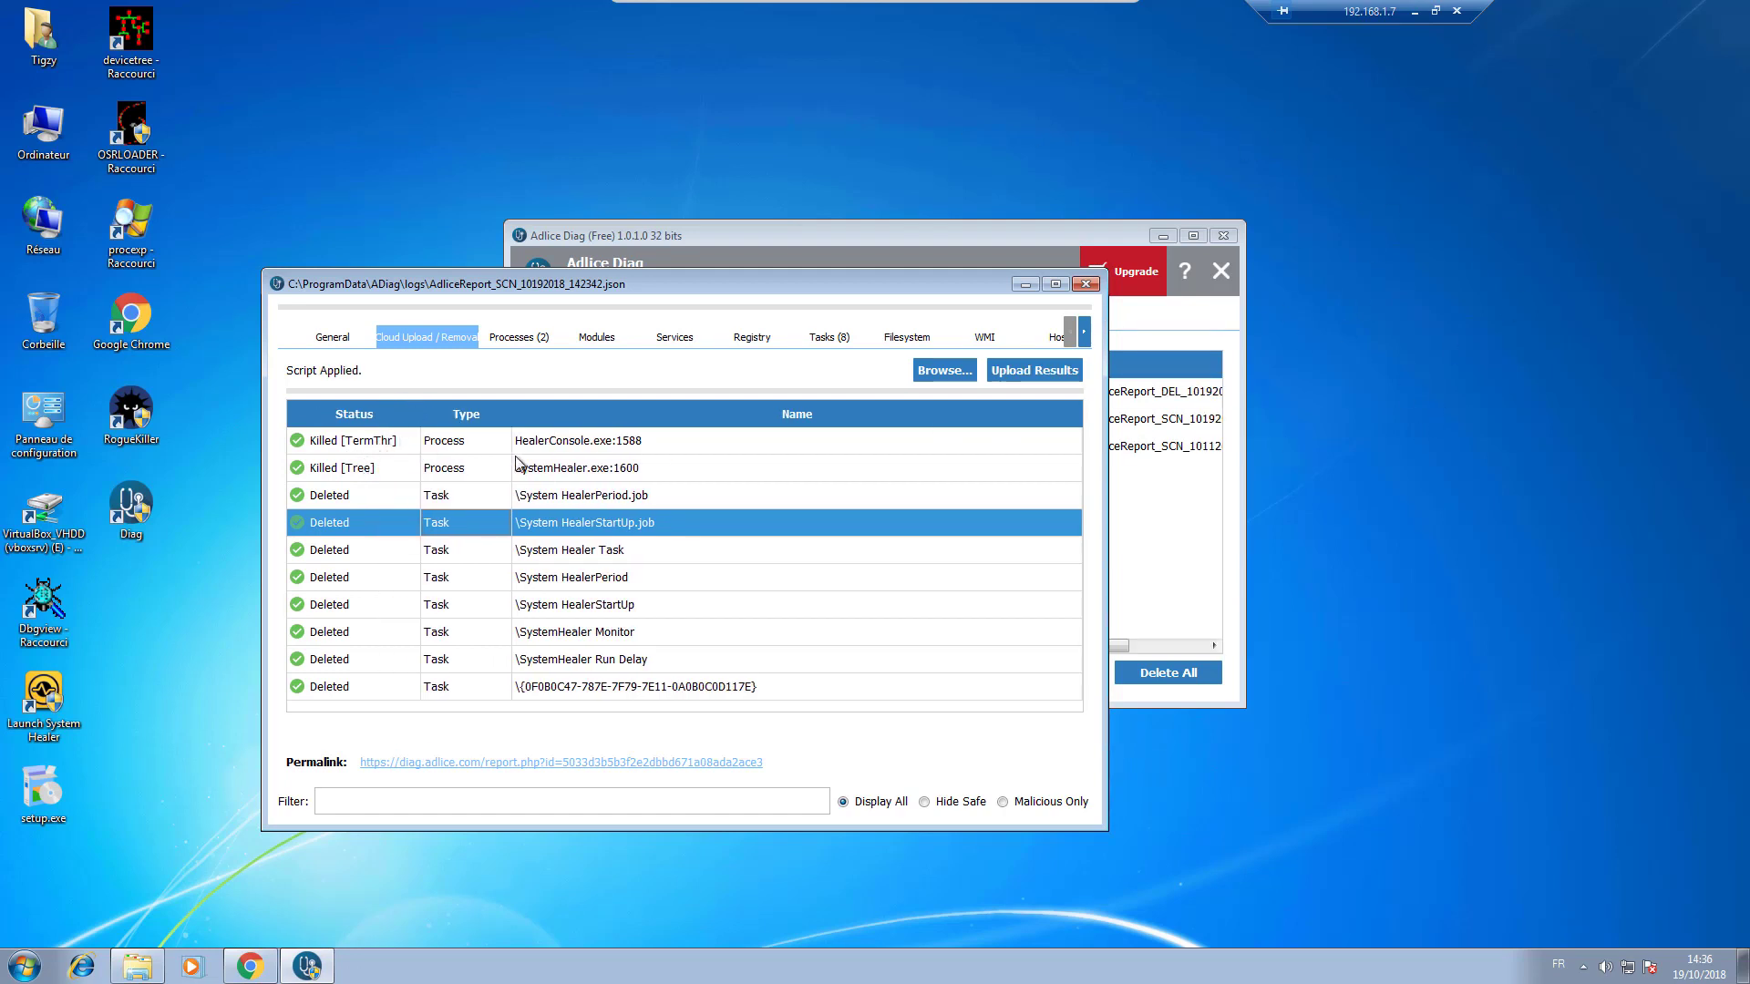
click(370, 496)
click(352, 687)
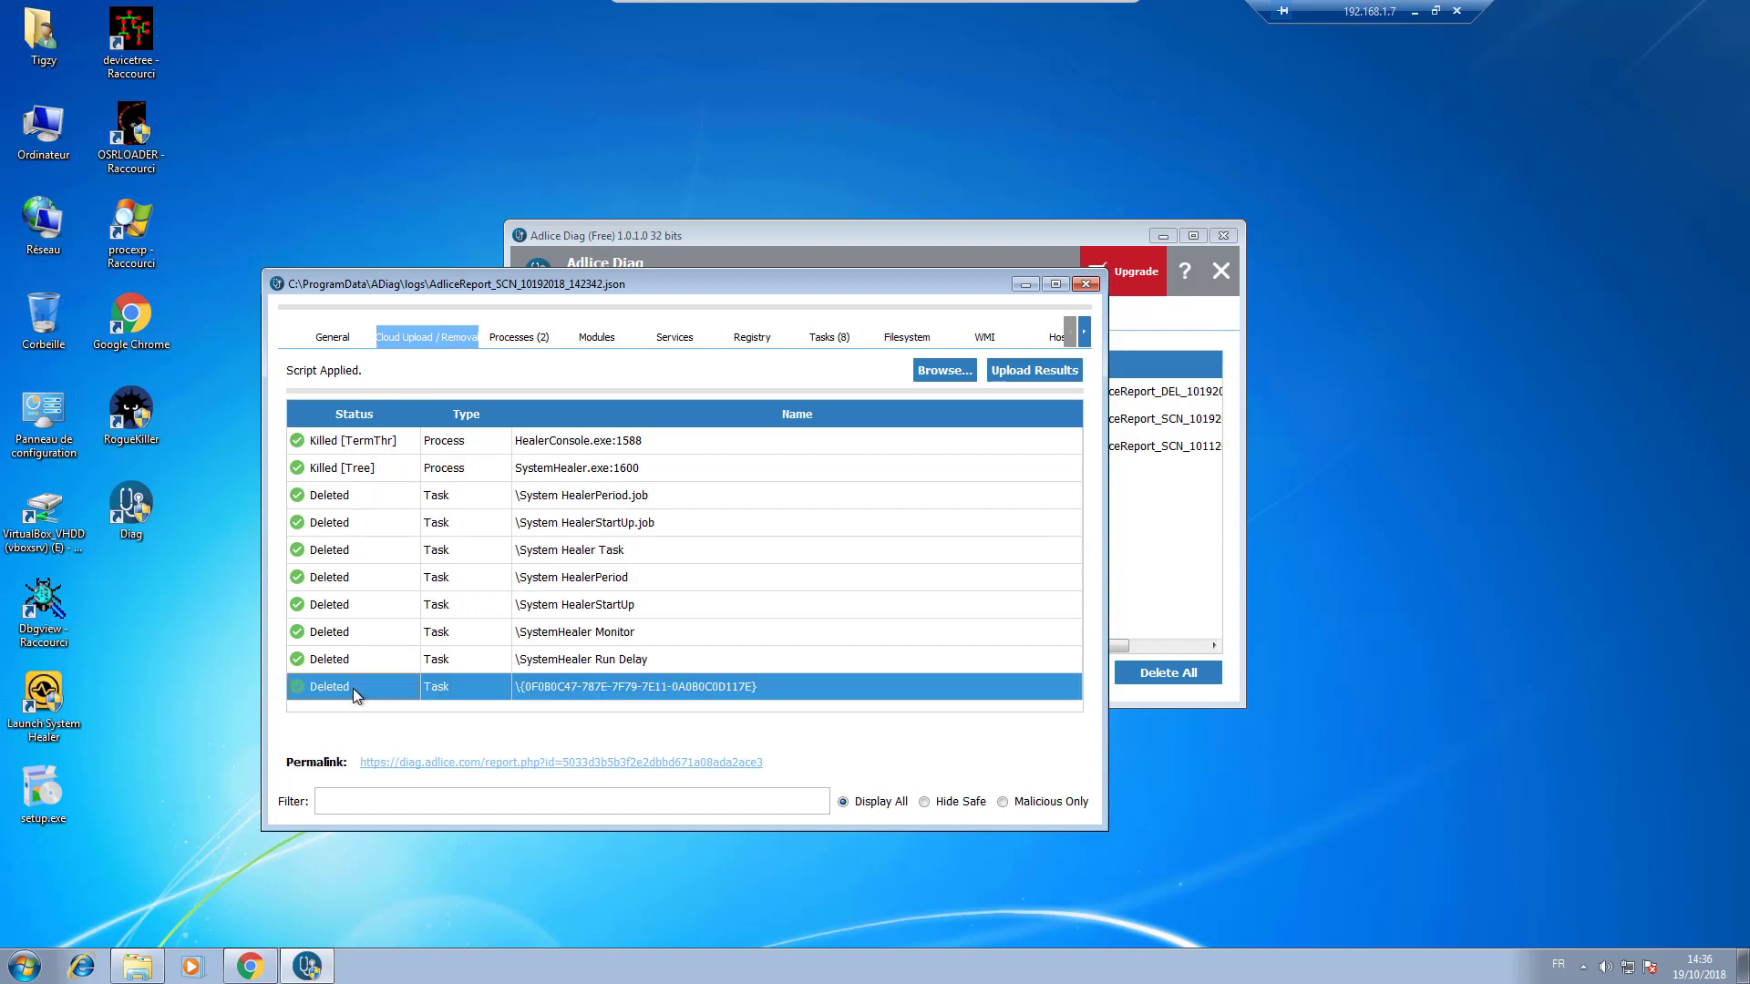
click(679, 608)
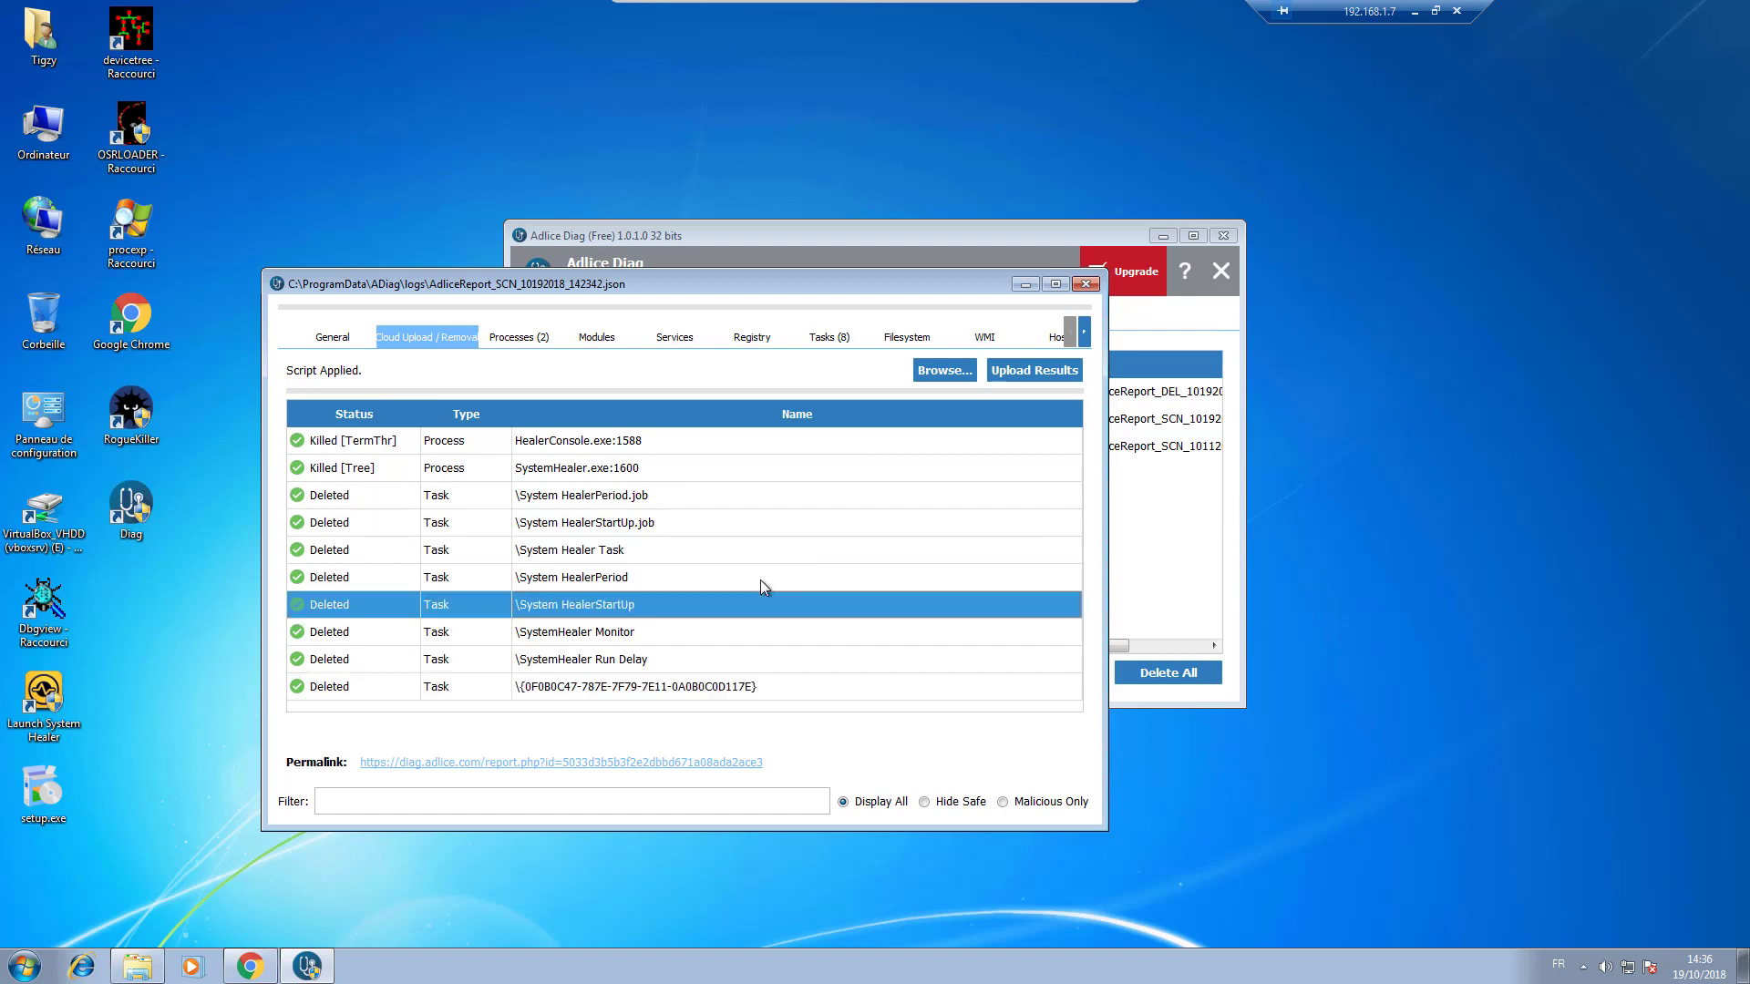
Upload the removal results, confirm the success message, and return to the report page
click(1041, 372)
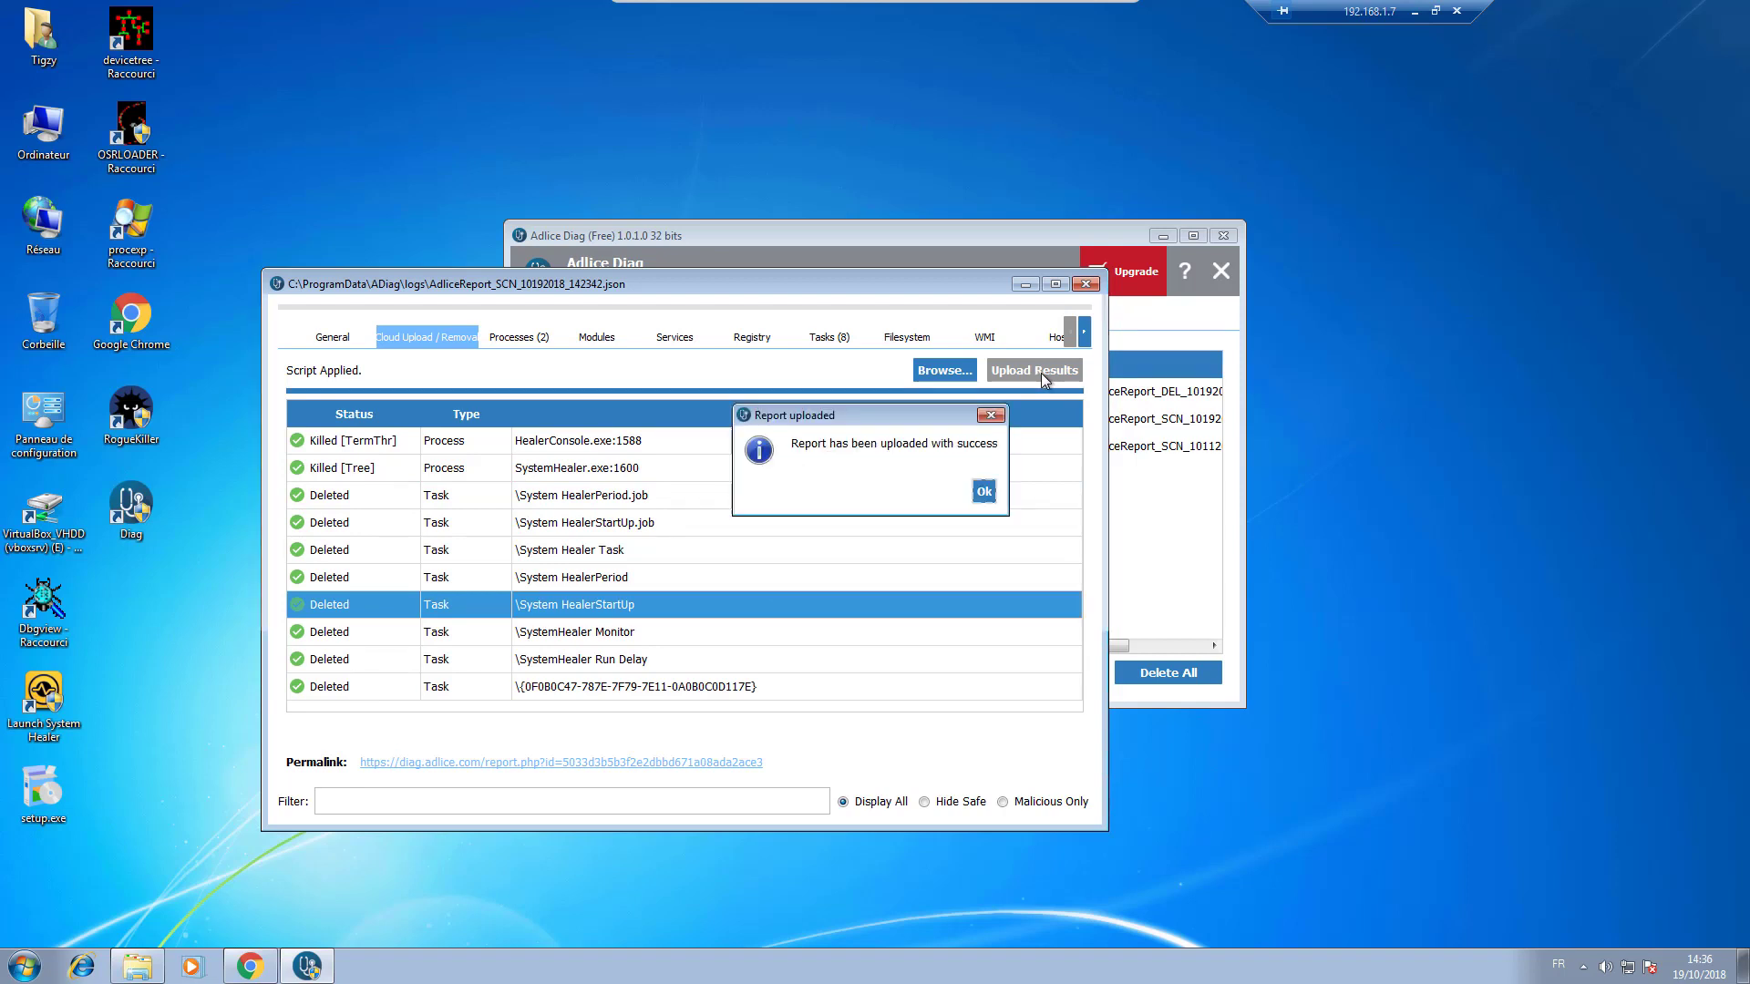
click(984, 492)
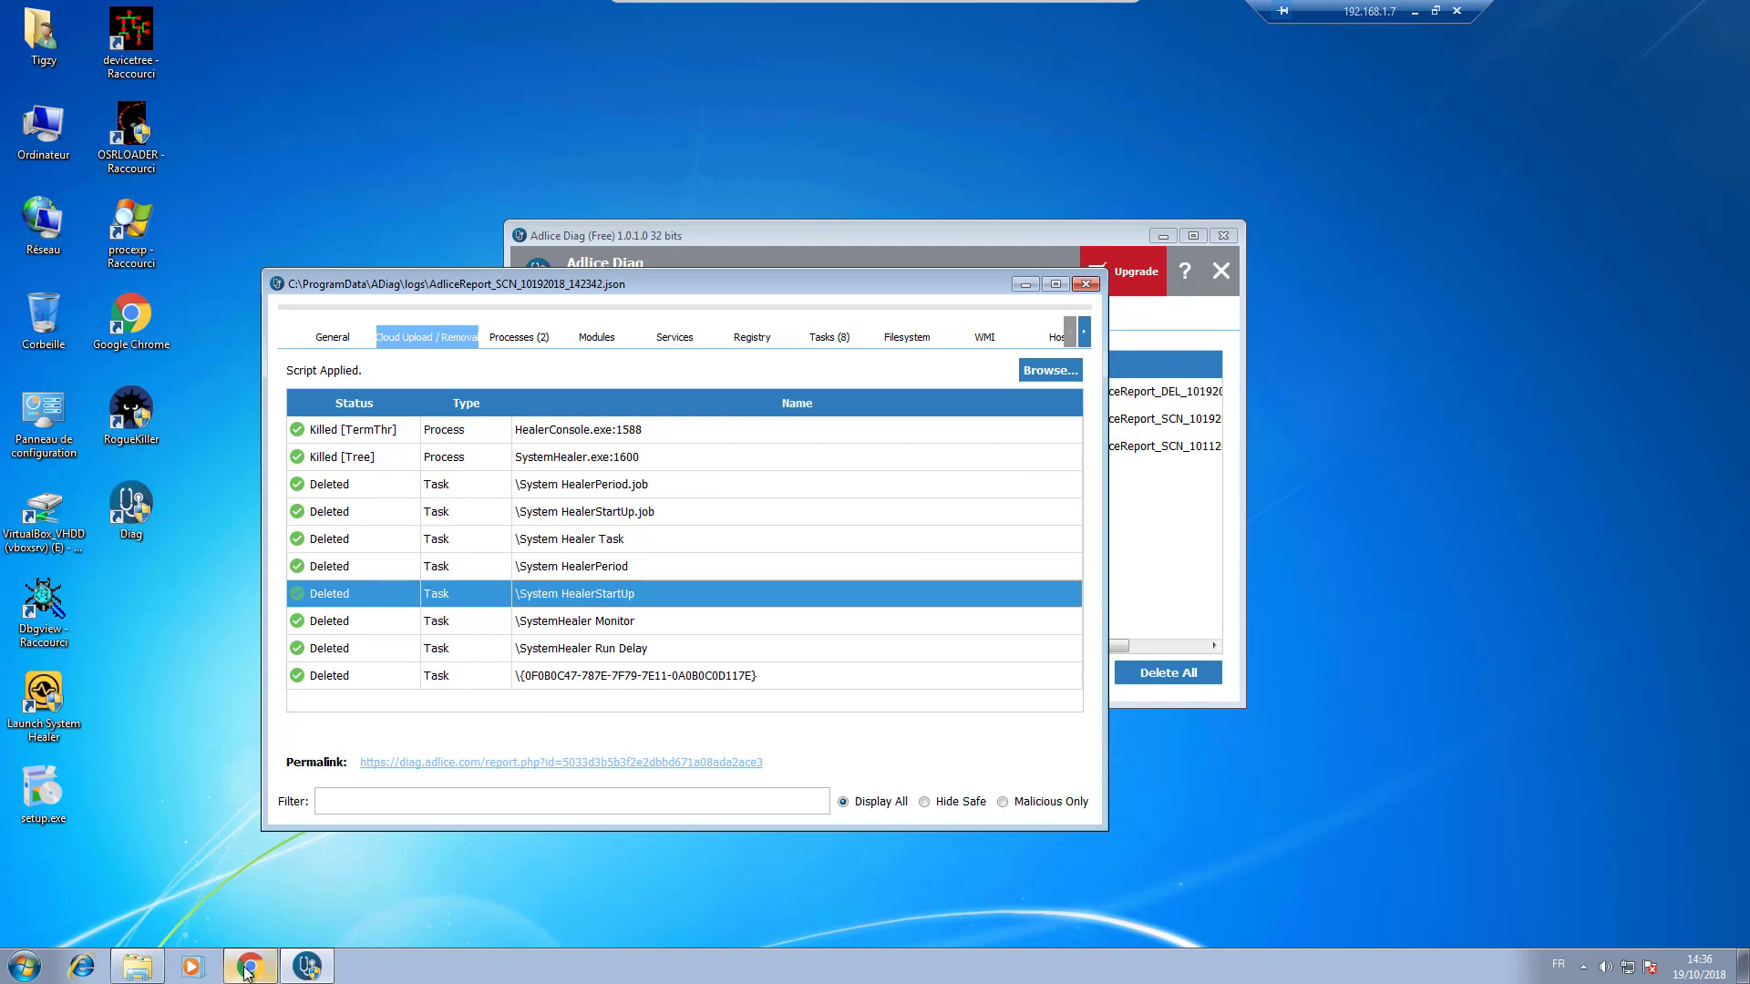
click(247, 968)
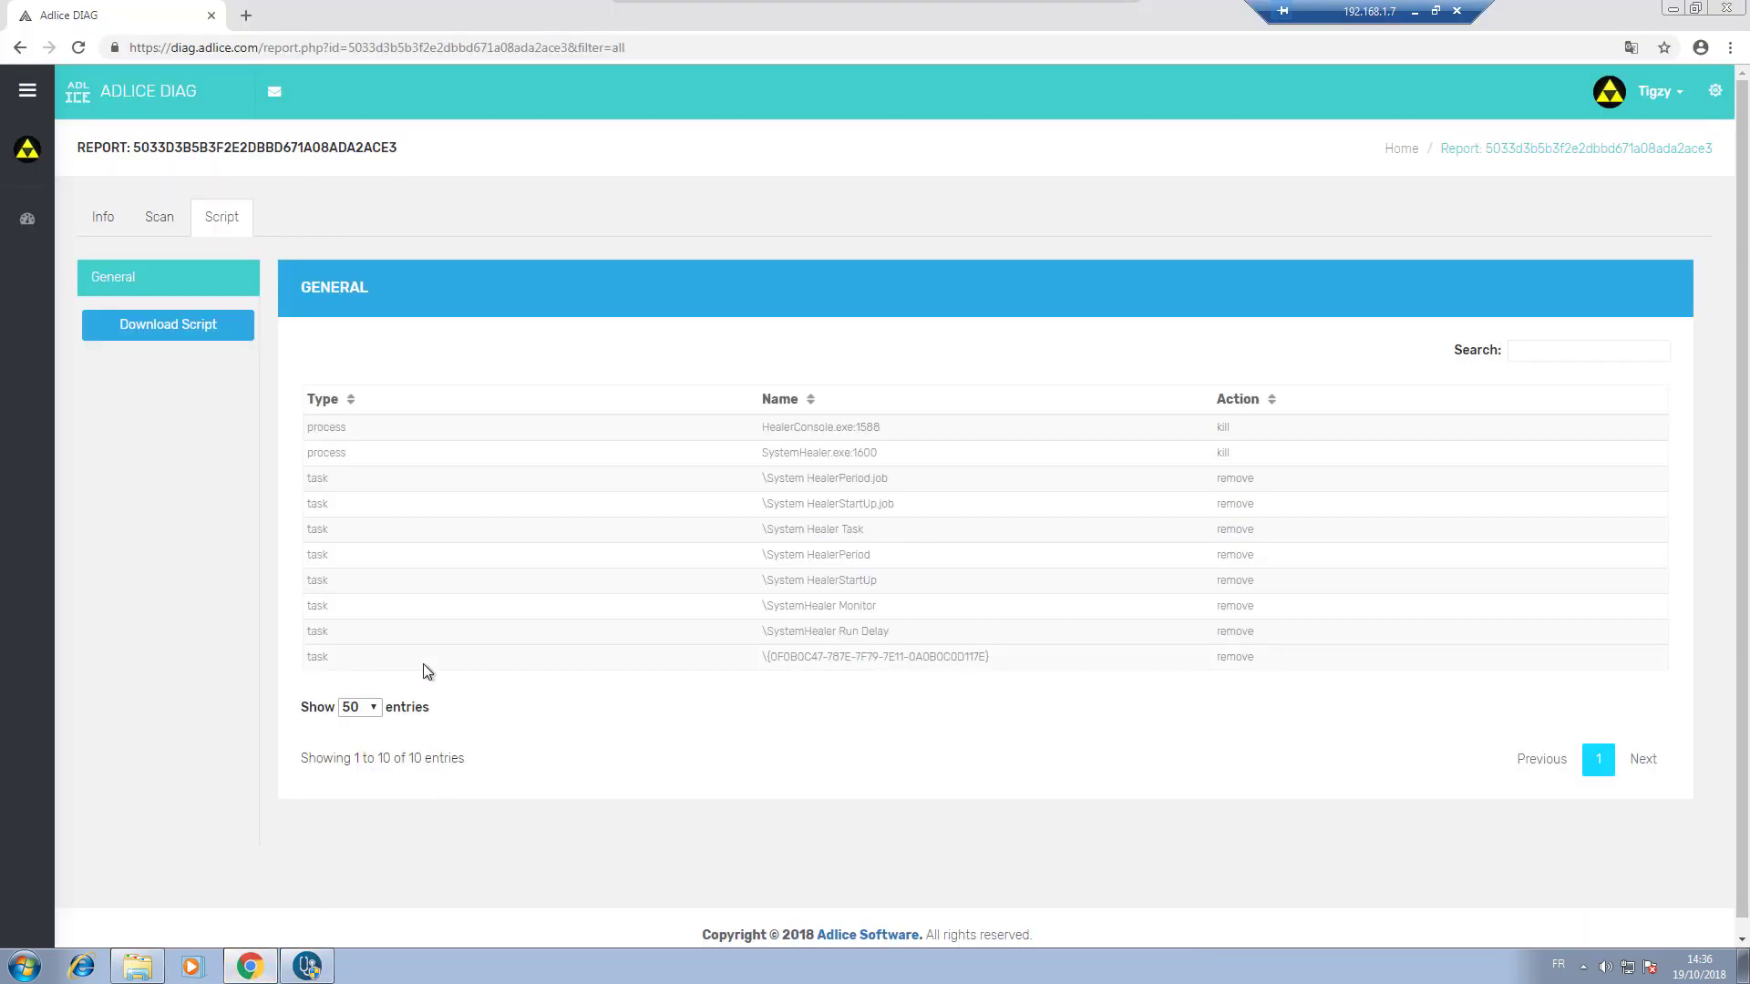
Reload the report page and check for the 'Removal report created' activity entry on Info
click(148, 219)
click(131, 219)
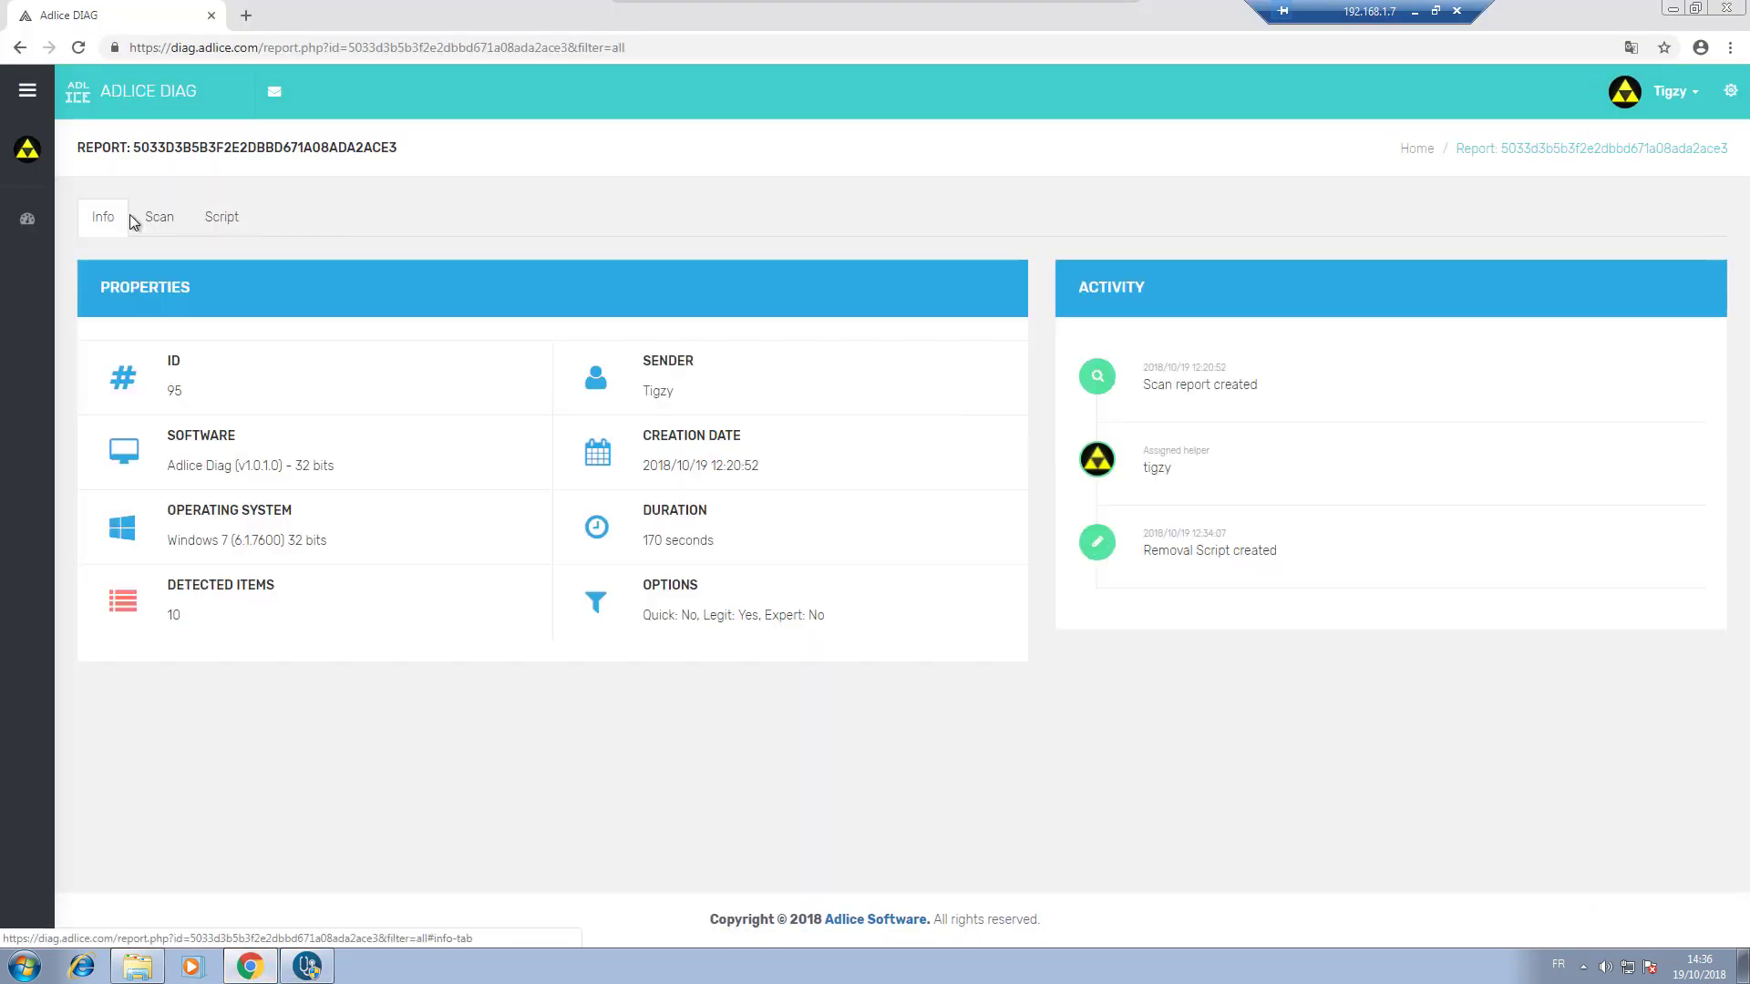
key(F5)
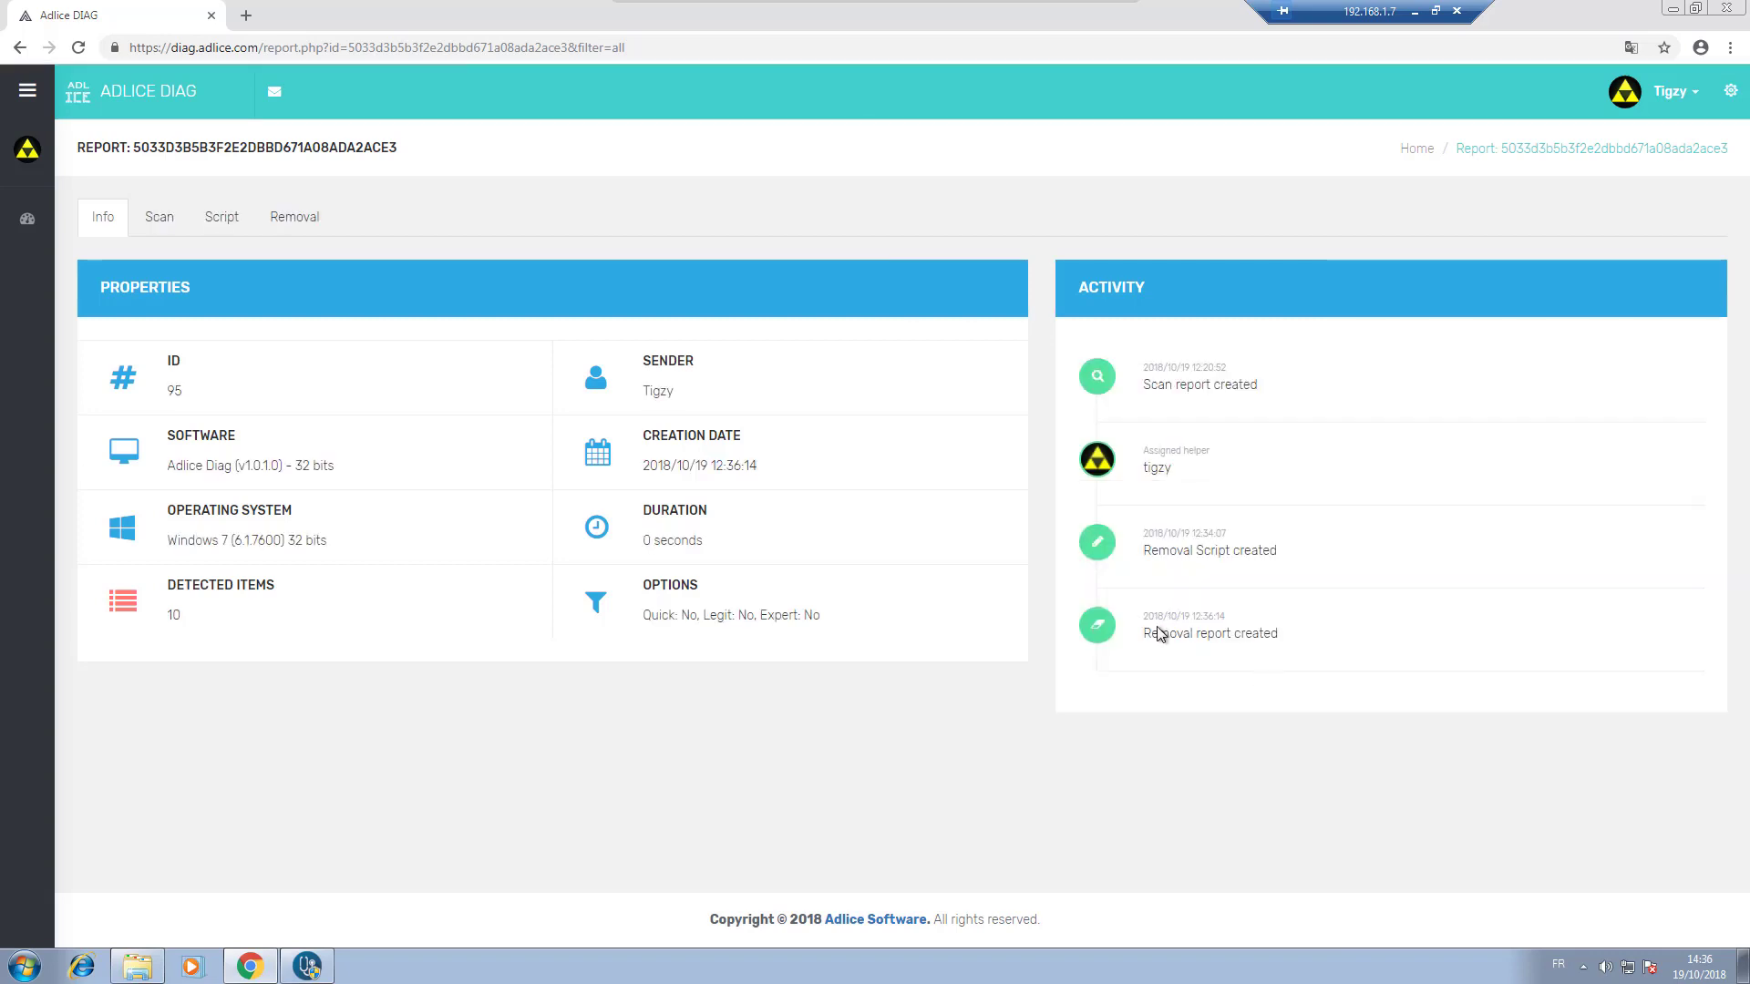
drag(1141, 633, 1307, 638)
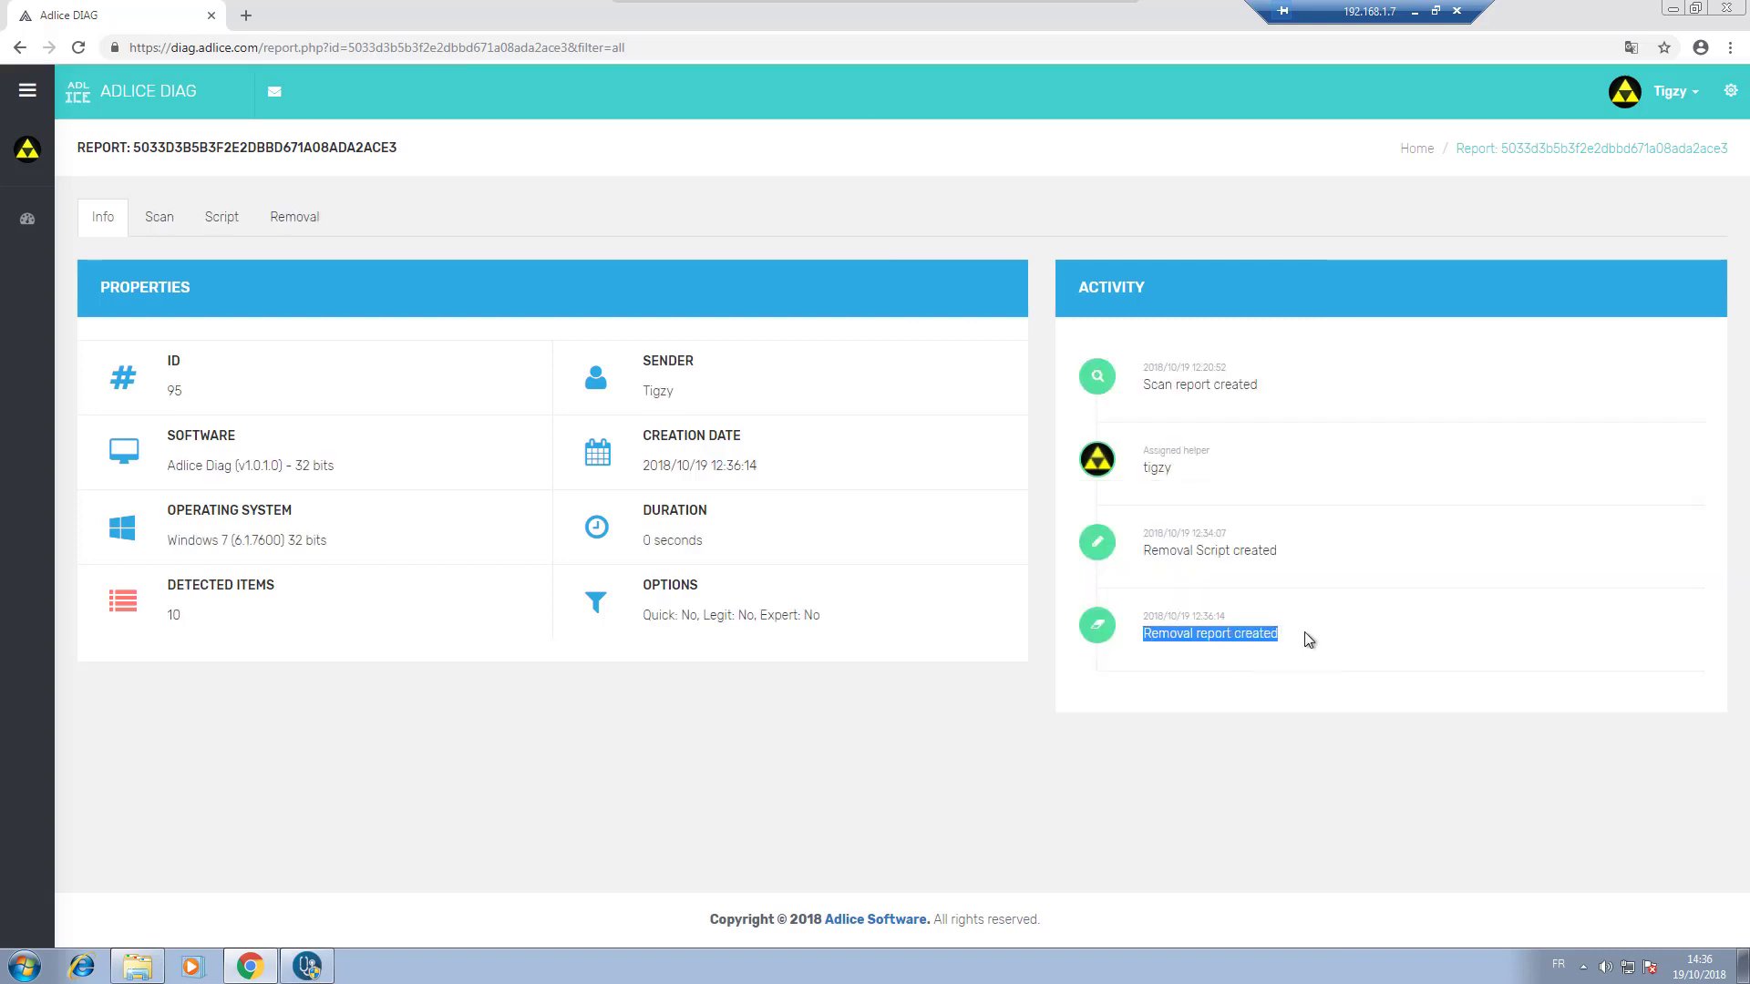
click(1309, 639)
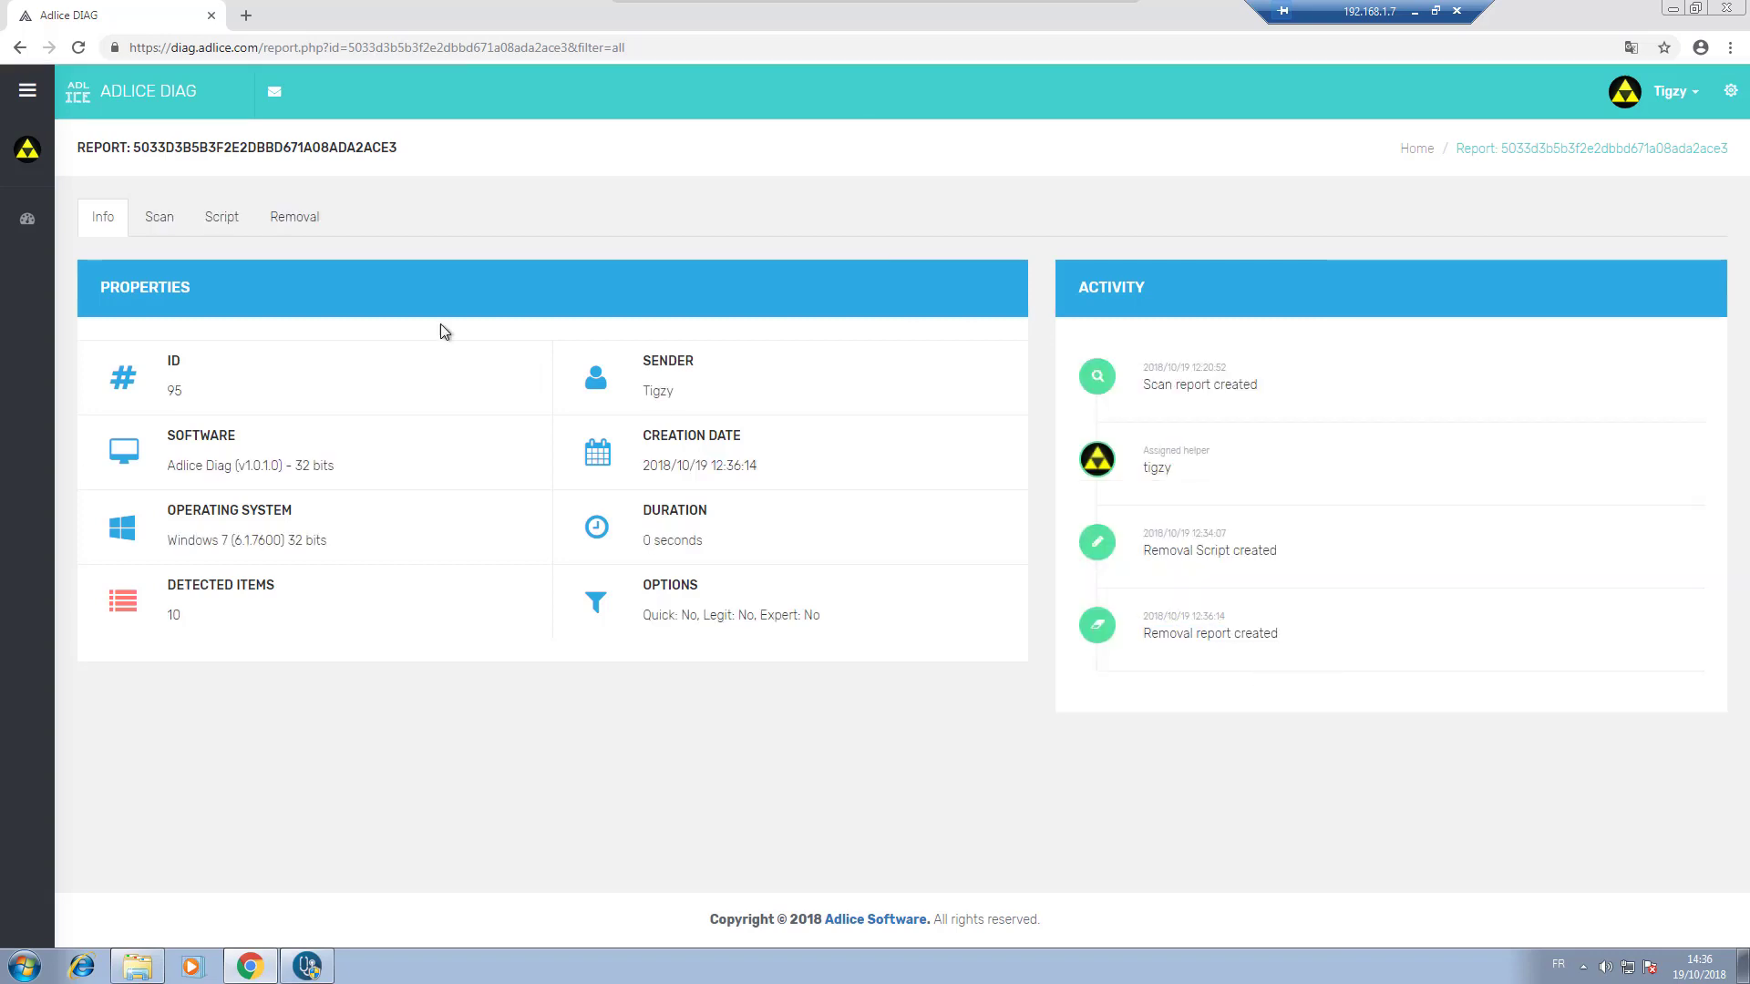
Review the Removal tab's ten killed processes and deleted tasks, then return to Info
click(287, 214)
scroll(823, 445, down, 2)
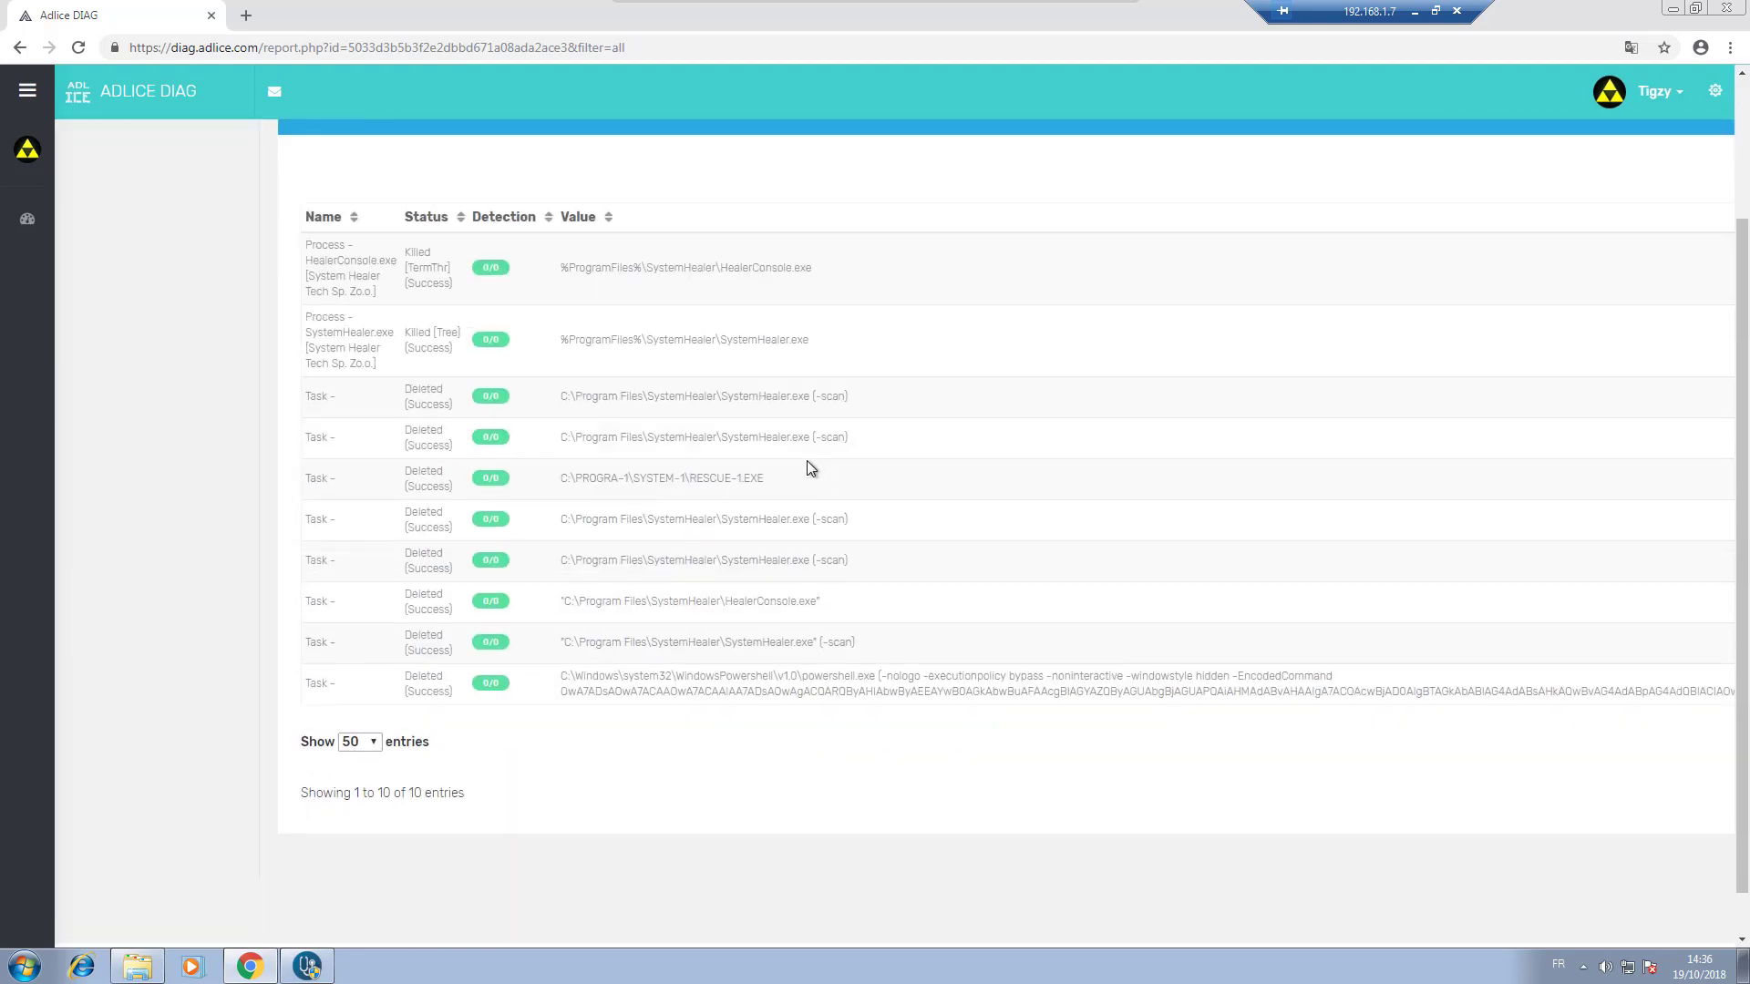
double_click(410, 251)
click(407, 394)
drag(406, 394, 419, 666)
click(501, 595)
scroll(687, 500, up, 2)
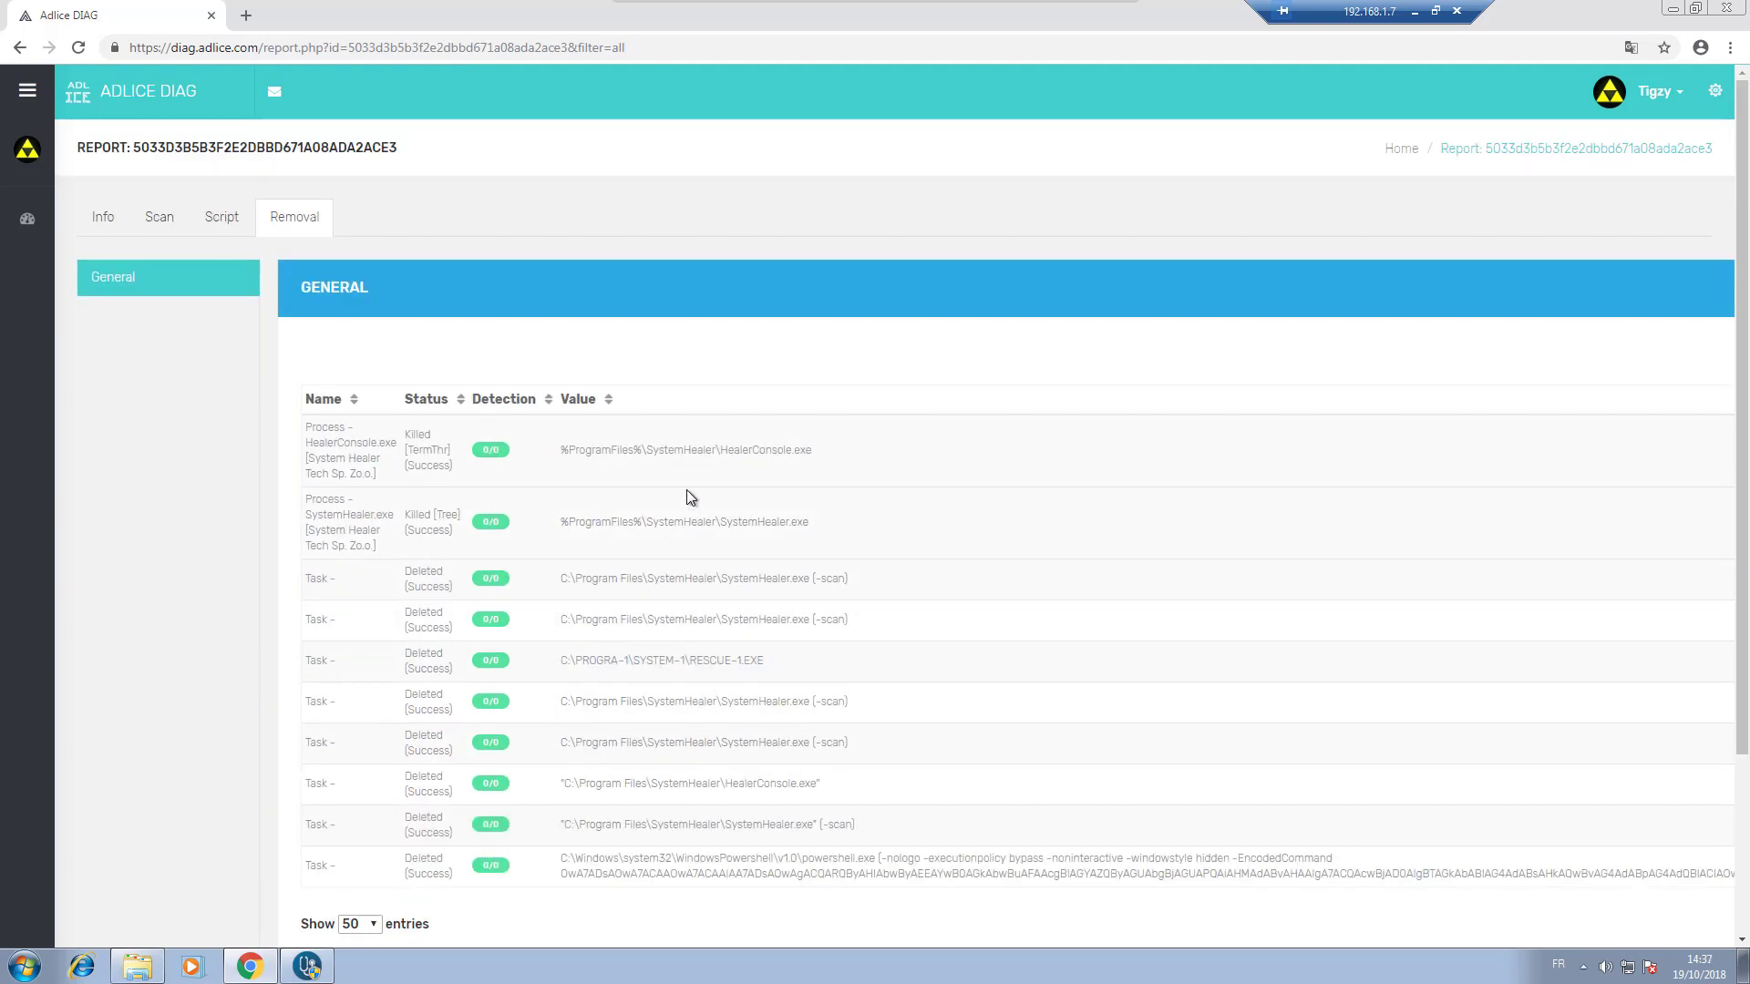
scroll(685, 516, down, 1)
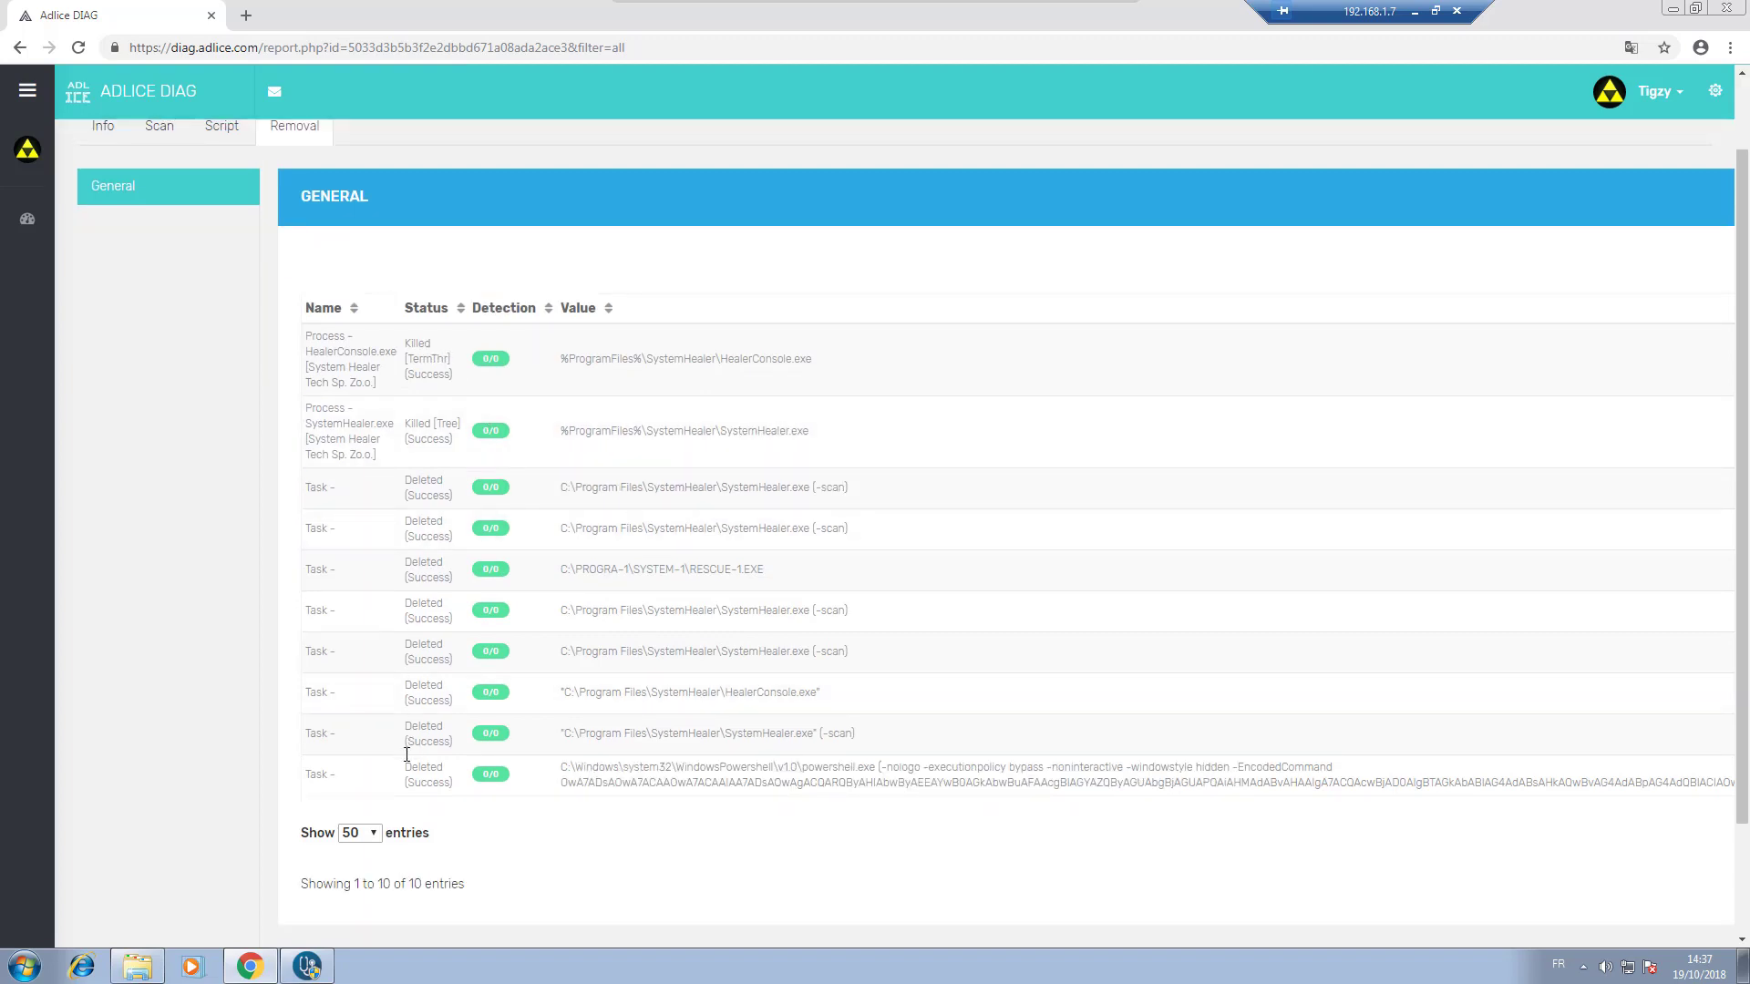
scroll(344, 365, up, 1)
click(221, 217)
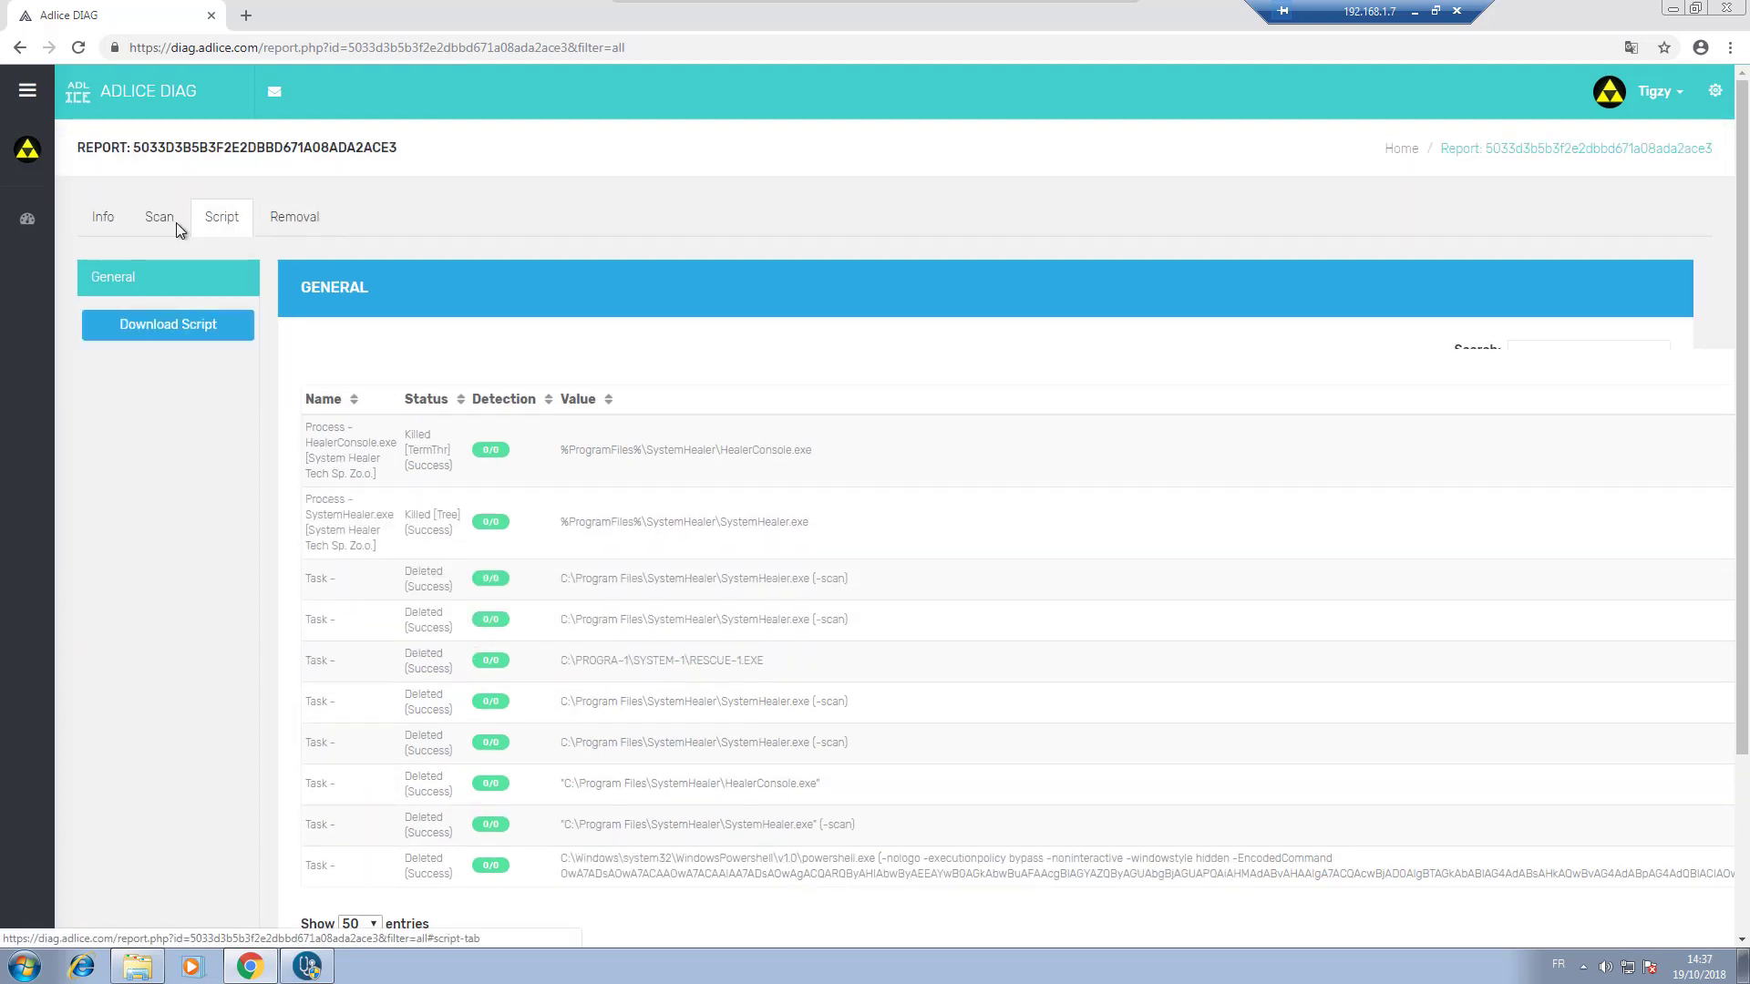
click(103, 218)
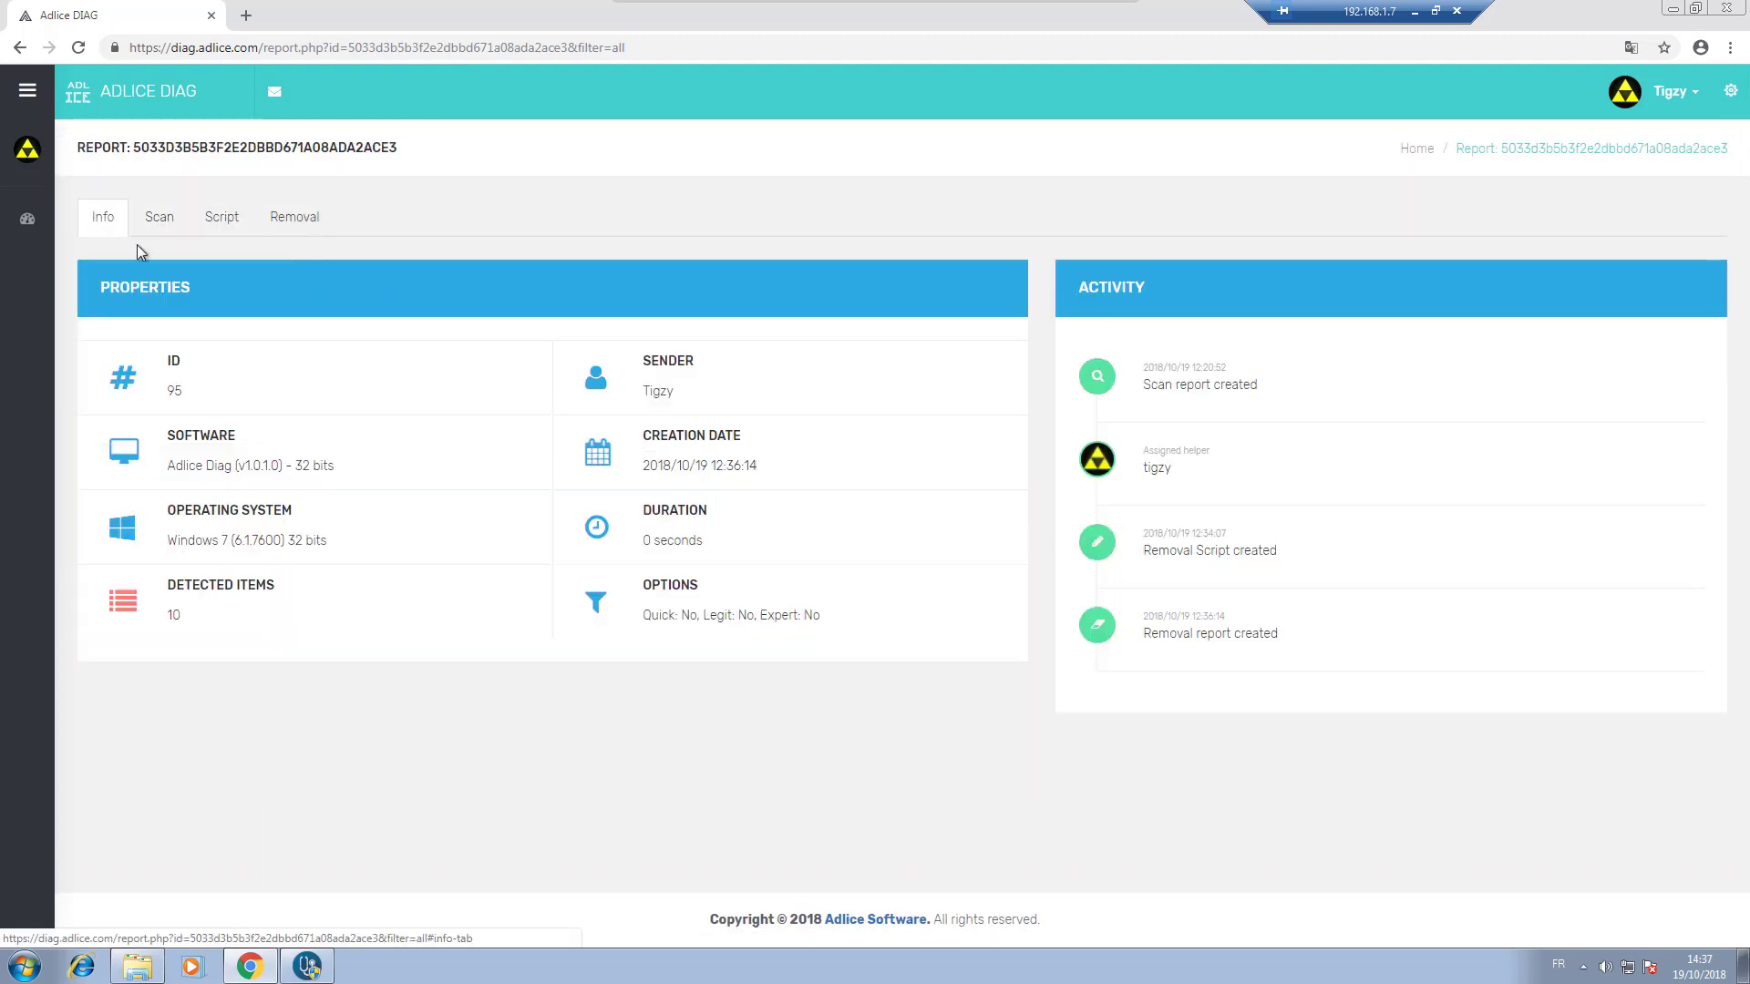
Close the script report window to reveal the 10-detection Delete report in History
click(1673, 8)
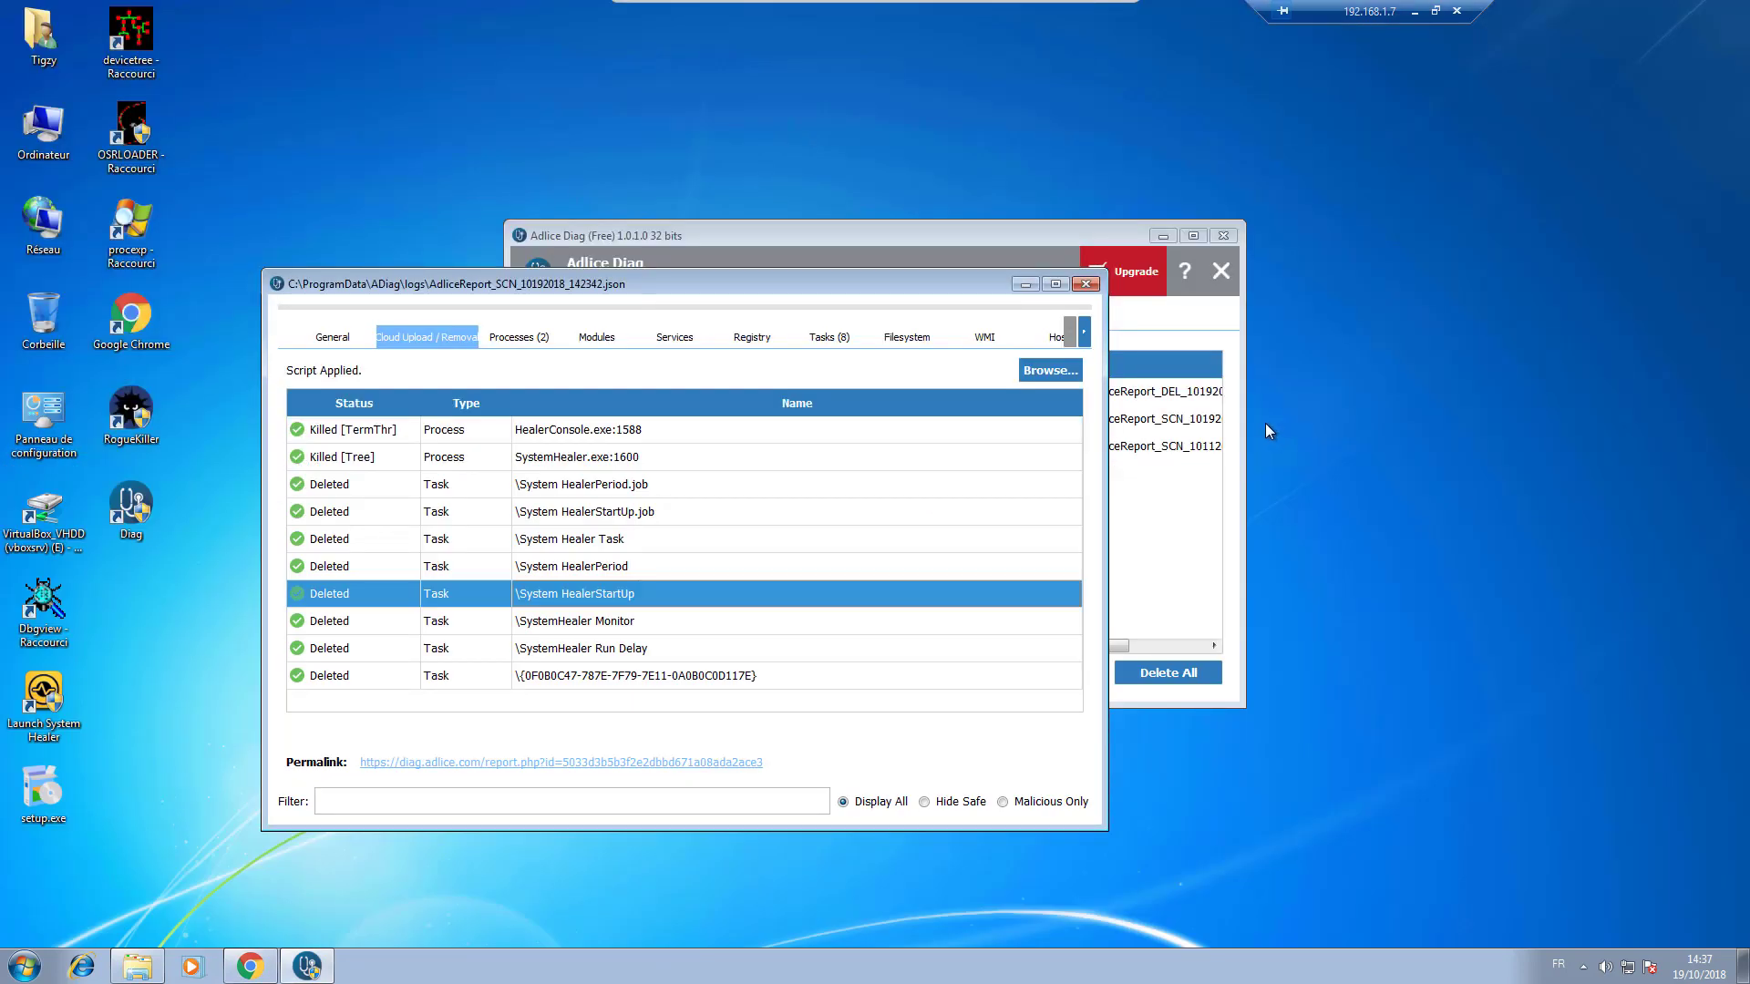
click(1085, 283)
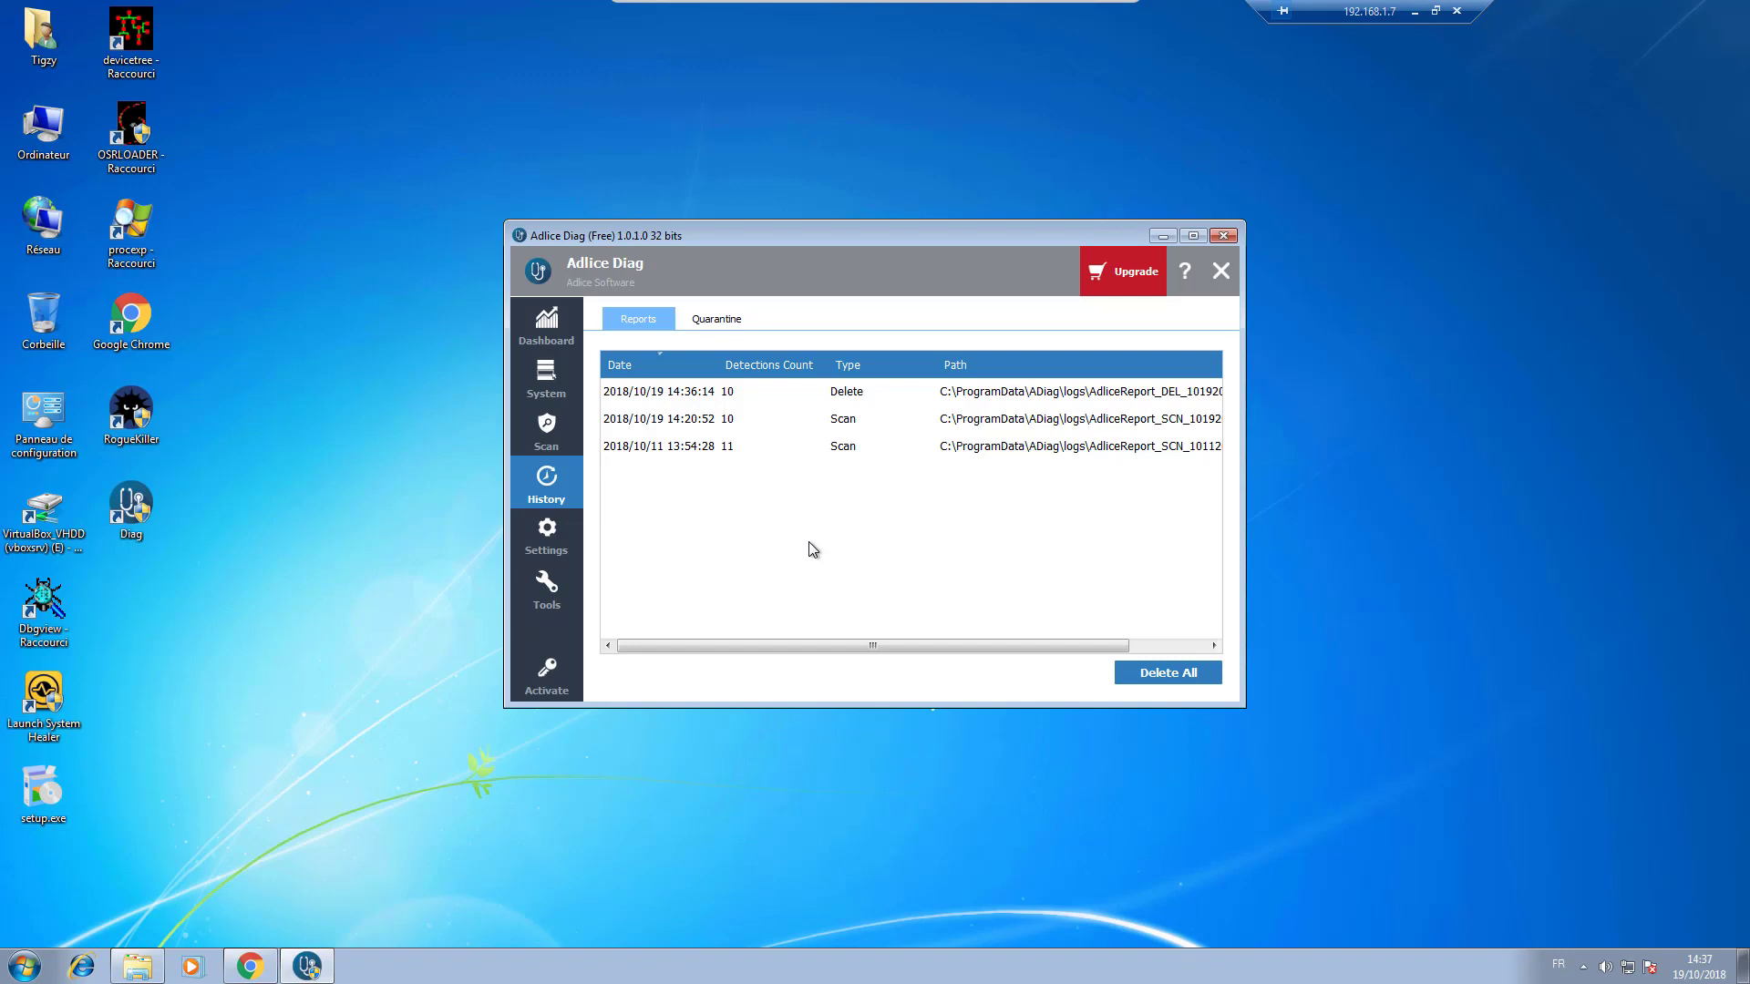
click(258, 964)
click(254, 964)
drag(845, 238, 840, 238)
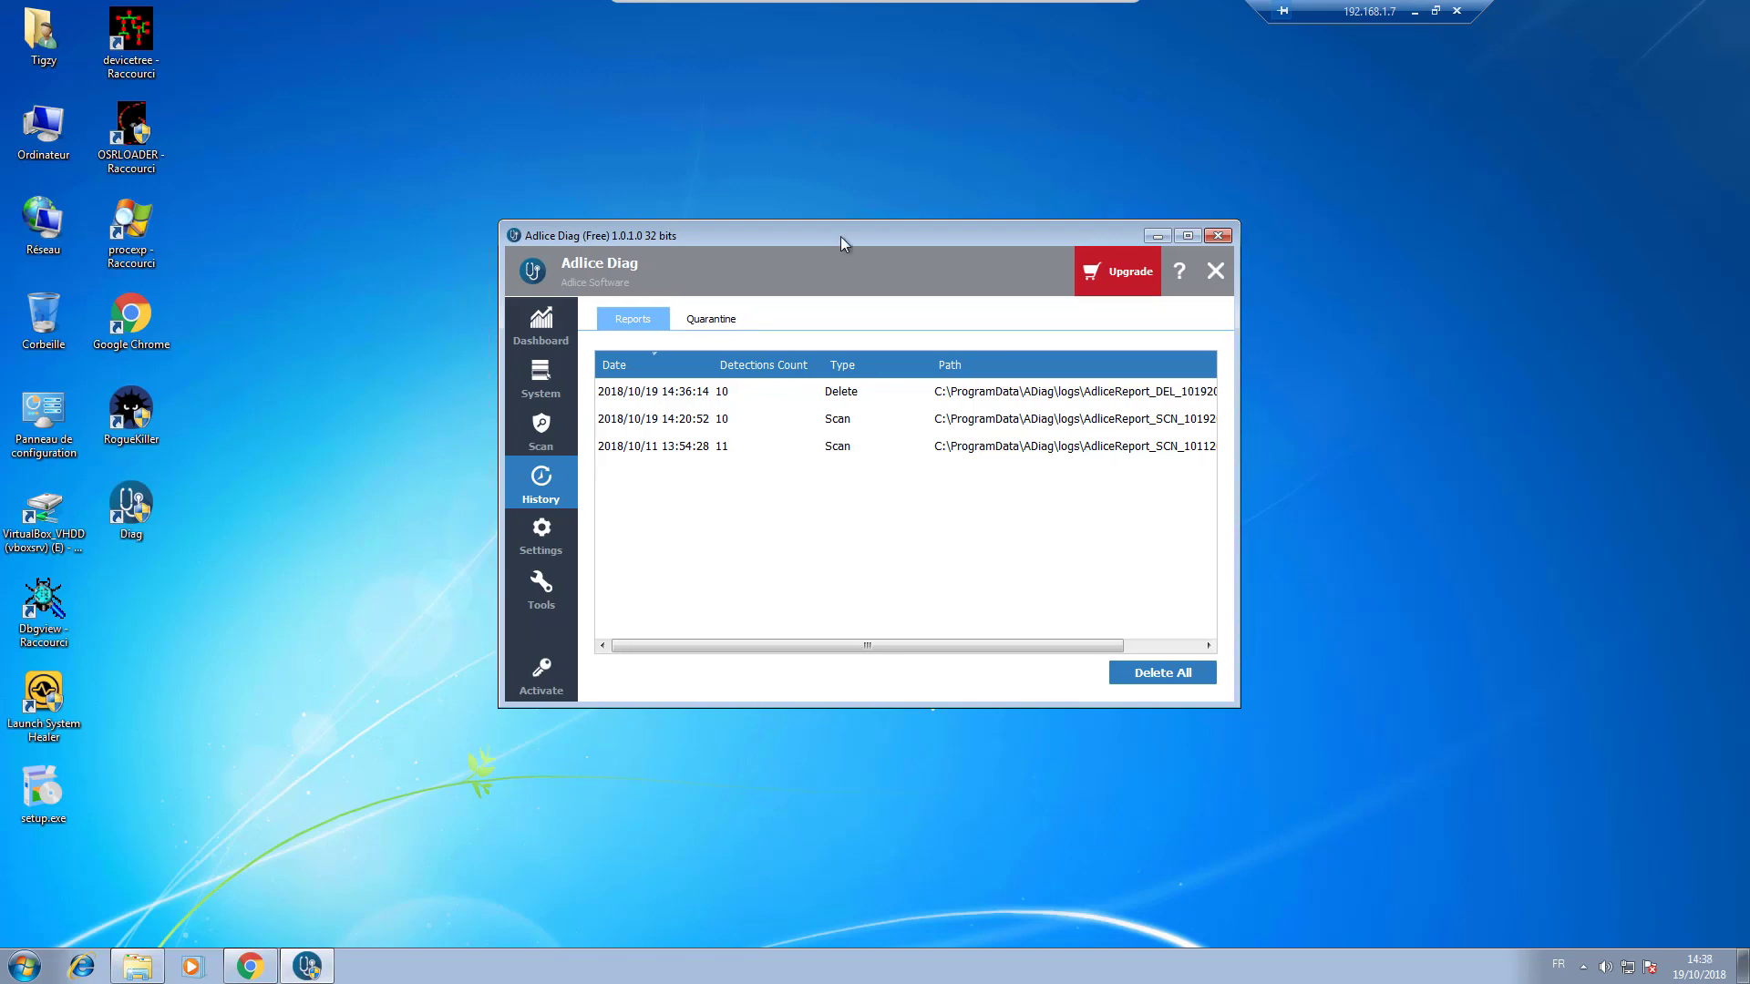